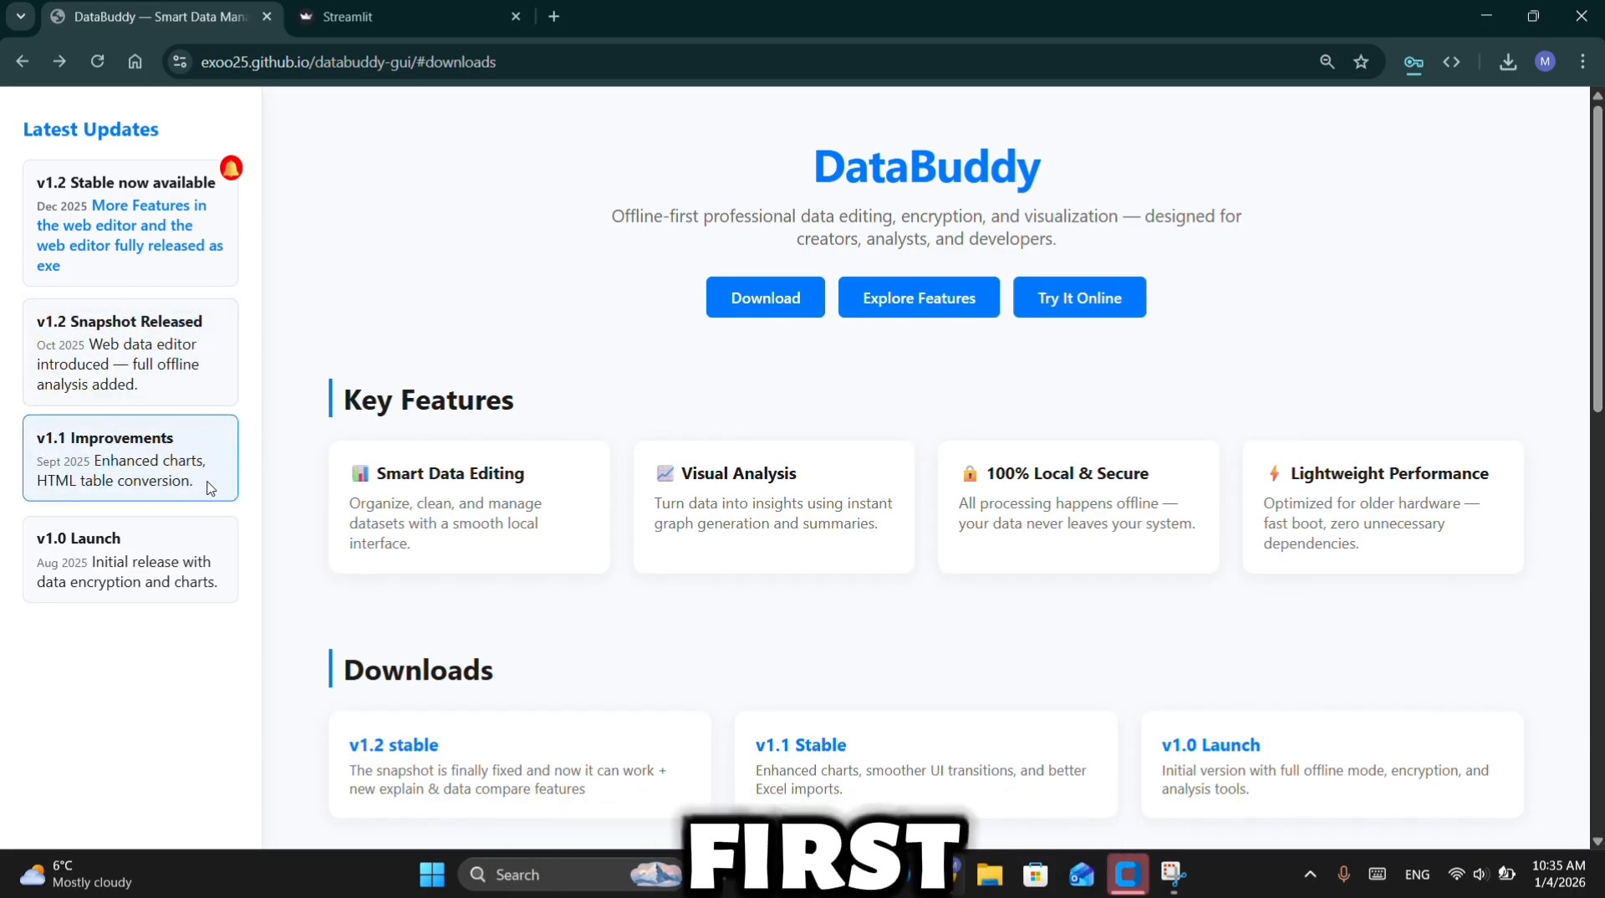
# Review the v1.1 and v1.2 entries under Latest Updates and skim the feature and download sections of the DataBuddy page
pyautogui.moveTo(97, 499); pyautogui.dragTo(71, 493)
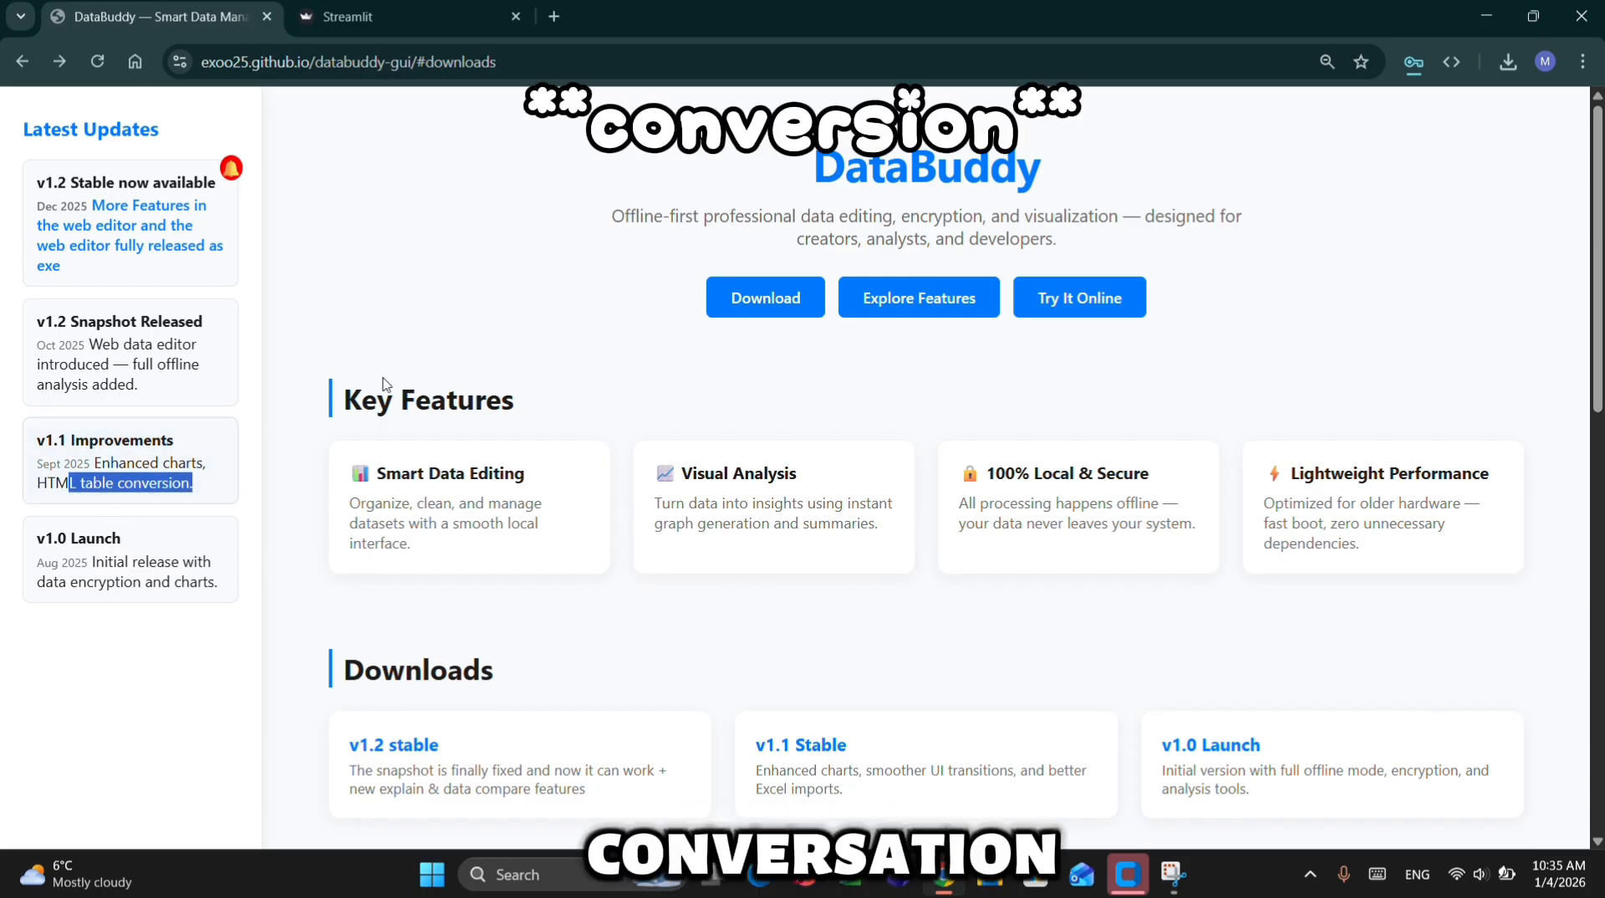
pyautogui.click(333, 250)
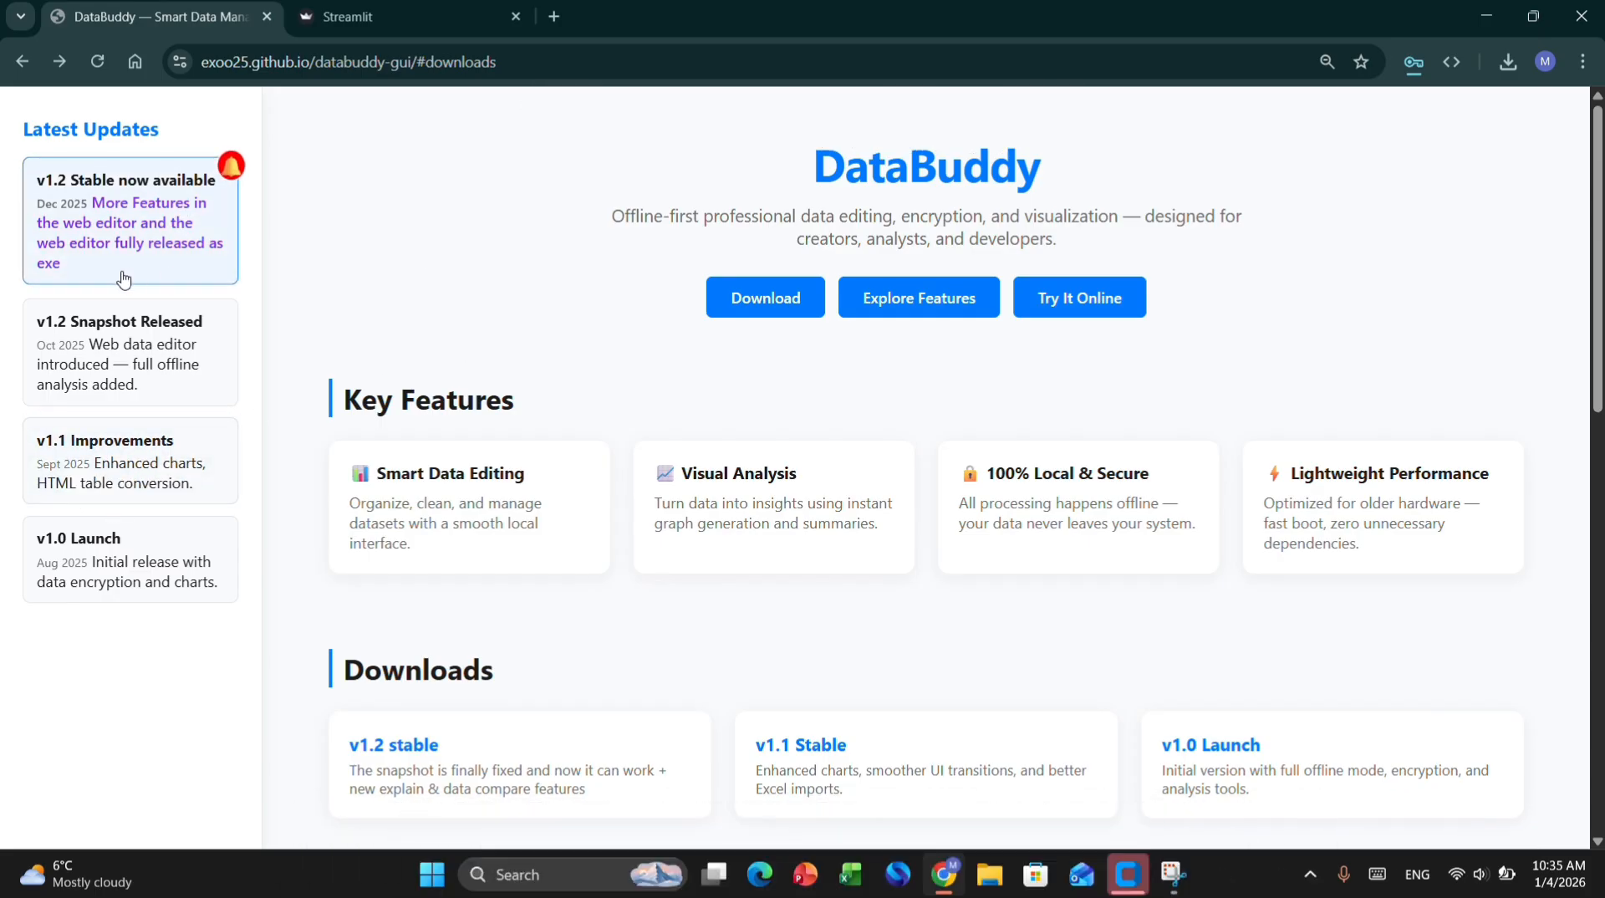
pyautogui.moveTo(56, 265); pyautogui.dragTo(36, 180)
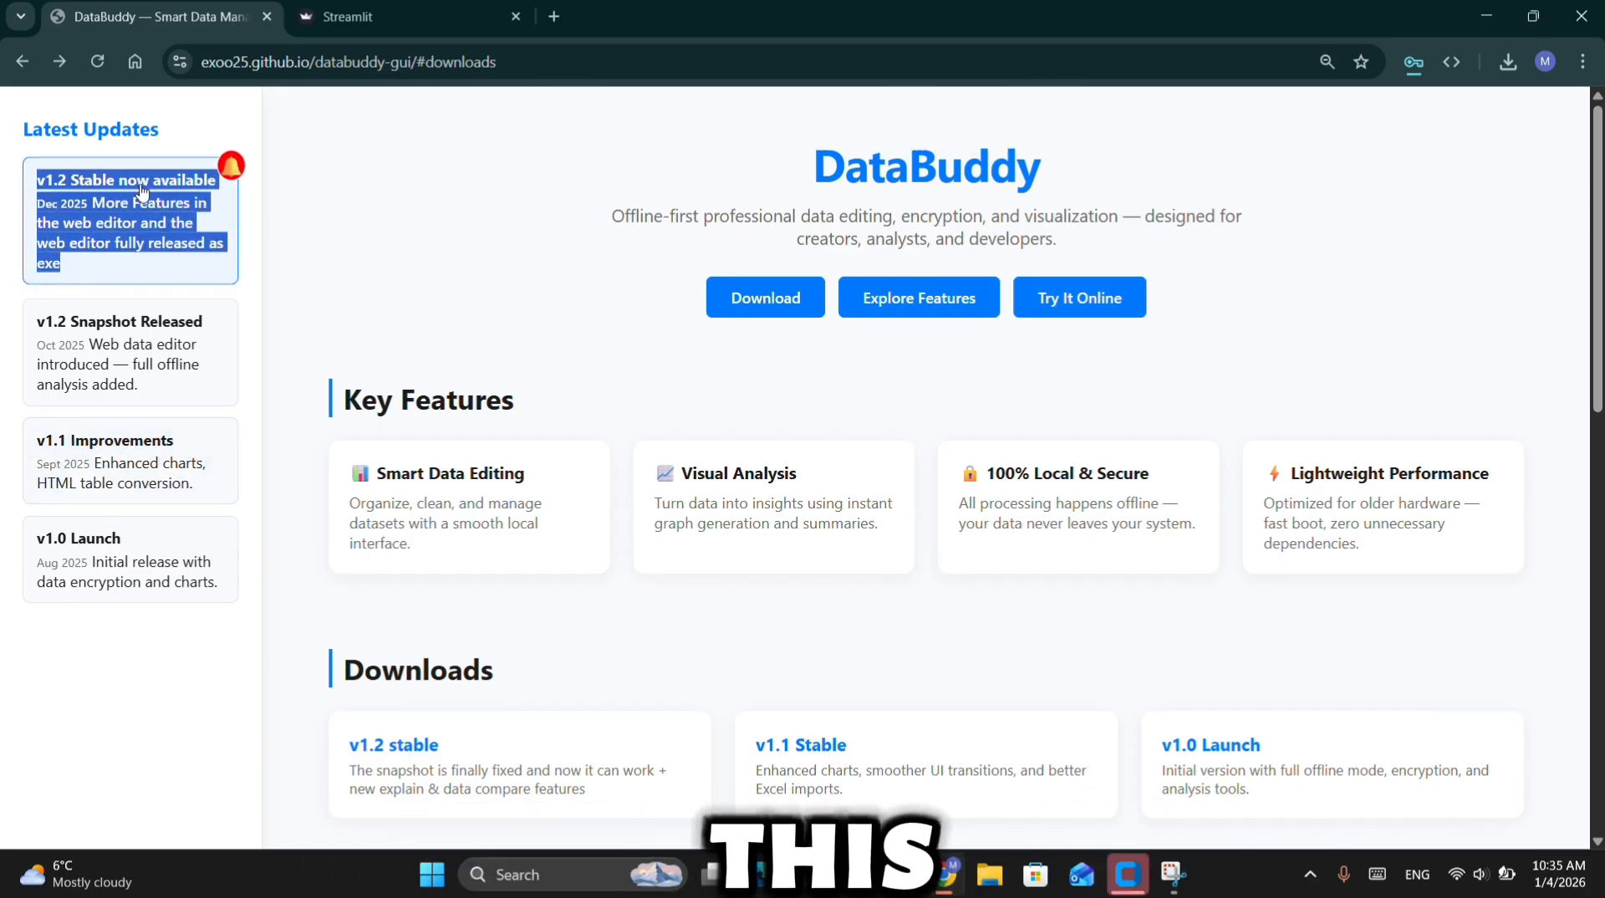
pyautogui.click(484, 251)
pyautogui.moveTo(146, 386); pyautogui.dragTo(37, 316)
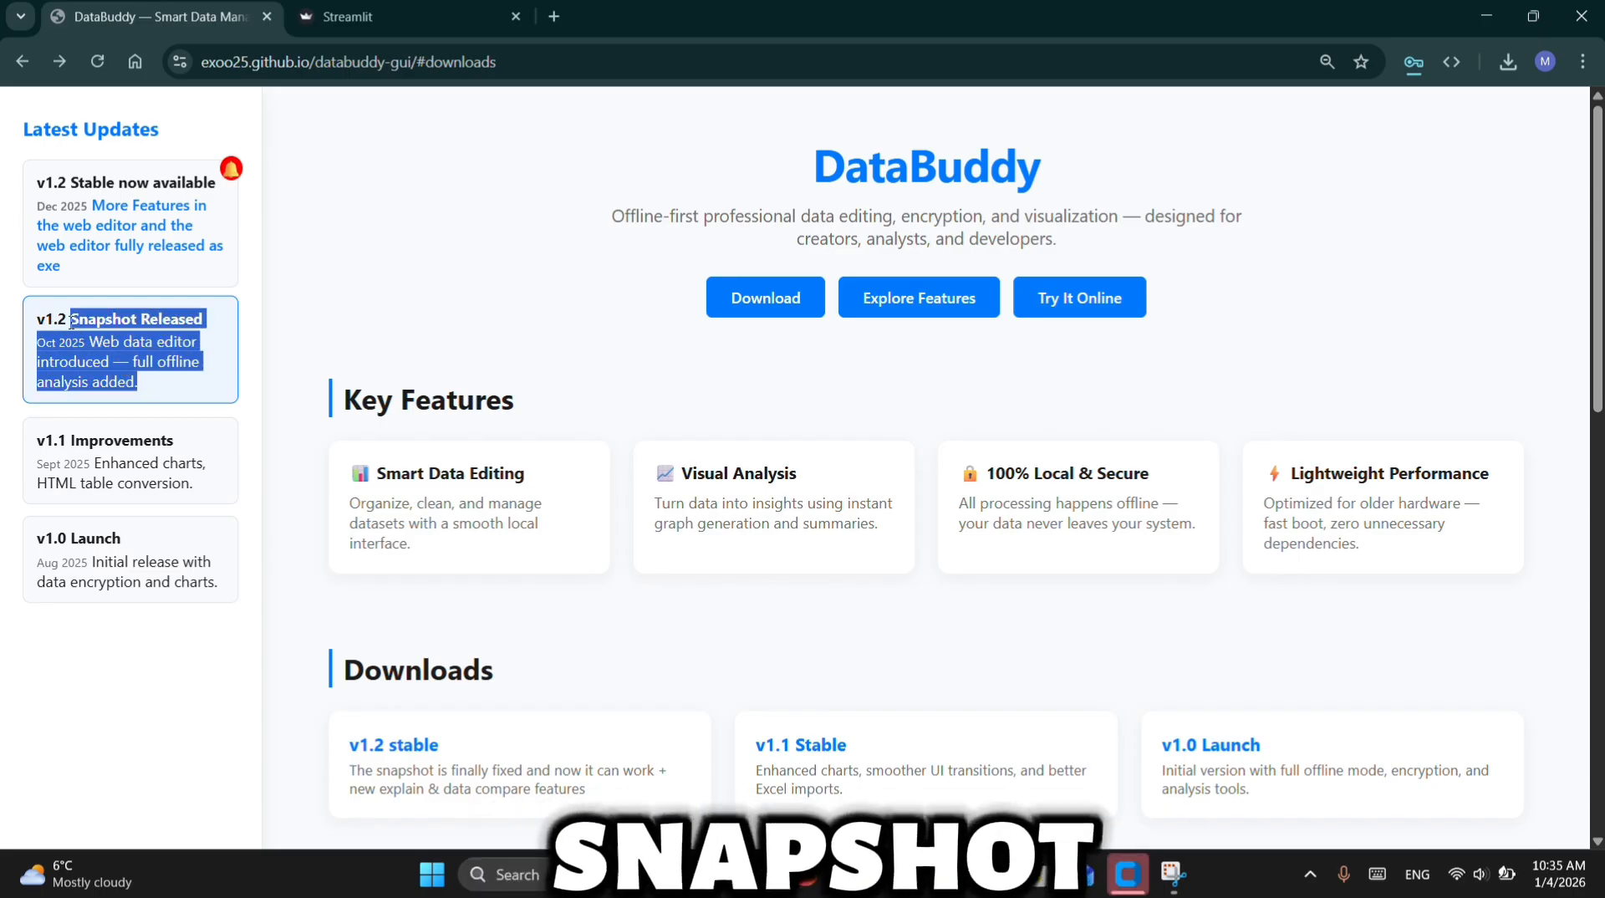
pyautogui.click(395, 233)
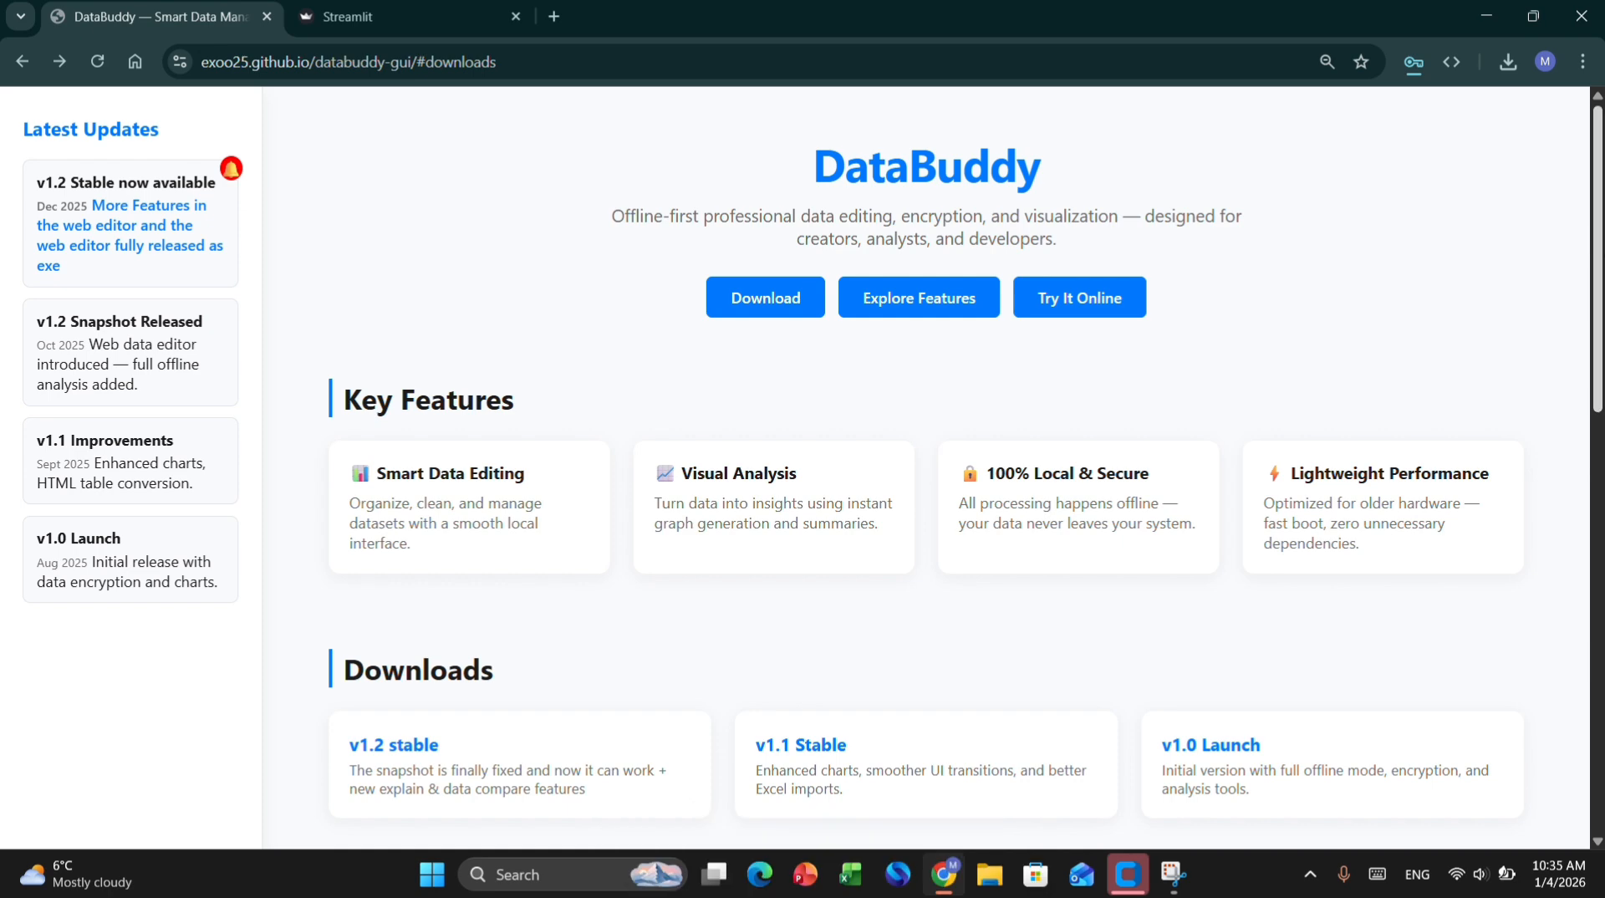
pyautogui.scroll(-3, 1572, 209)
pyautogui.scroll(3, 1503, 152)
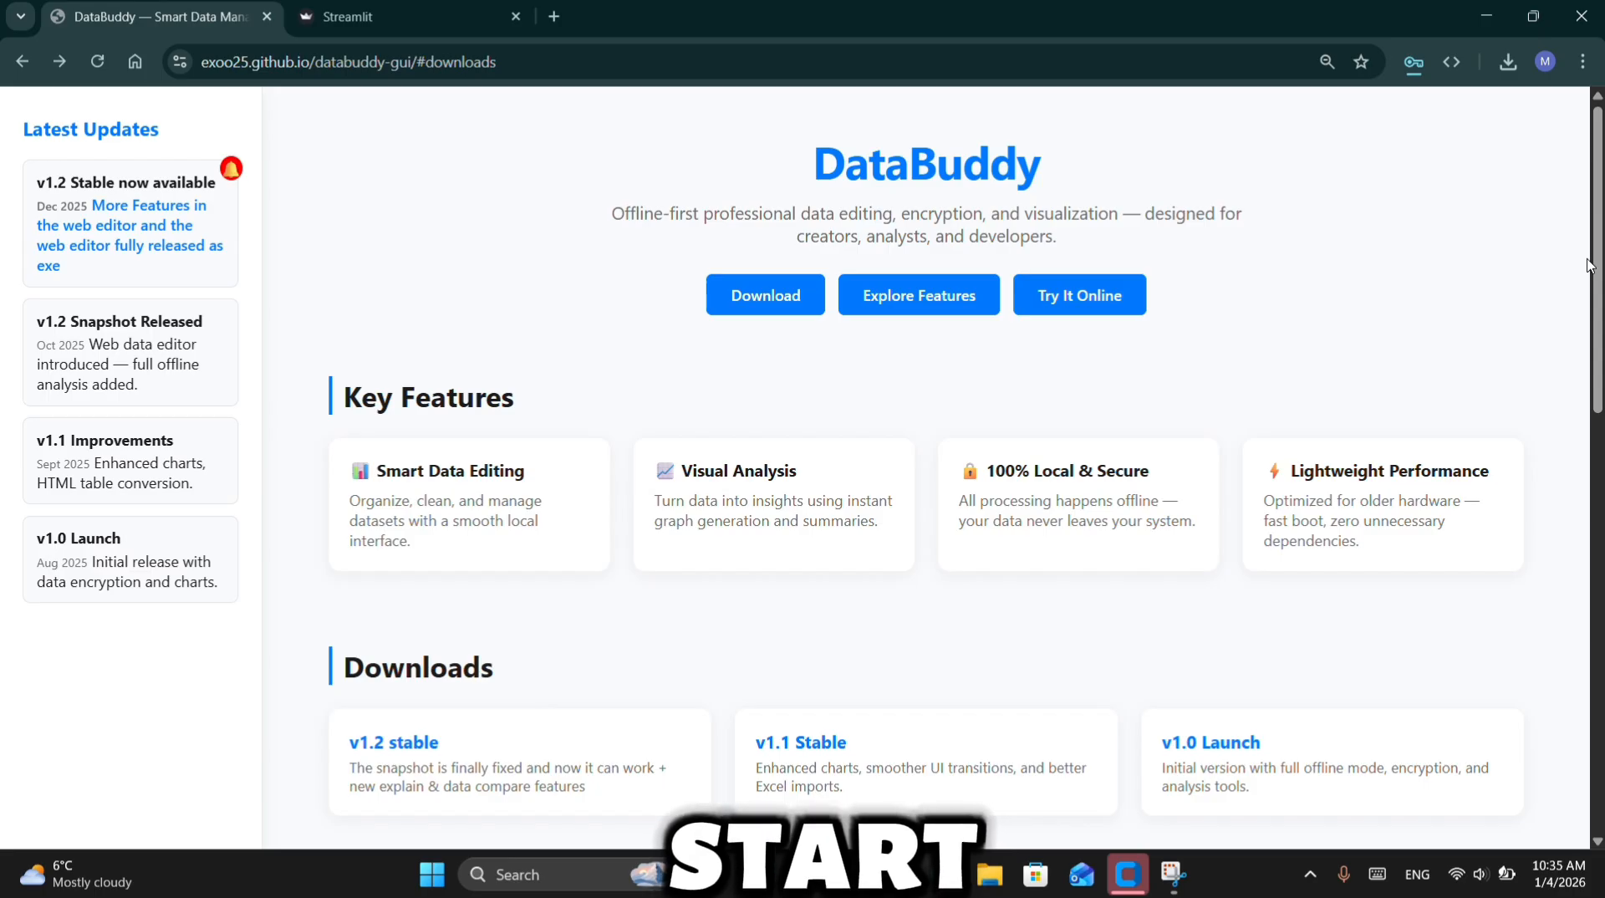
pyautogui.scroll(-2, 1583, 292)
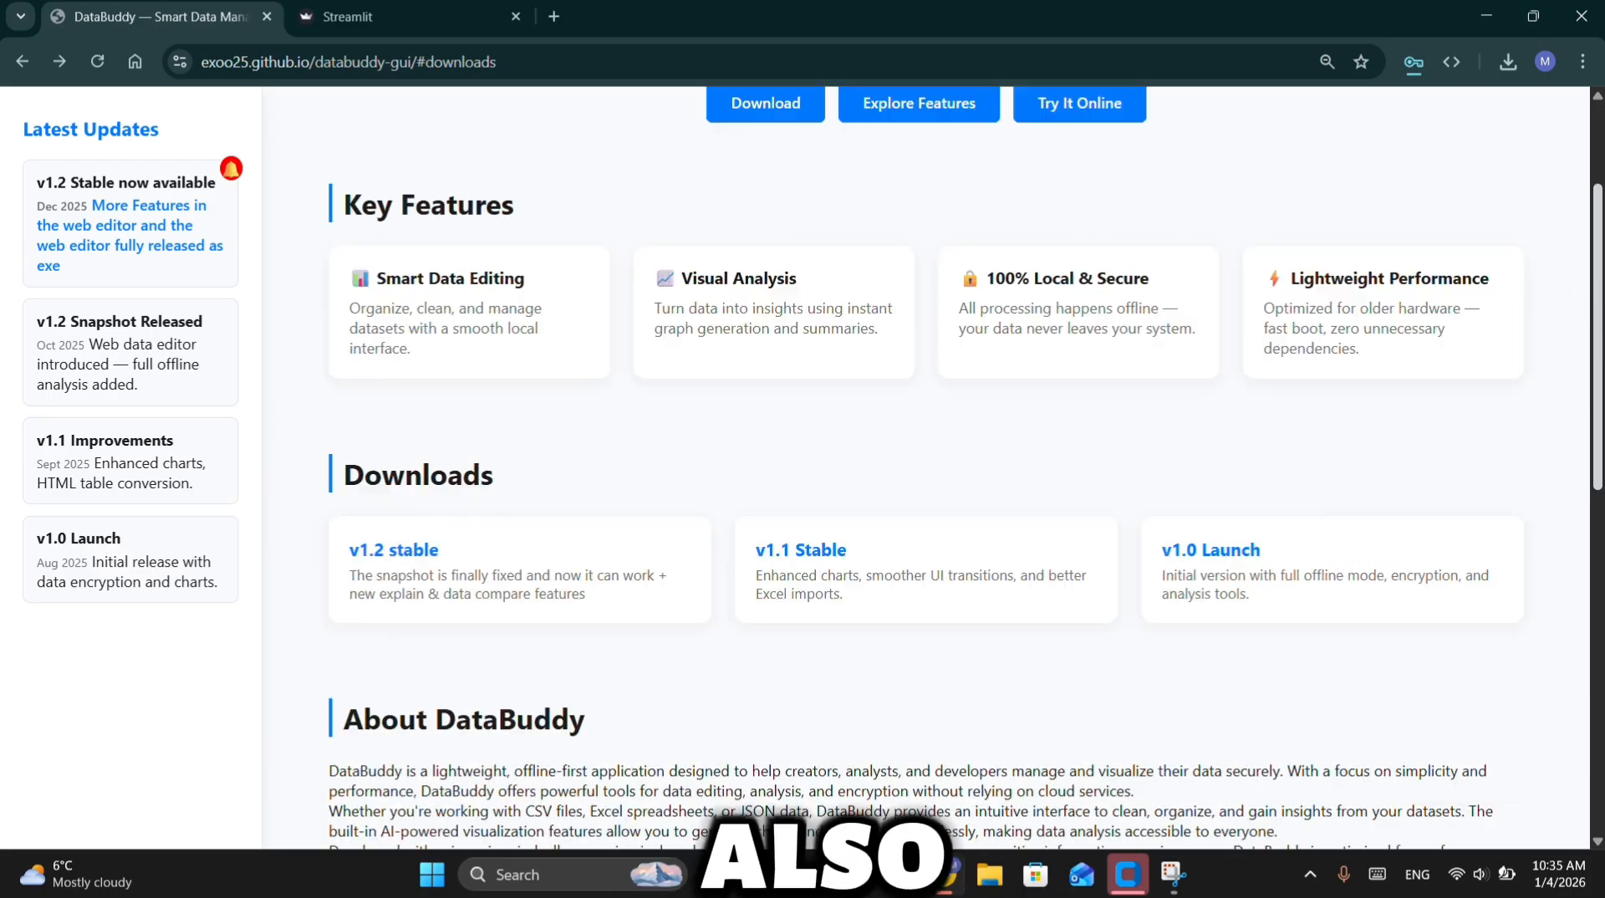
pyautogui.moveTo(1596, 360); pyautogui.dragTo(1597, 141)
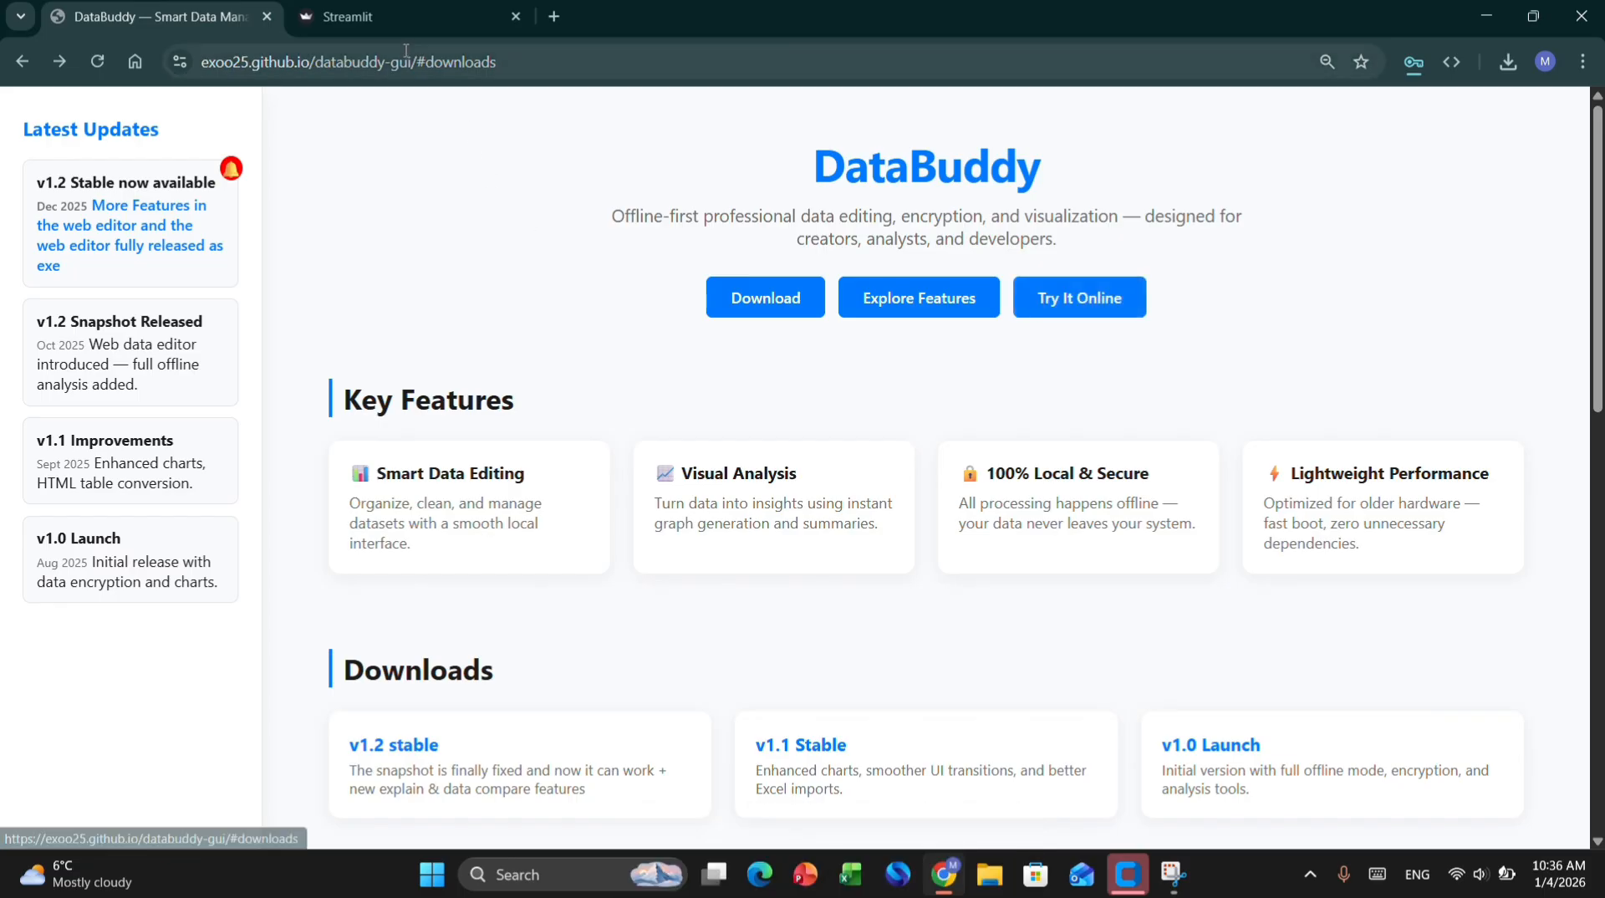
# Open the GitHub release page for v1.2 stable from the DataBuddy site's Downloads section
pyautogui.scroll(-5, 1468, 387)
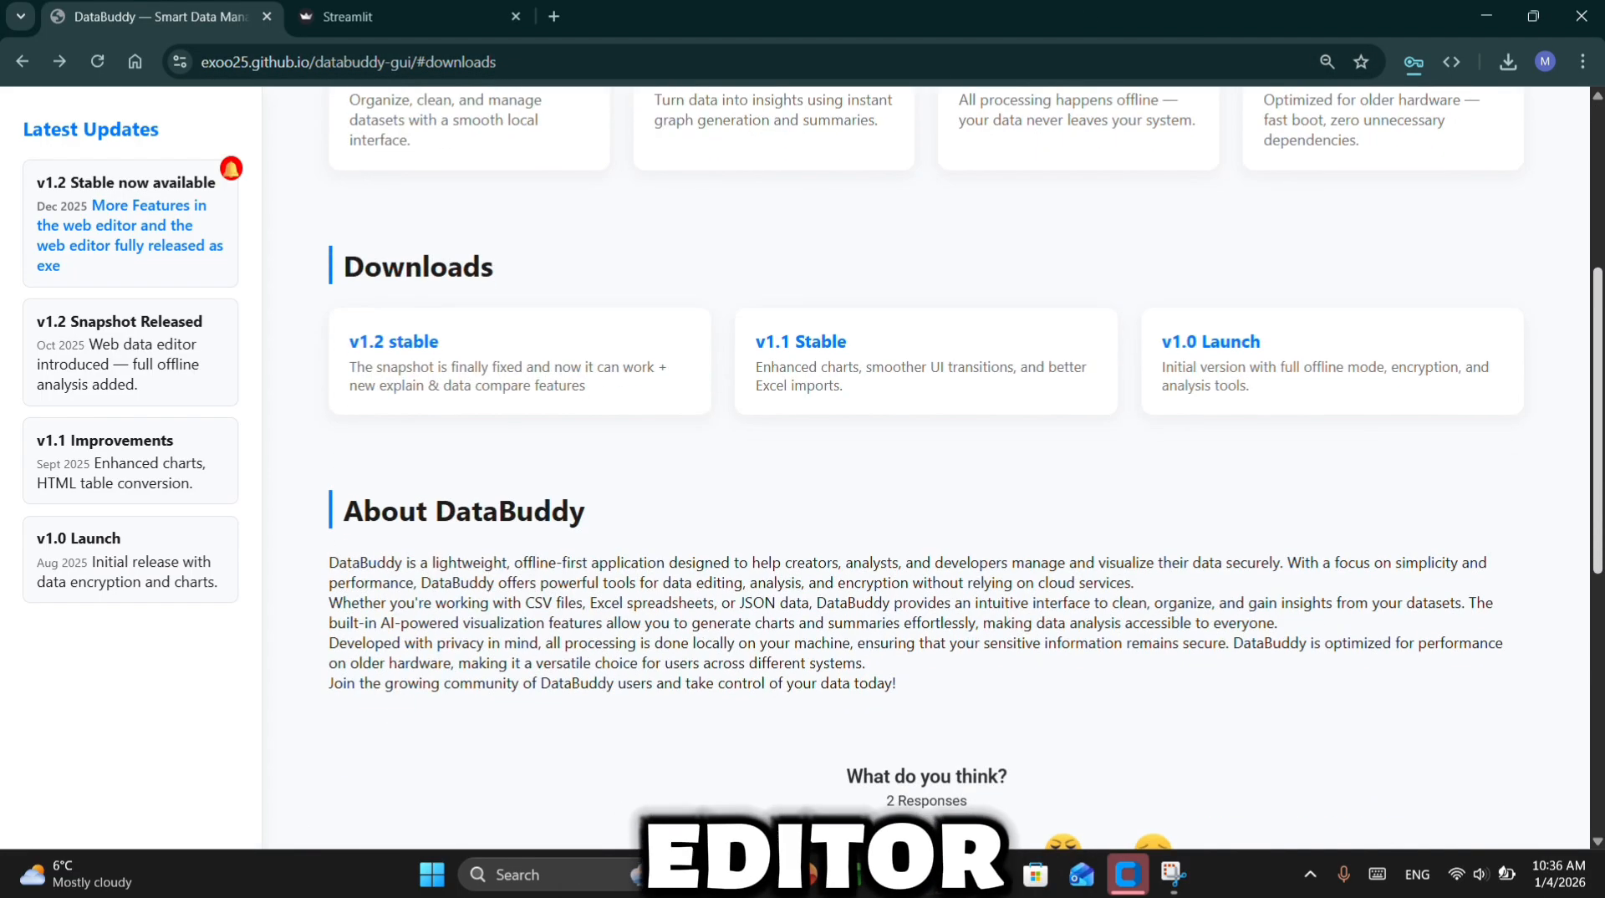
pyautogui.scroll(1, 1468, 387)
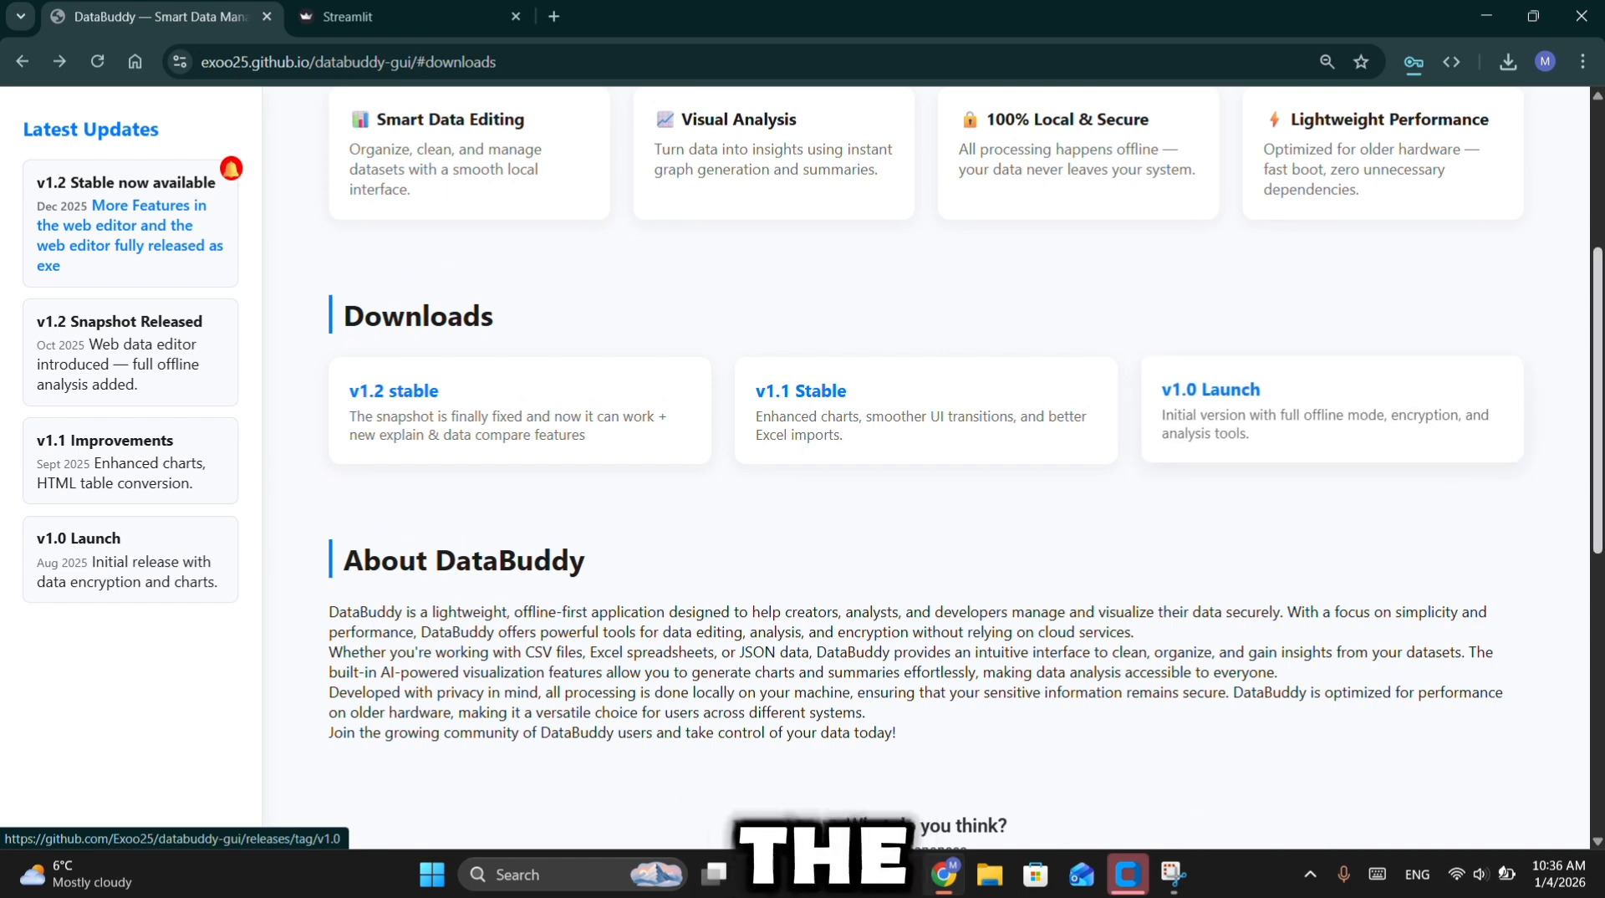
pyautogui.scroll(4, 735, 314)
pyautogui.click(736, 315)
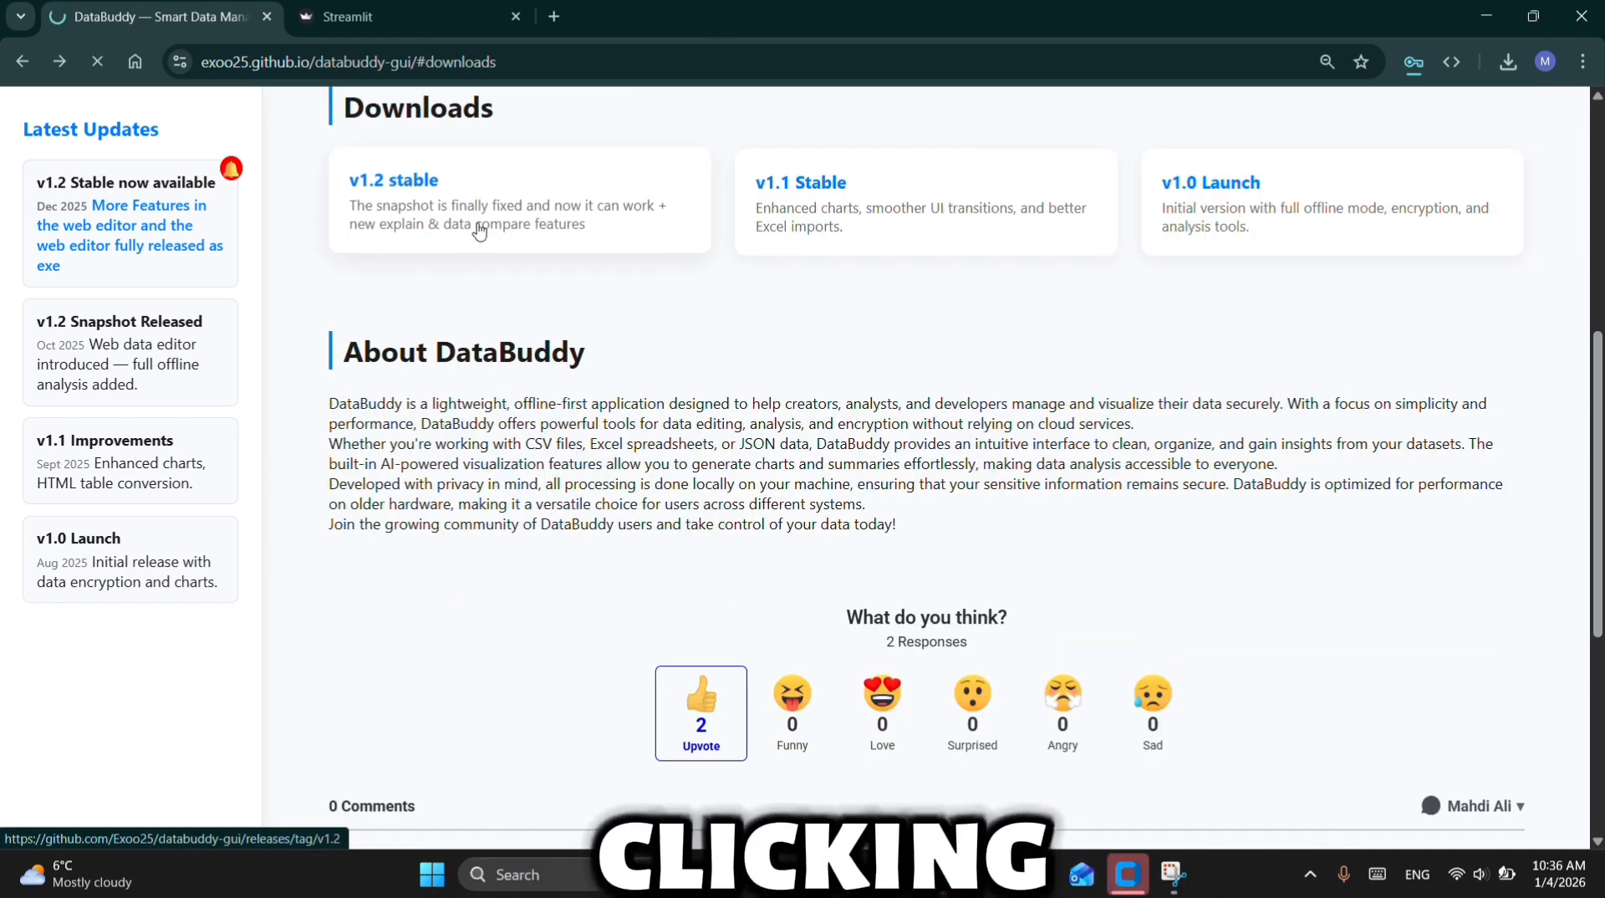
pyautogui.click(476, 229)
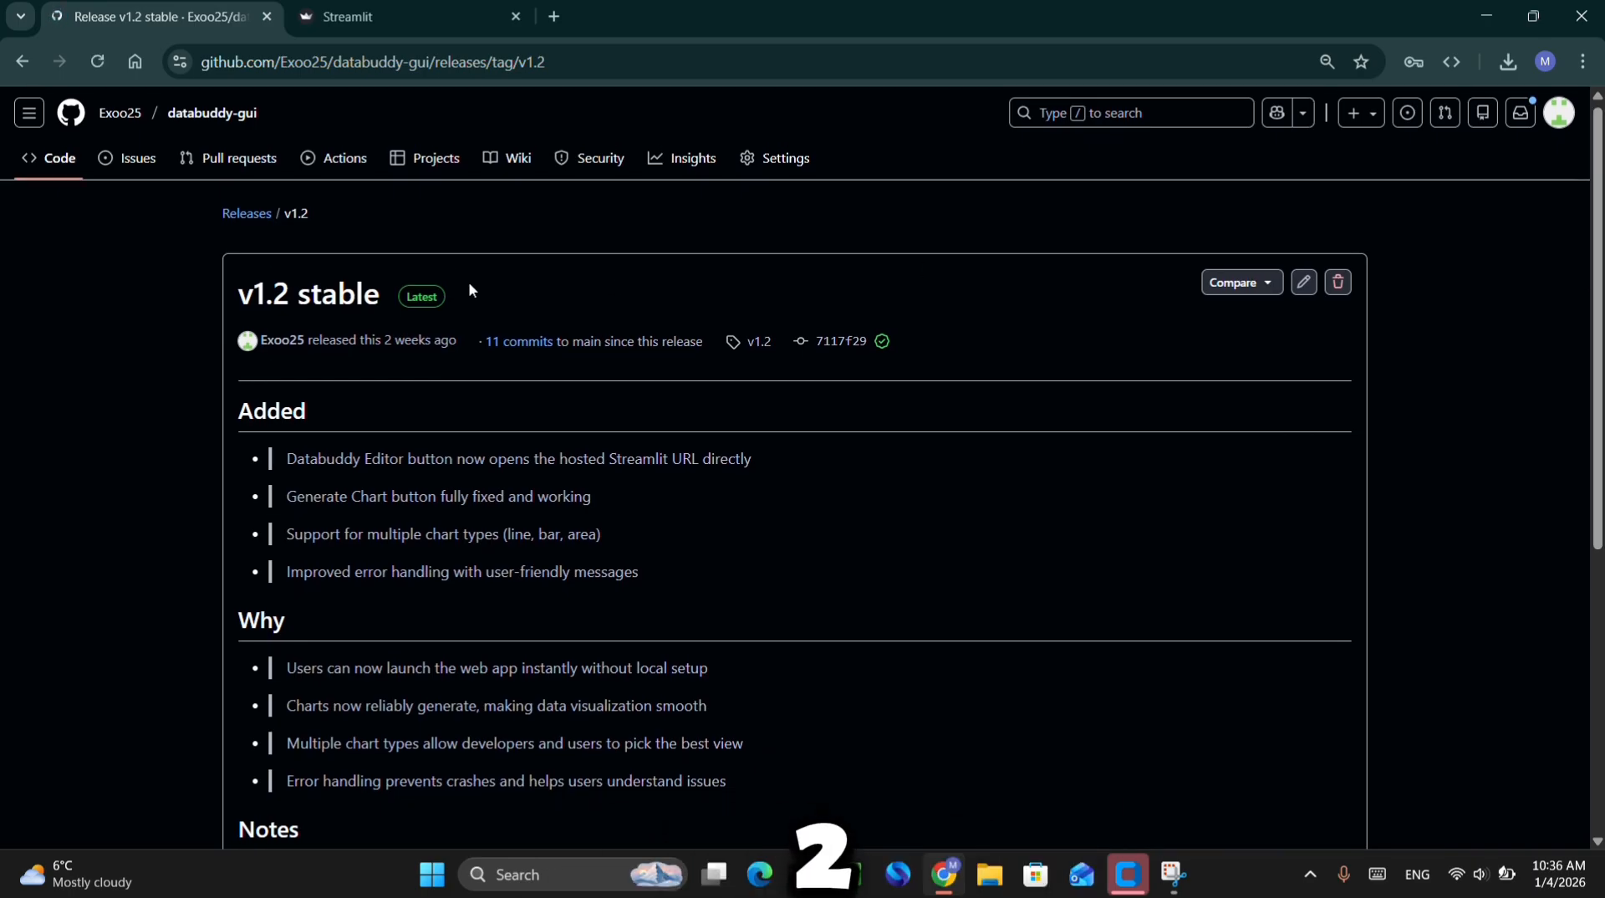
pyautogui.click(405, 296)
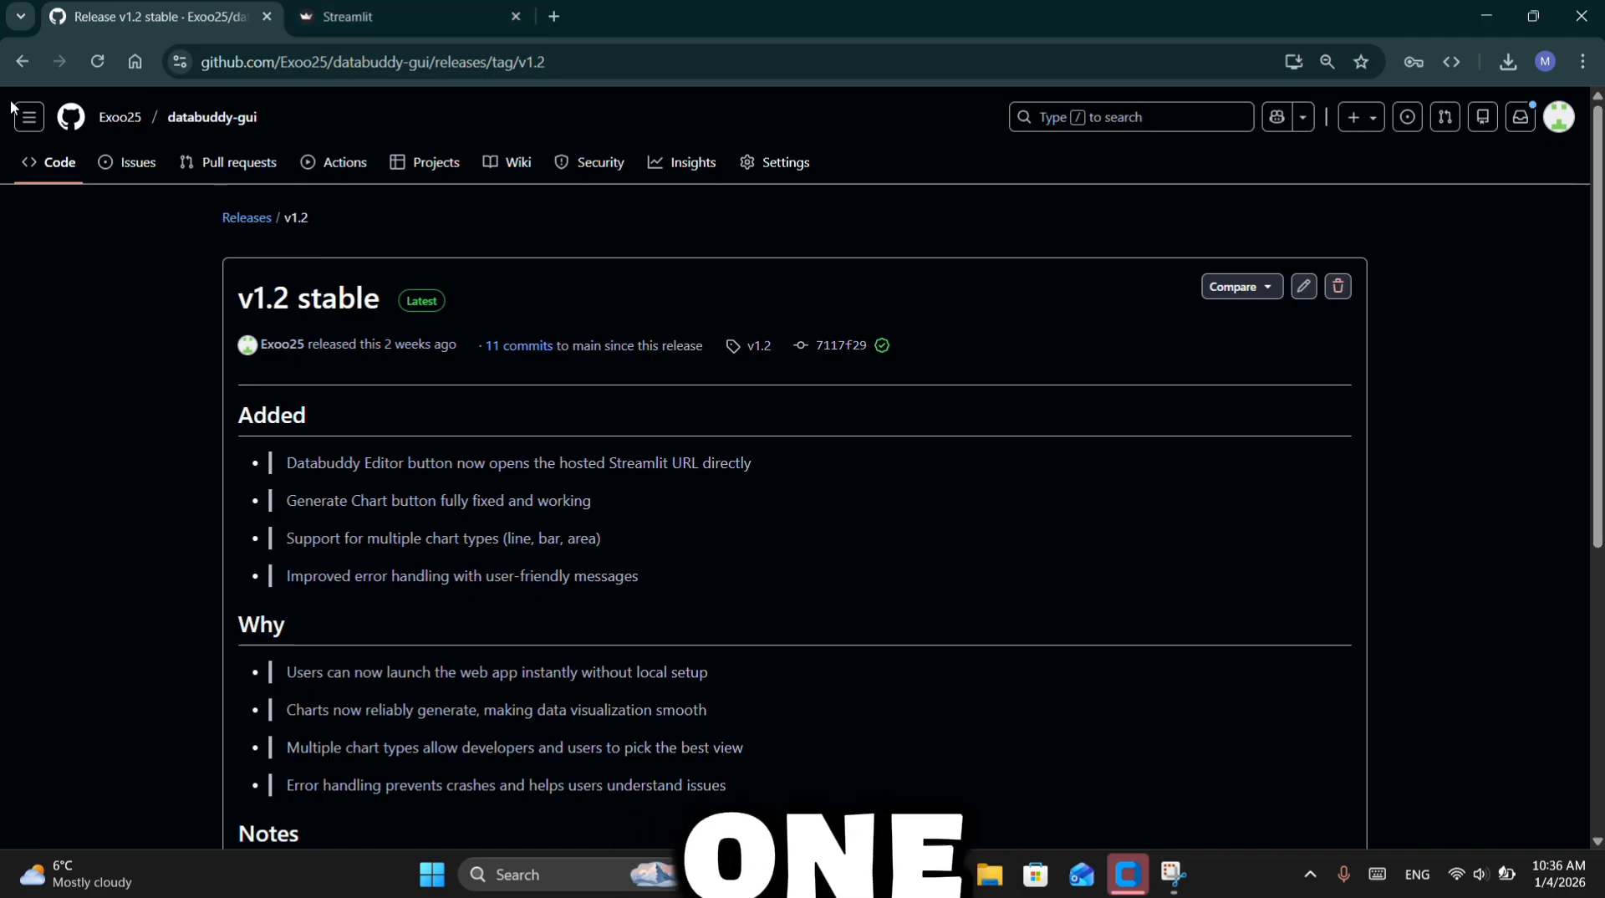
# Start downloading main.exe from the v1.2 release assets and cancel that download
pyautogui.scroll(-5, 1157, 483)
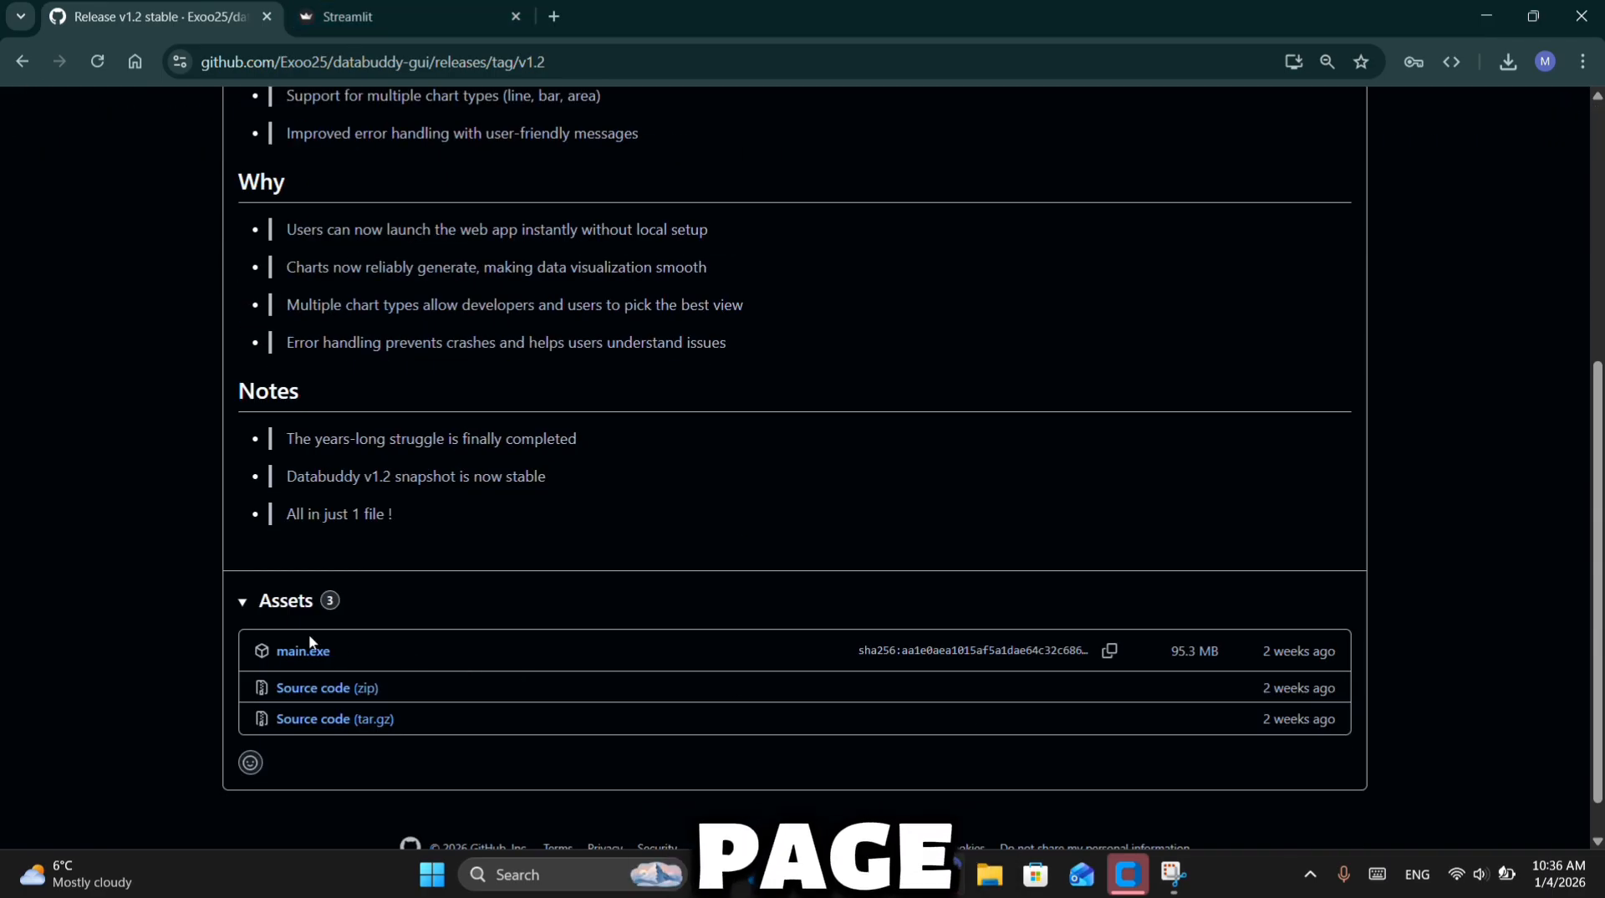
pyautogui.click(311, 657)
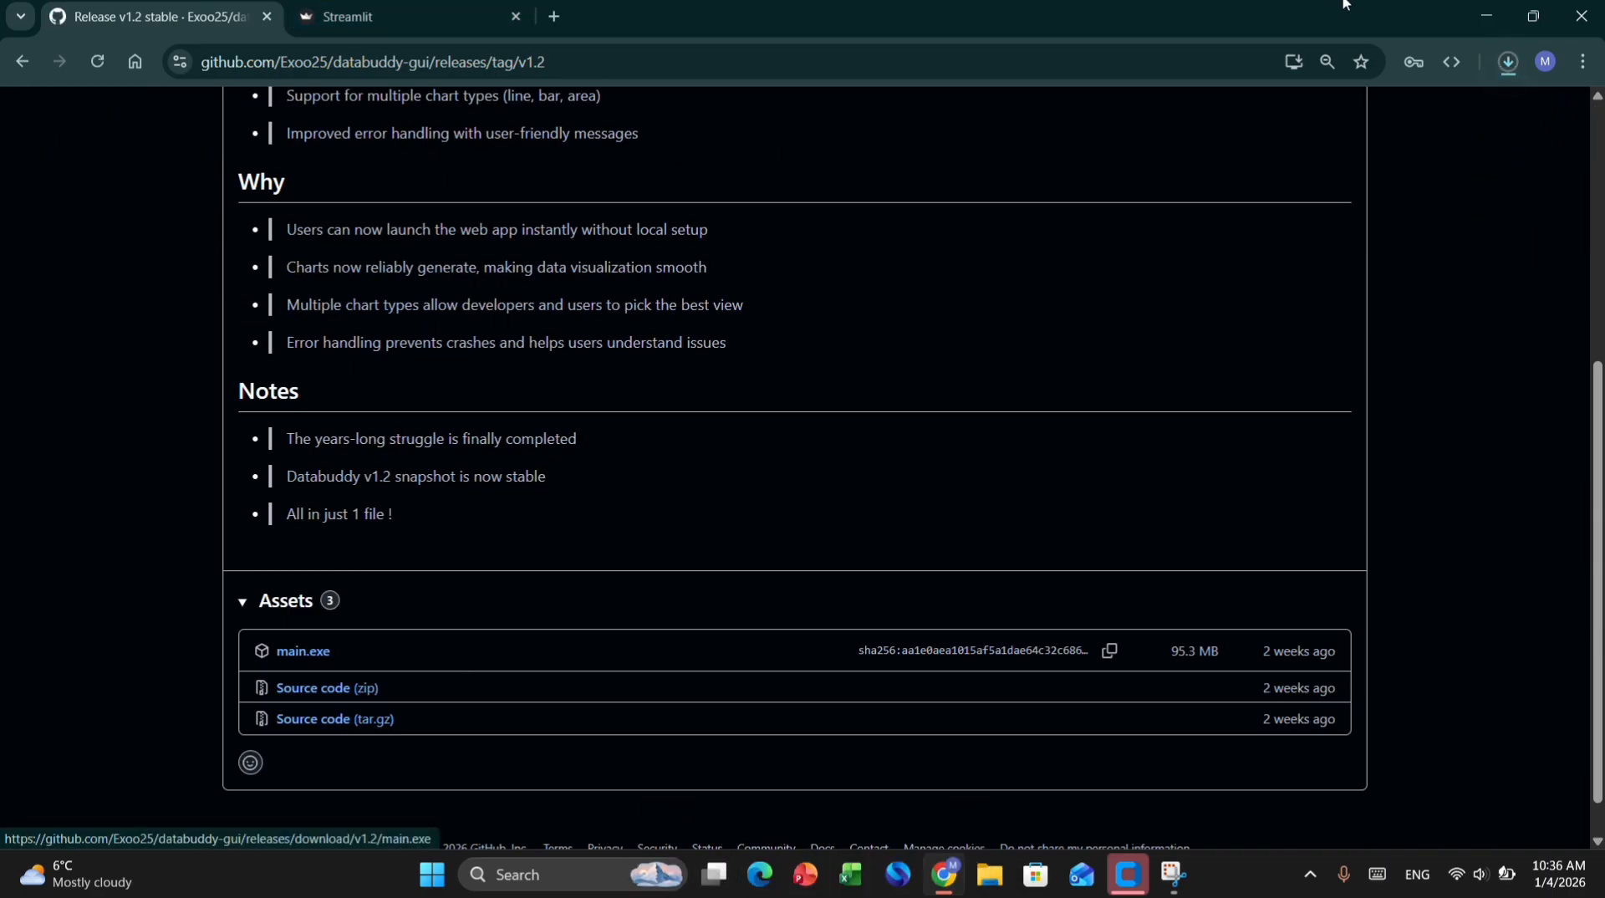
pyautogui.click(1507, 62)
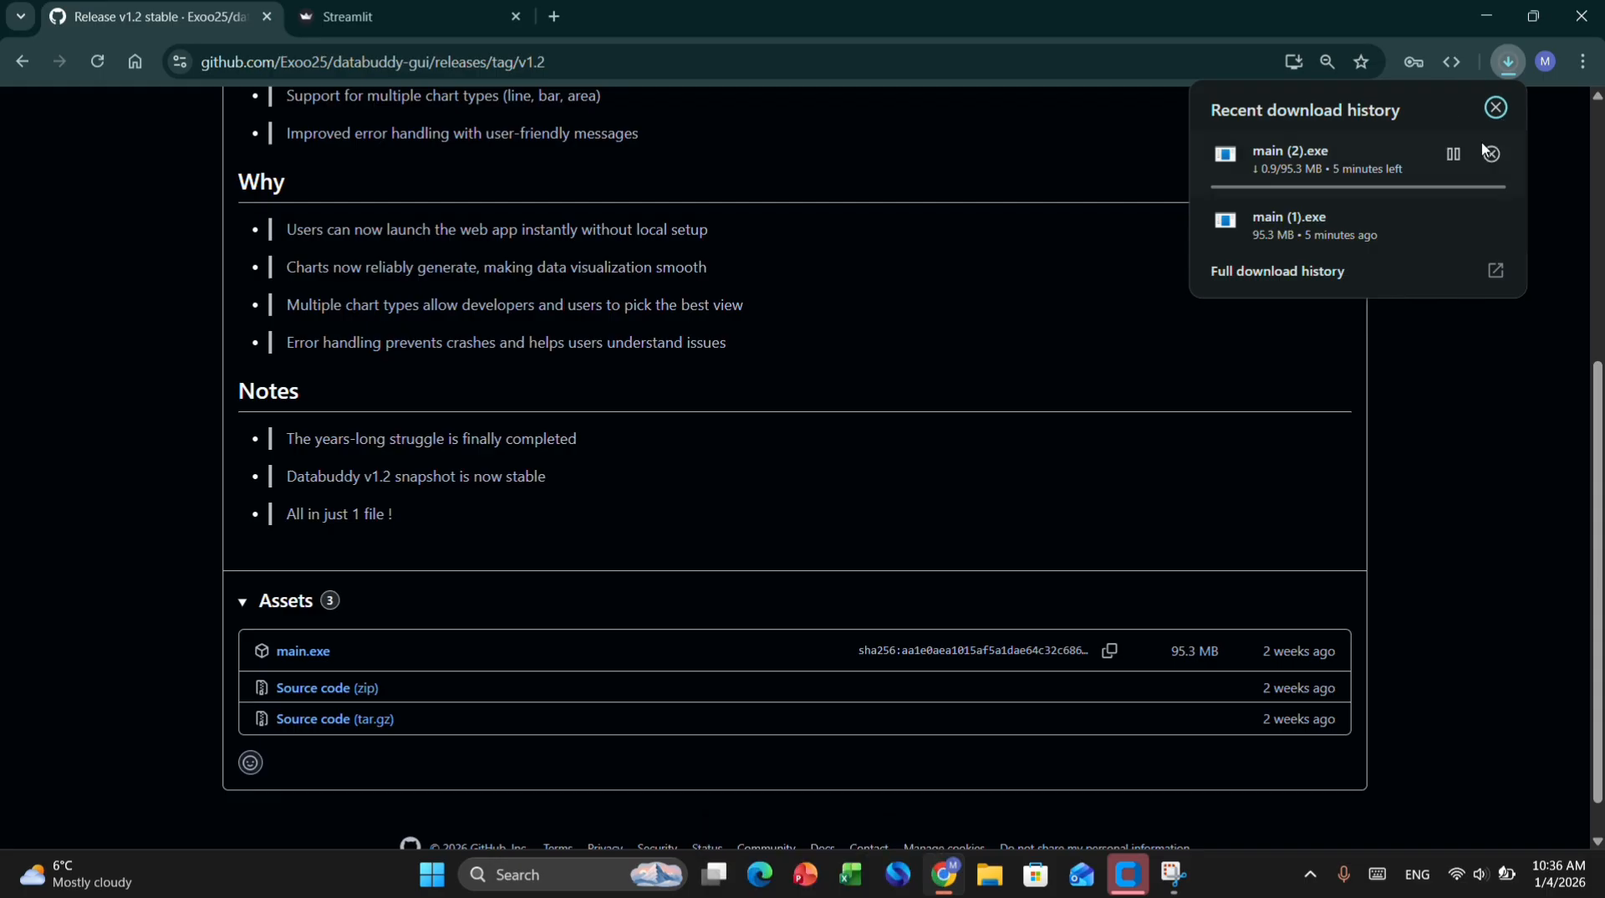
pyautogui.click(1491, 153)
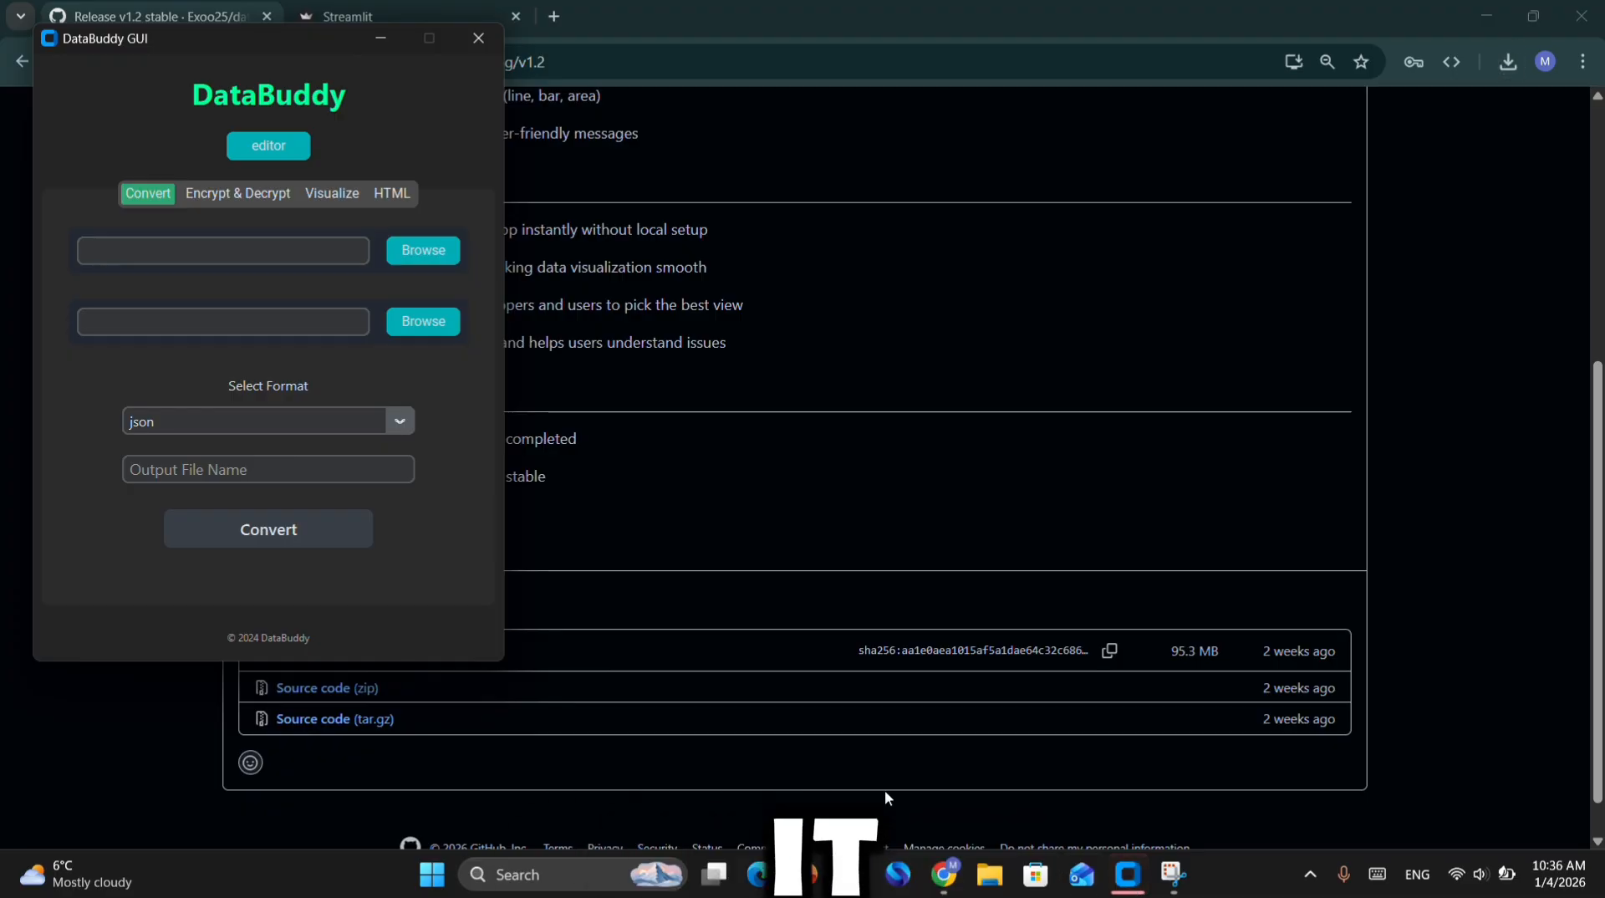
# In the DataBuddy GUI, load data.csv from the databuddygui folder as the input file for HTML conversion
pyautogui.moveTo(175, 42); pyautogui.dragTo(1010, 93)
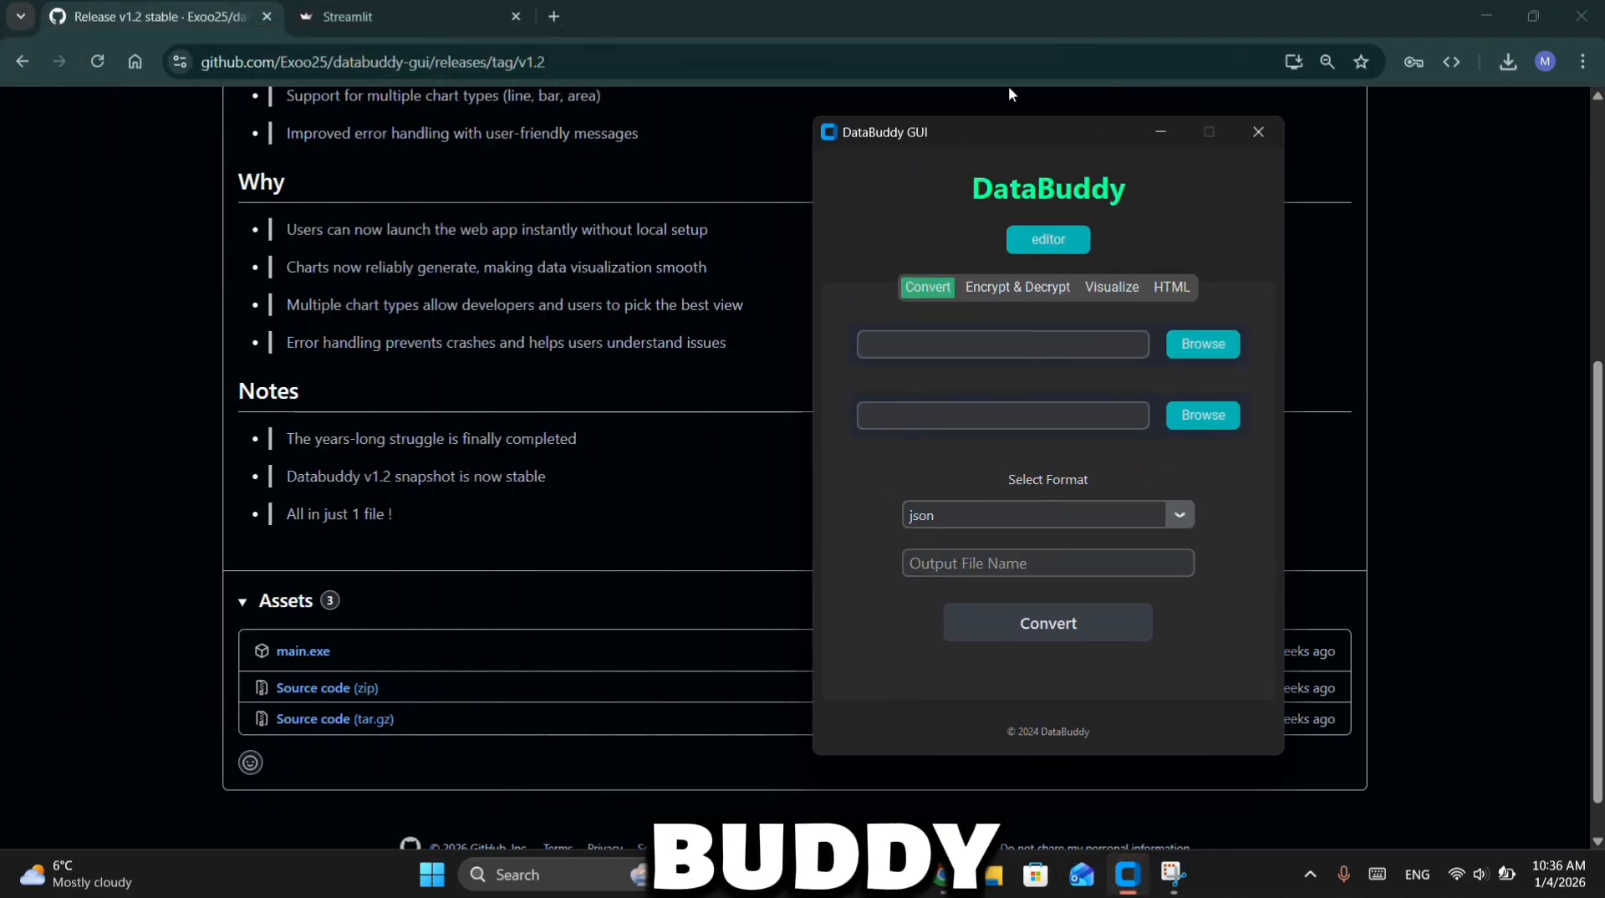
pyautogui.click(1495, 28)
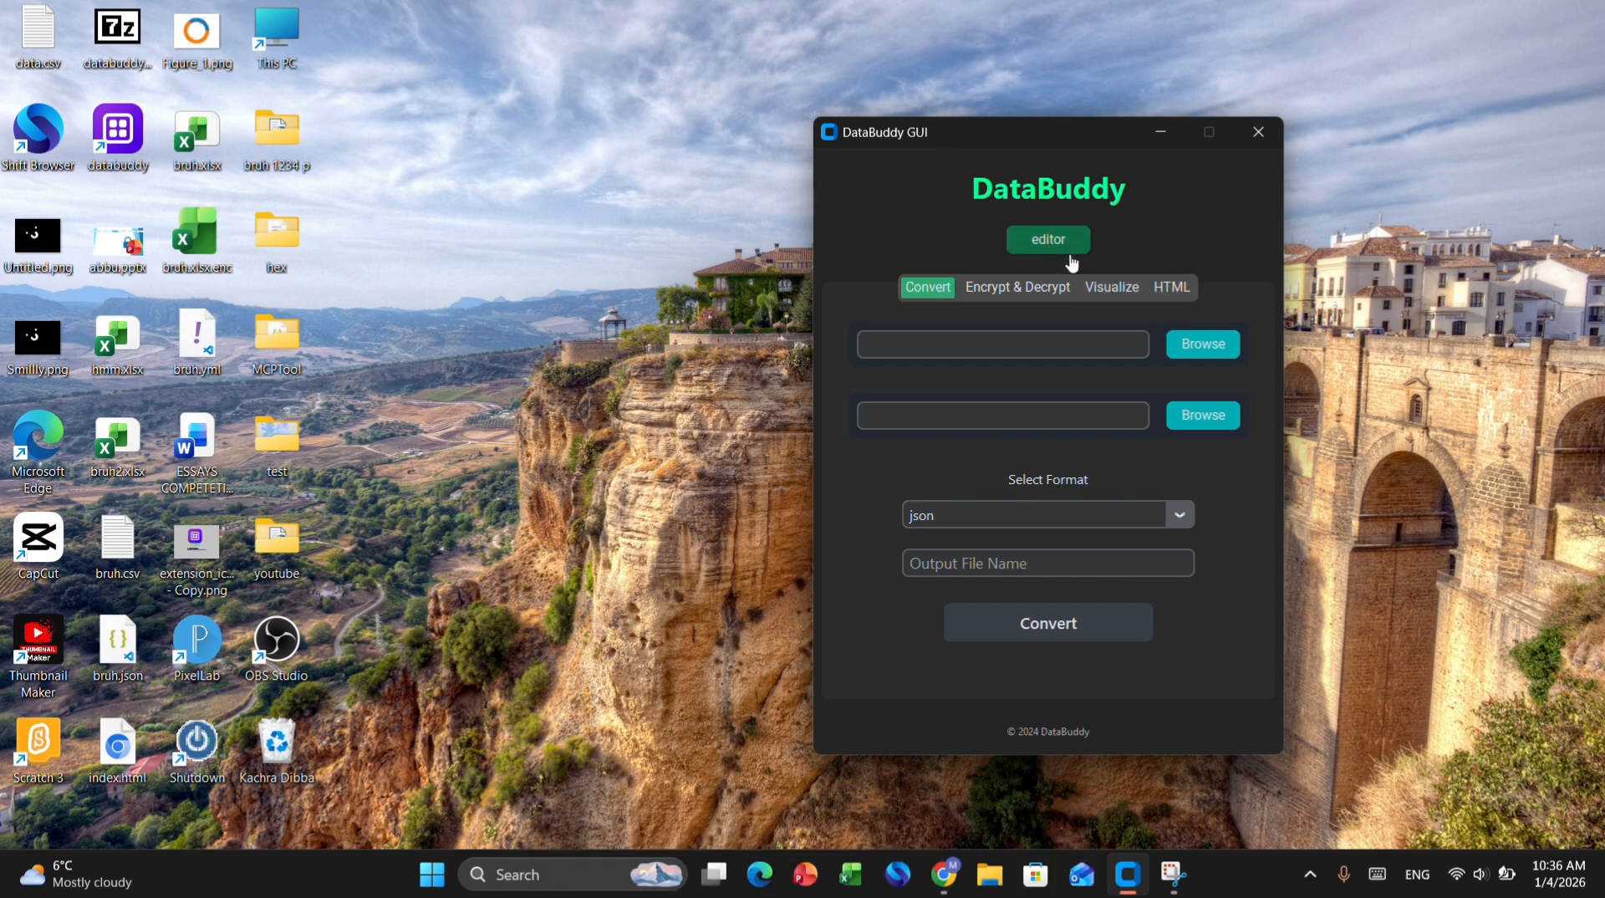
pyautogui.click(1179, 289)
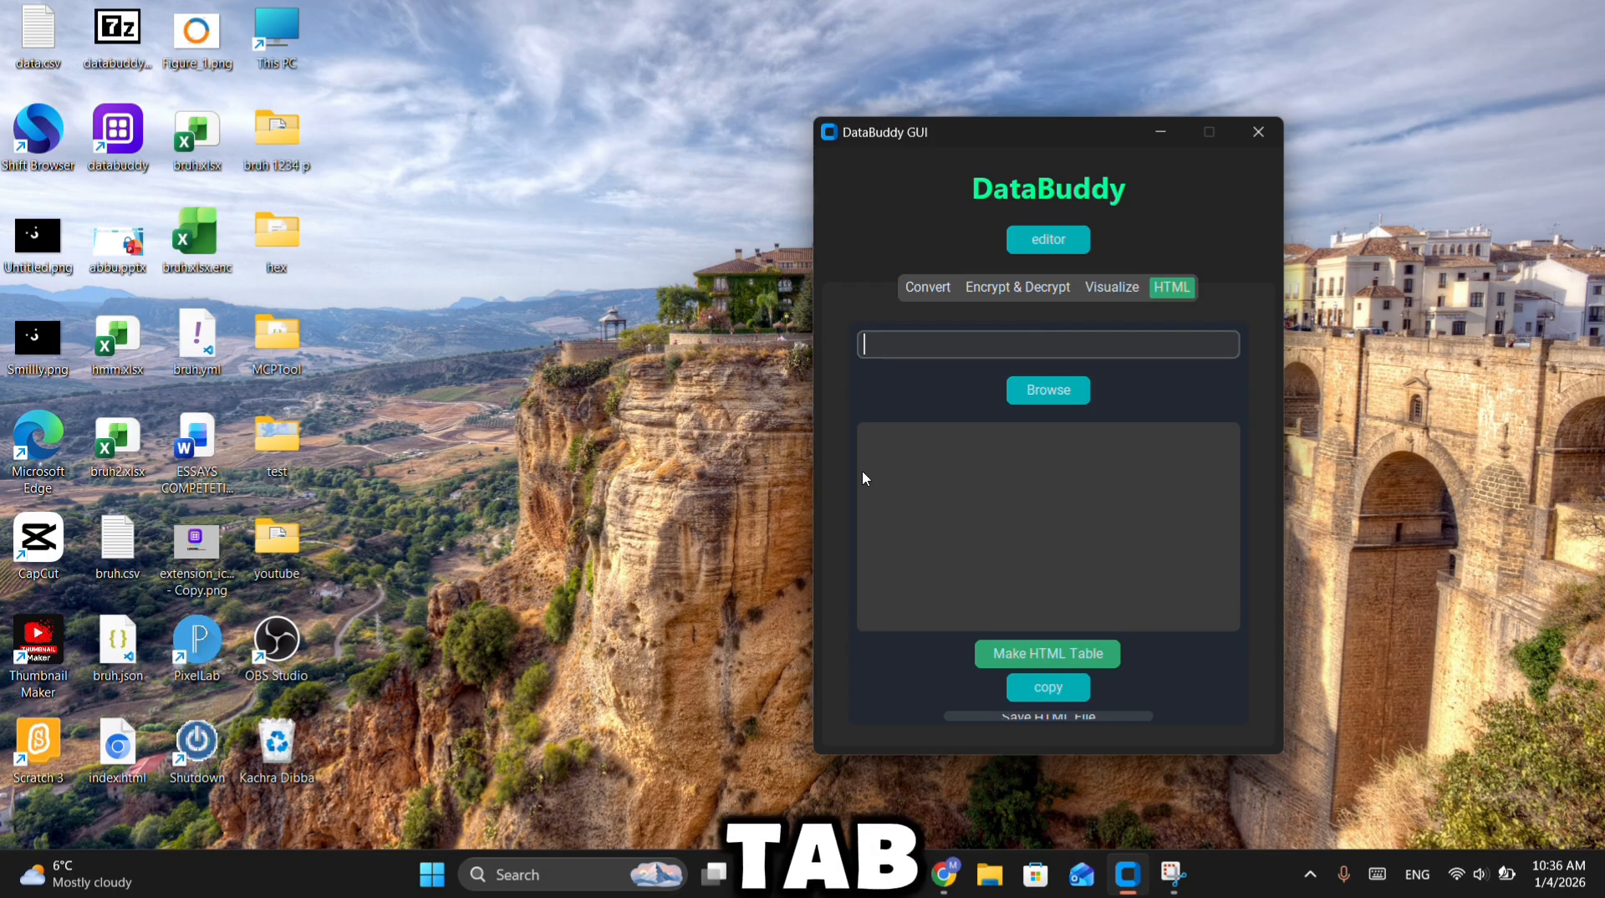
pyautogui.click(1059, 394)
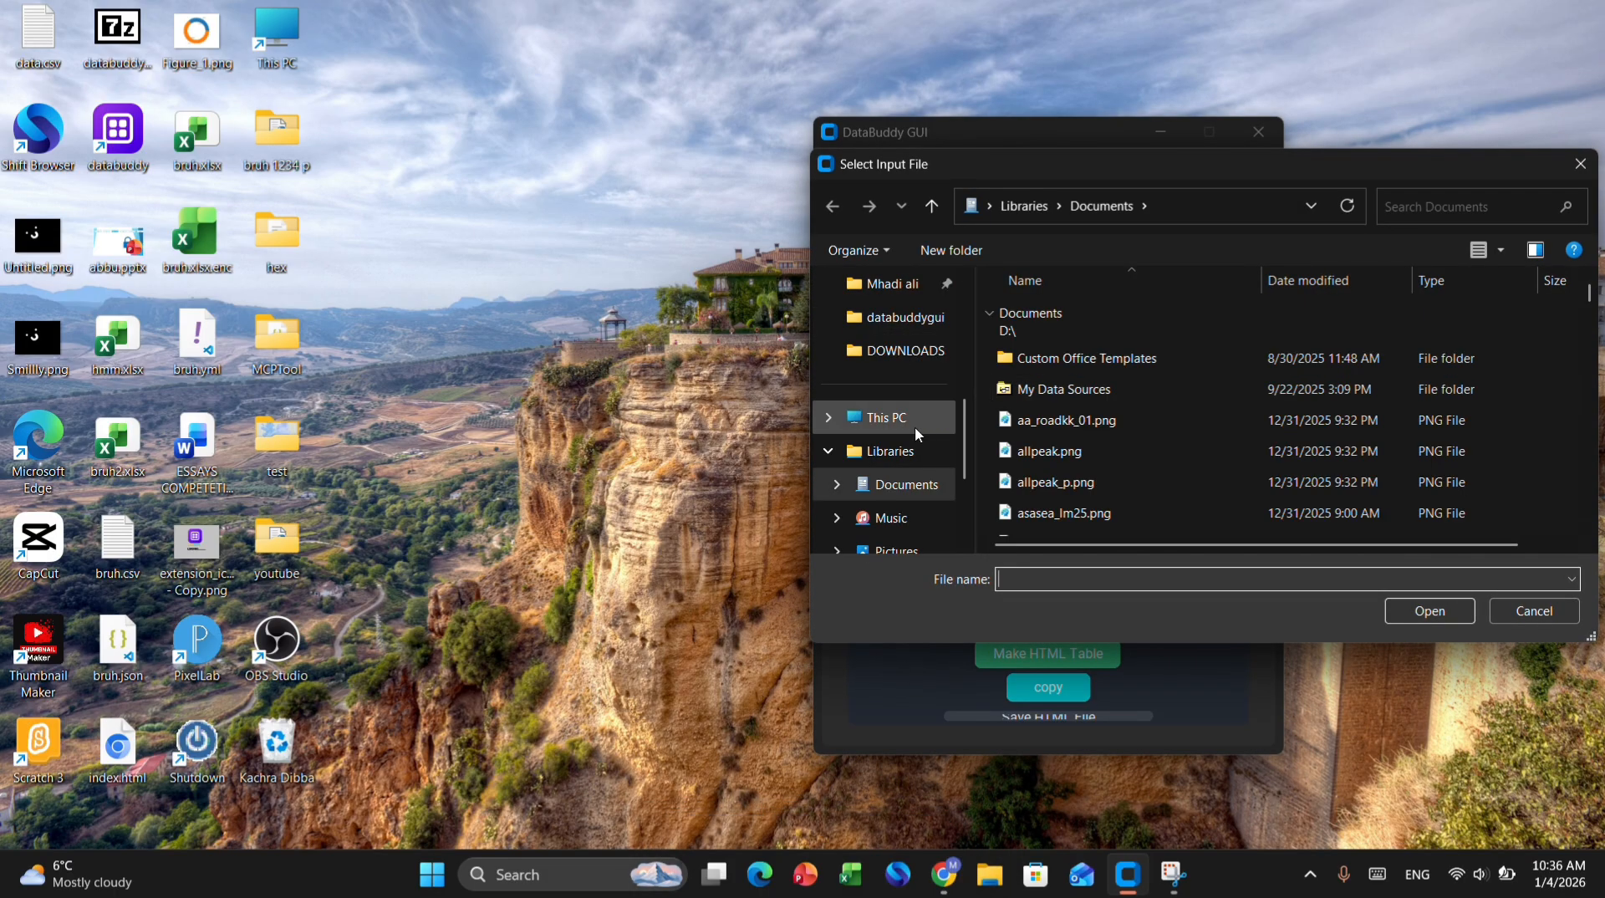
pyautogui.click(909, 320)
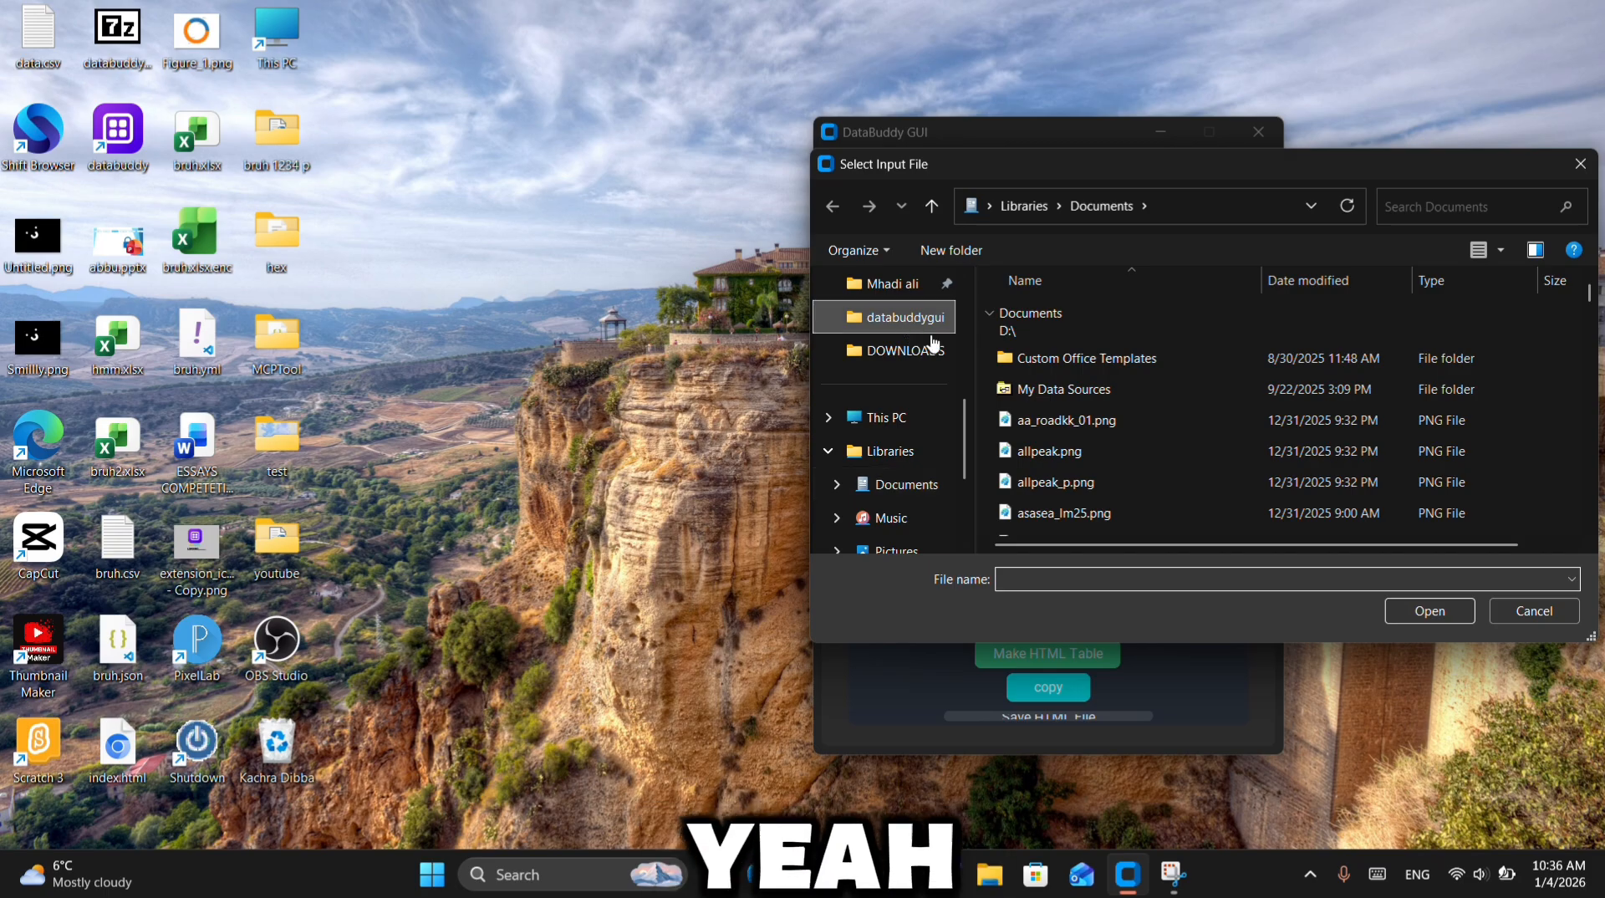
pyautogui.moveTo(1589, 365); pyautogui.dragTo(1592, 432)
pyautogui.click(1038, 409)
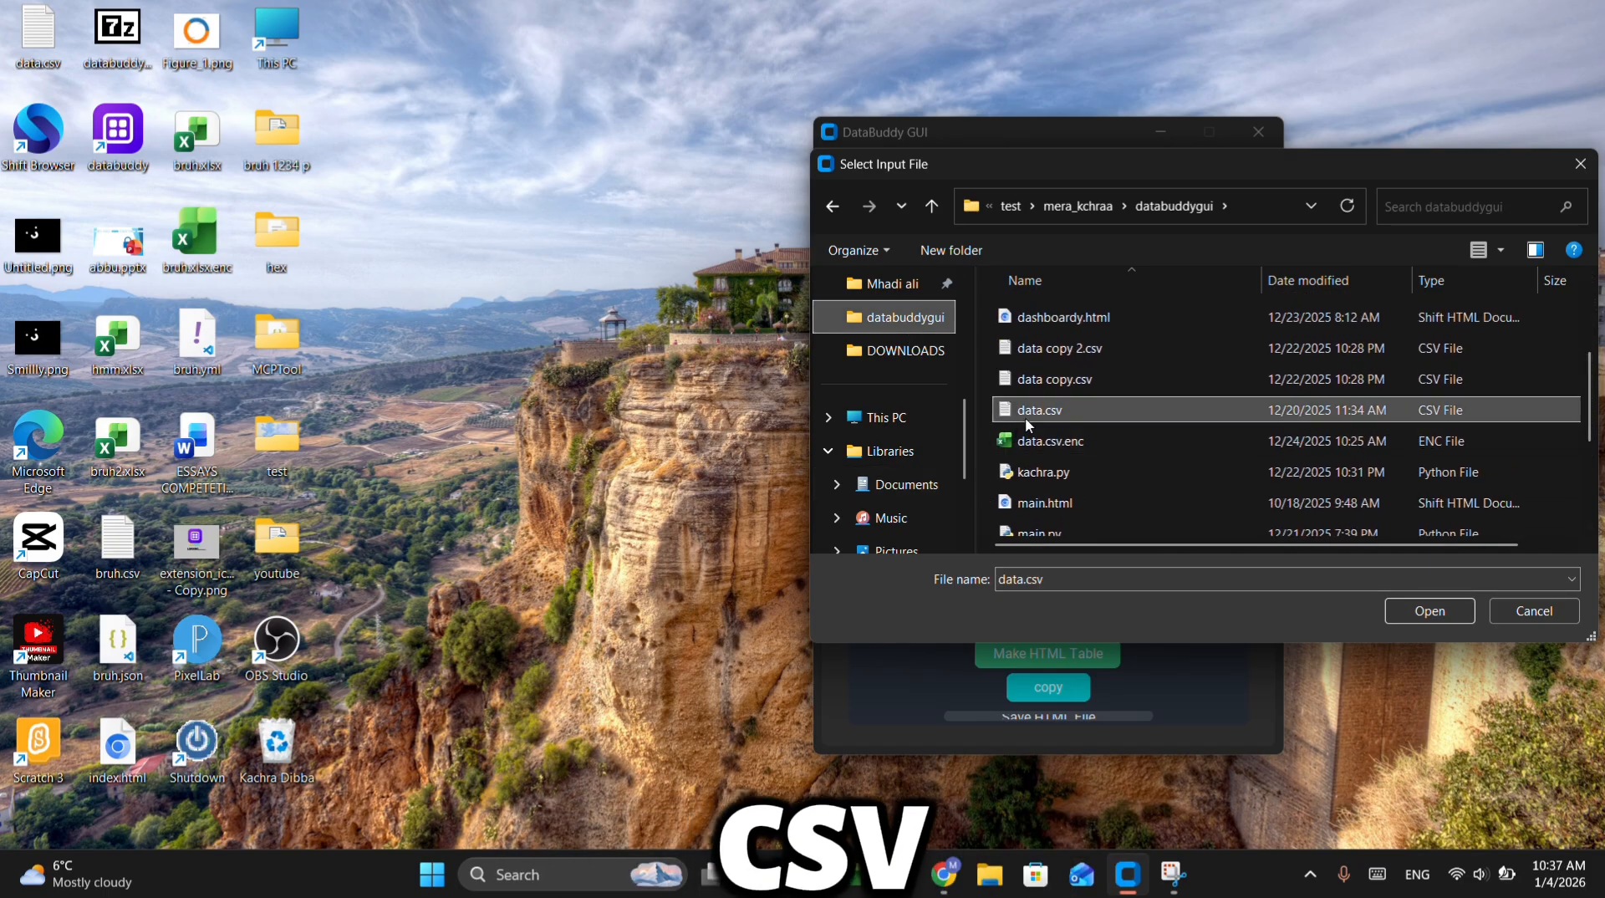
pyautogui.click(1460, 615)
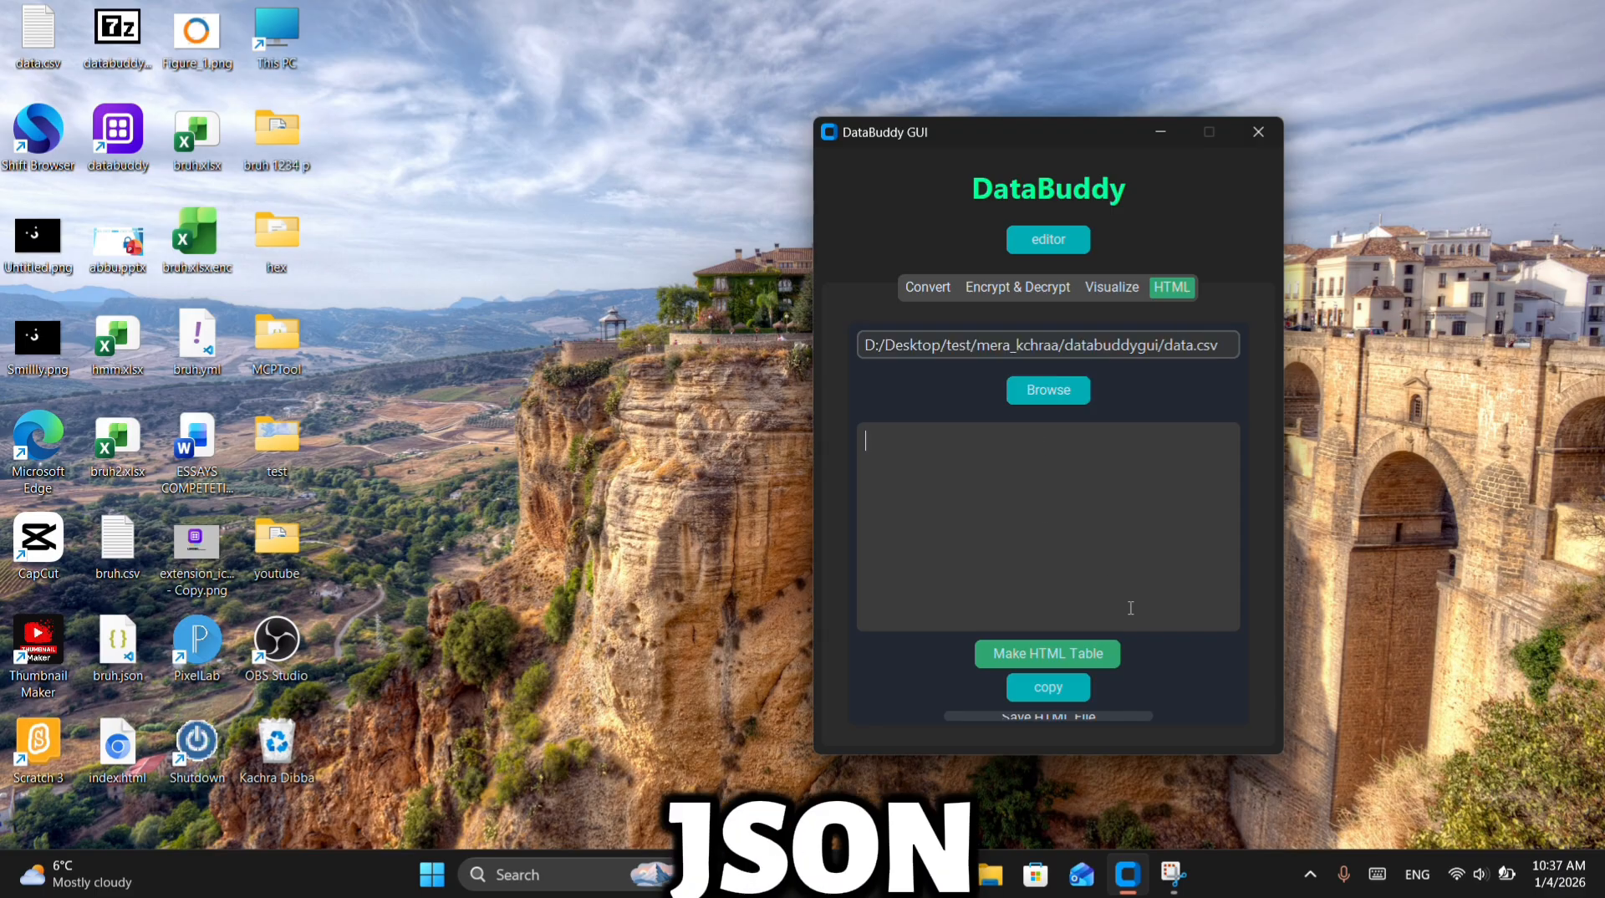
# Generate the HTML table code from data.csv, check it through to the closing table tag, and copy it
pyautogui.click(1078, 655)
pyautogui.moveTo(1232, 441); pyautogui.dragTo(1245, 661)
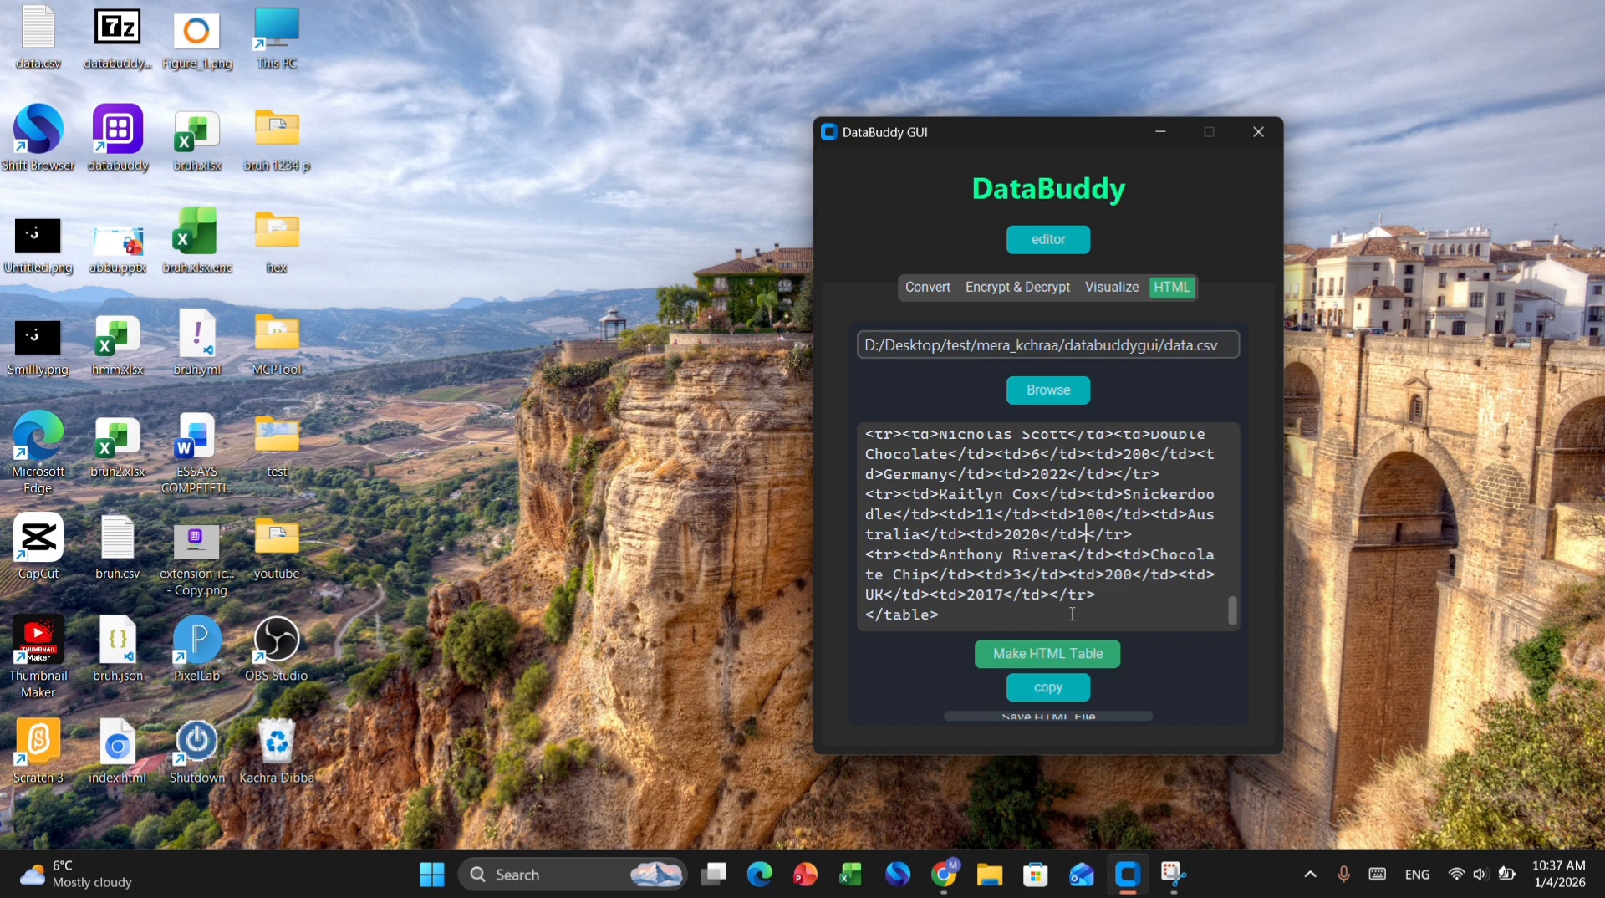
pyautogui.click(1053, 692)
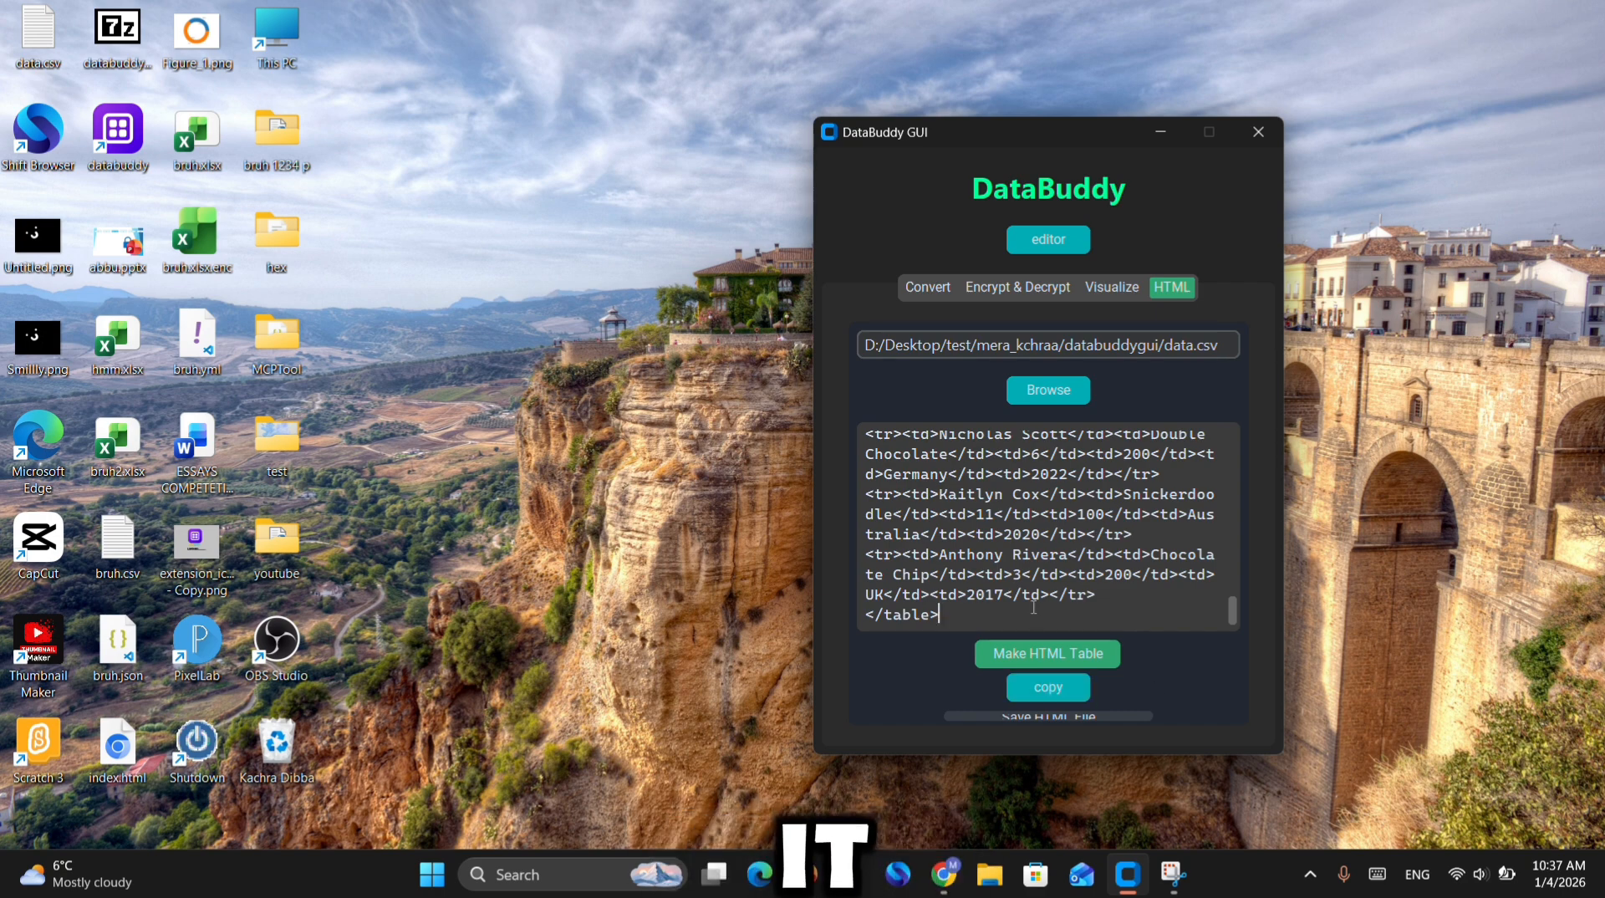
pyautogui.moveTo(1032, 607); pyautogui.dragTo(929, 572)
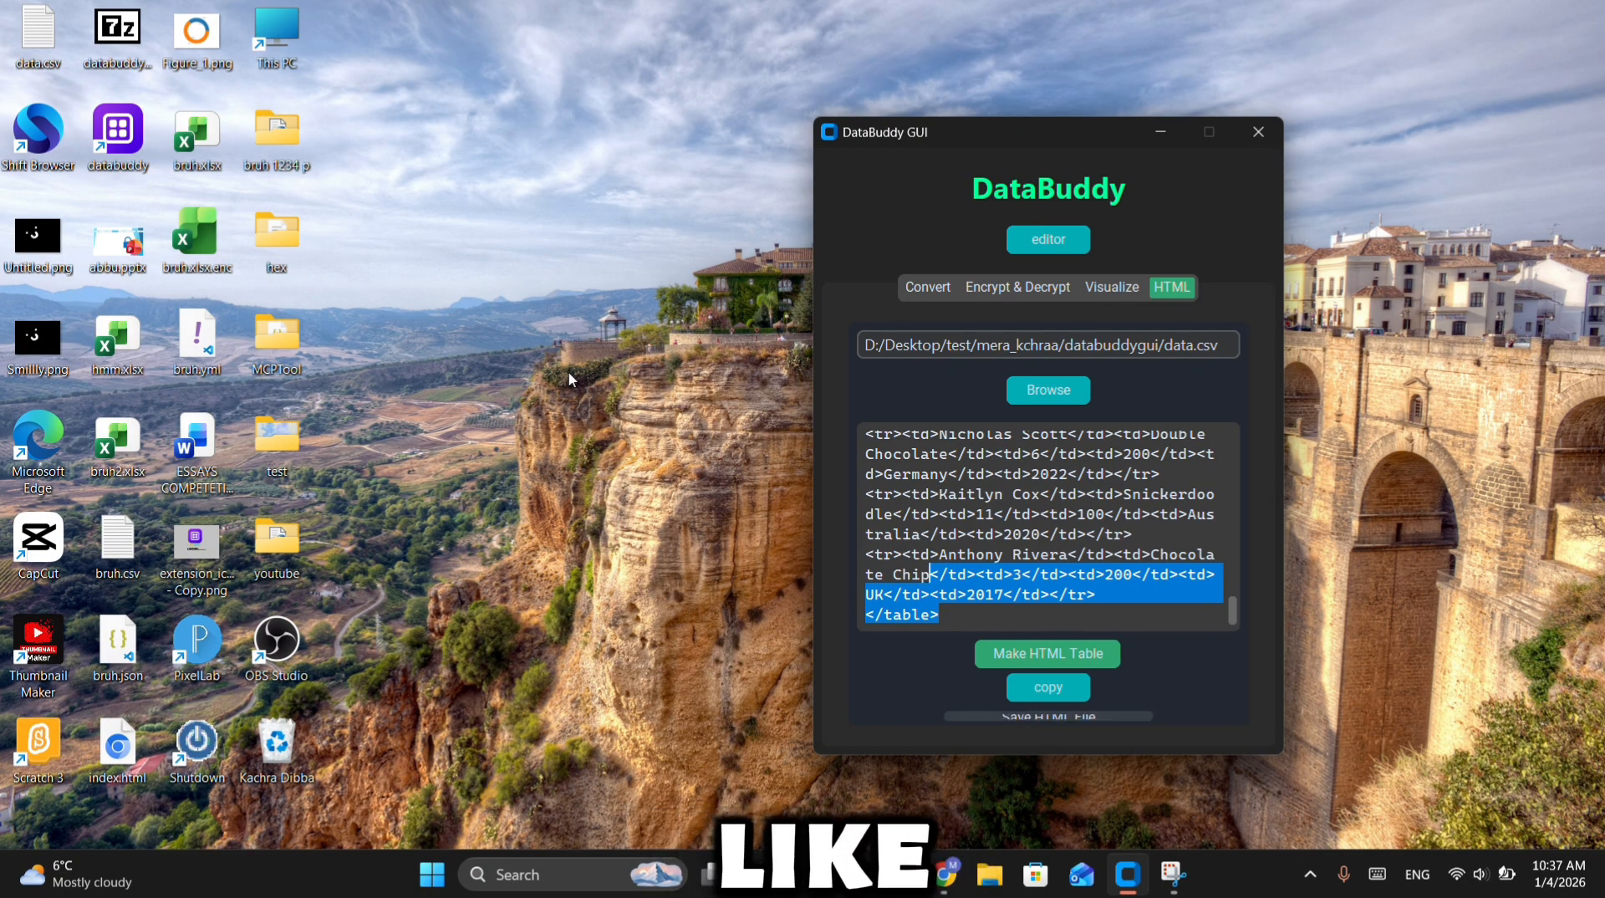
# Save the generated HTML table to the Desktop as html.html
pyautogui.click(1086, 717)
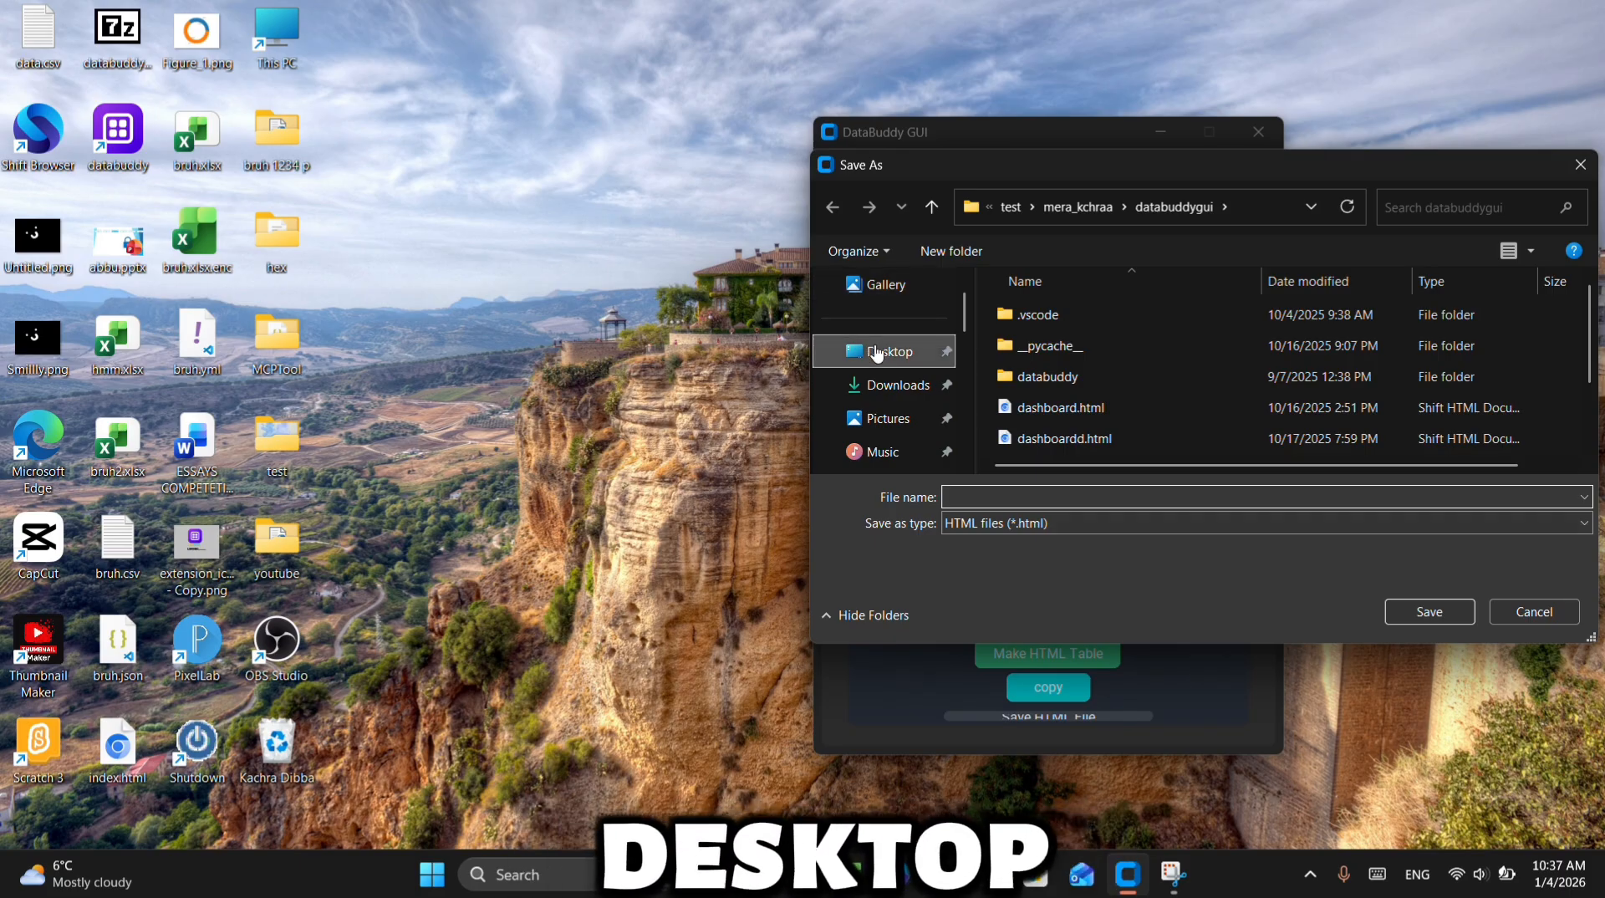
pyautogui.click(876, 351)
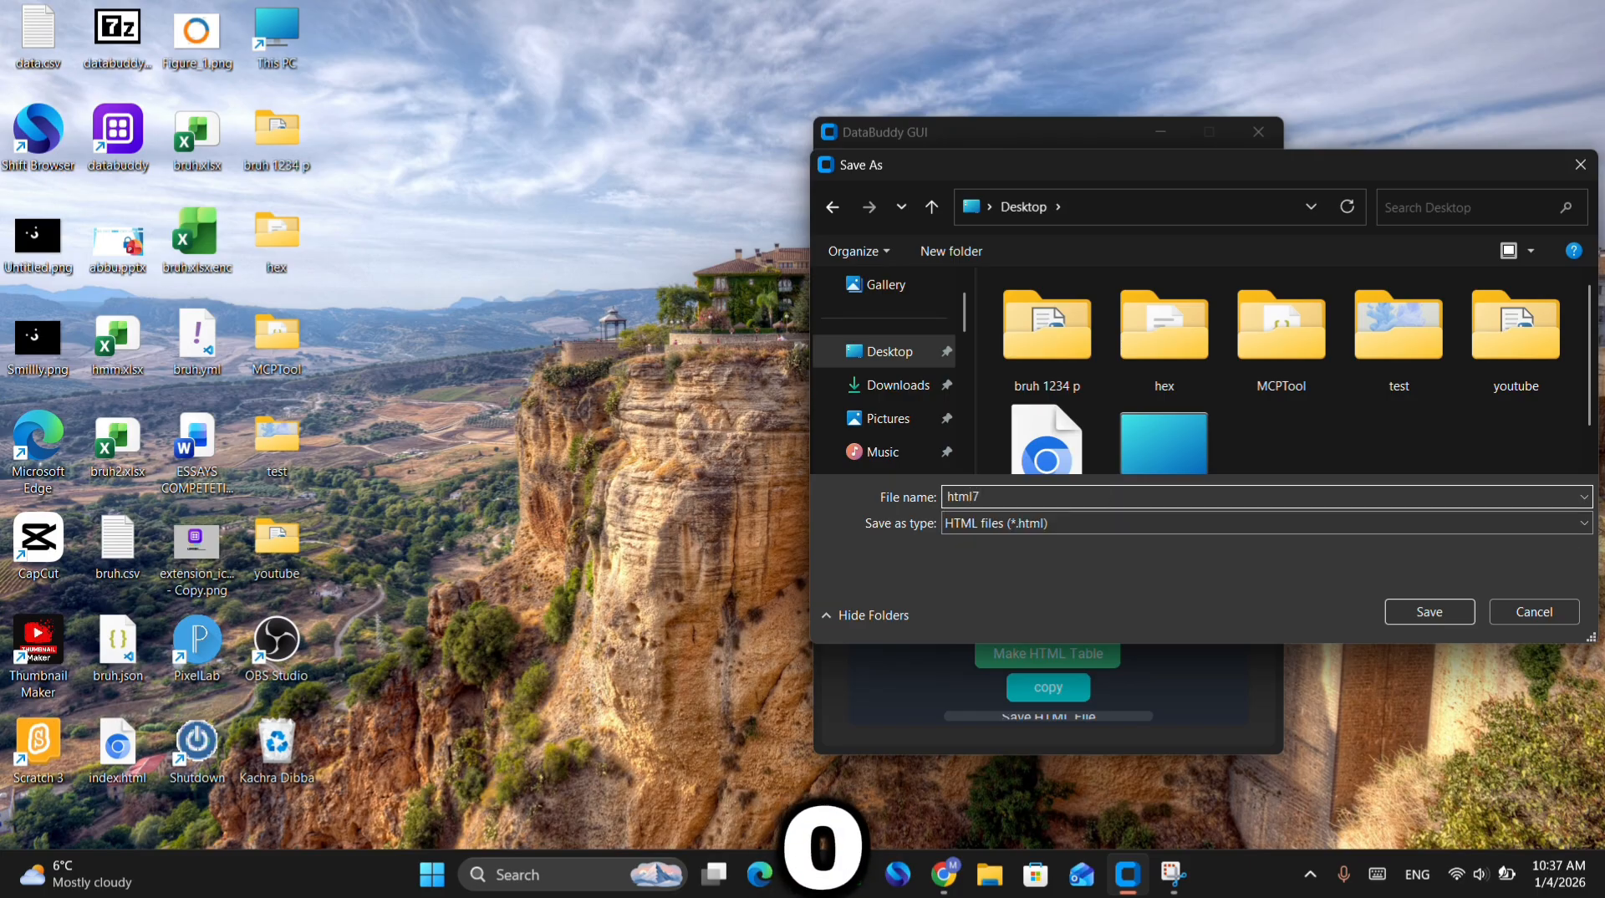
pyautogui.press('Return')
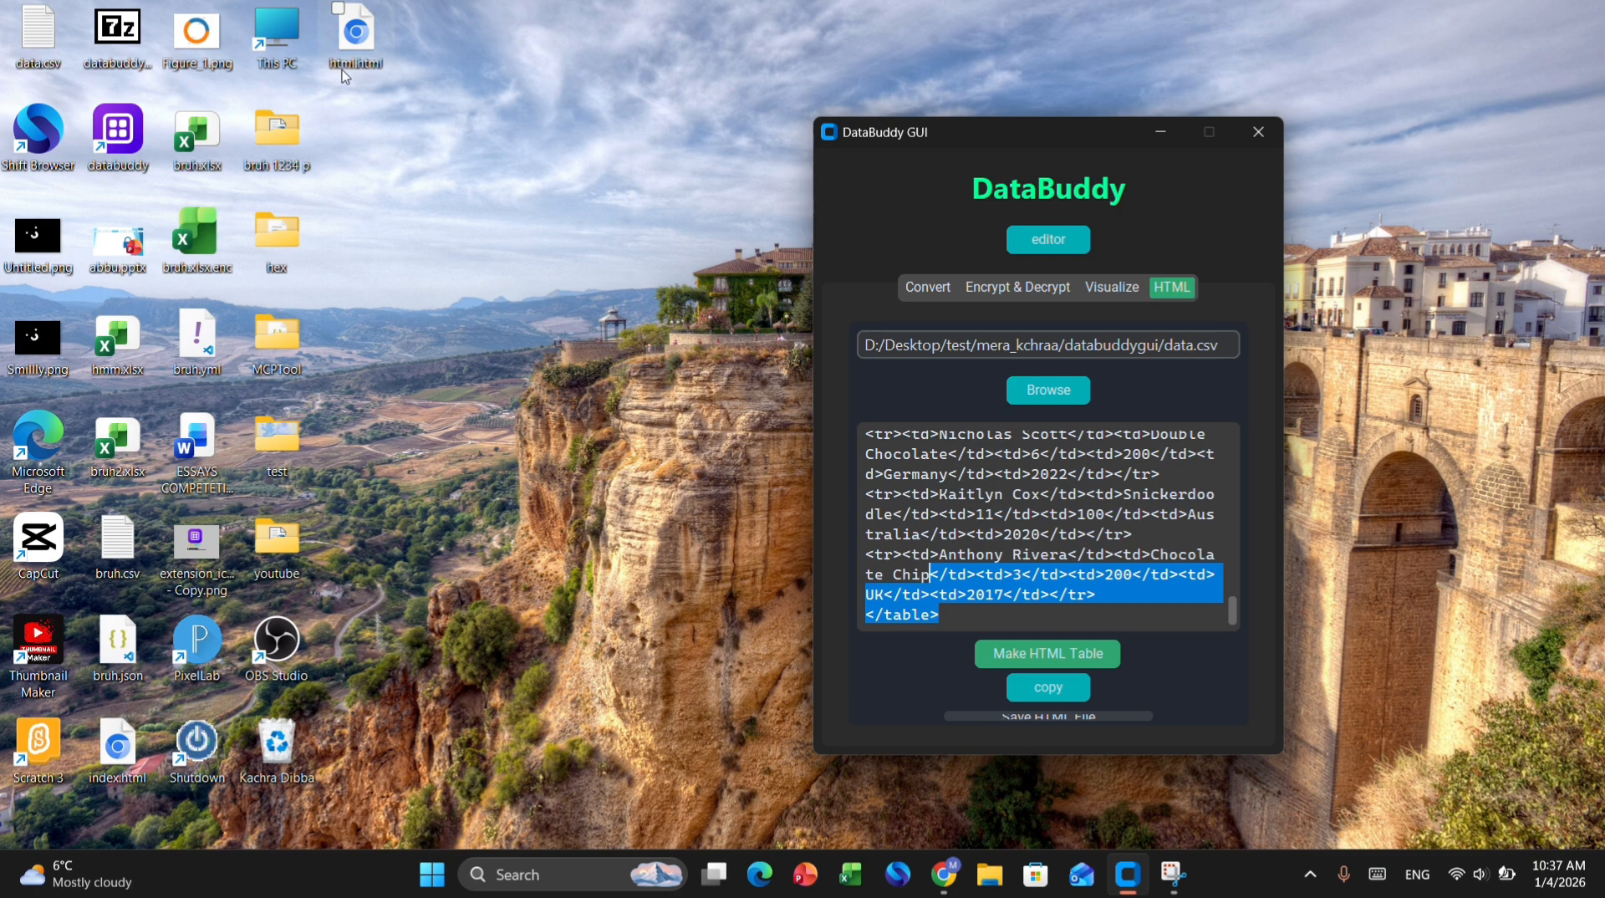
# Open html.html from the Desktop in the browser and examine the table from its header to its last row
pyautogui.doubleClick(346, 74)
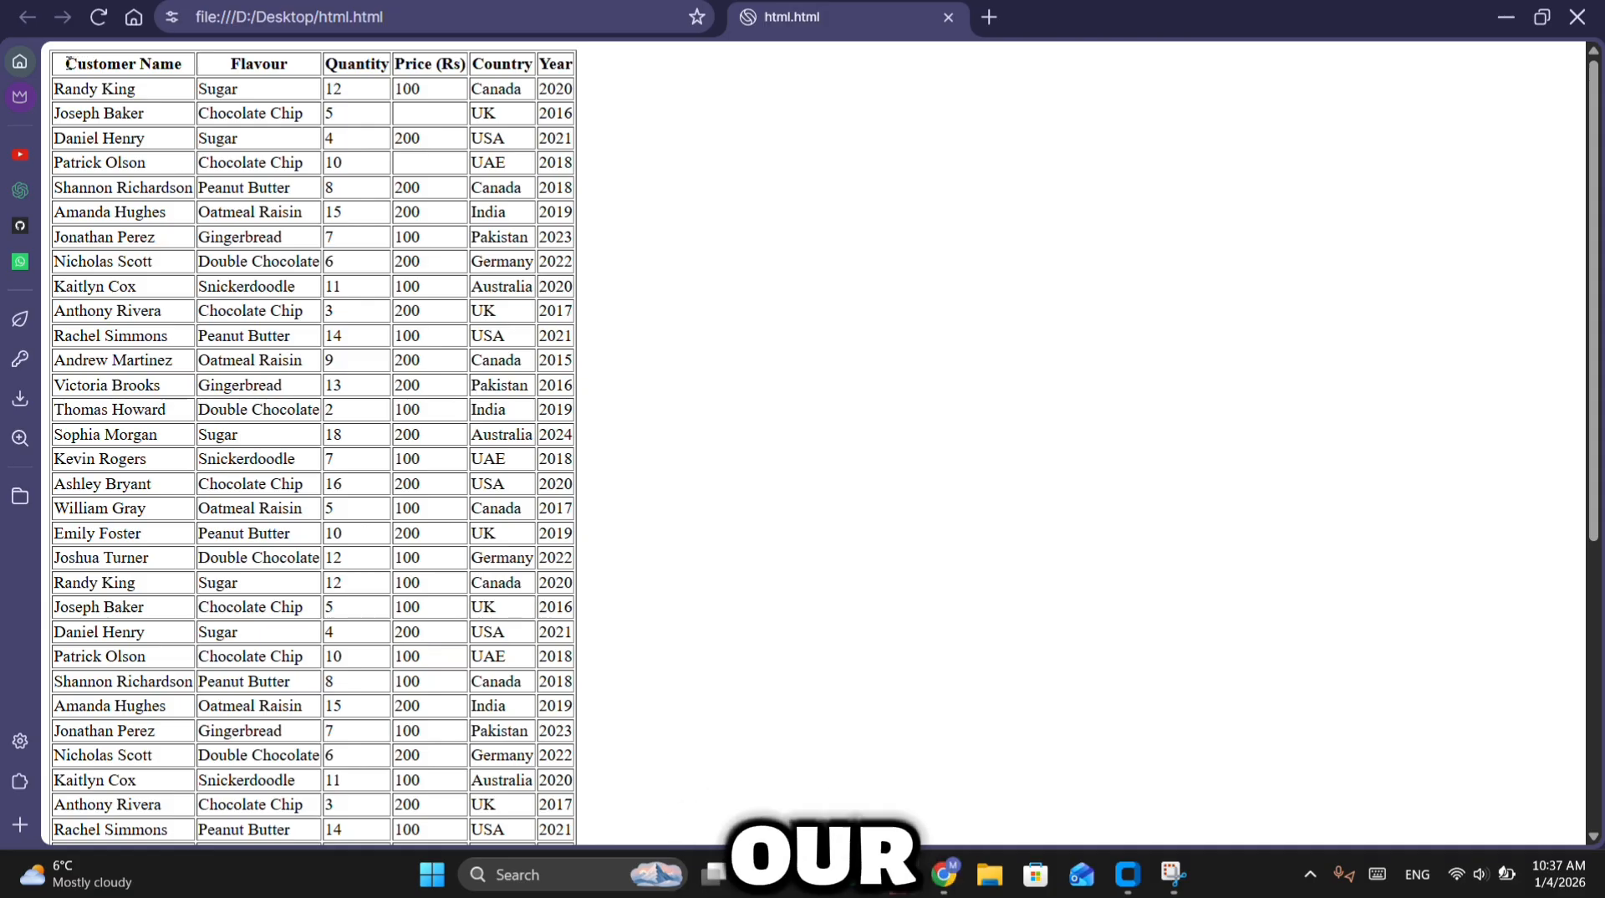
pyautogui.moveTo(67, 63); pyautogui.dragTo(651, 828)
pyautogui.click(726, 489)
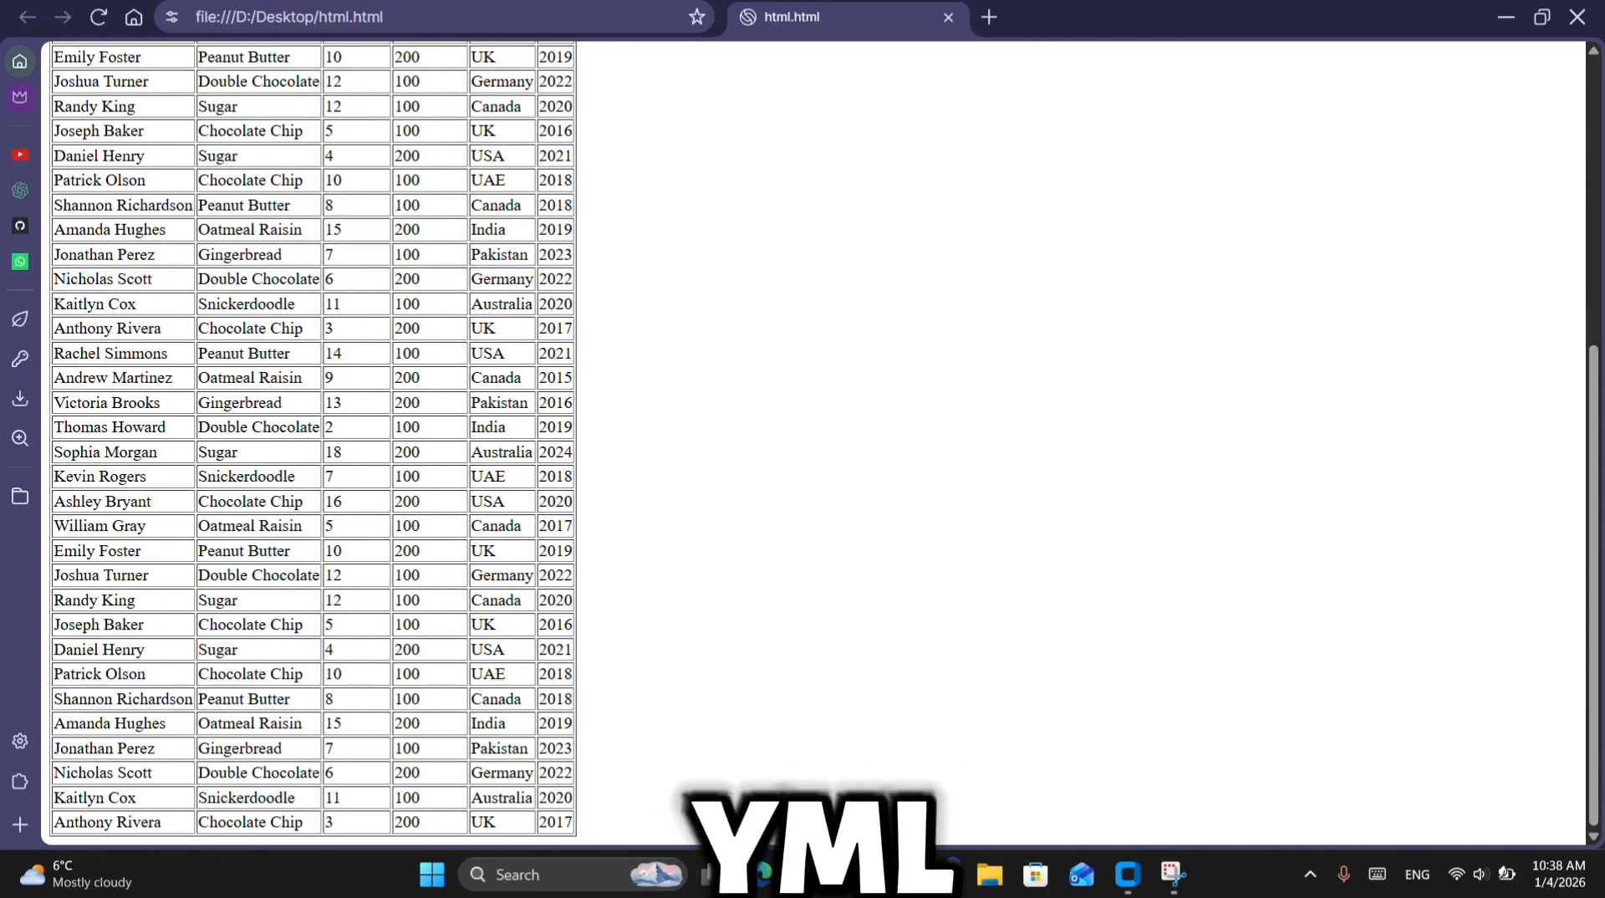
pyautogui.press('super+Right')
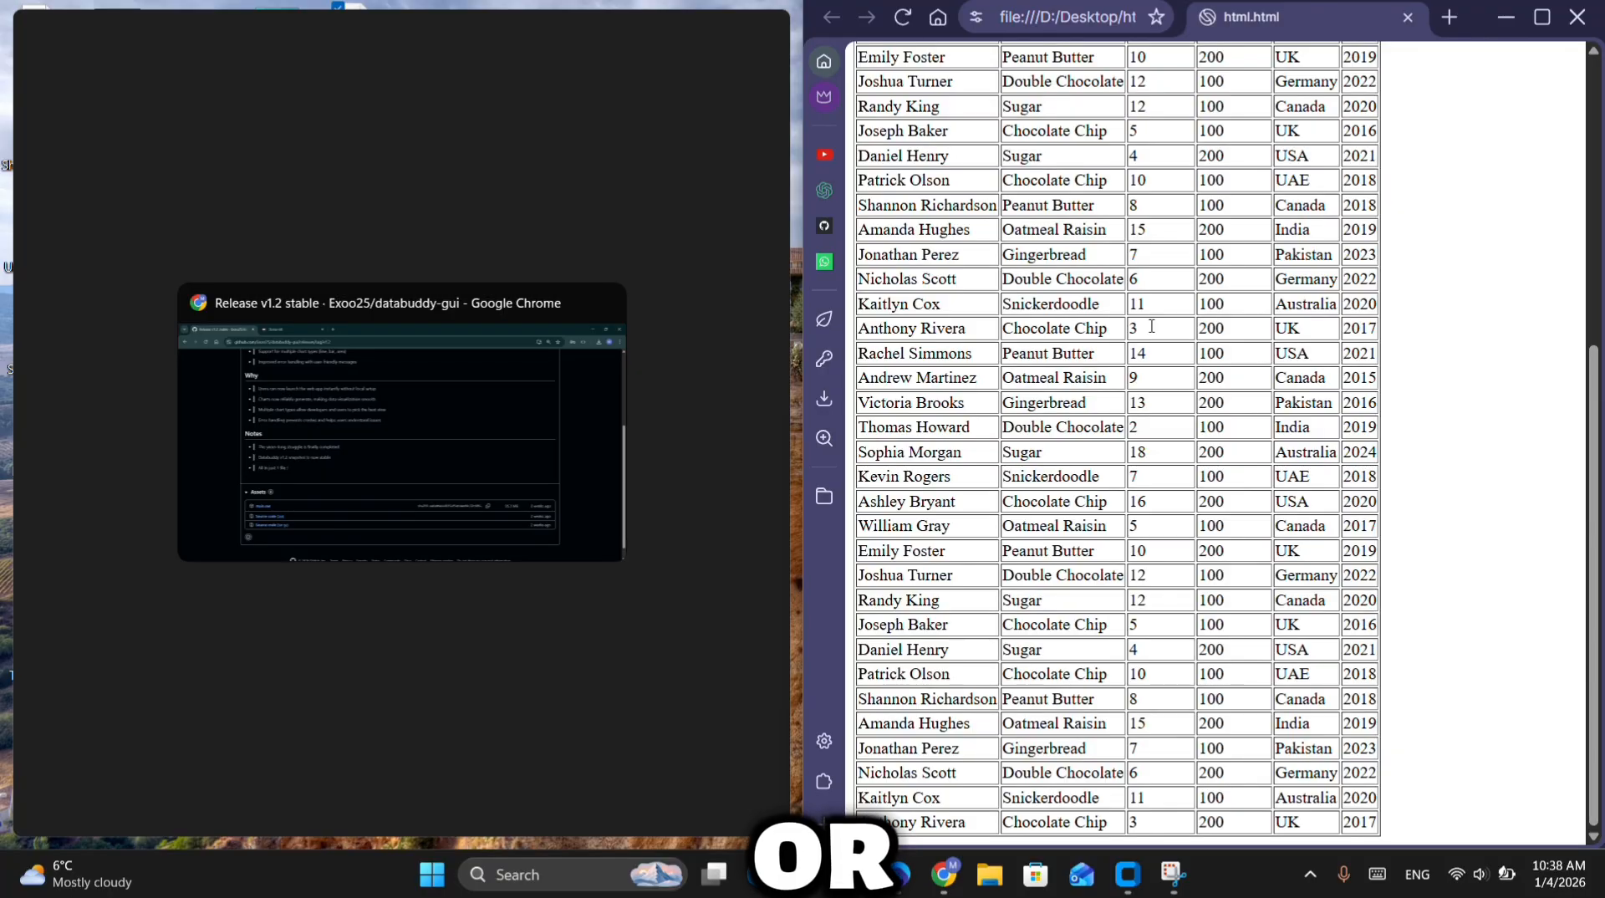
pyautogui.click(396, 466)
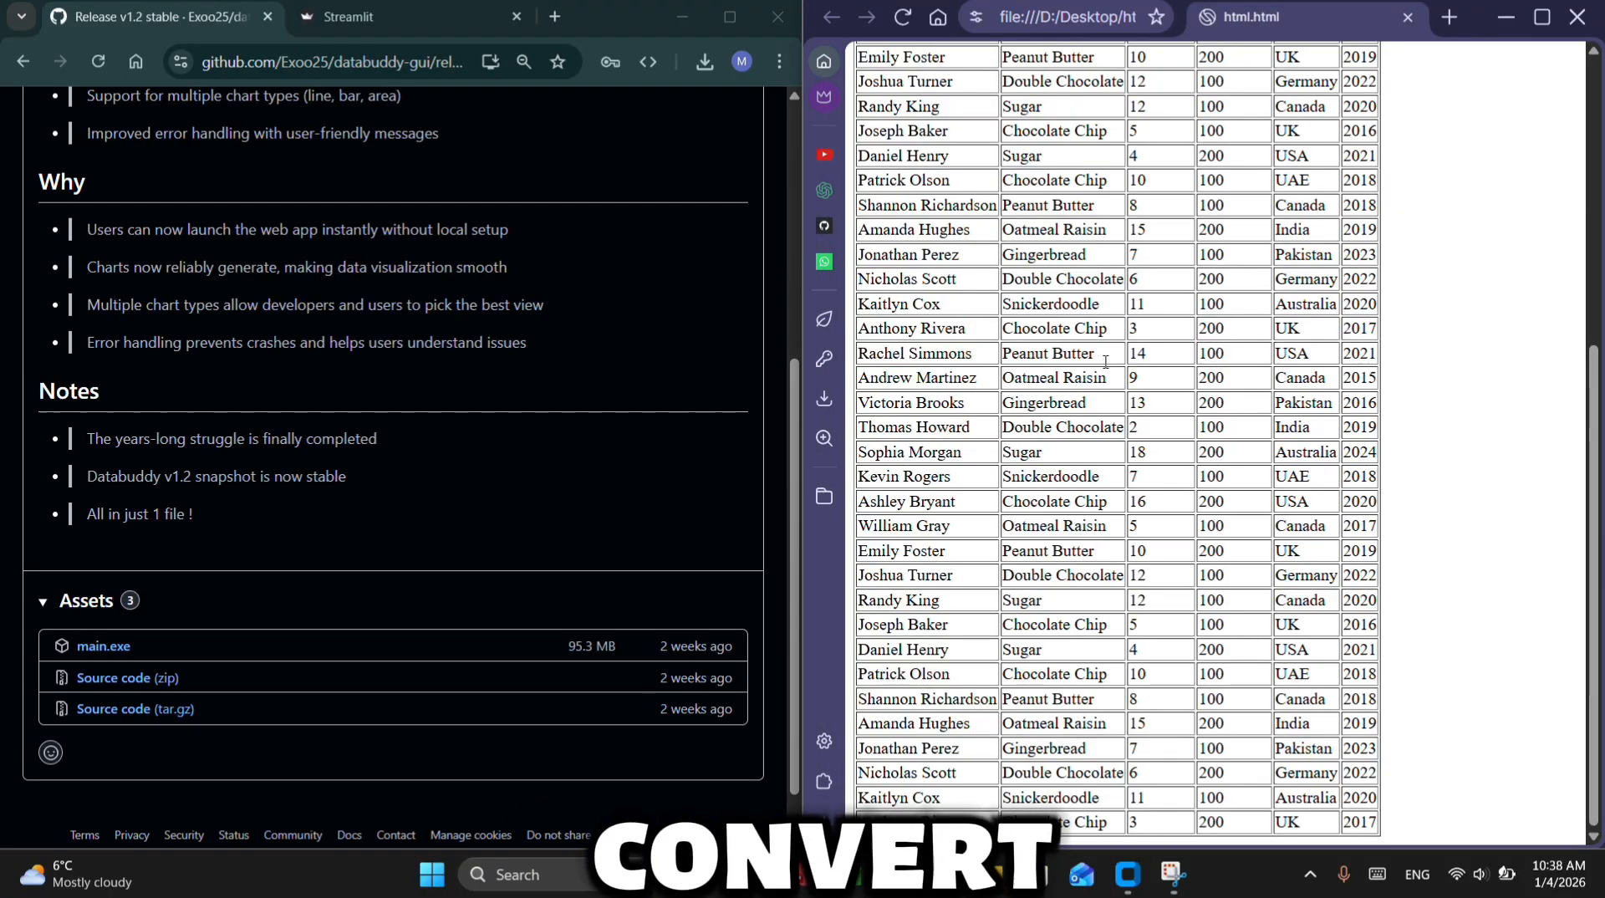
pyautogui.click(1541, 17)
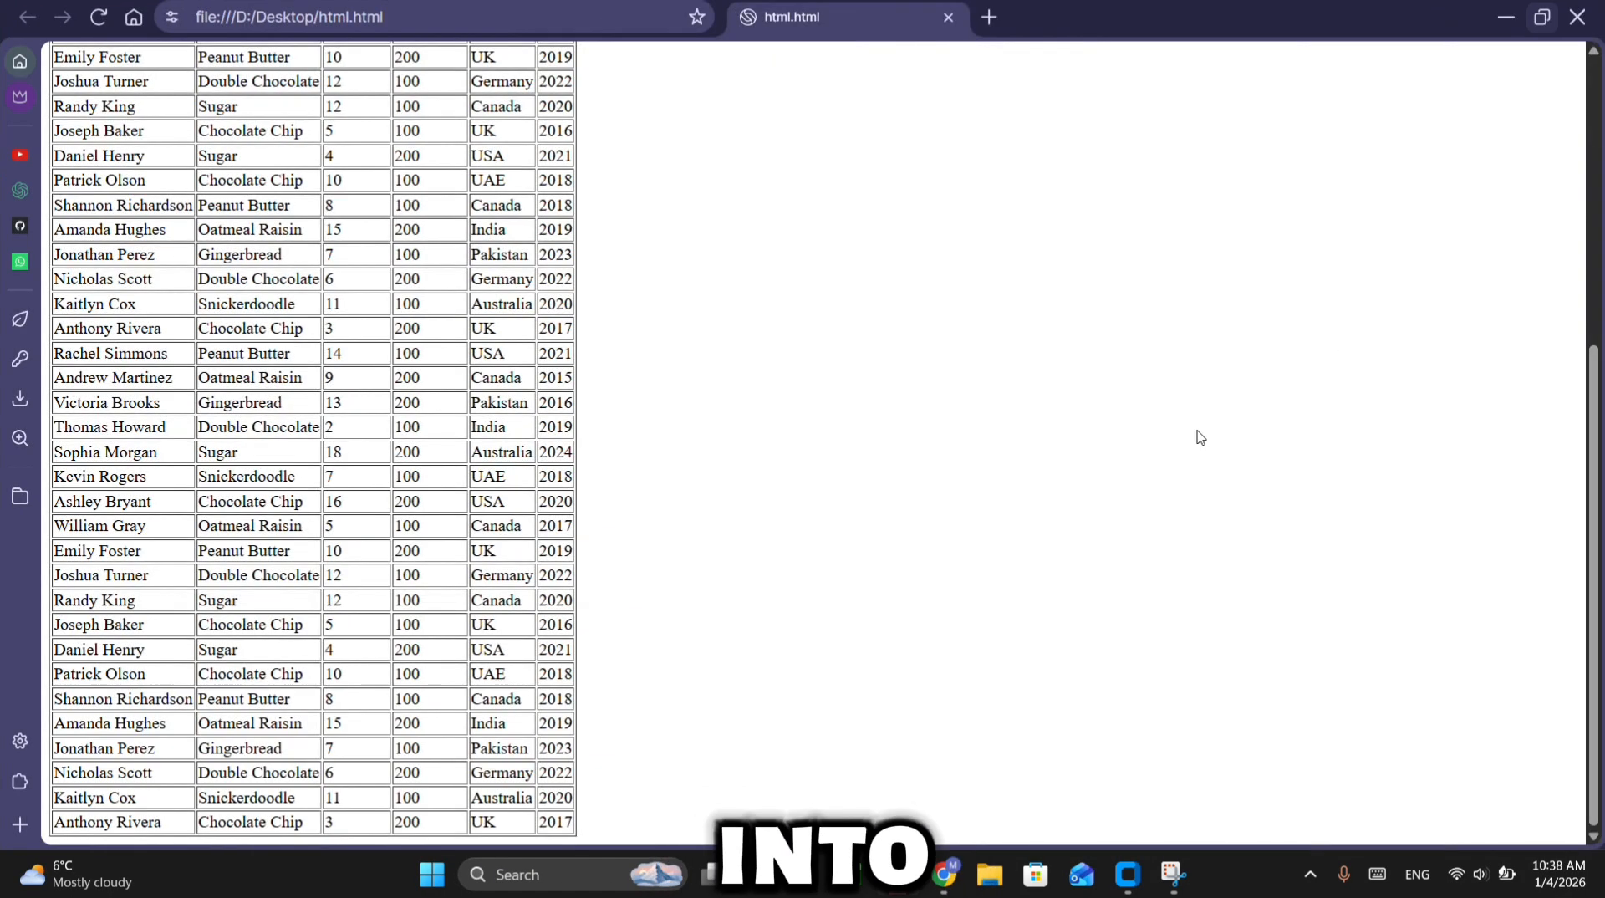
# Put away the window showing html.html and maximize the browser window with the DataBuddy v1.2 release page
pyautogui.click(1541, 16)
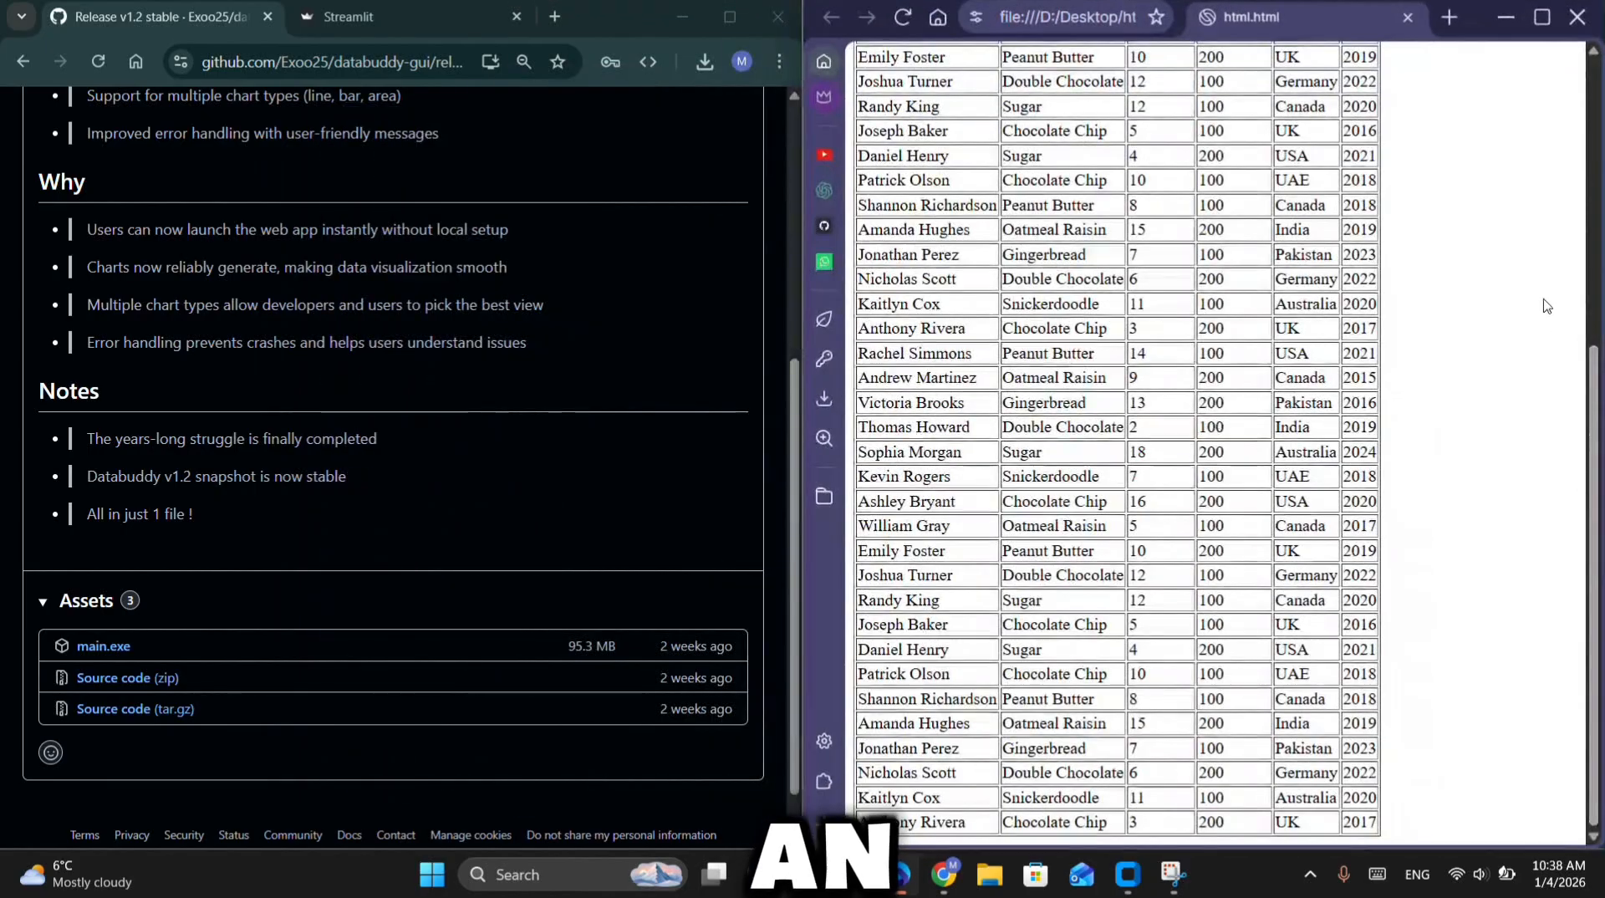
pyautogui.click(1552, 10)
pyautogui.click(1552, 10)
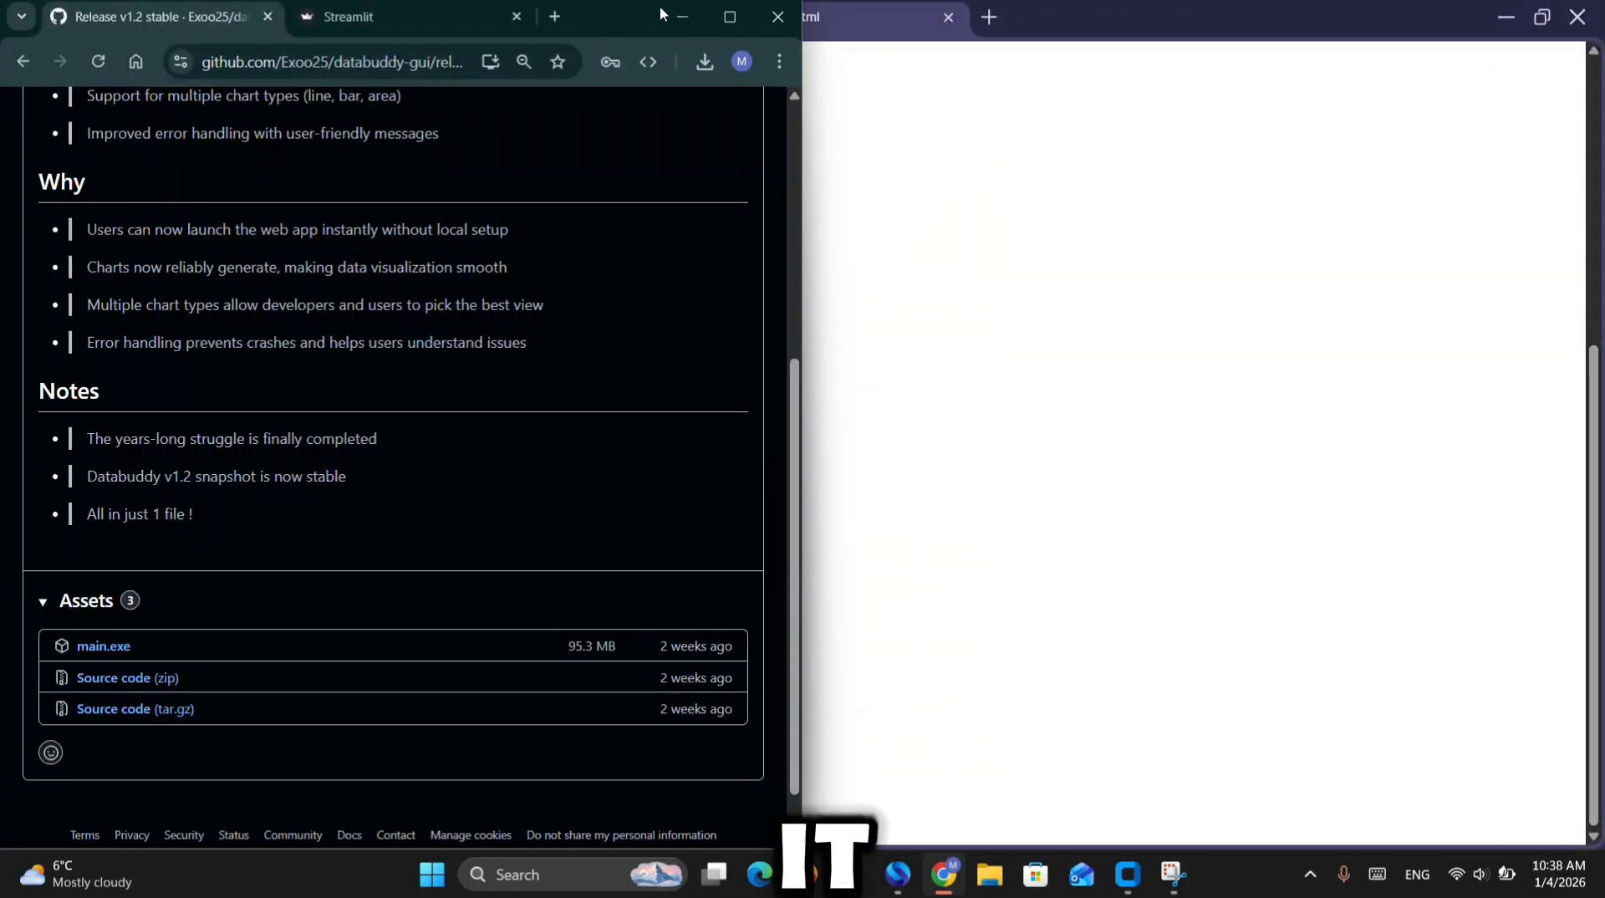
pyautogui.click(1503, 18)
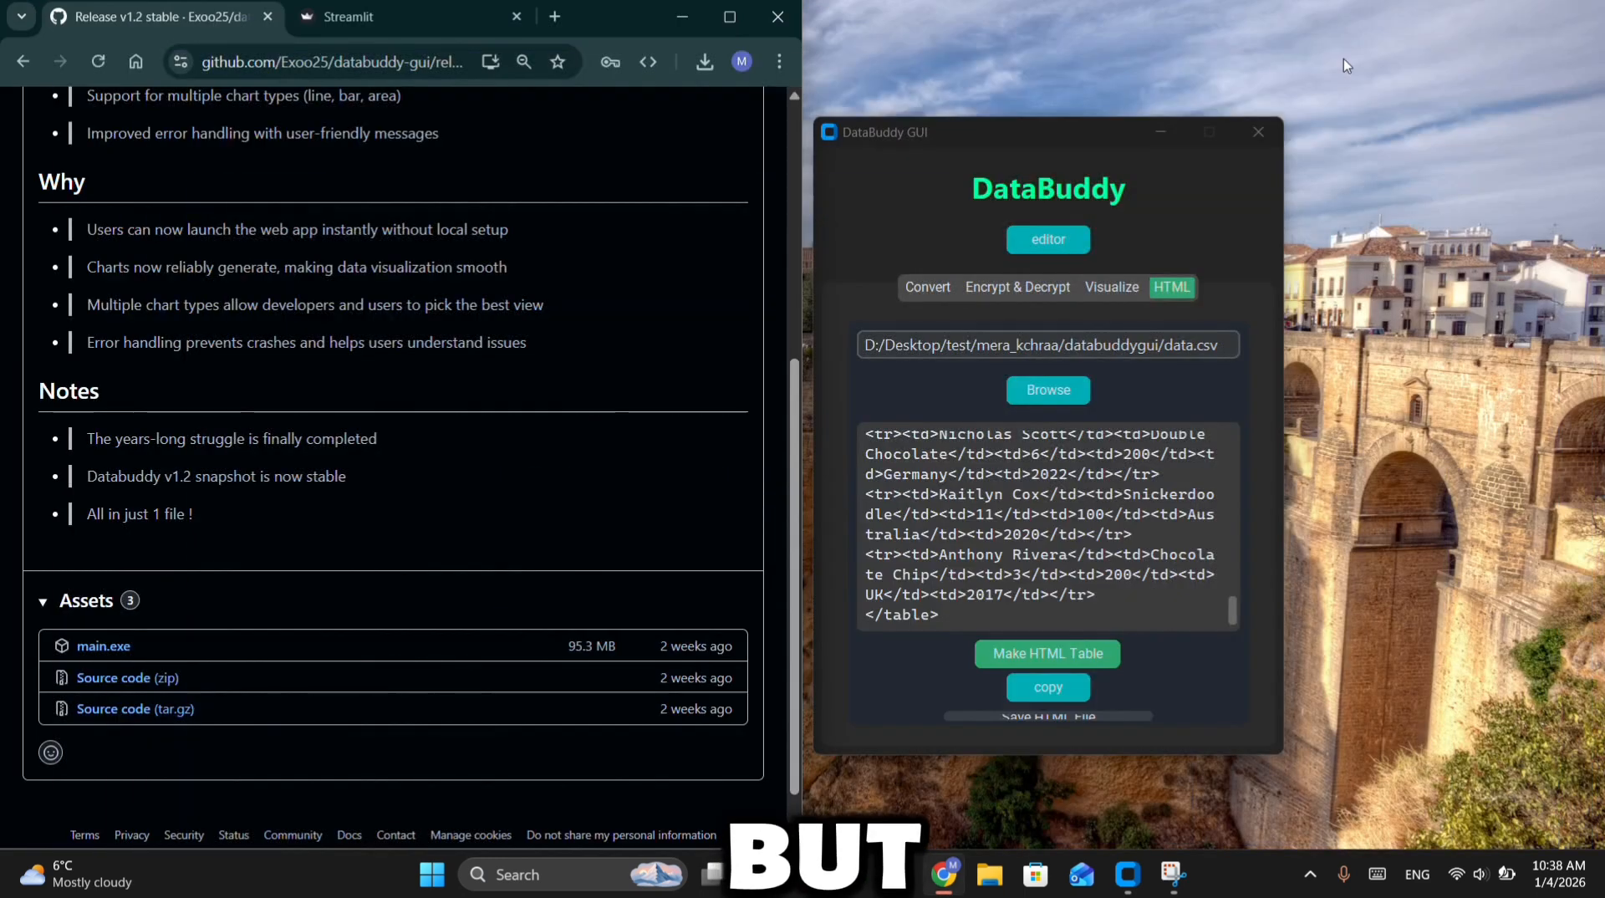
pyautogui.moveTo(585, 22); pyautogui.dragTo(896, 127)
pyautogui.click(1040, 109)
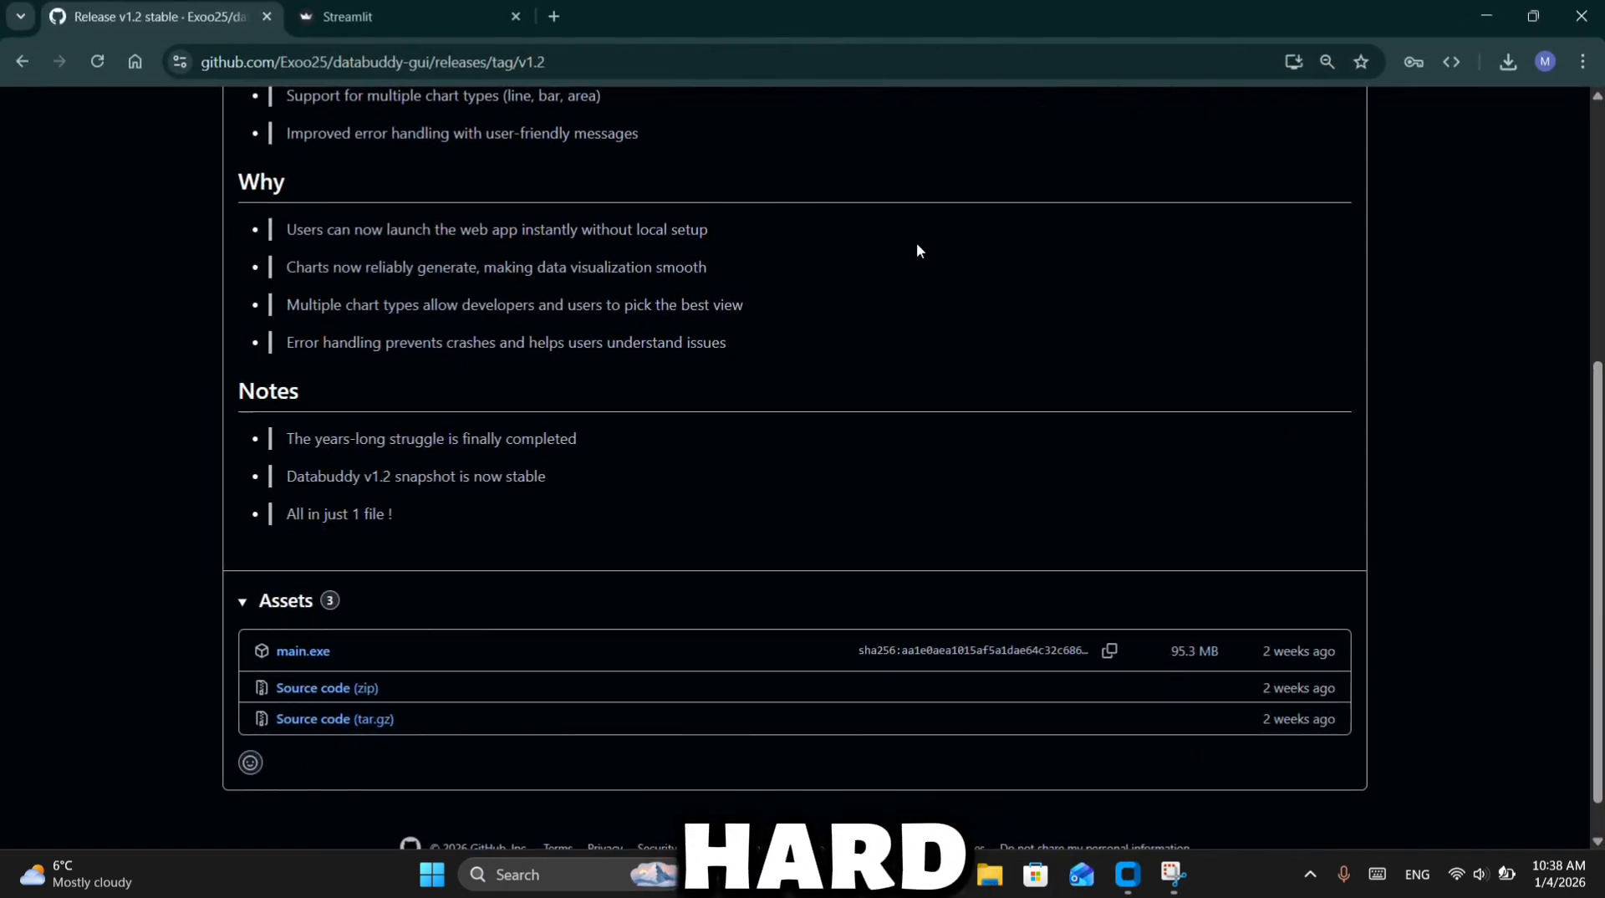
# Return to the DataBuddy website's home page, then switch to the Databuddy Editor web app, bringing up the desktop DataBuddy GUI briefly
pyautogui.click(5, 63)
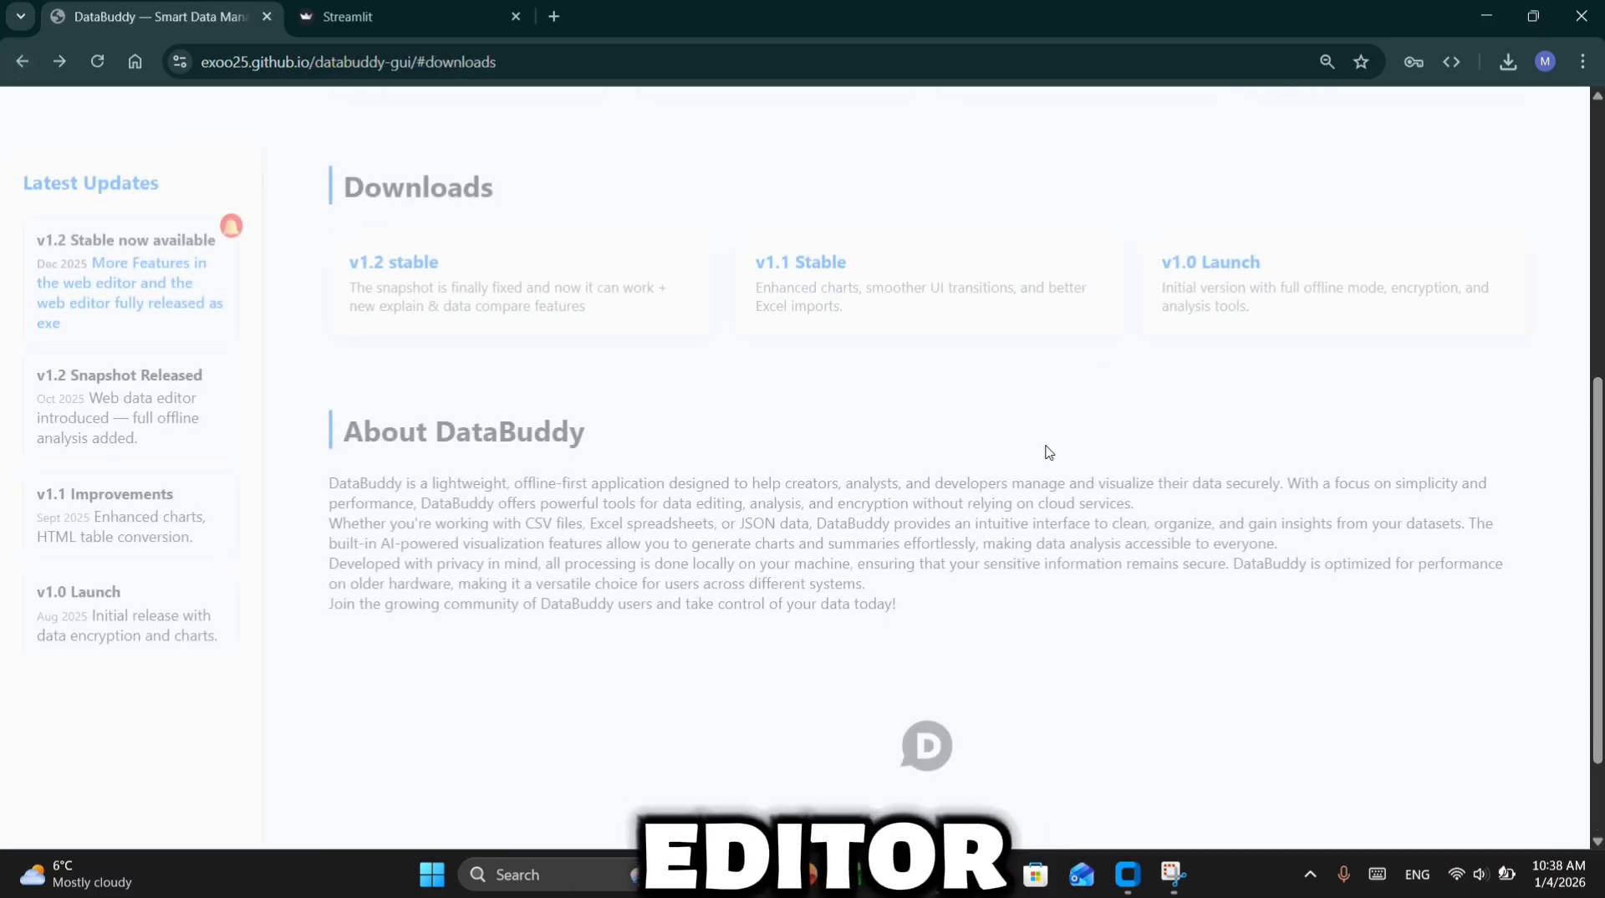
pyautogui.scroll(5, 1046, 452)
pyautogui.scroll(1, 815, 399)
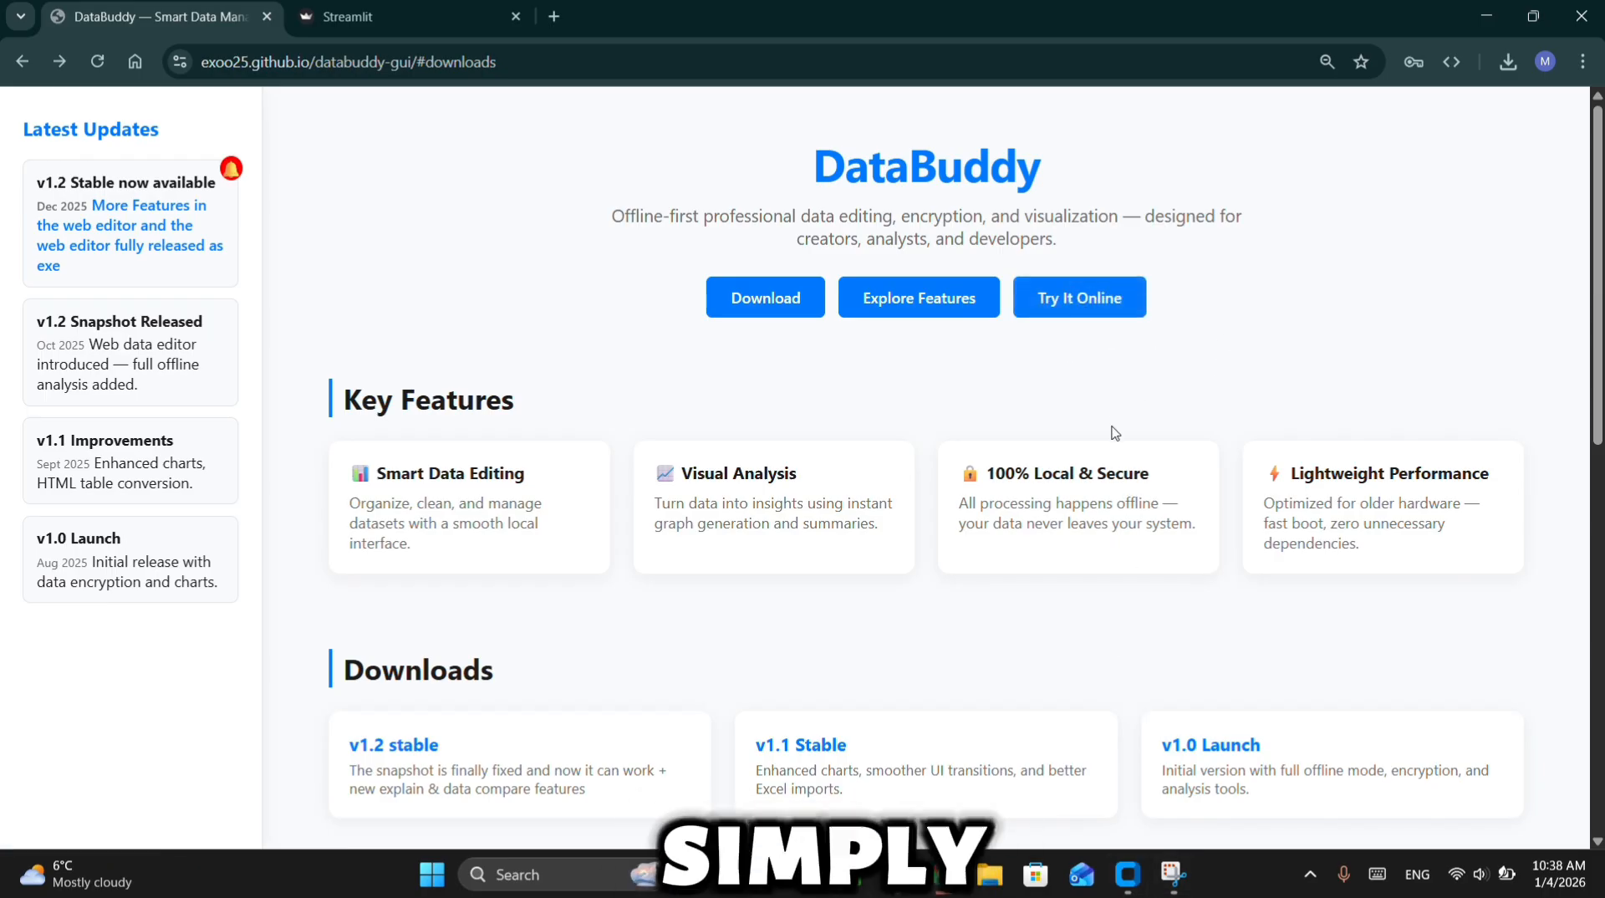
pyautogui.click(459, 9)
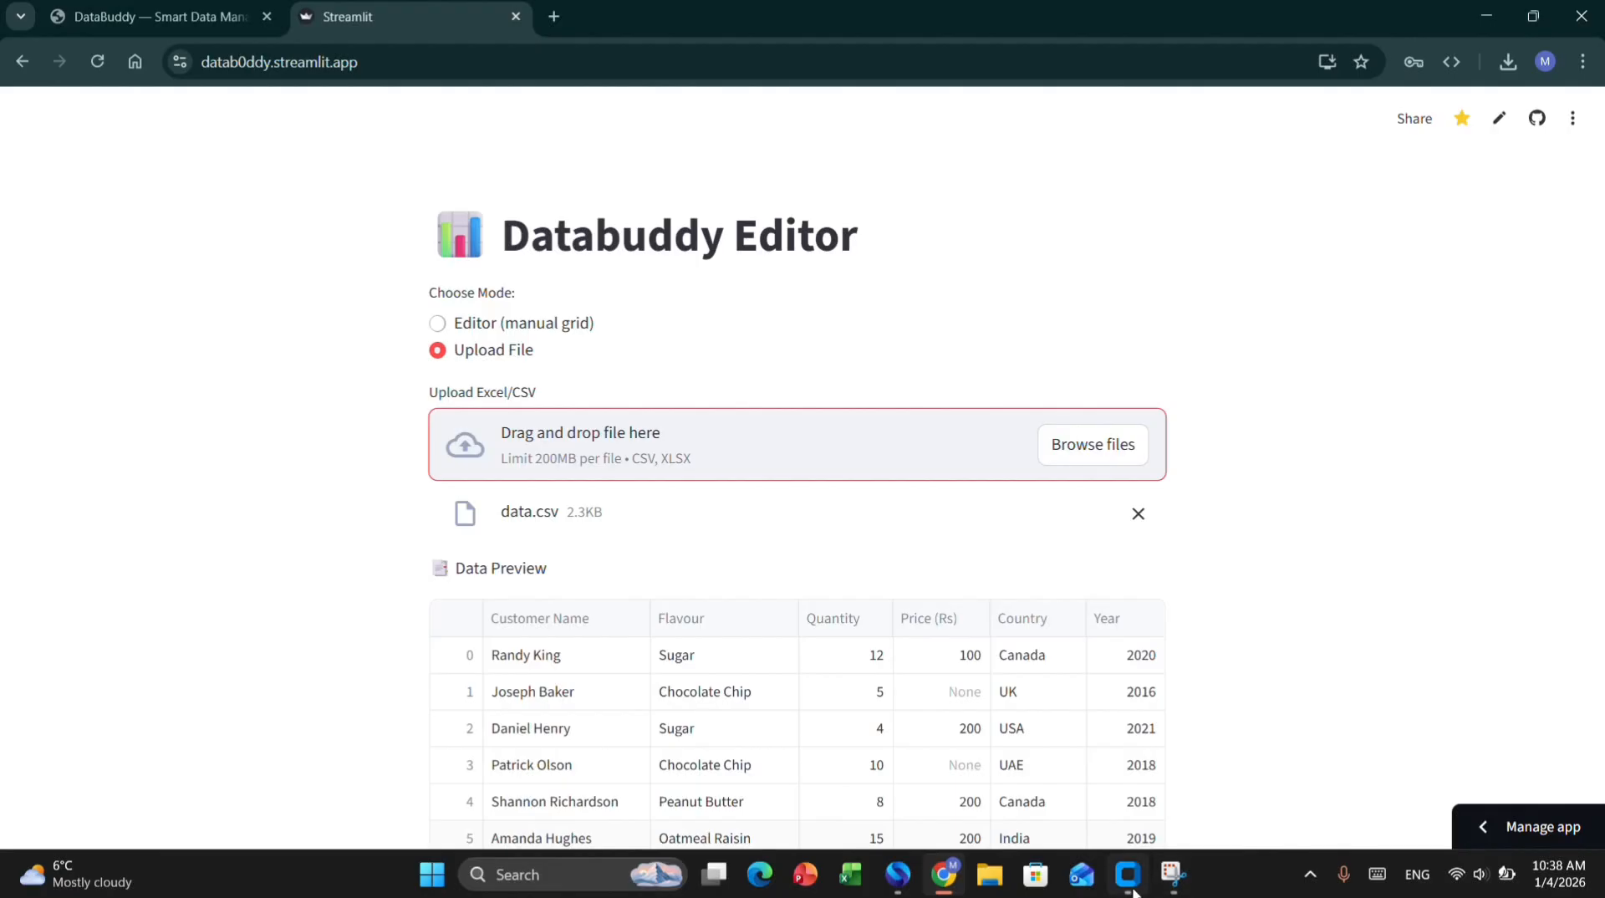
pyautogui.click(1126, 875)
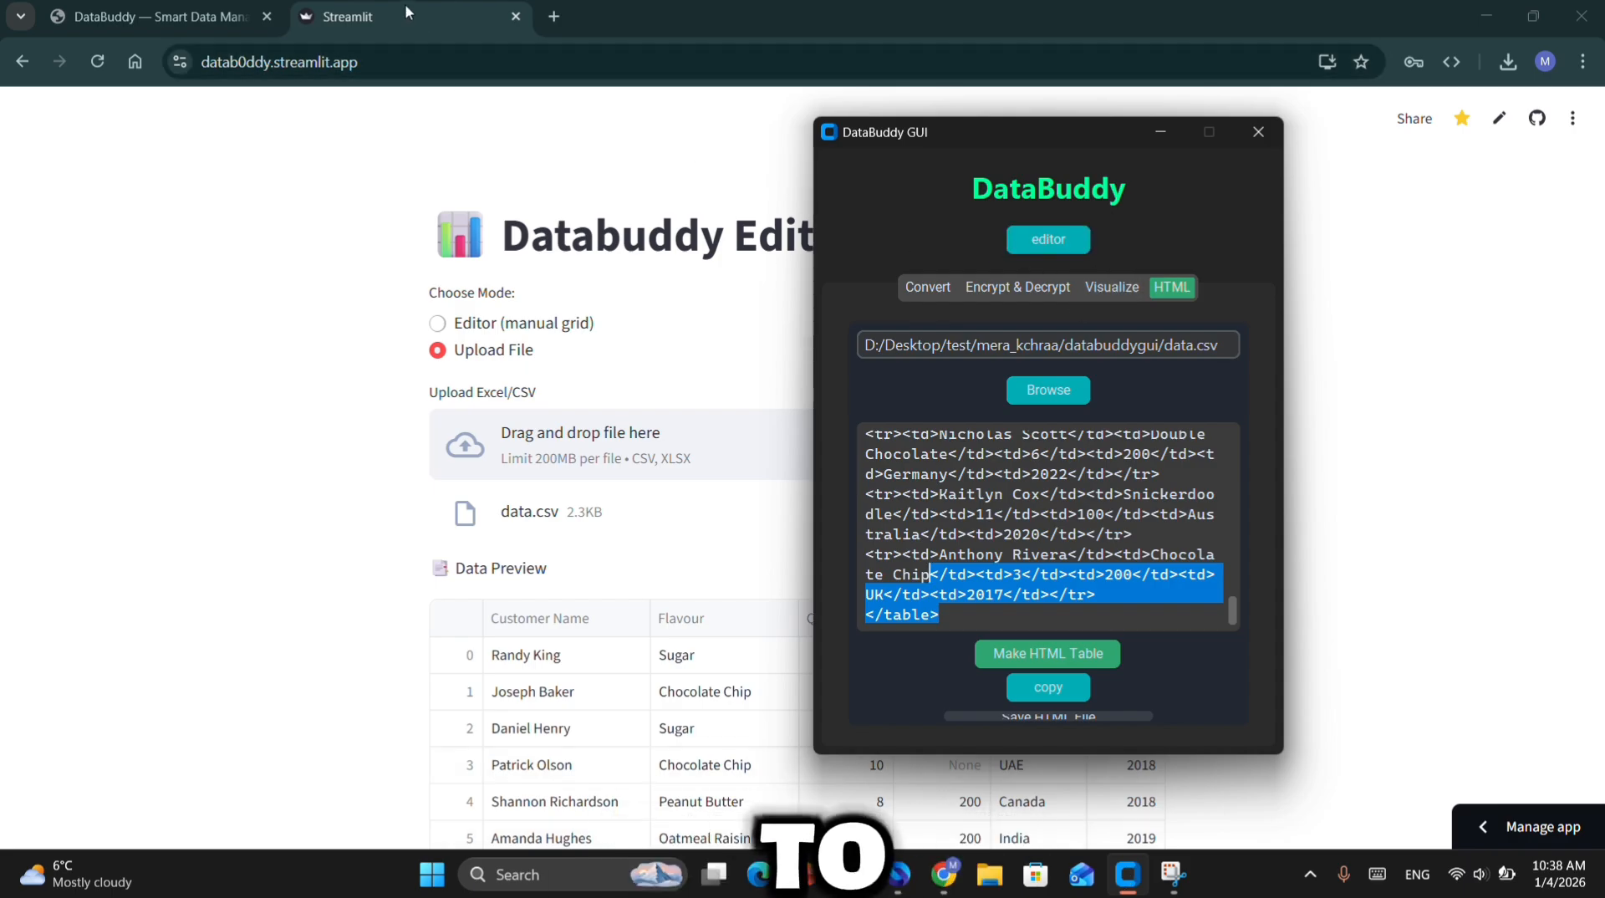
pyautogui.click(348, 263)
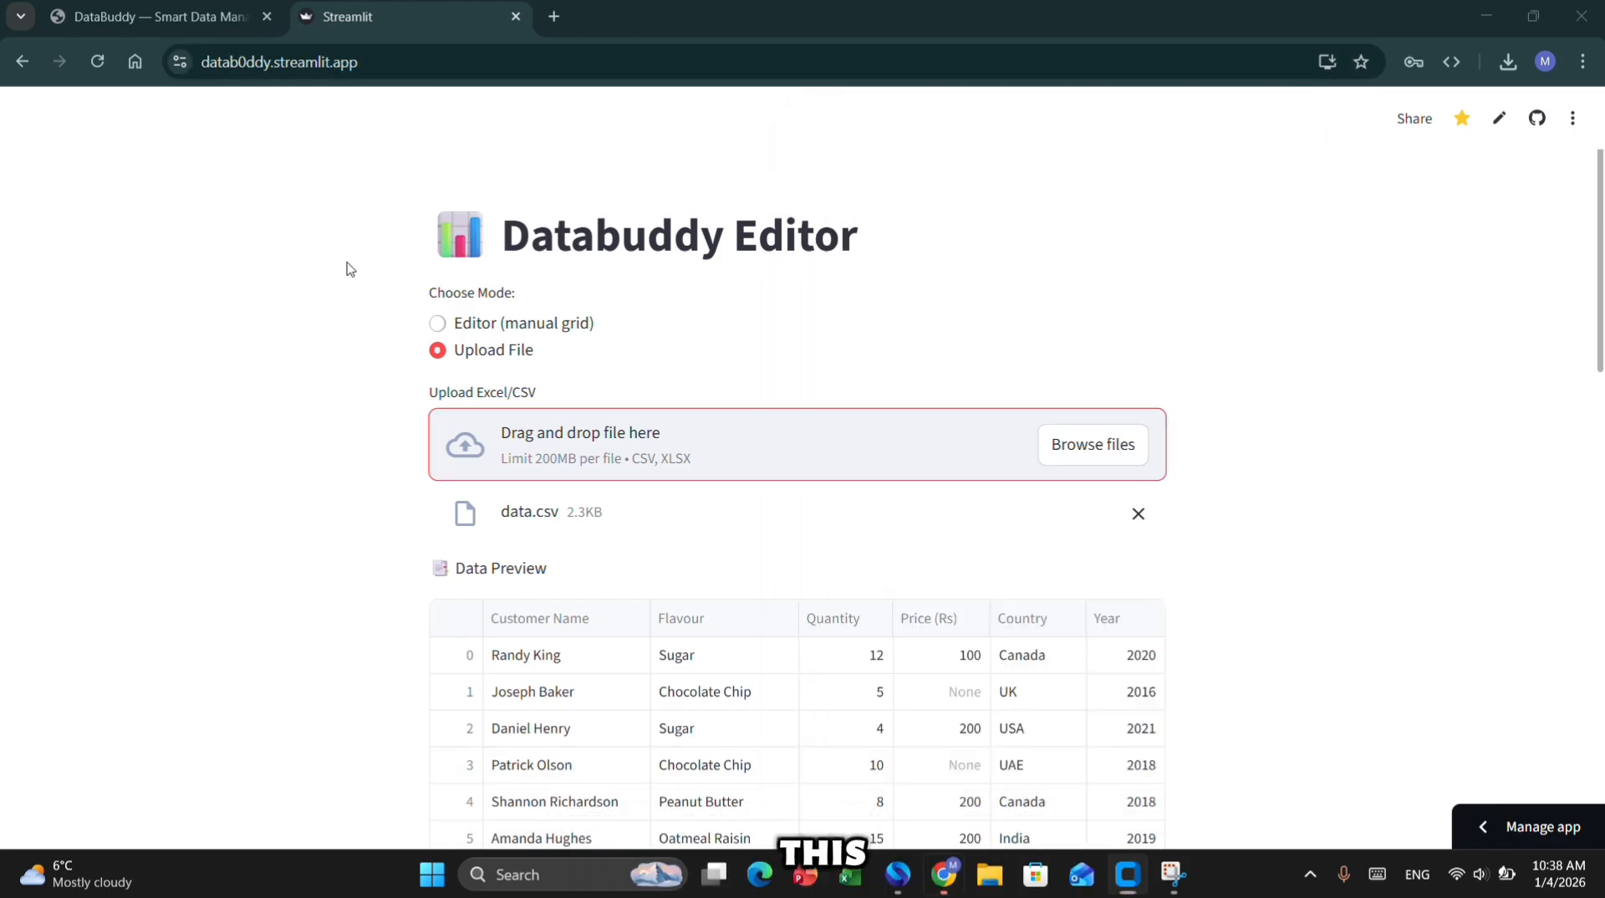
# View the editor's manual grid mode, select its first Column1 cell, and return to Upload File mode
pyautogui.click(545, 325)
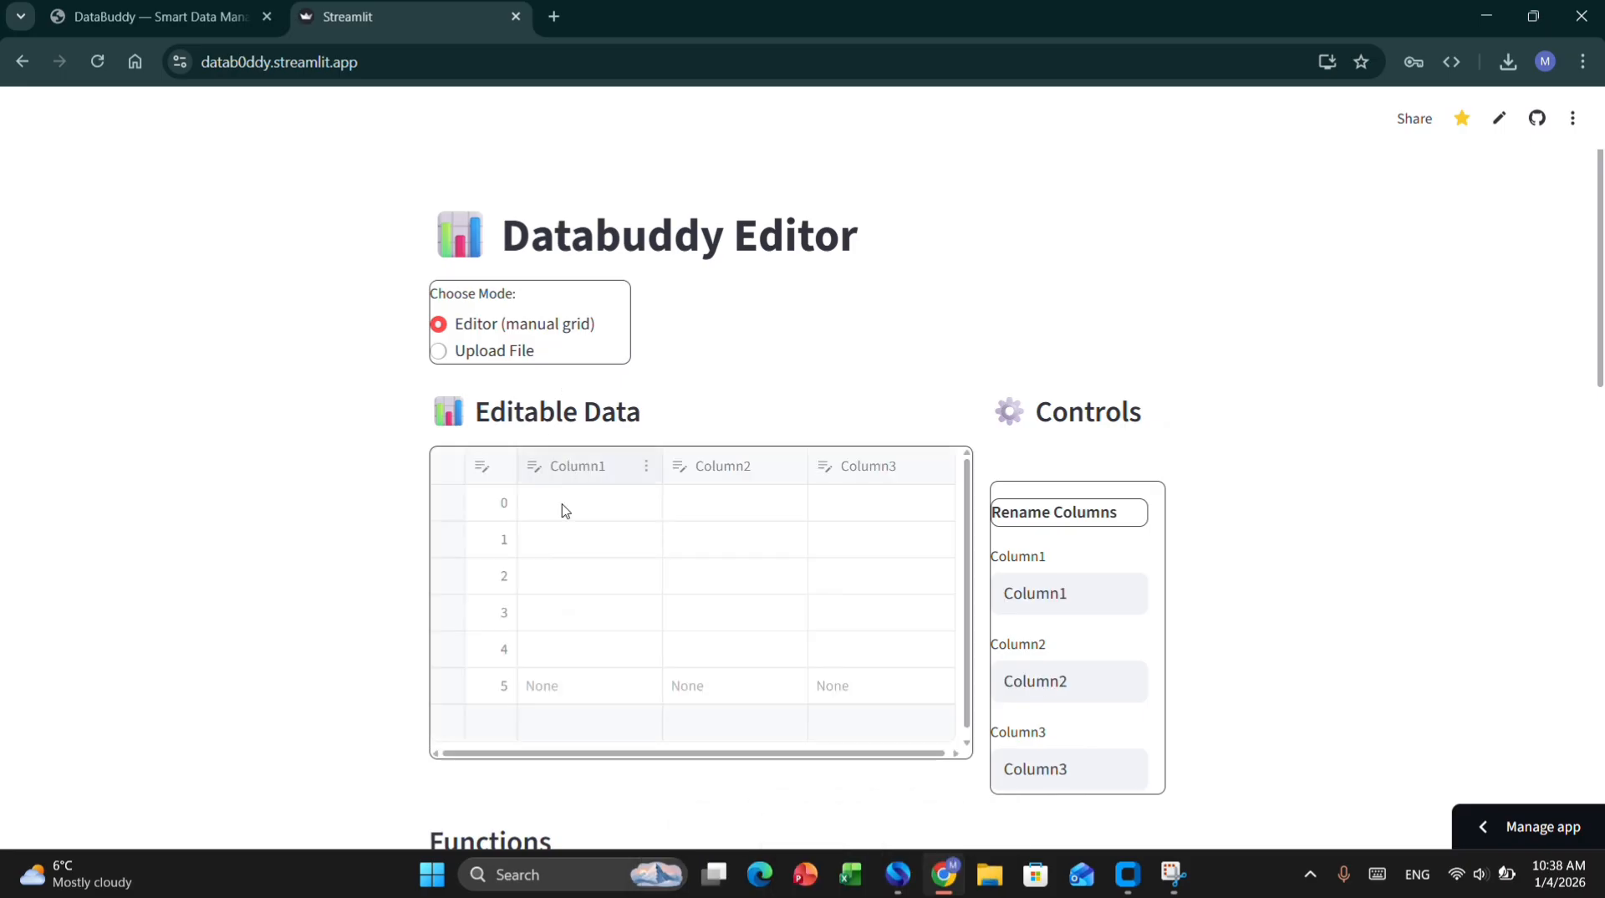
pyautogui.click(554, 515)
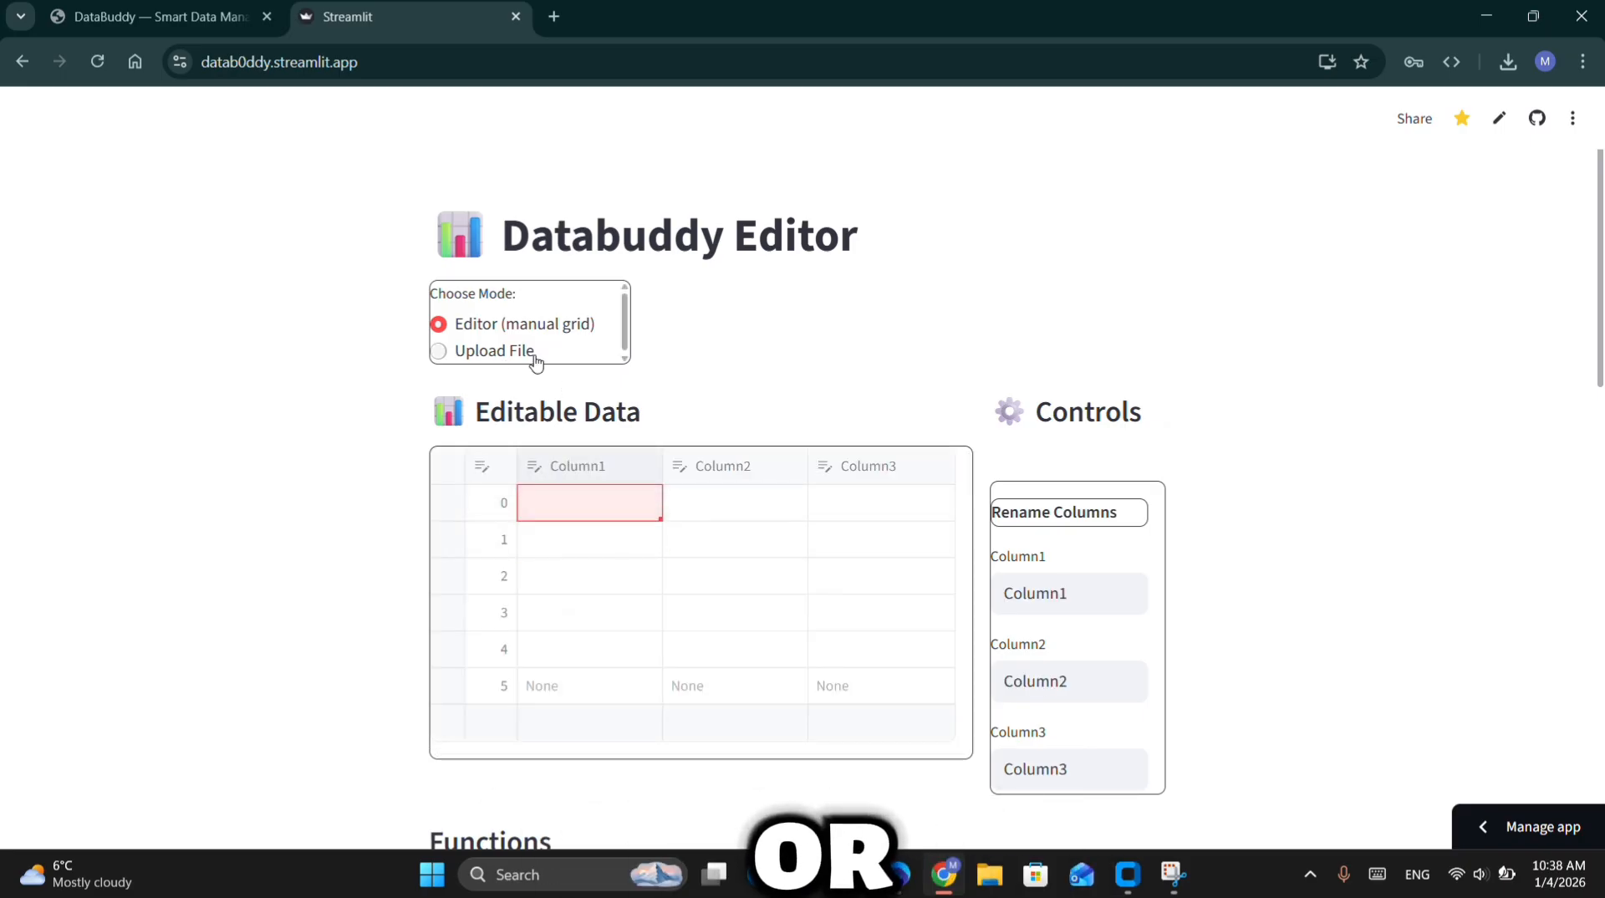
pyautogui.moveTo(614, 526); pyautogui.dragTo(973, 753)
pyautogui.click(928, 695)
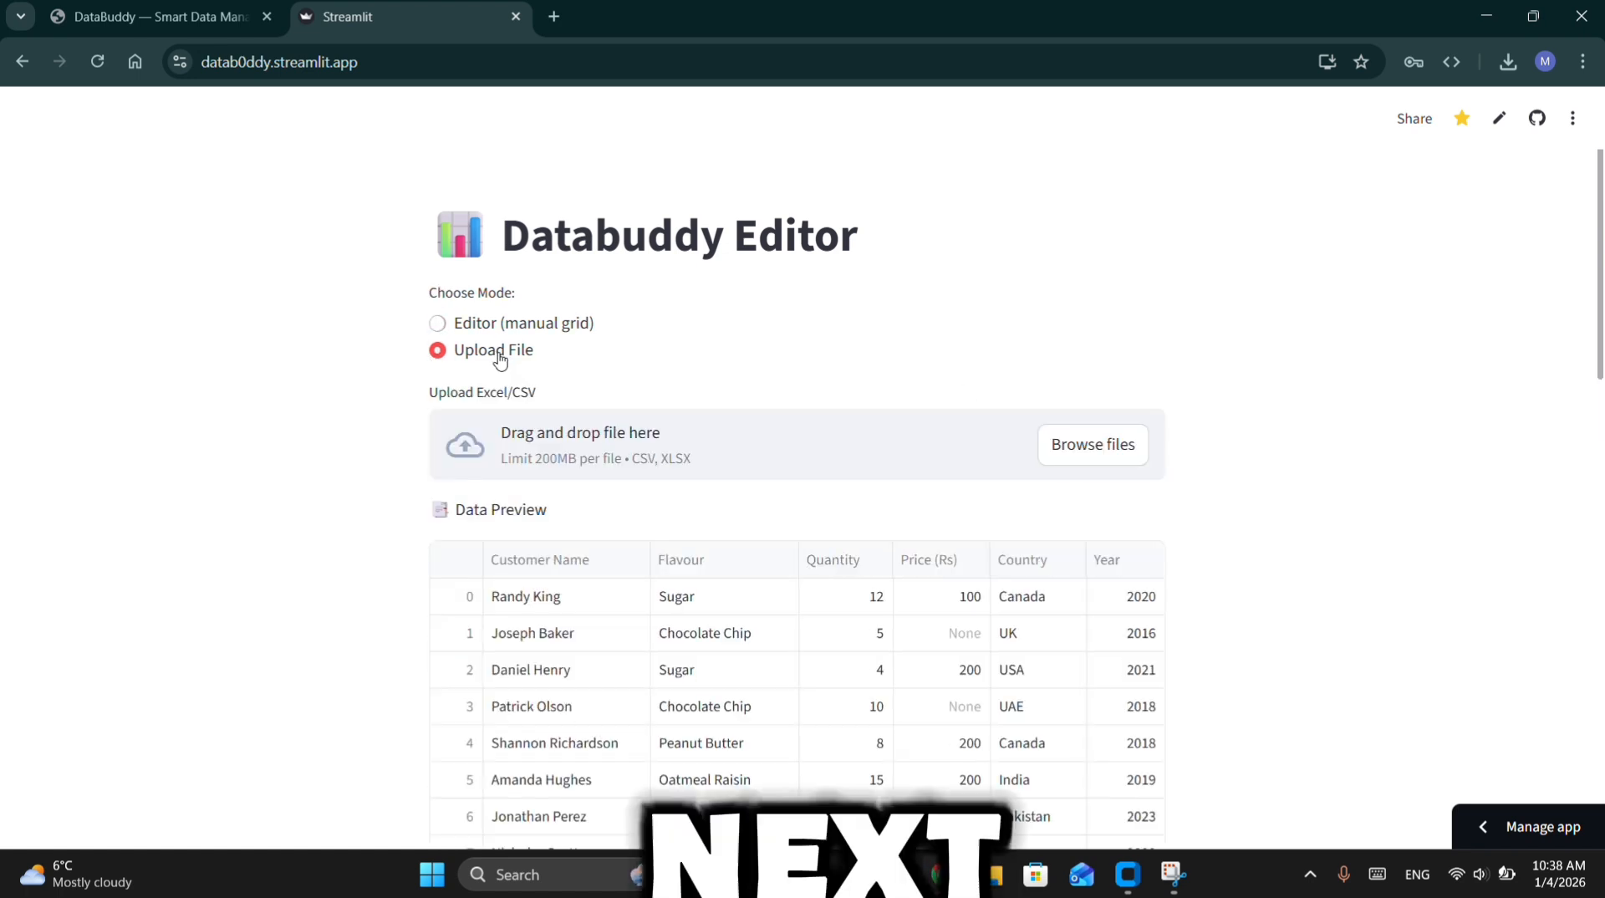
# Upload data.csv from the databuddygui folder into the Databuddy Editor
pyautogui.click(651, 433)
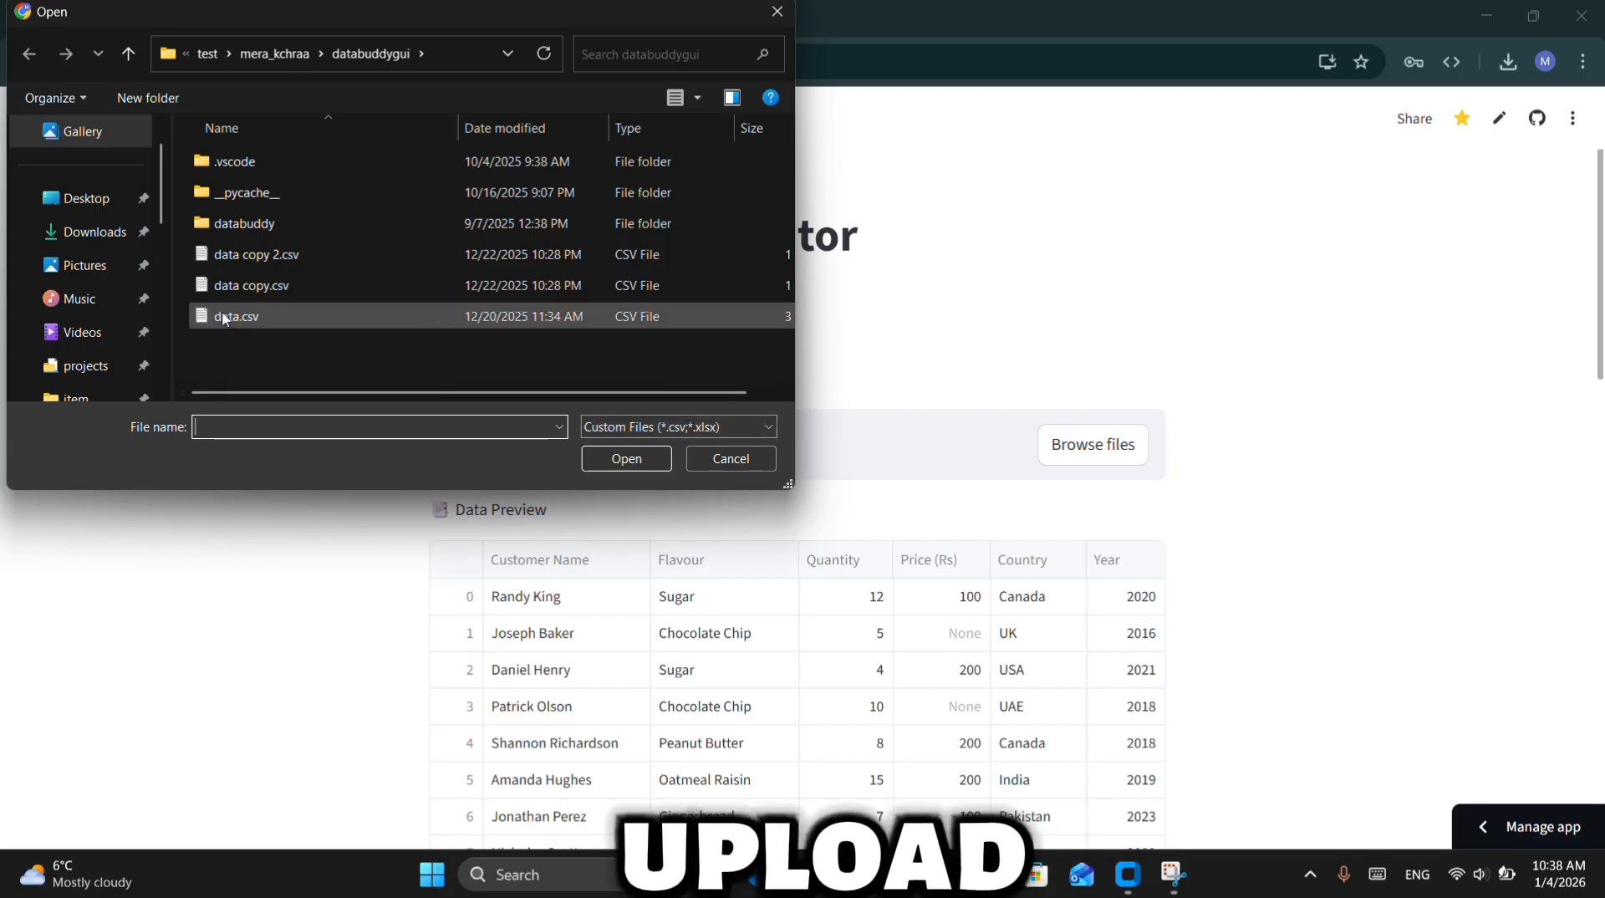
pyautogui.click(224, 319)
pyautogui.click(626, 458)
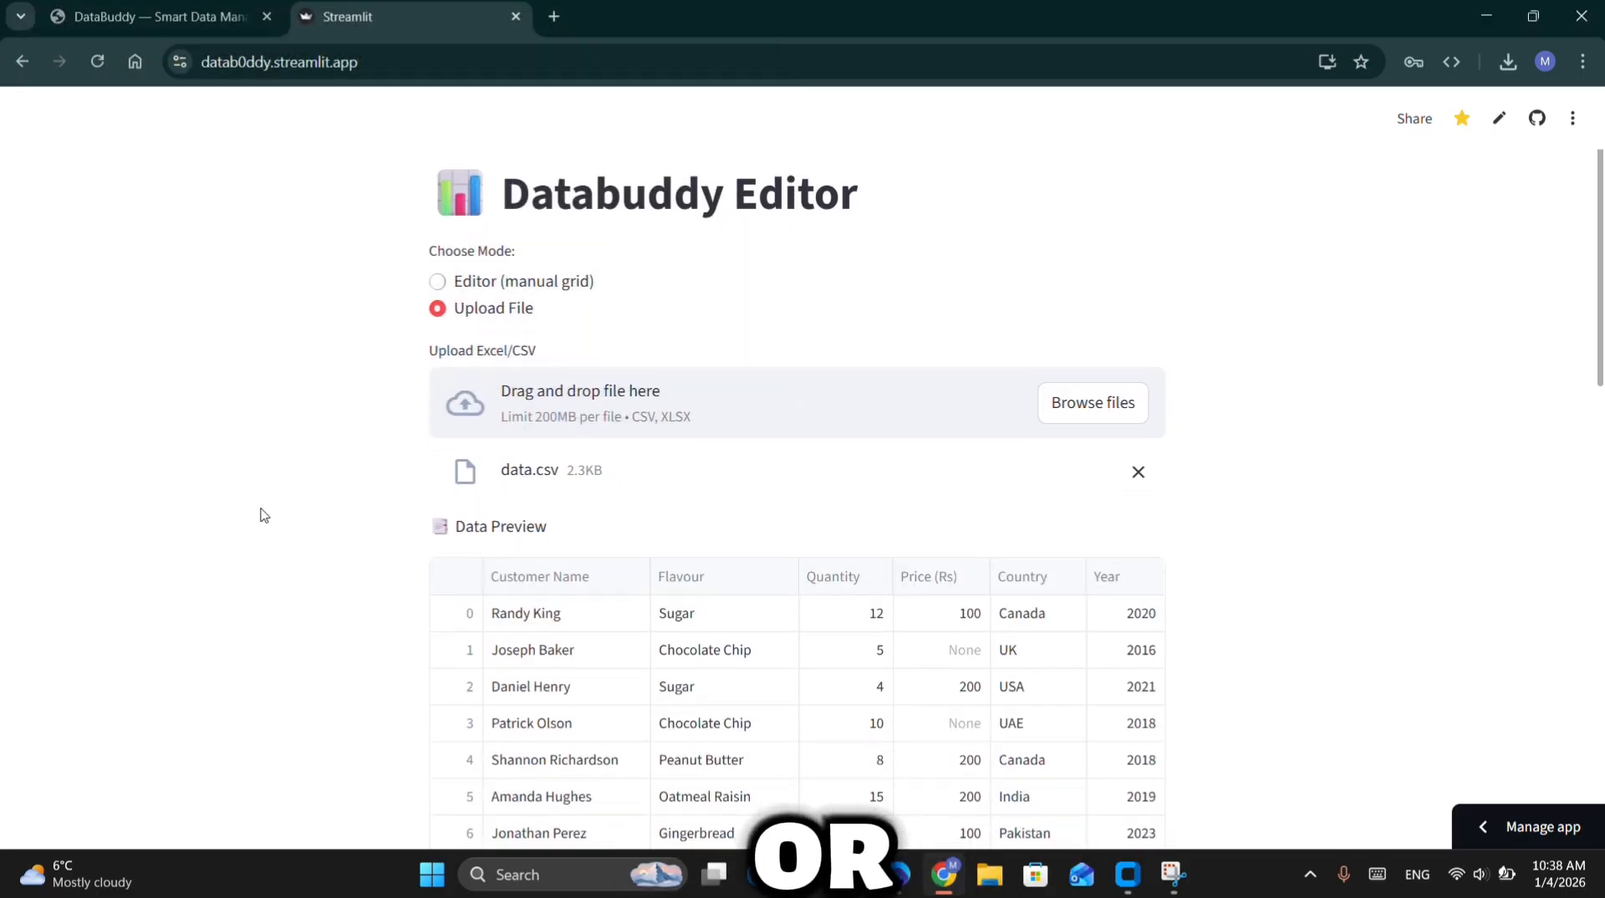
# Examine the uploaded data's preview and the column filter, pivot, aggregation and column explanation options below it
pyautogui.scroll(-3, 261, 513)
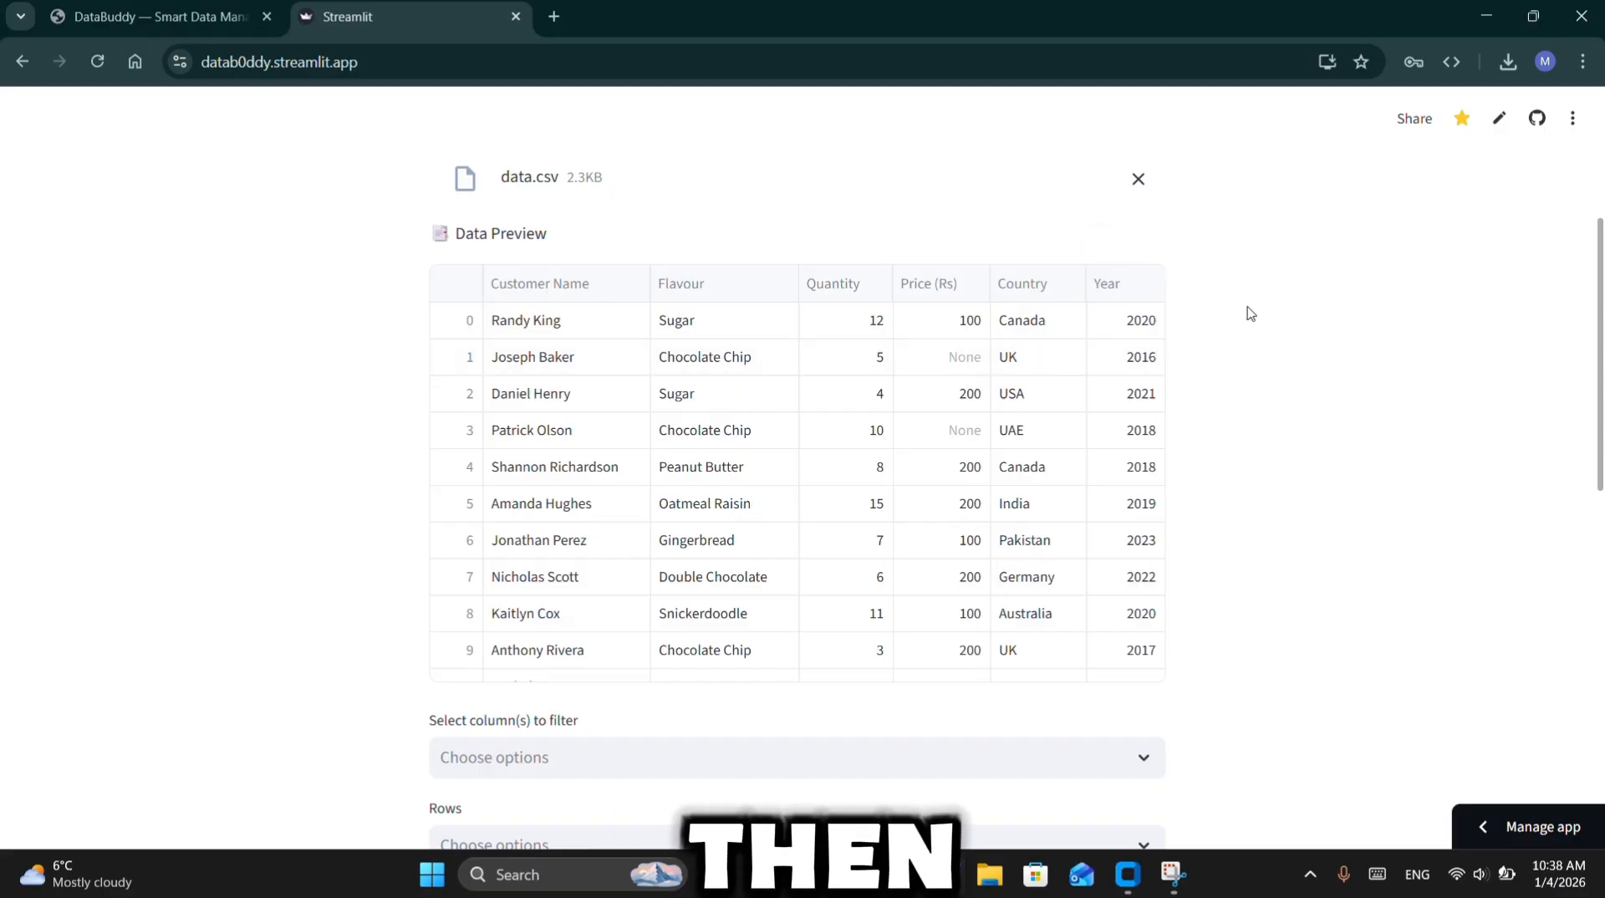
pyautogui.moveTo(1159, 324); pyautogui.dragTo(1196, 215)
pyautogui.scroll(-8, 1272, 372)
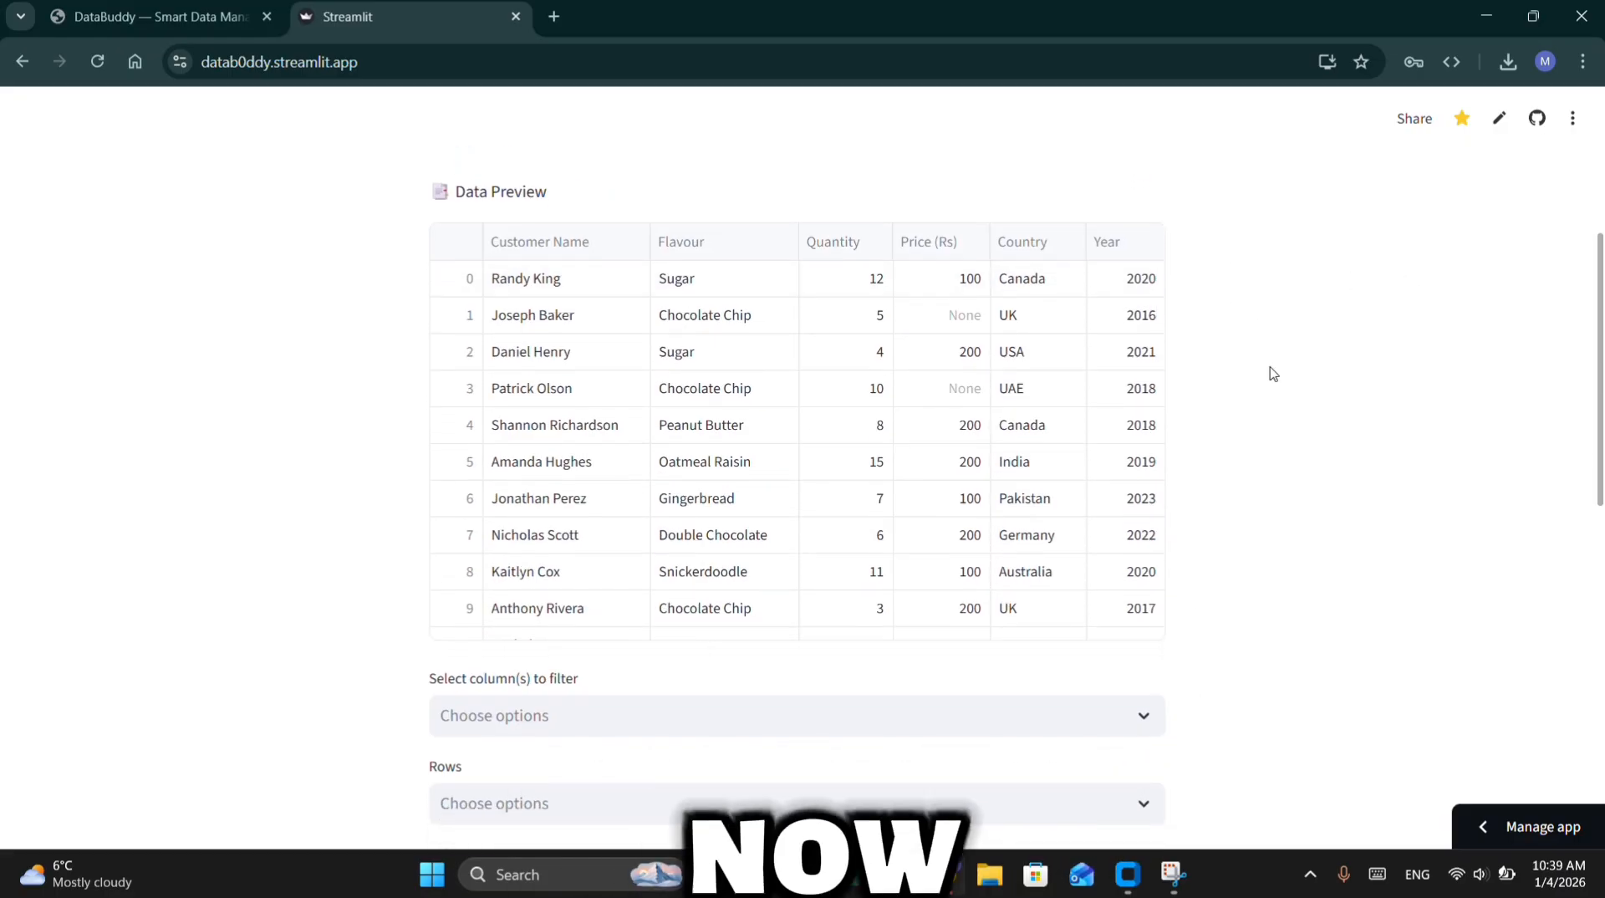
pyautogui.scroll(5, 1272, 373)
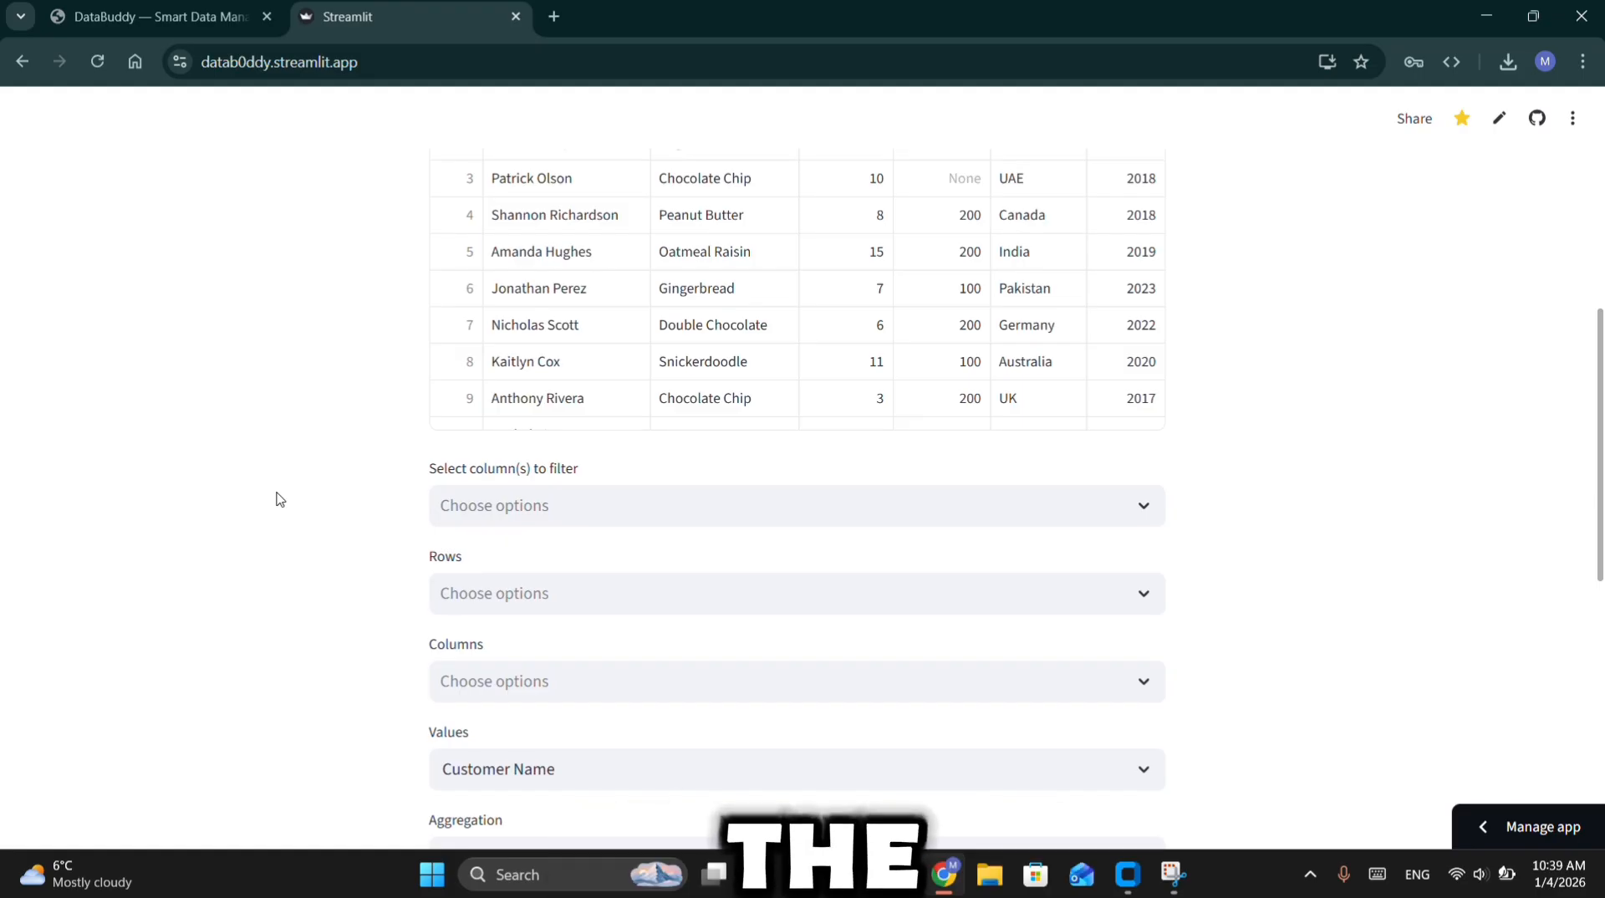
pyautogui.scroll(-1, 279, 499)
pyautogui.scroll(-4, 278, 499)
pyautogui.scroll(3, 278, 499)
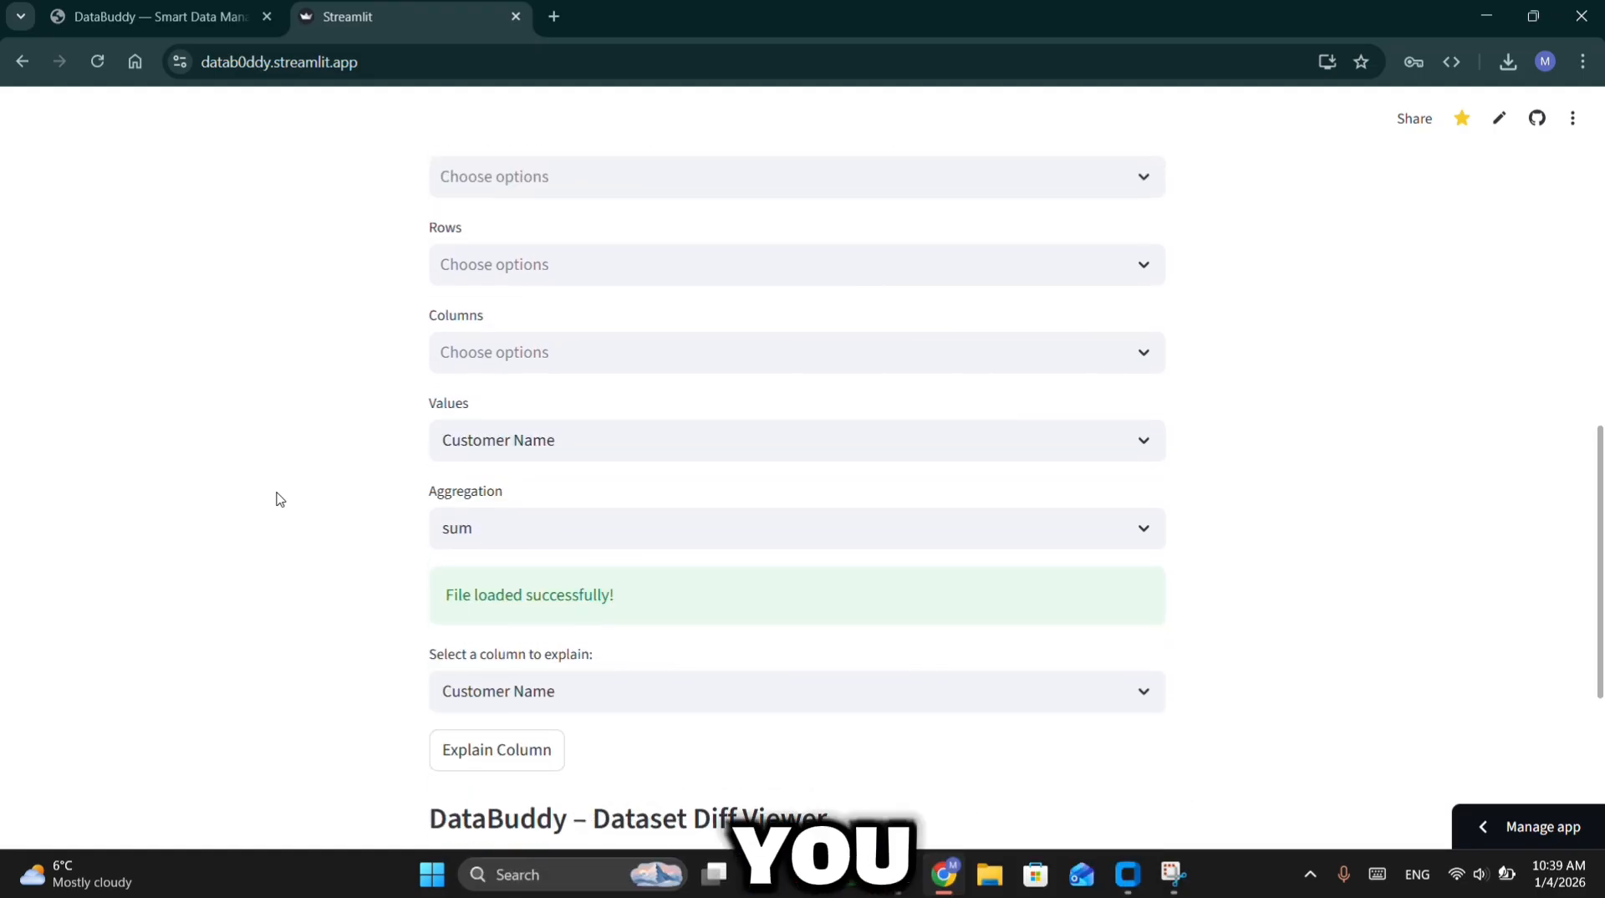
pyautogui.scroll(1, 279, 499)
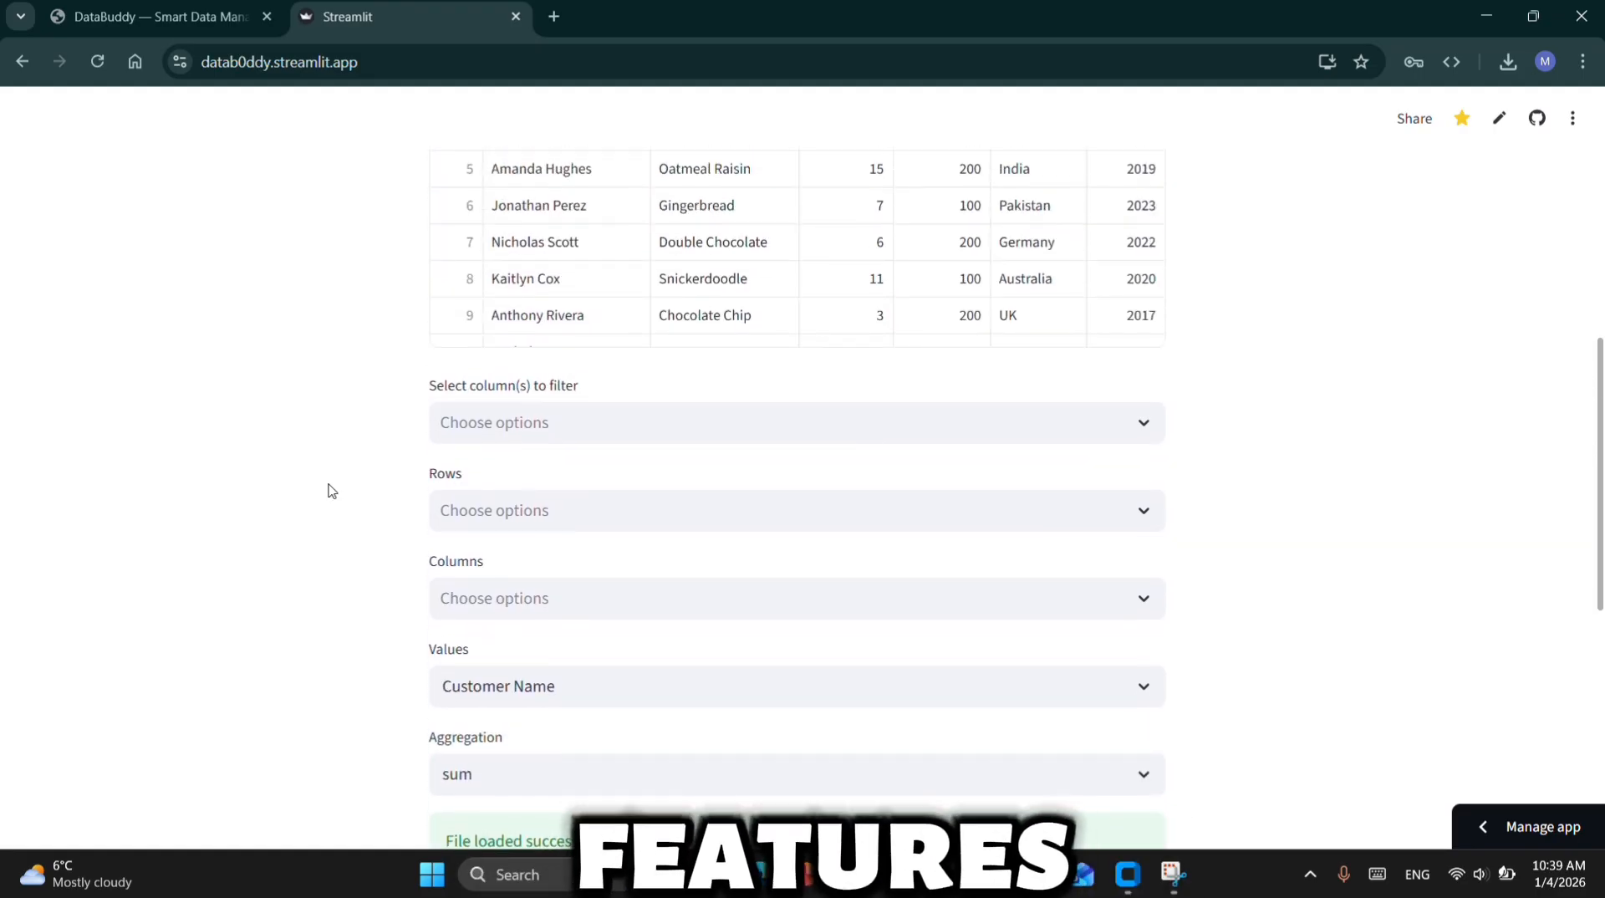
pyautogui.click(618, 408)
pyautogui.click(408, 496)
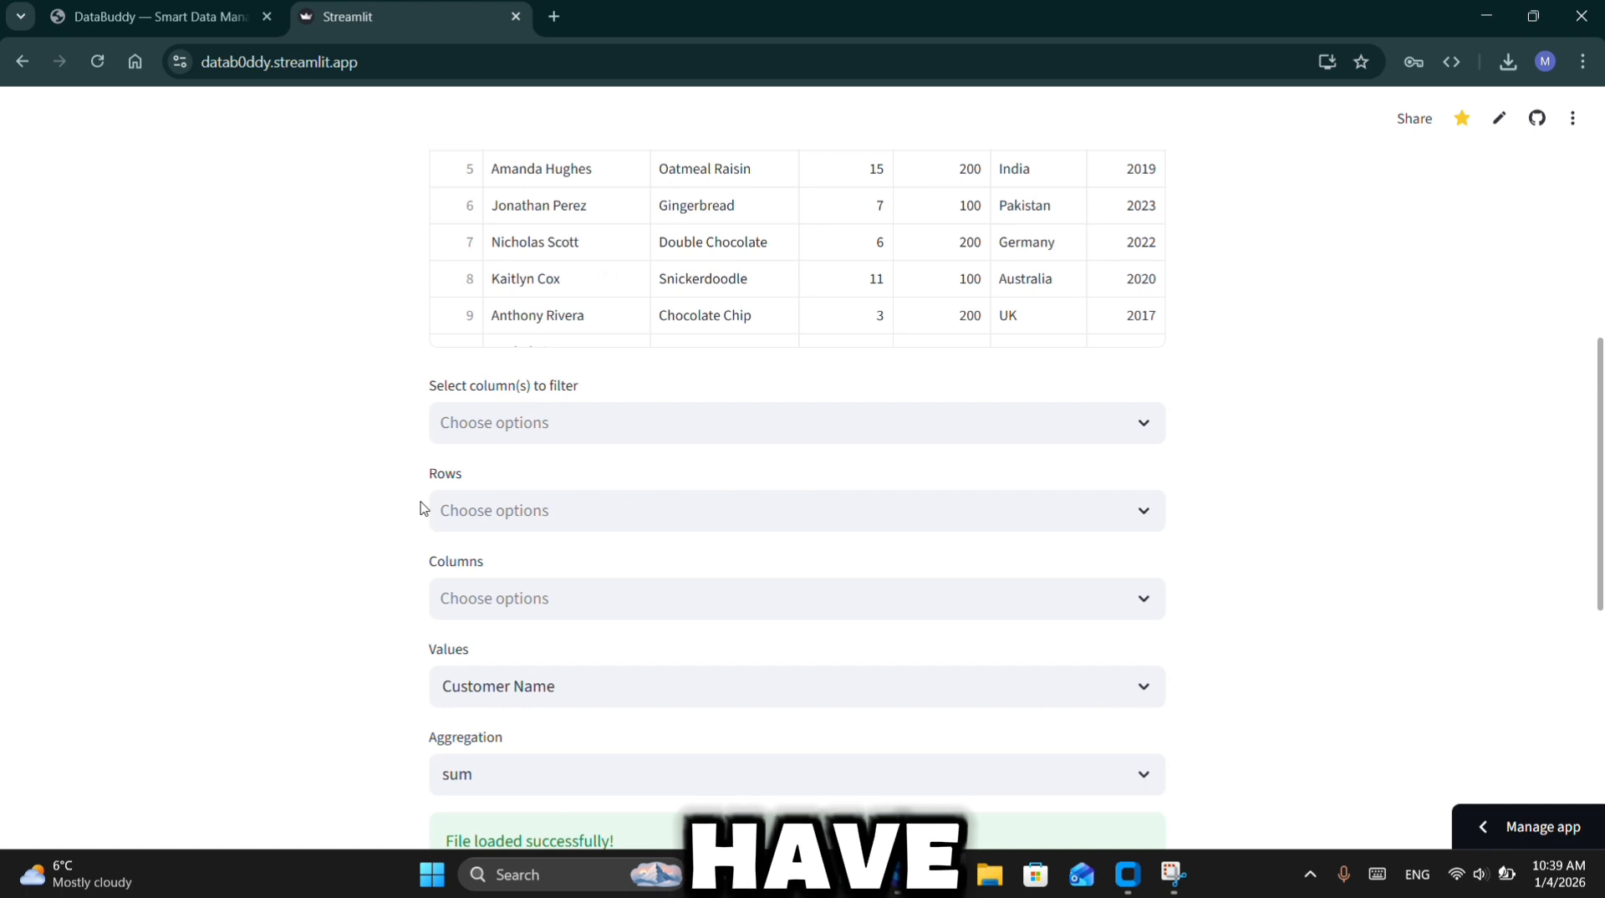
# Set up a pivot table with Customer Name as the rows and Price (Rs) as the values
pyautogui.click(550, 505)
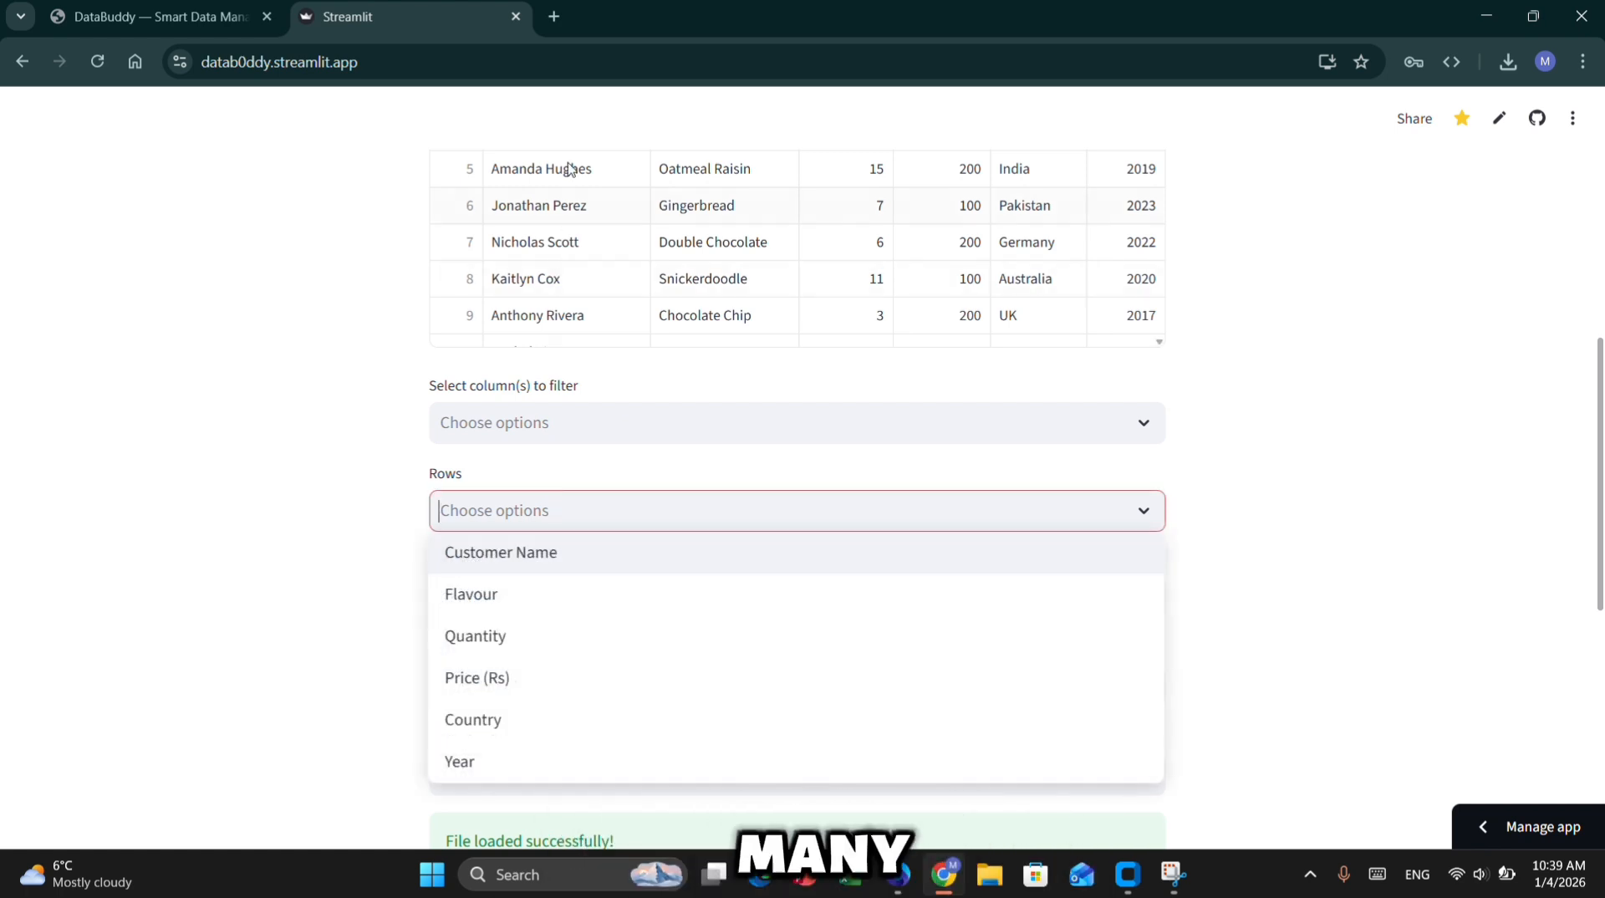
pyautogui.click(536, 559)
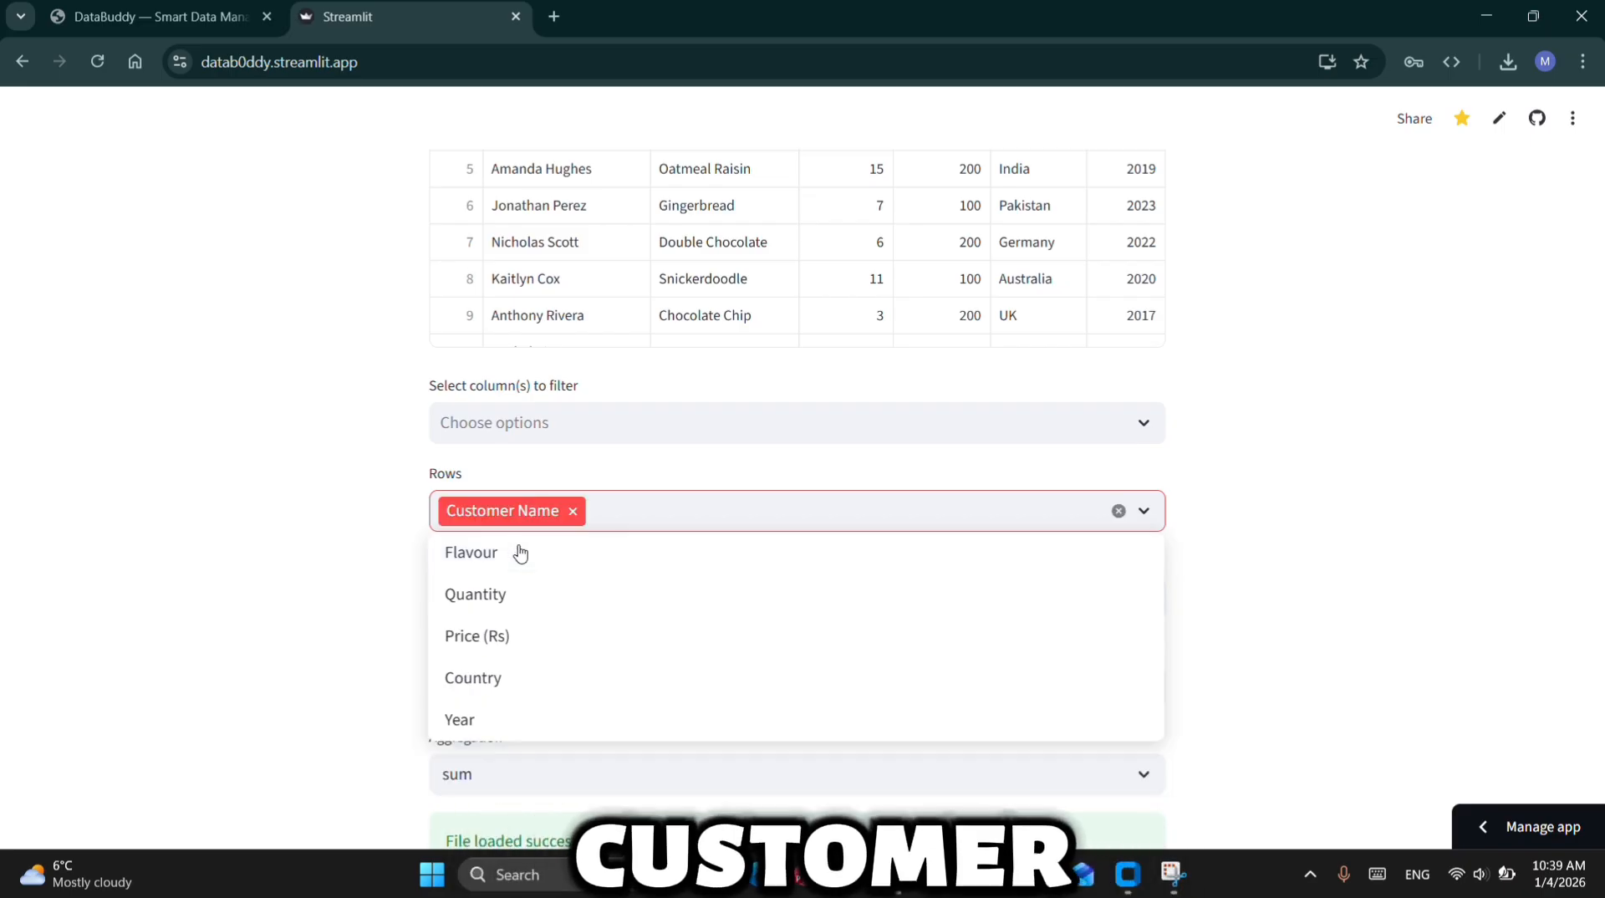
pyautogui.click(145, 584)
pyautogui.click(552, 679)
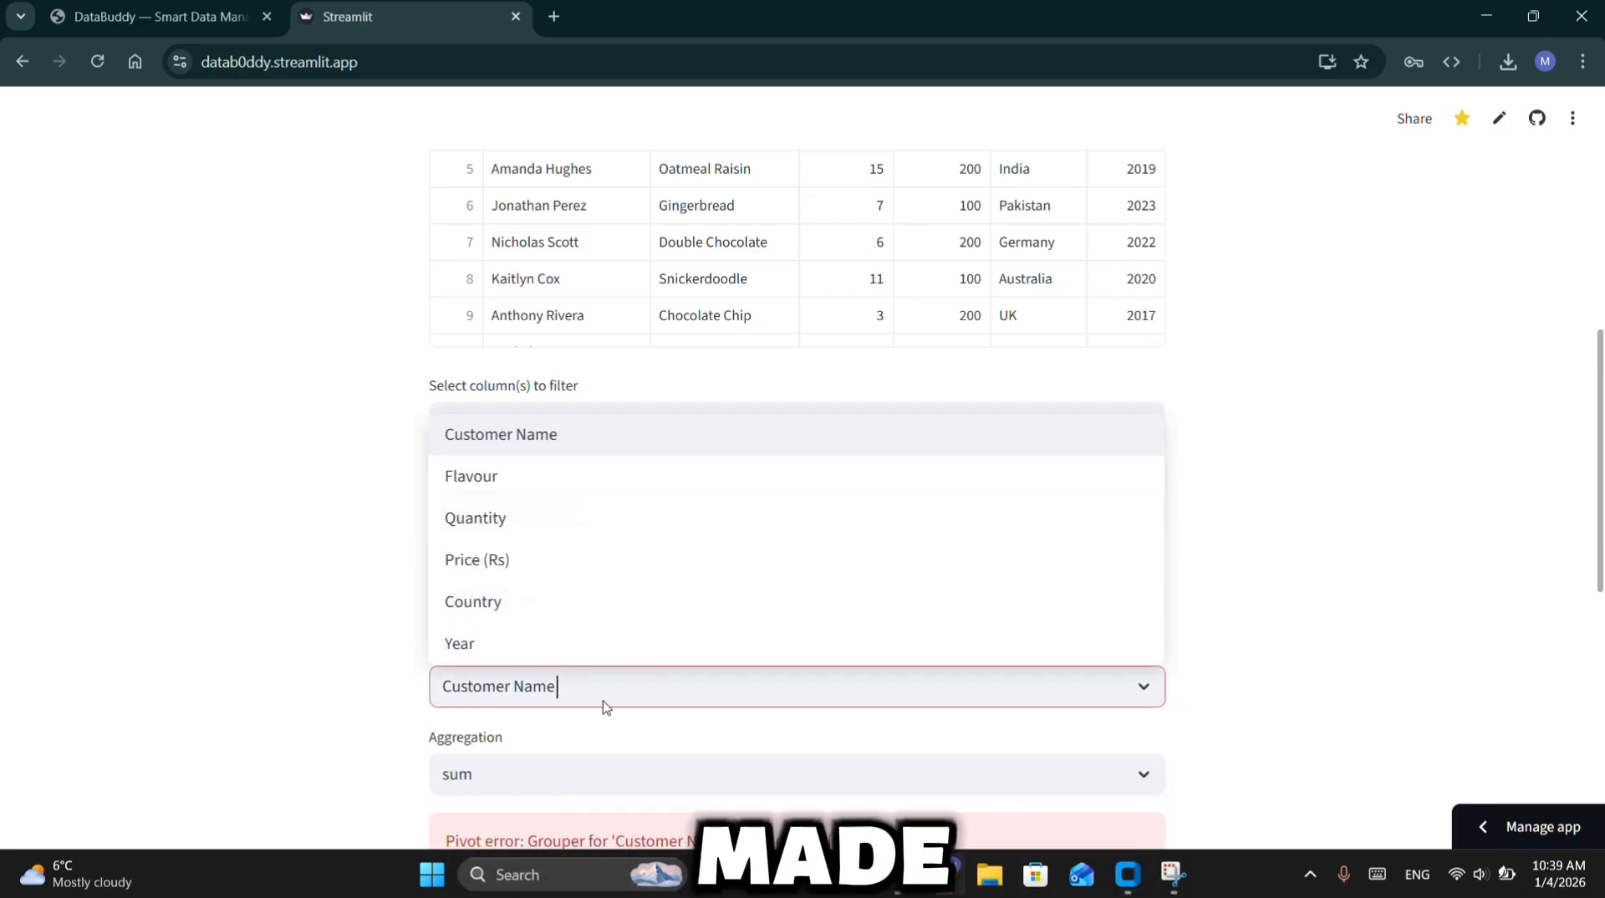
pyautogui.click(502, 555)
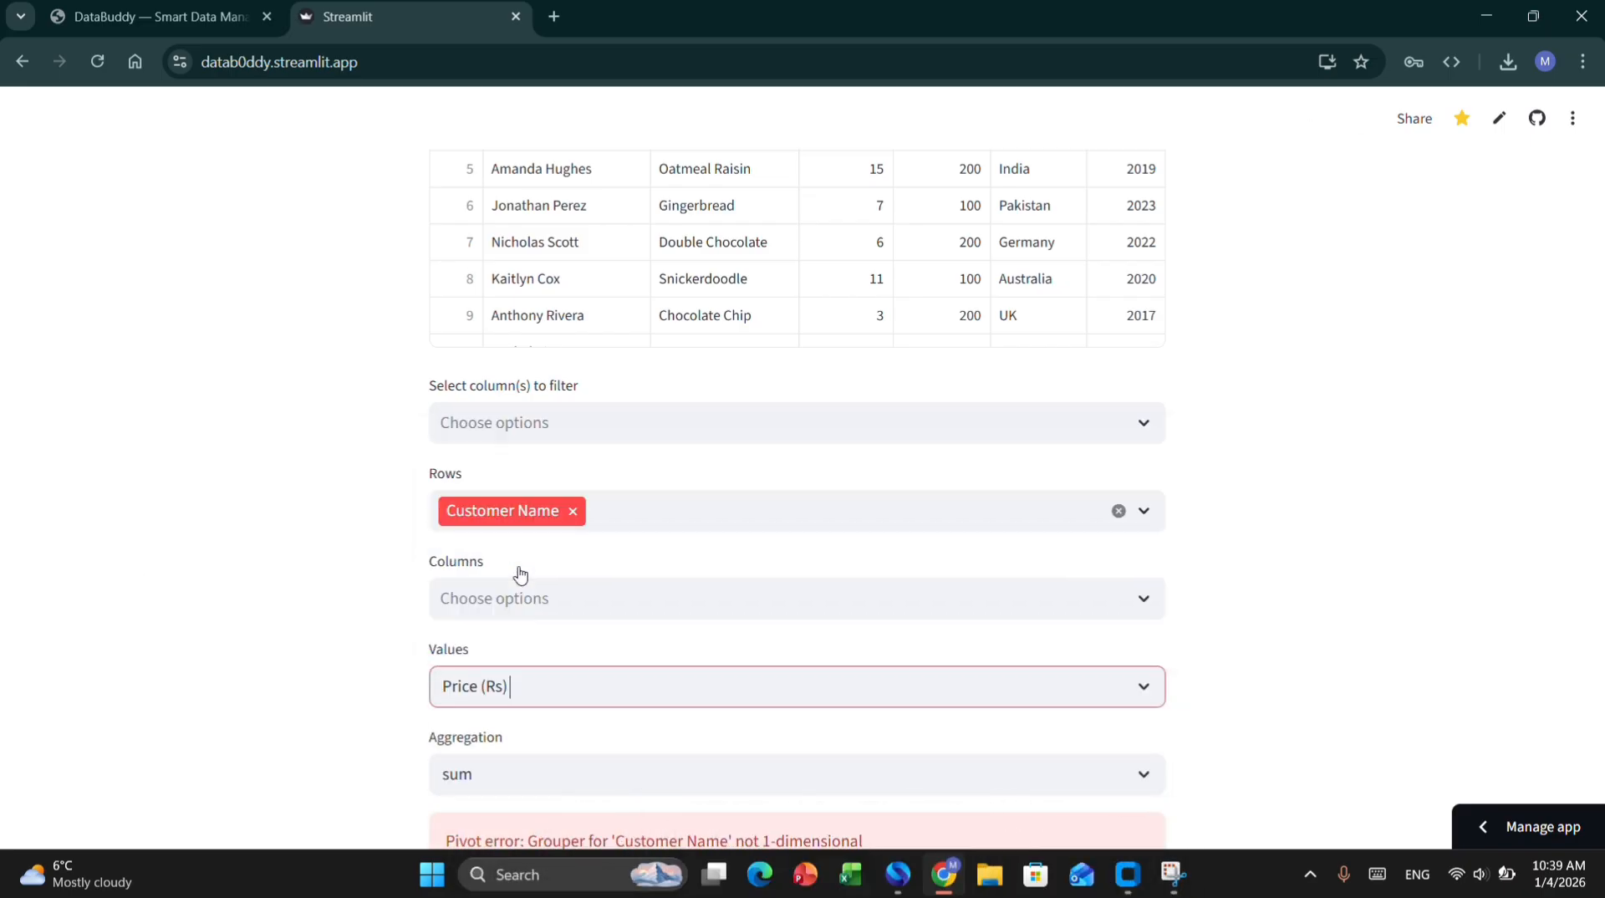
# Sort the customer pivot table by Price (Rs) in descending order and highlight the top four customers
pyautogui.scroll(-8, 208, 686)
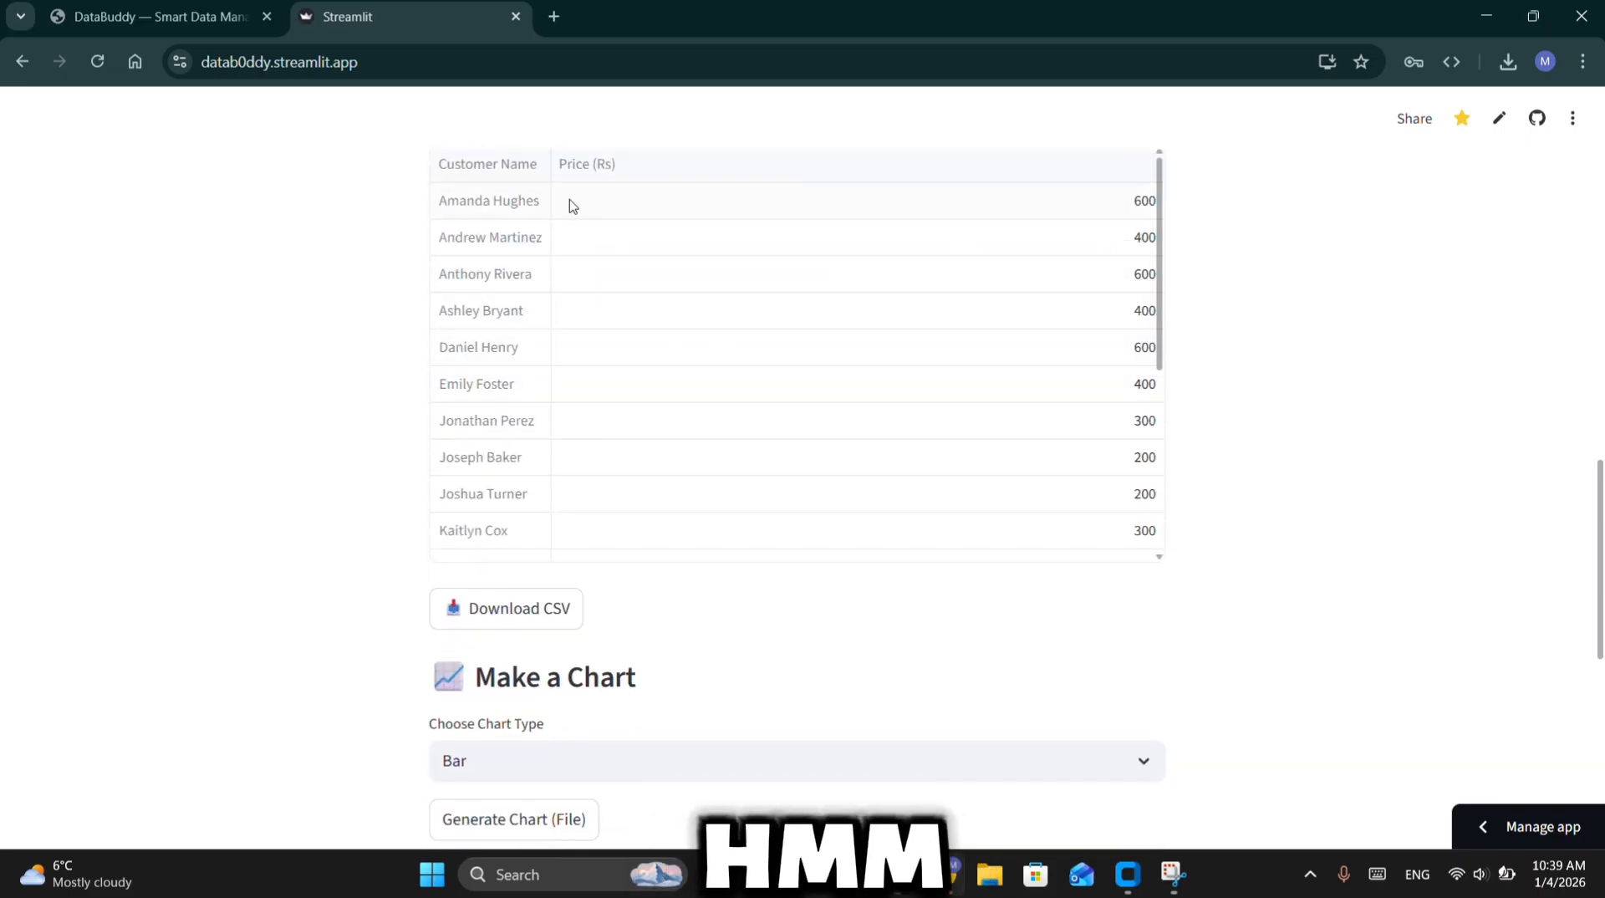
pyautogui.click(803, 186)
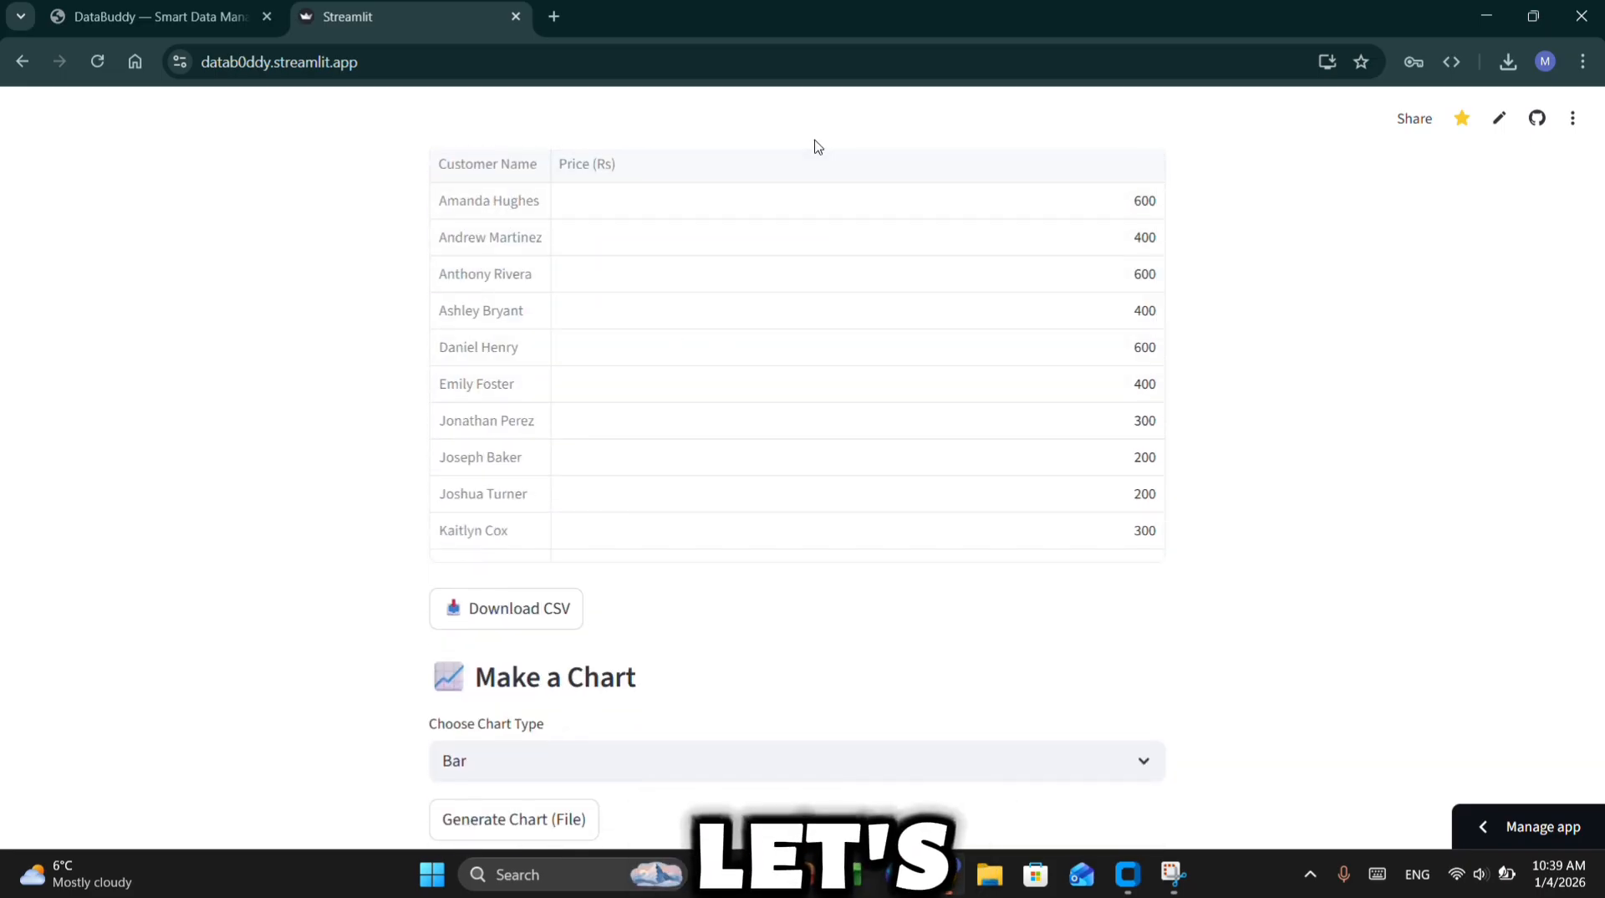
pyautogui.click(824, 161)
pyautogui.click(826, 164)
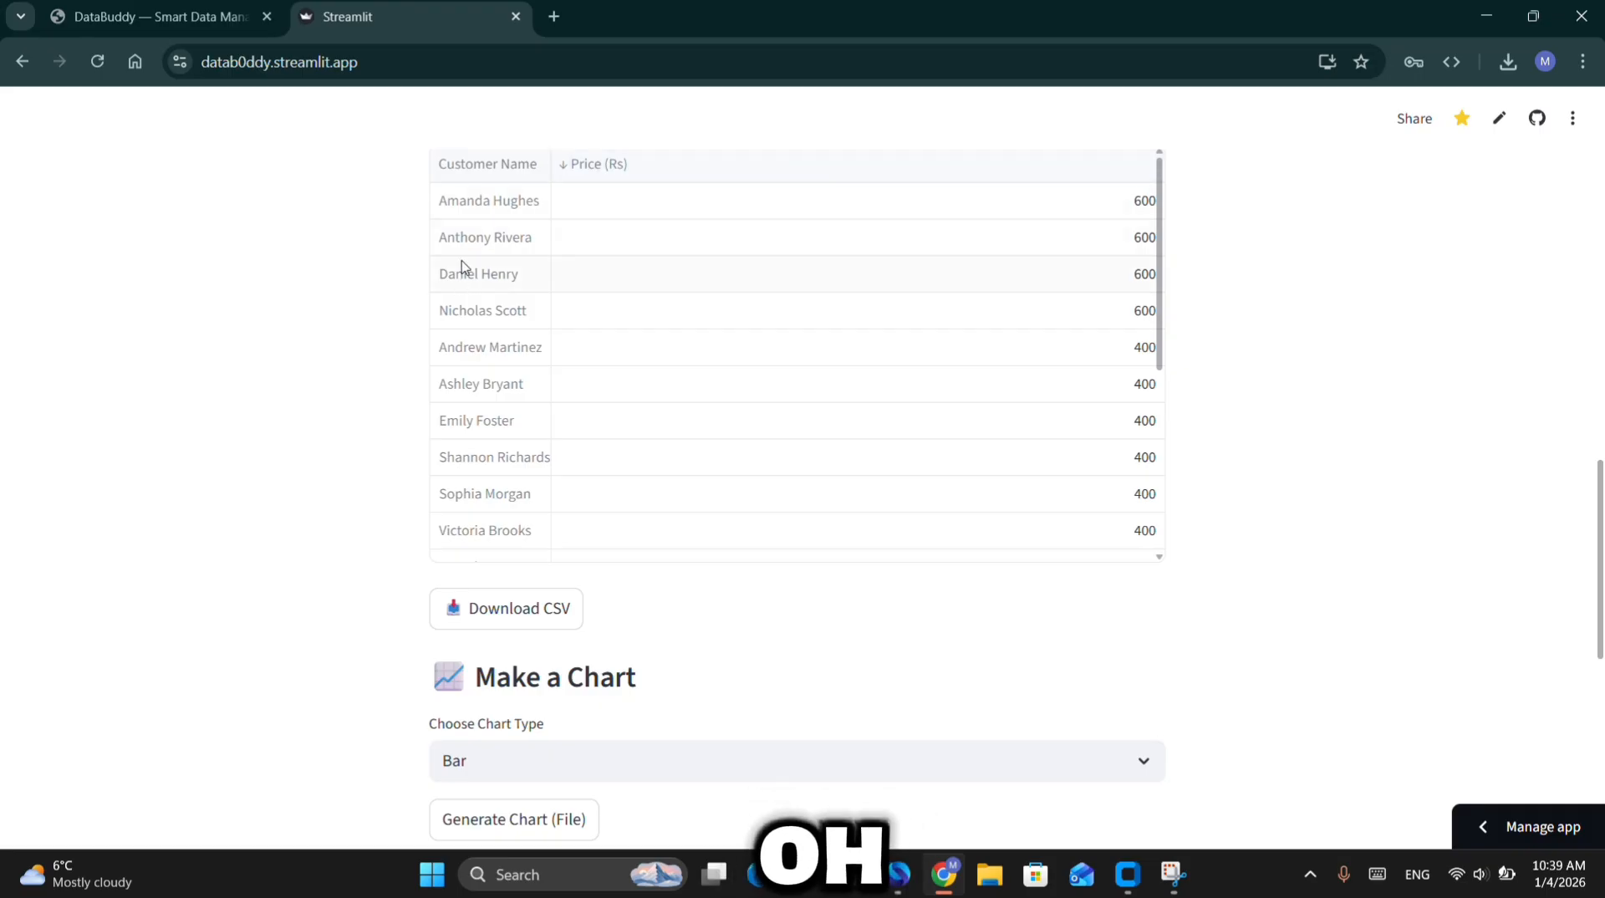
pyautogui.moveTo(482, 205); pyautogui.dragTo(509, 304)
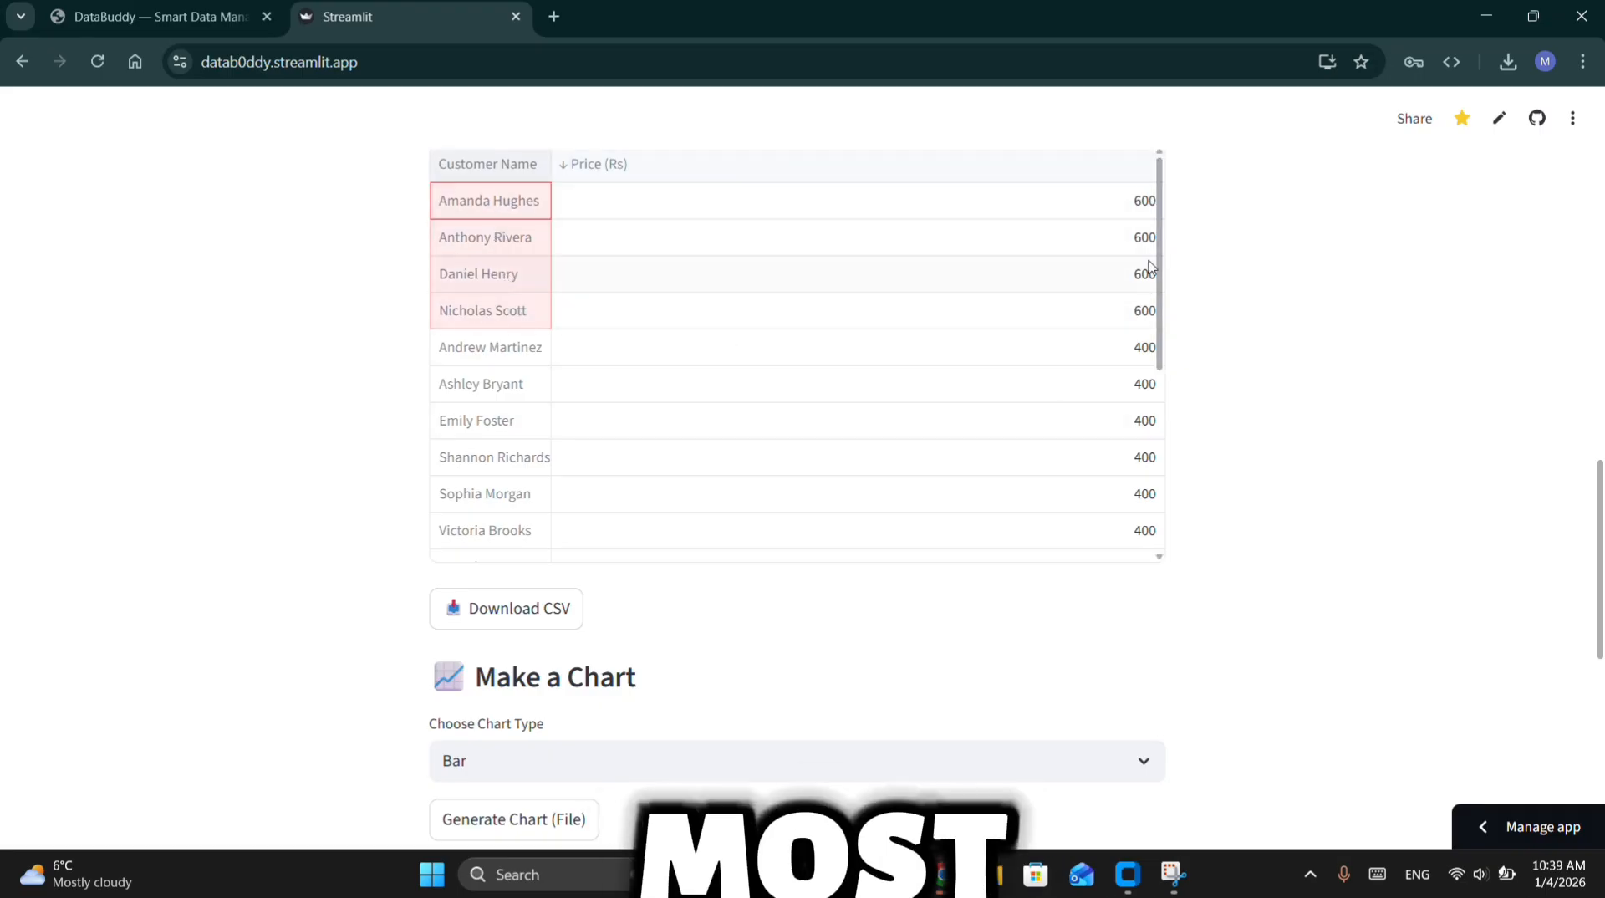
pyautogui.click(1504, 465)
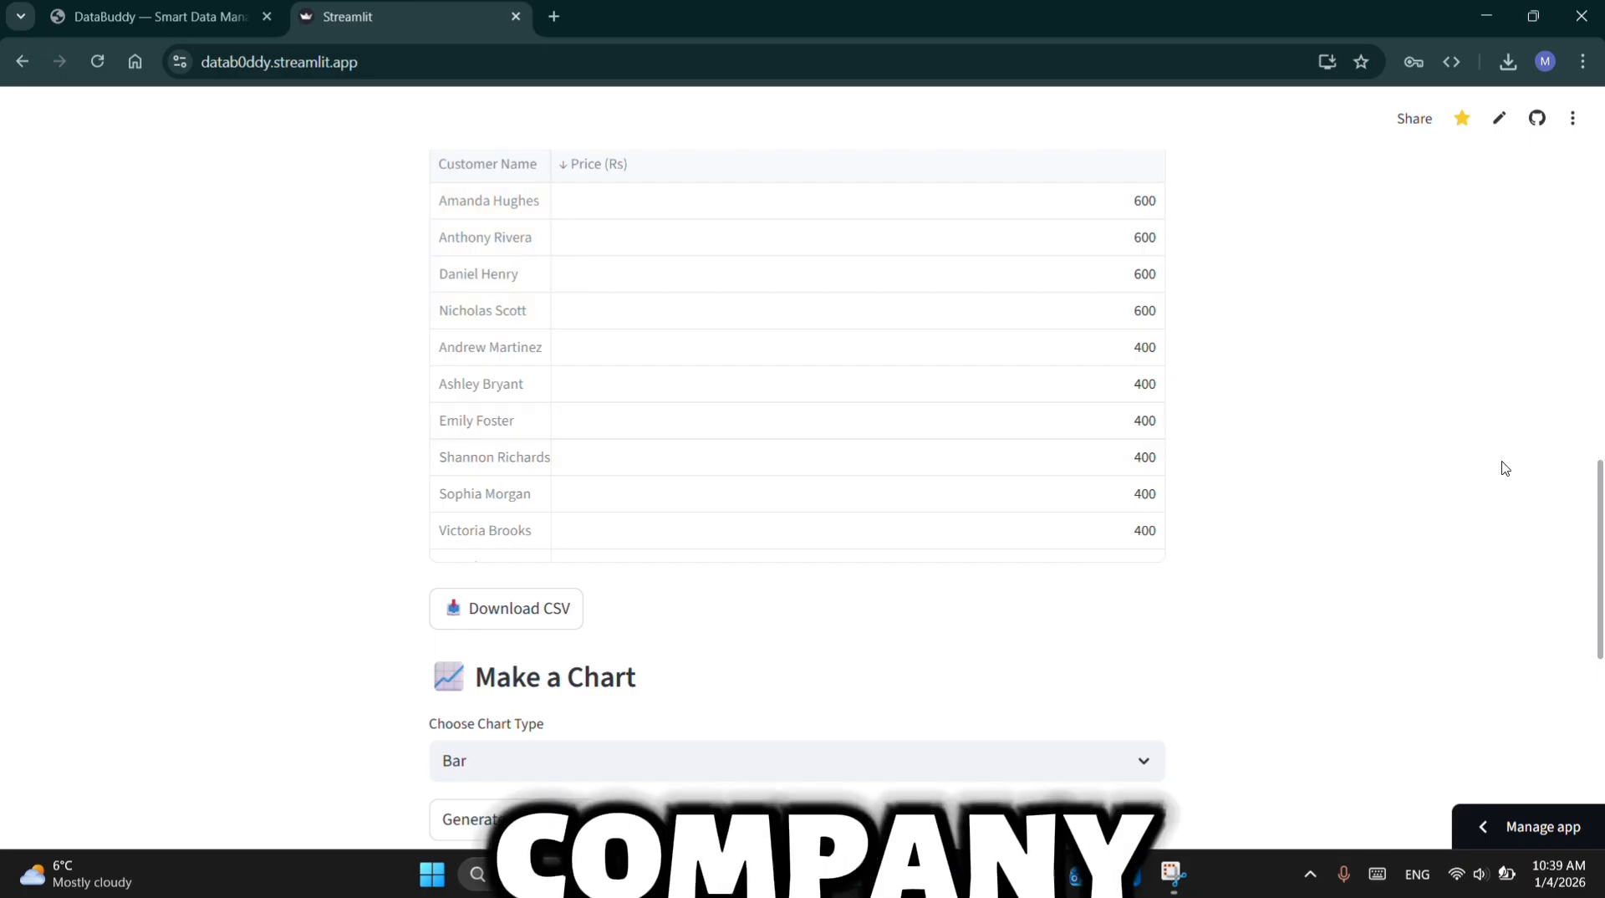
# Replace Customer Name with Flavour as the pivot table's row field
pyautogui.scroll(5, 1496, 465)
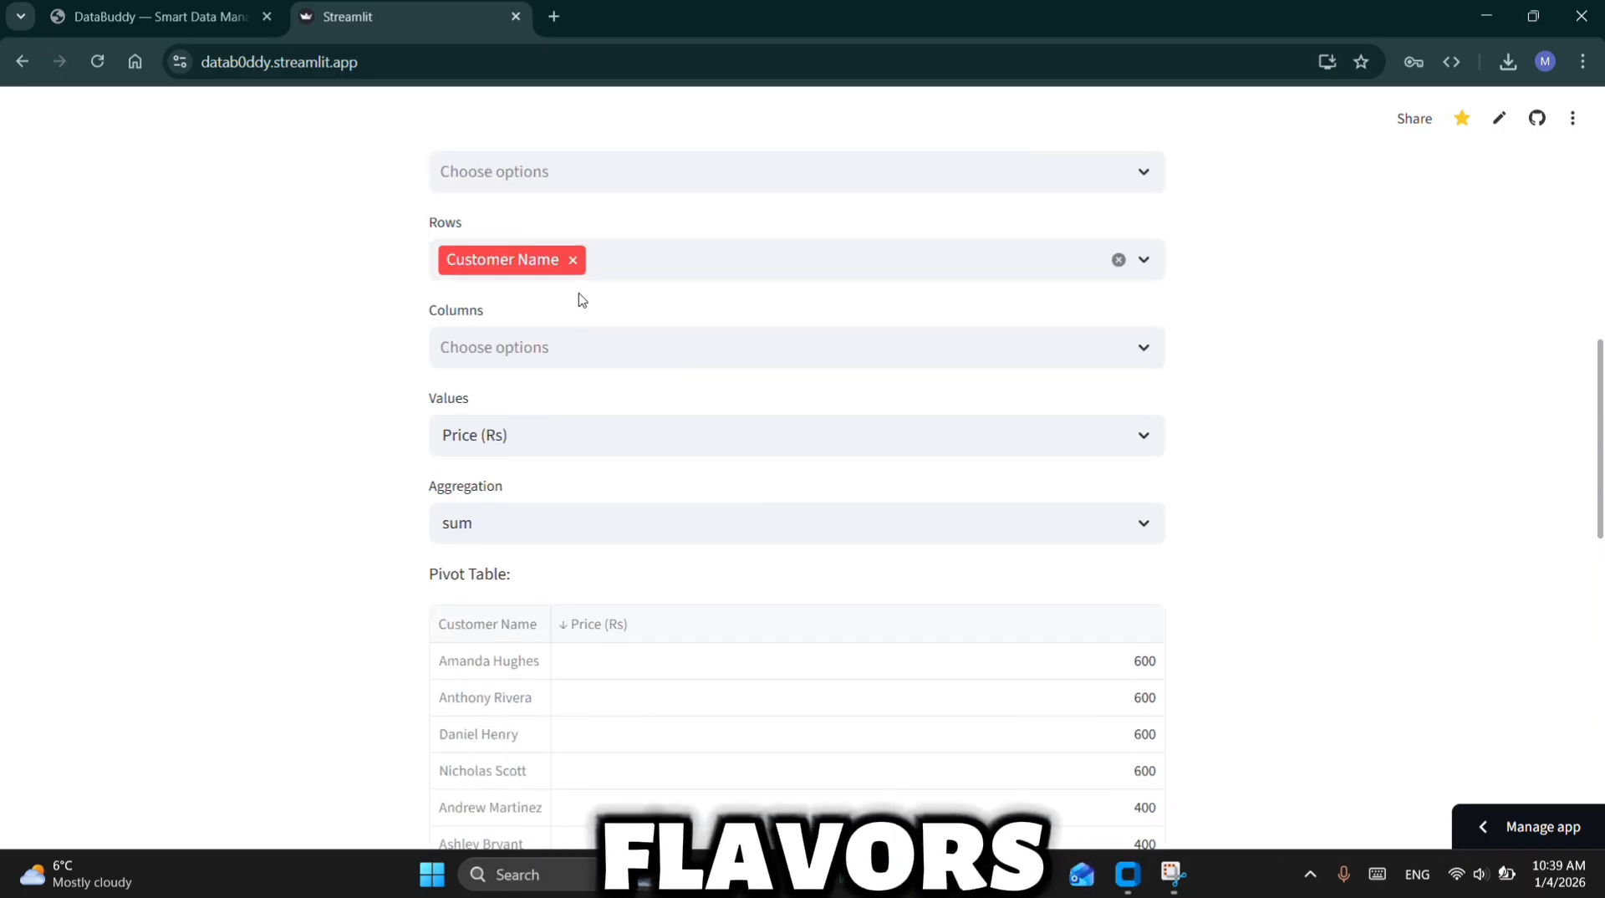
pyautogui.click(575, 259)
pyautogui.click(577, 259)
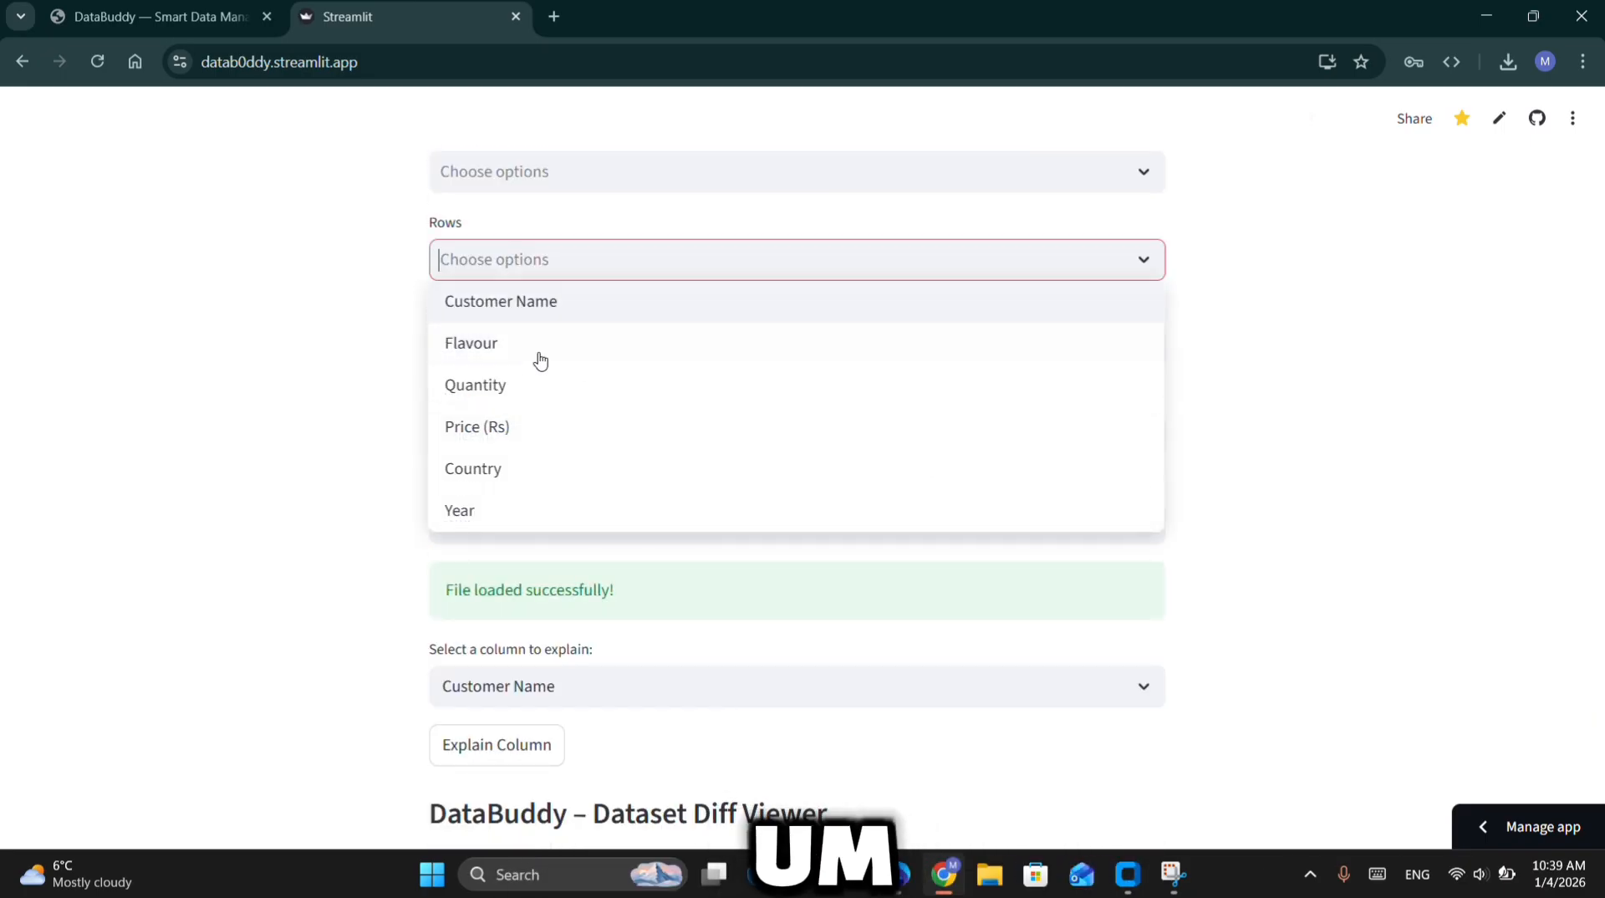
pyautogui.click(501, 342)
pyautogui.click(280, 468)
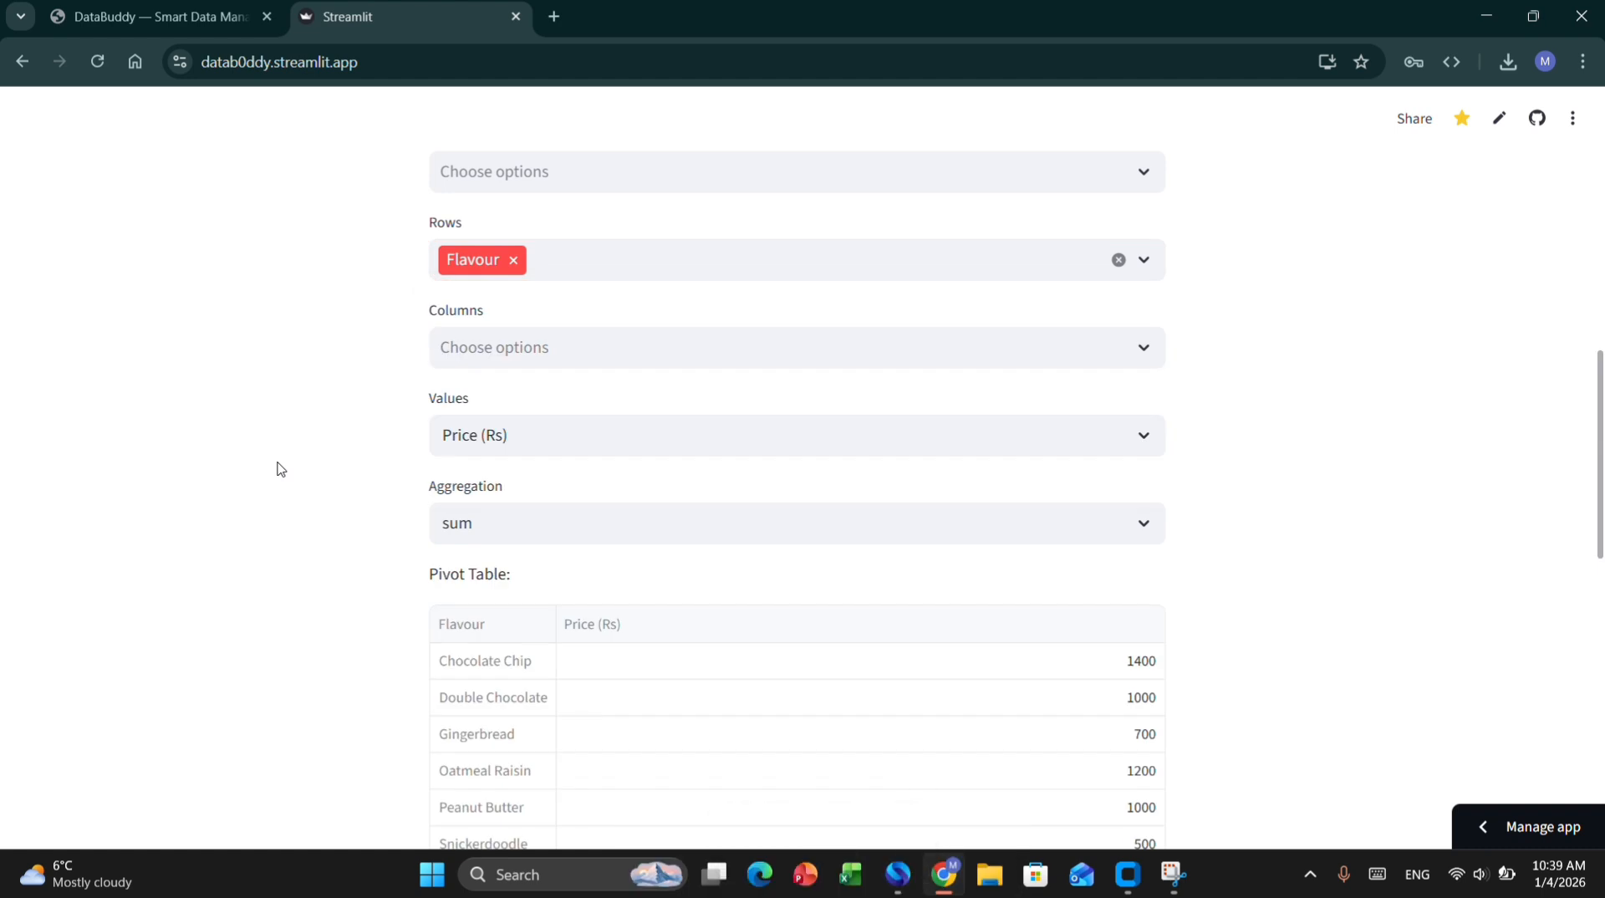
# Sort the flavour pivot table by Price (Rs) in descending order and highlight the Chocolate Chip row
pyautogui.scroll(-5, 285, 465)
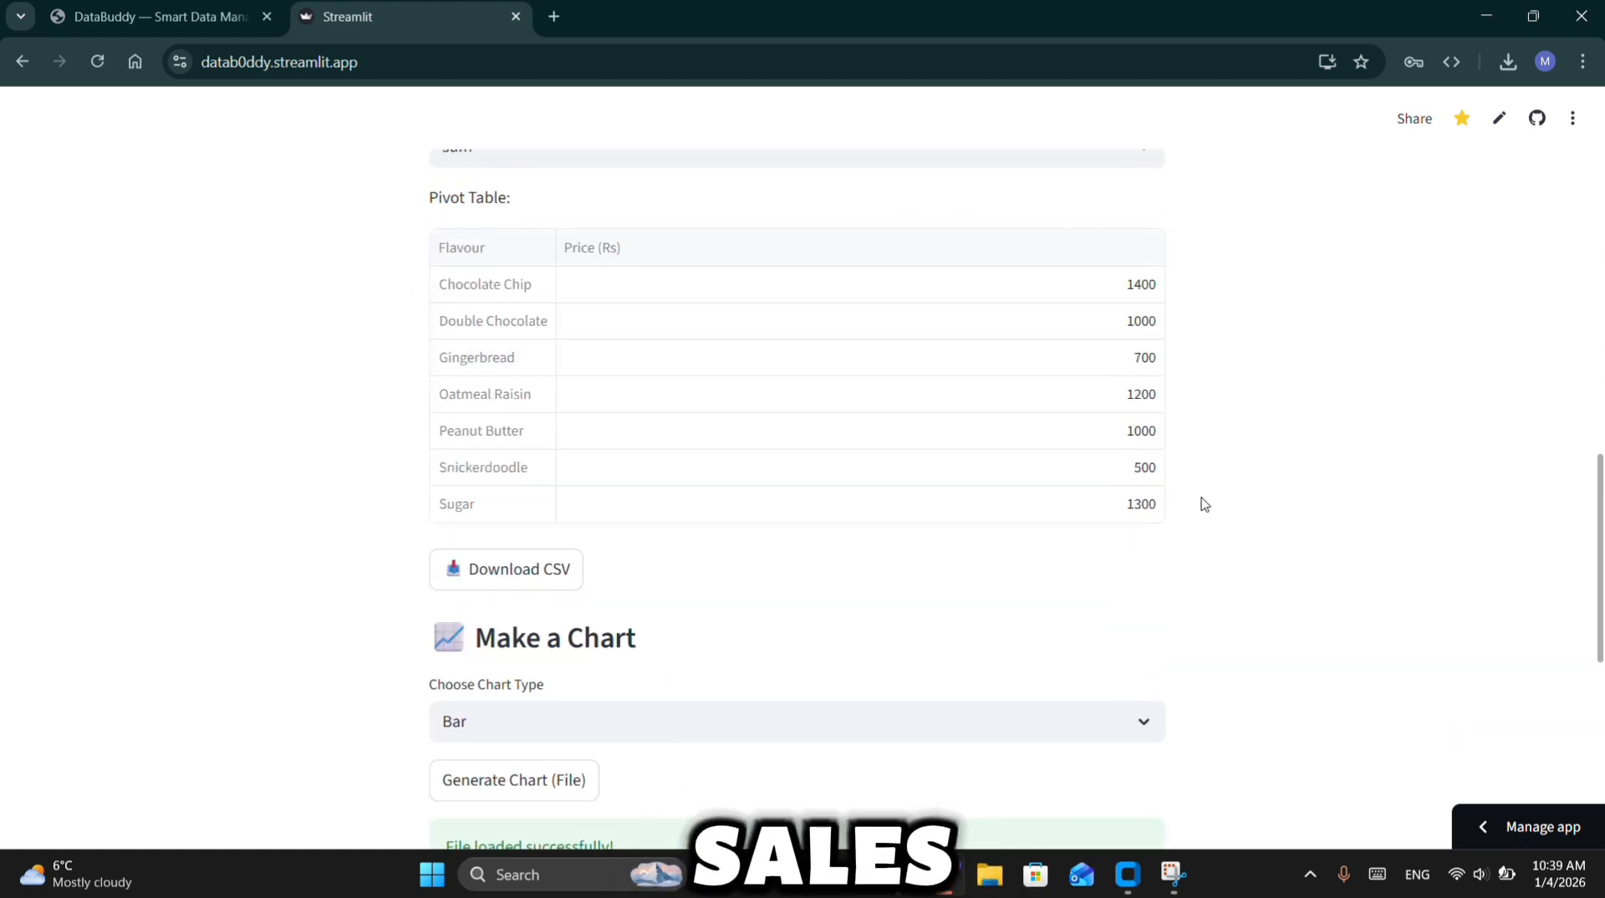
pyautogui.click(665, 255)
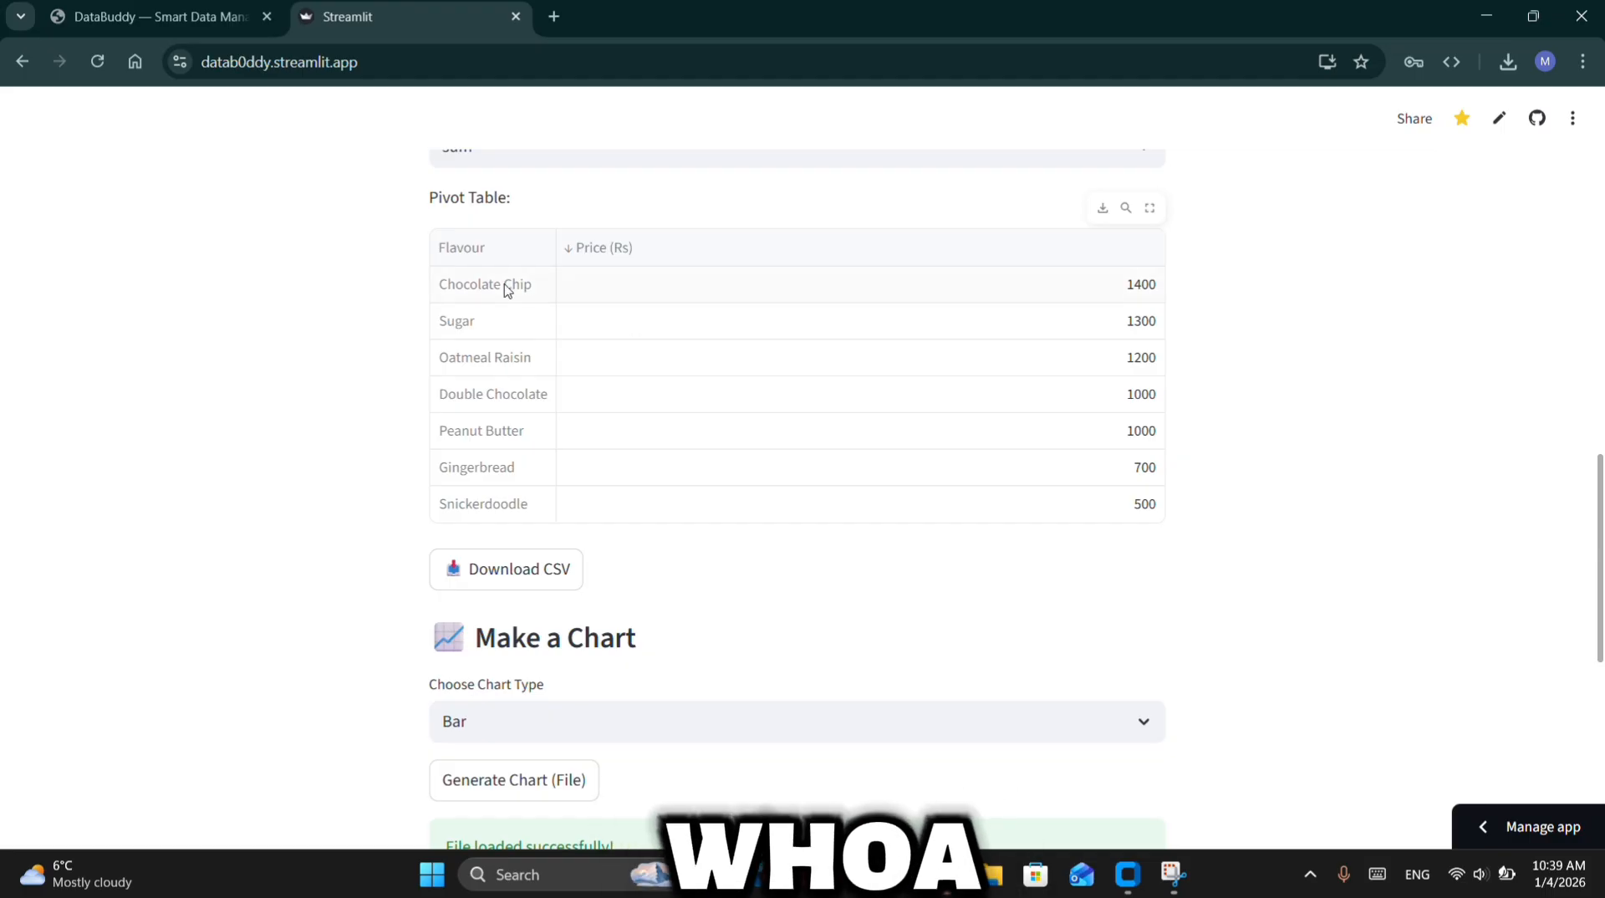
pyautogui.moveTo(438, 274); pyautogui.dragTo(700, 301)
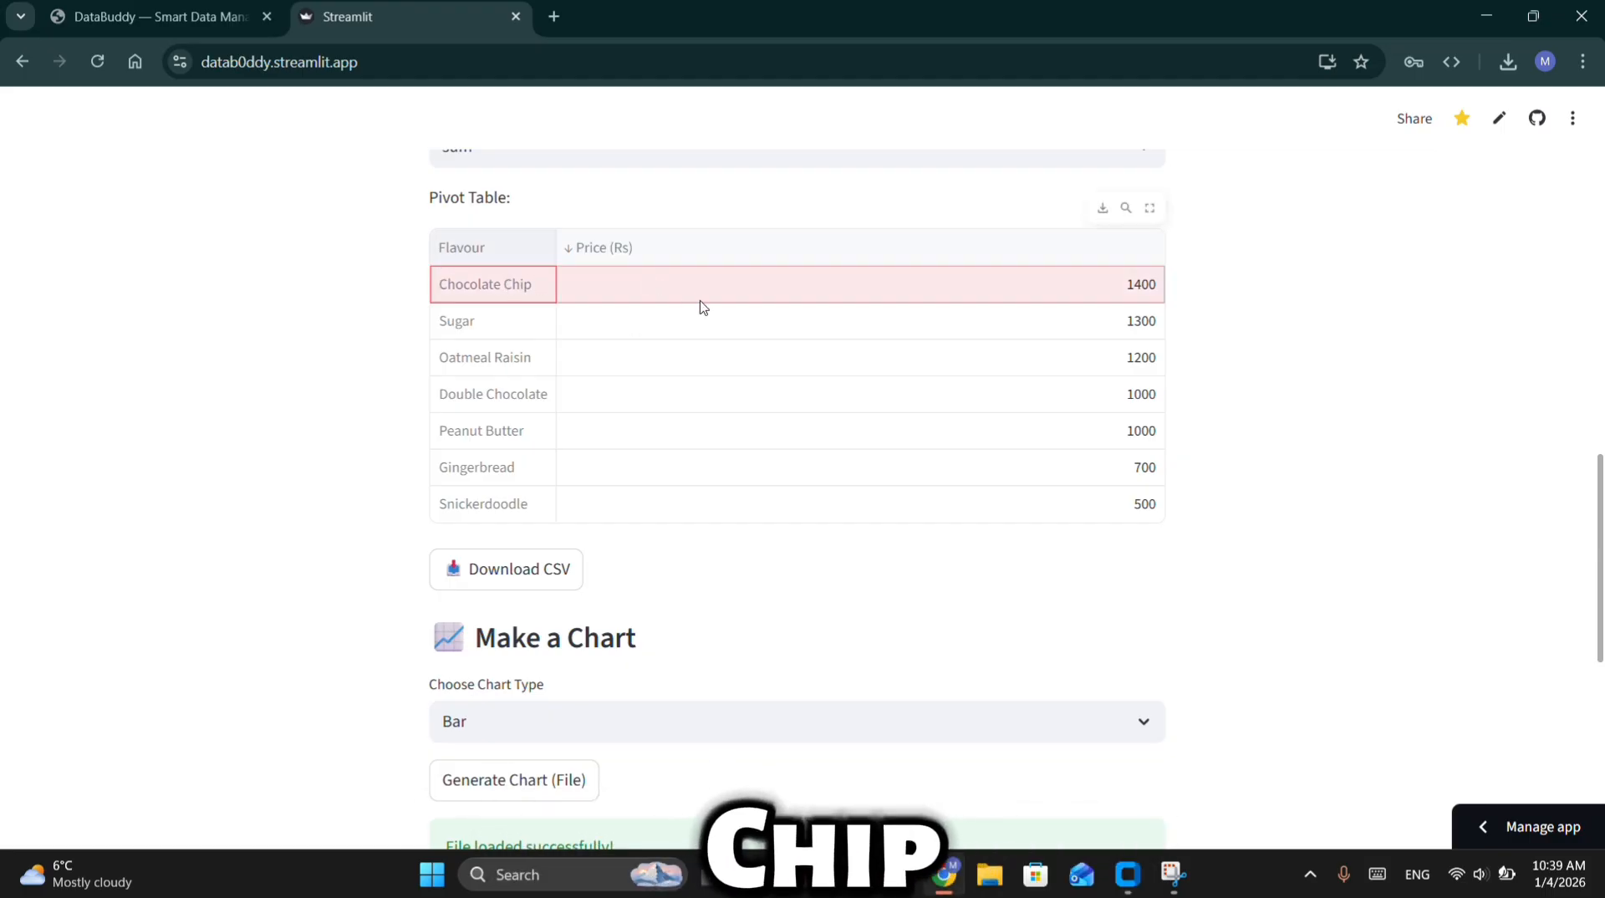
# Change the flavour pivot table's values to Quantity and highlight the Chocolate Chip row
pyautogui.click(1287, 540)
pyautogui.scroll(4, 1287, 540)
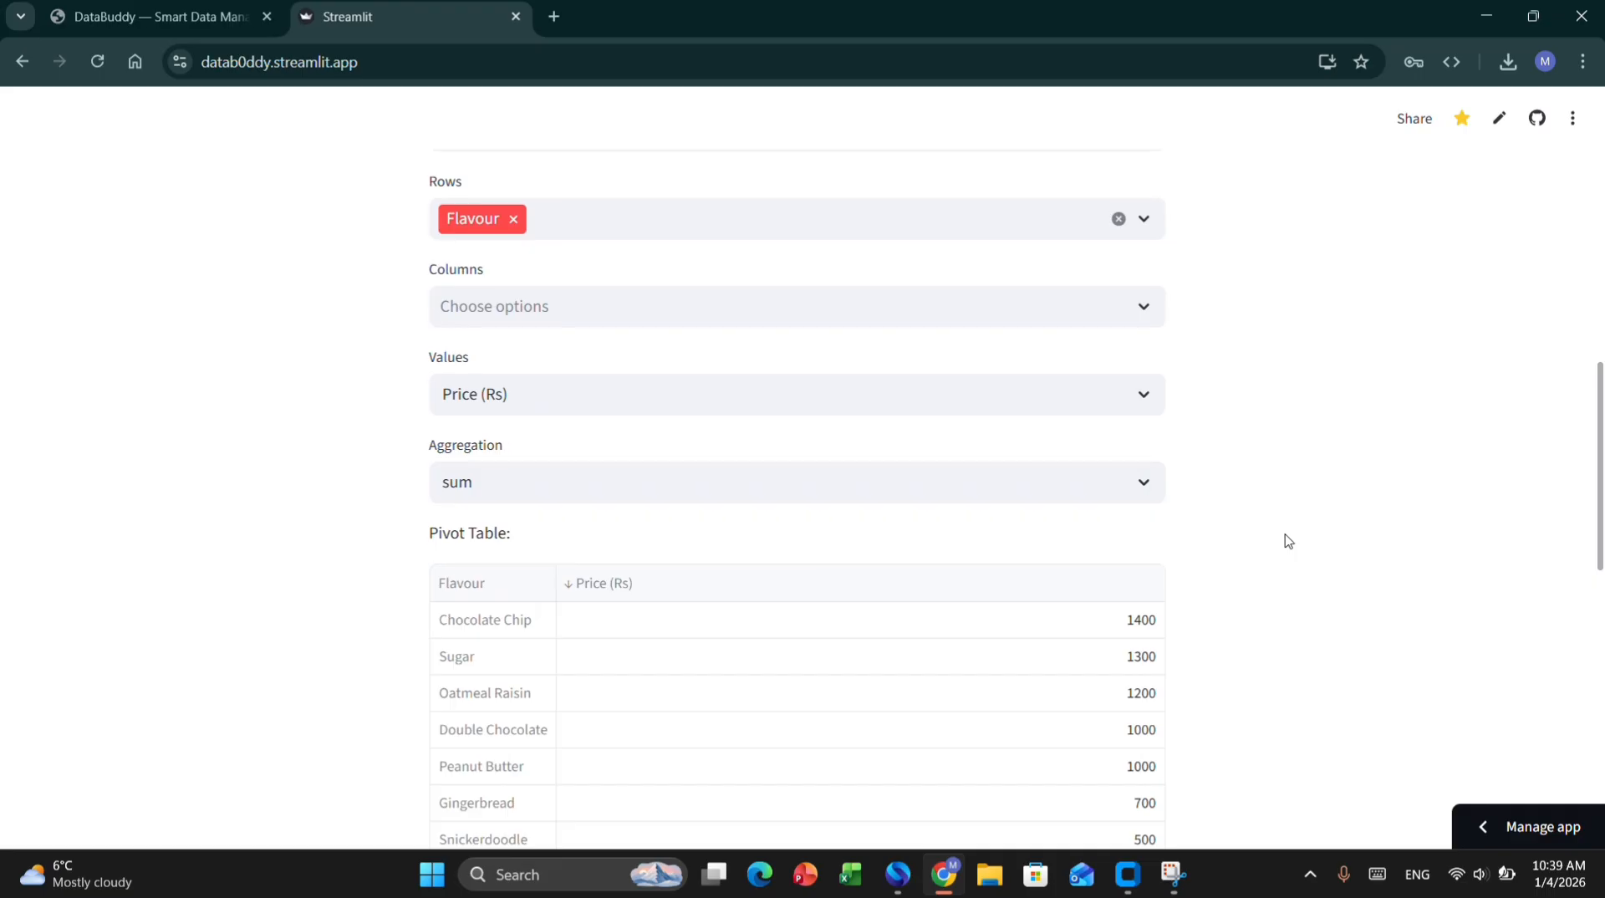
pyautogui.scroll(1, 1287, 540)
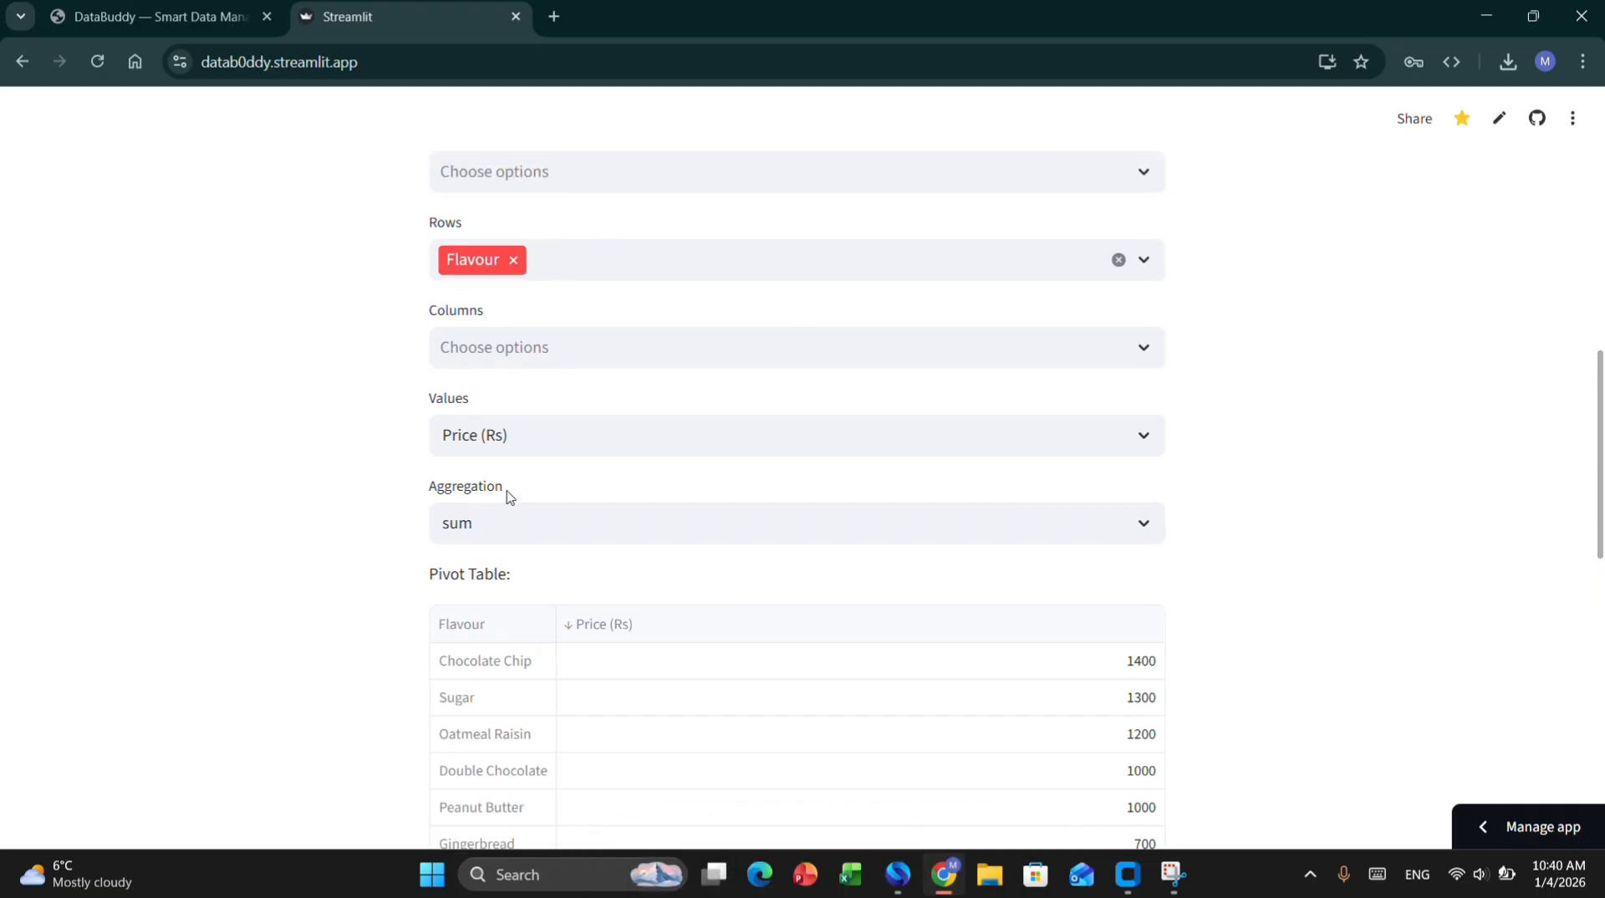
pyautogui.click(519, 444)
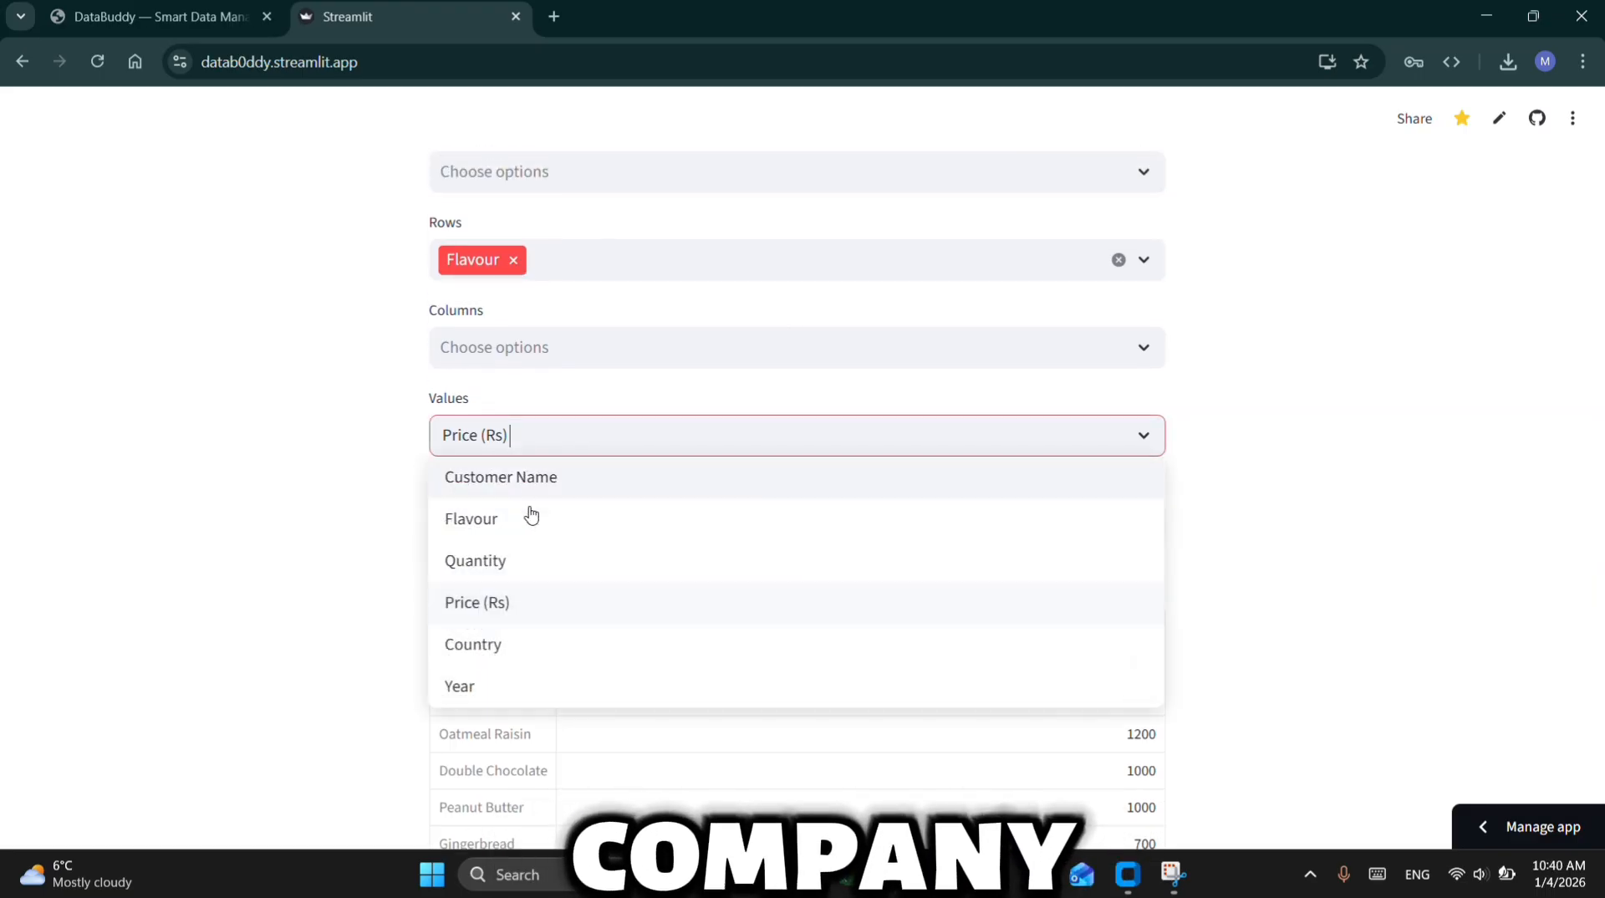
pyautogui.click(505, 569)
pyautogui.scroll(-3, 340, 548)
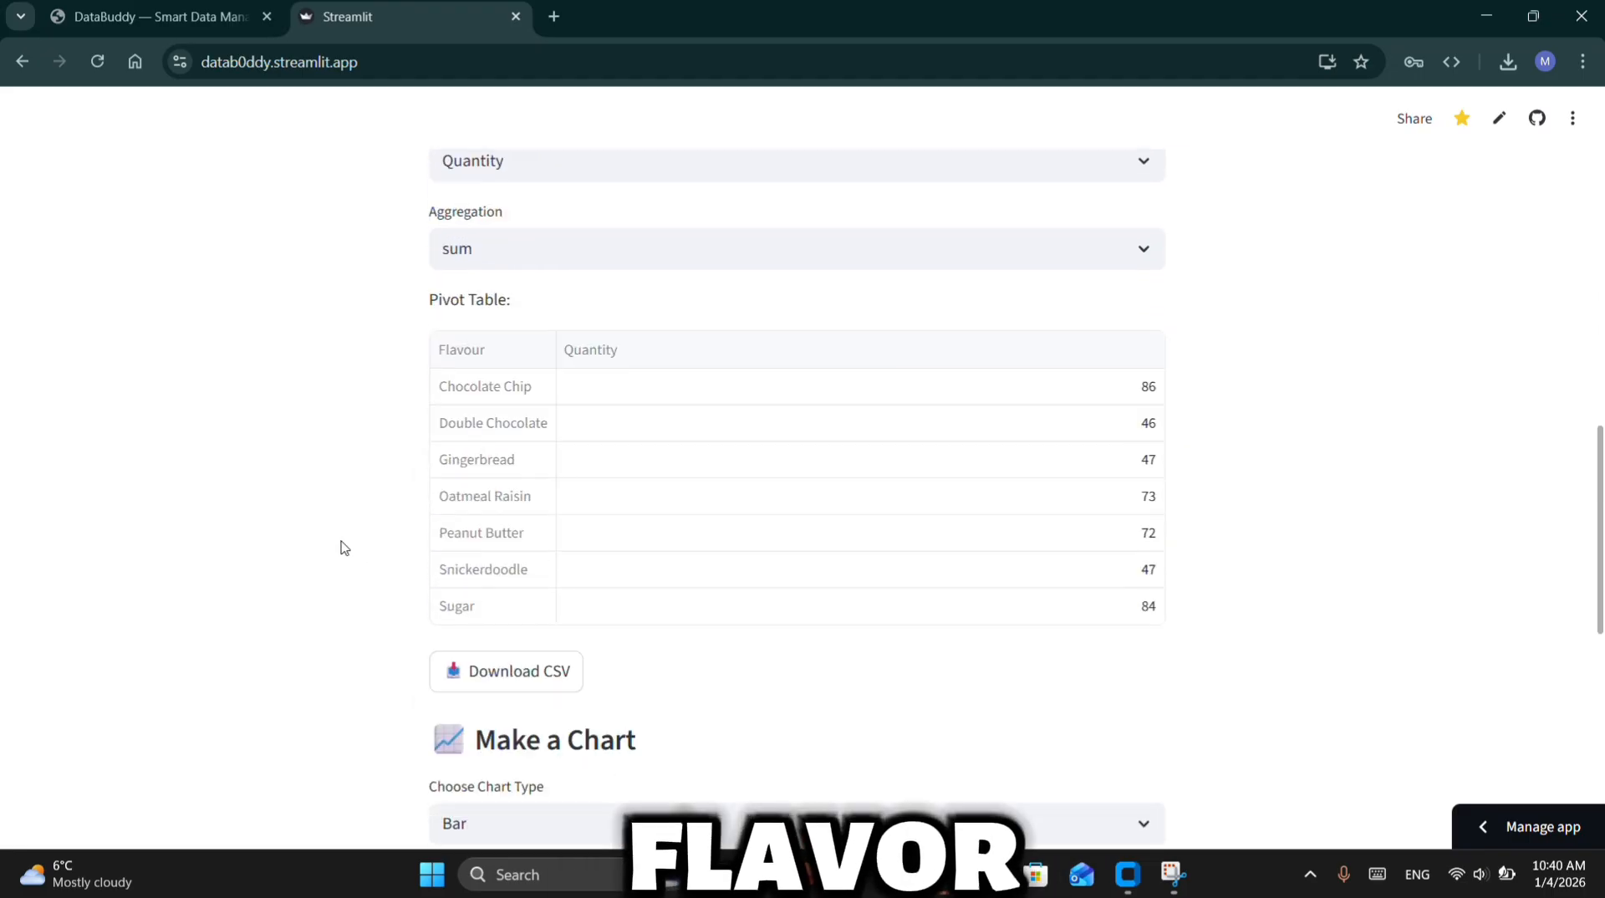
pyautogui.moveTo(498, 373); pyautogui.dragTo(716, 380)
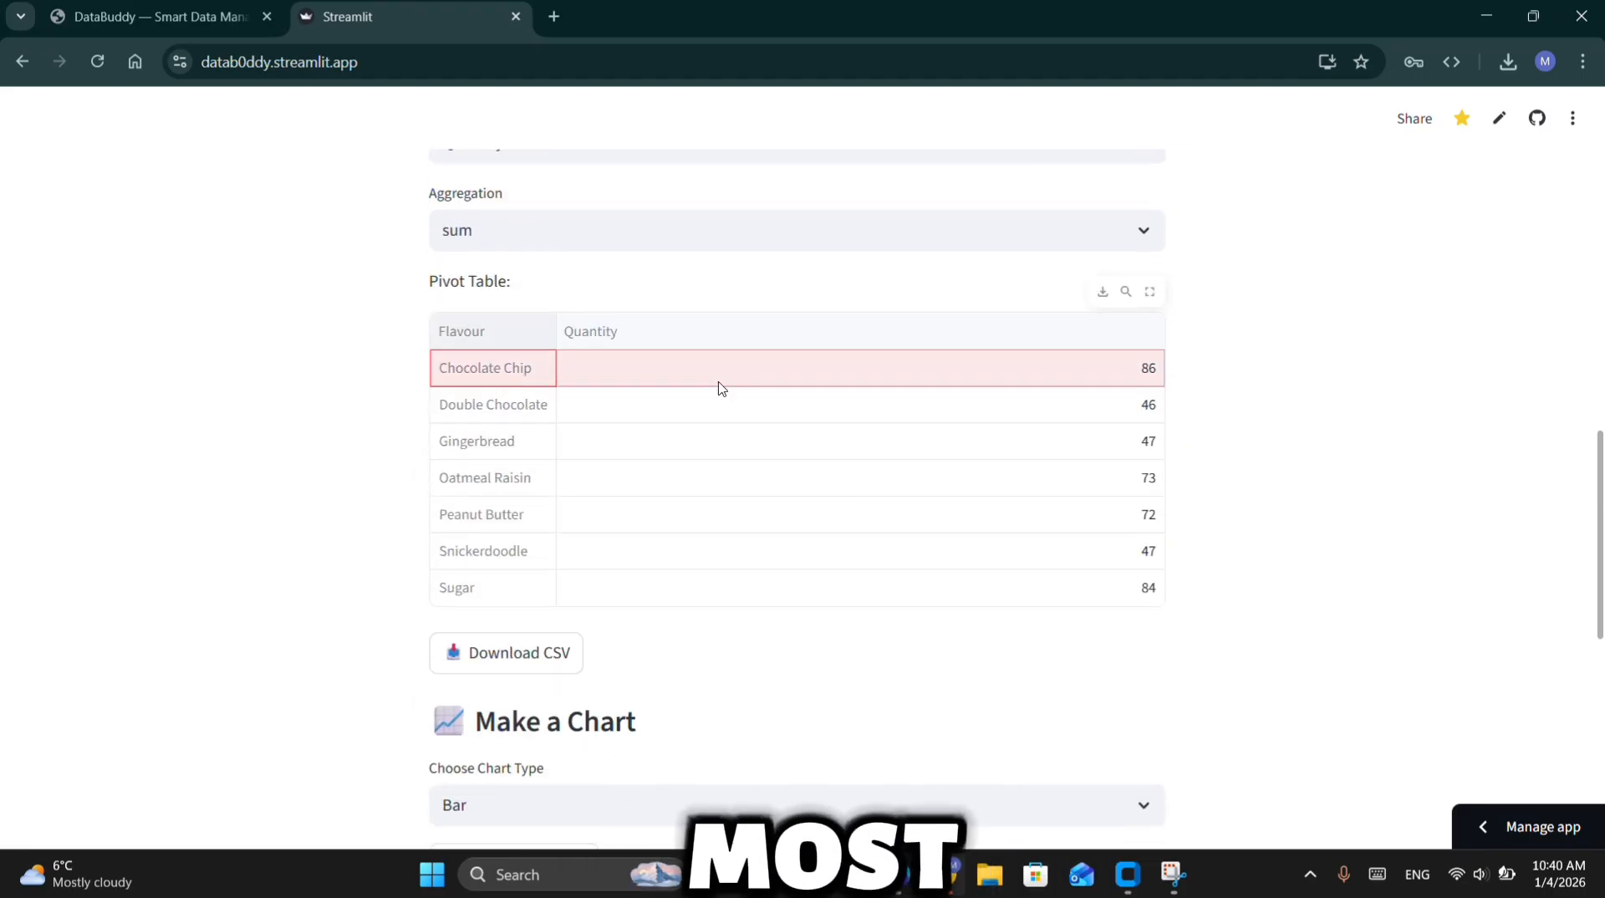
pyautogui.click(190, 390)
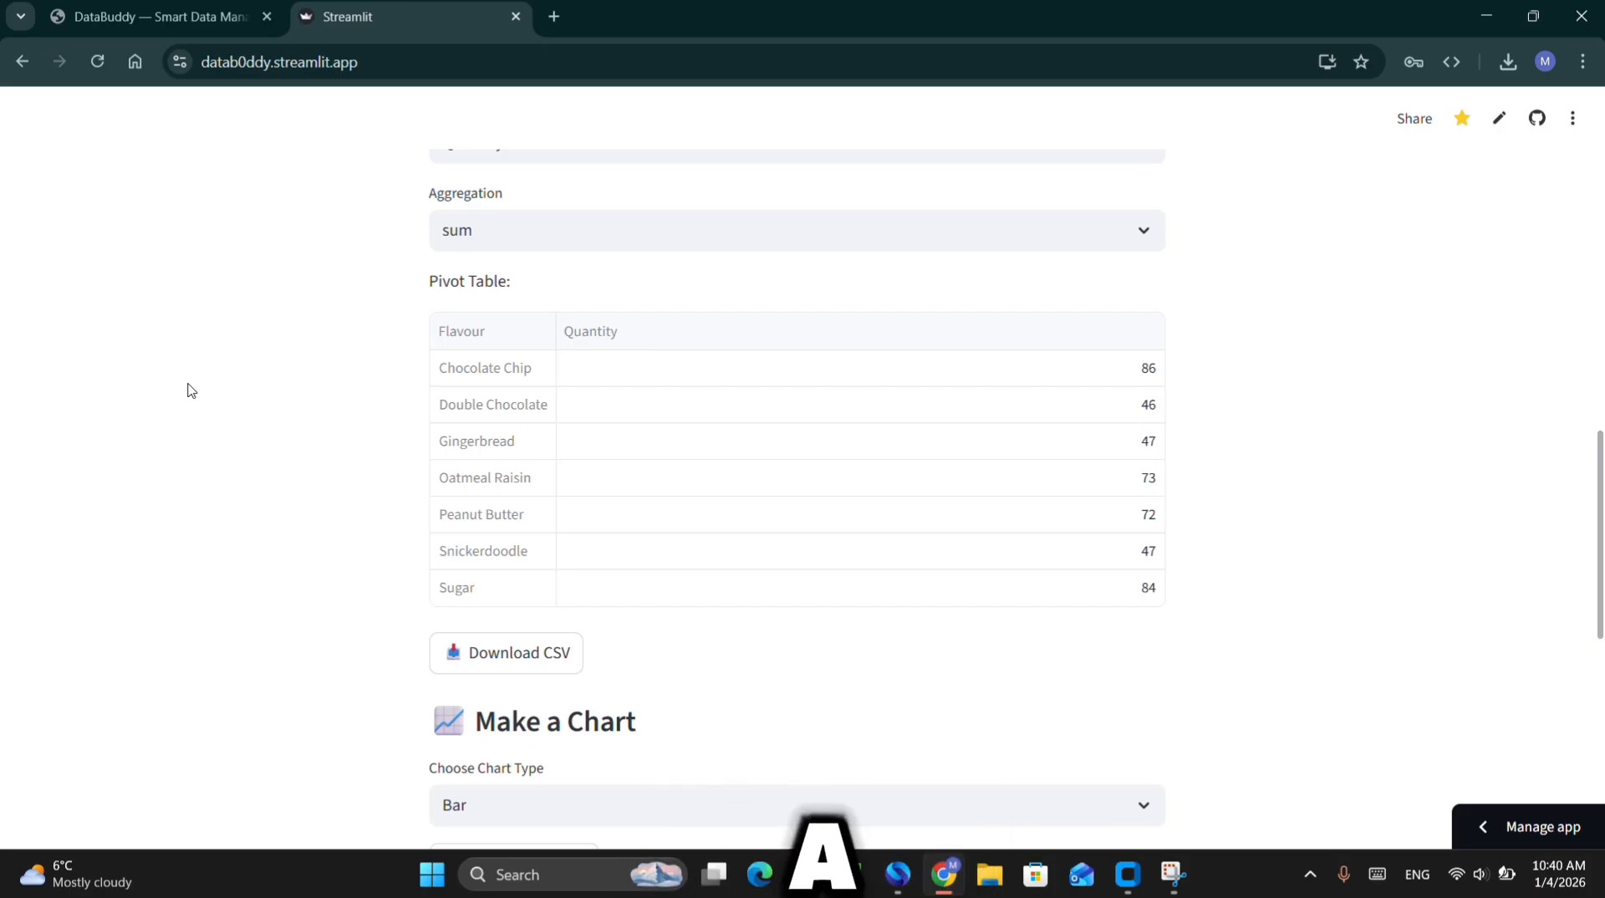
# Set the pivot table's aggregation to max
pyautogui.scroll(4, 191, 389)
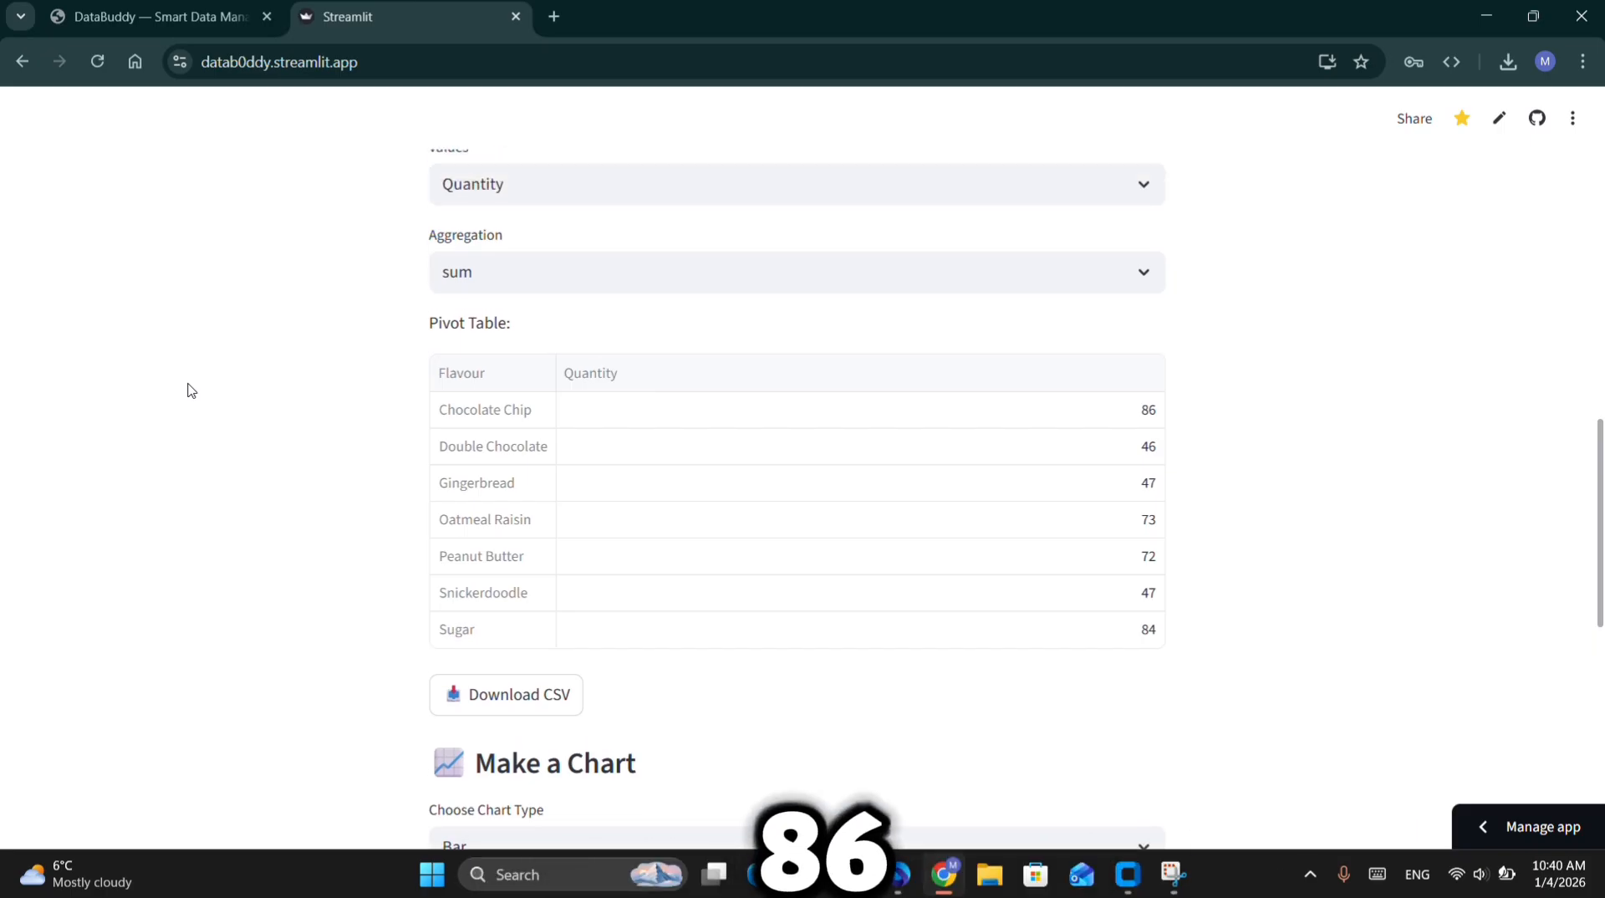
pyautogui.scroll(1, 191, 389)
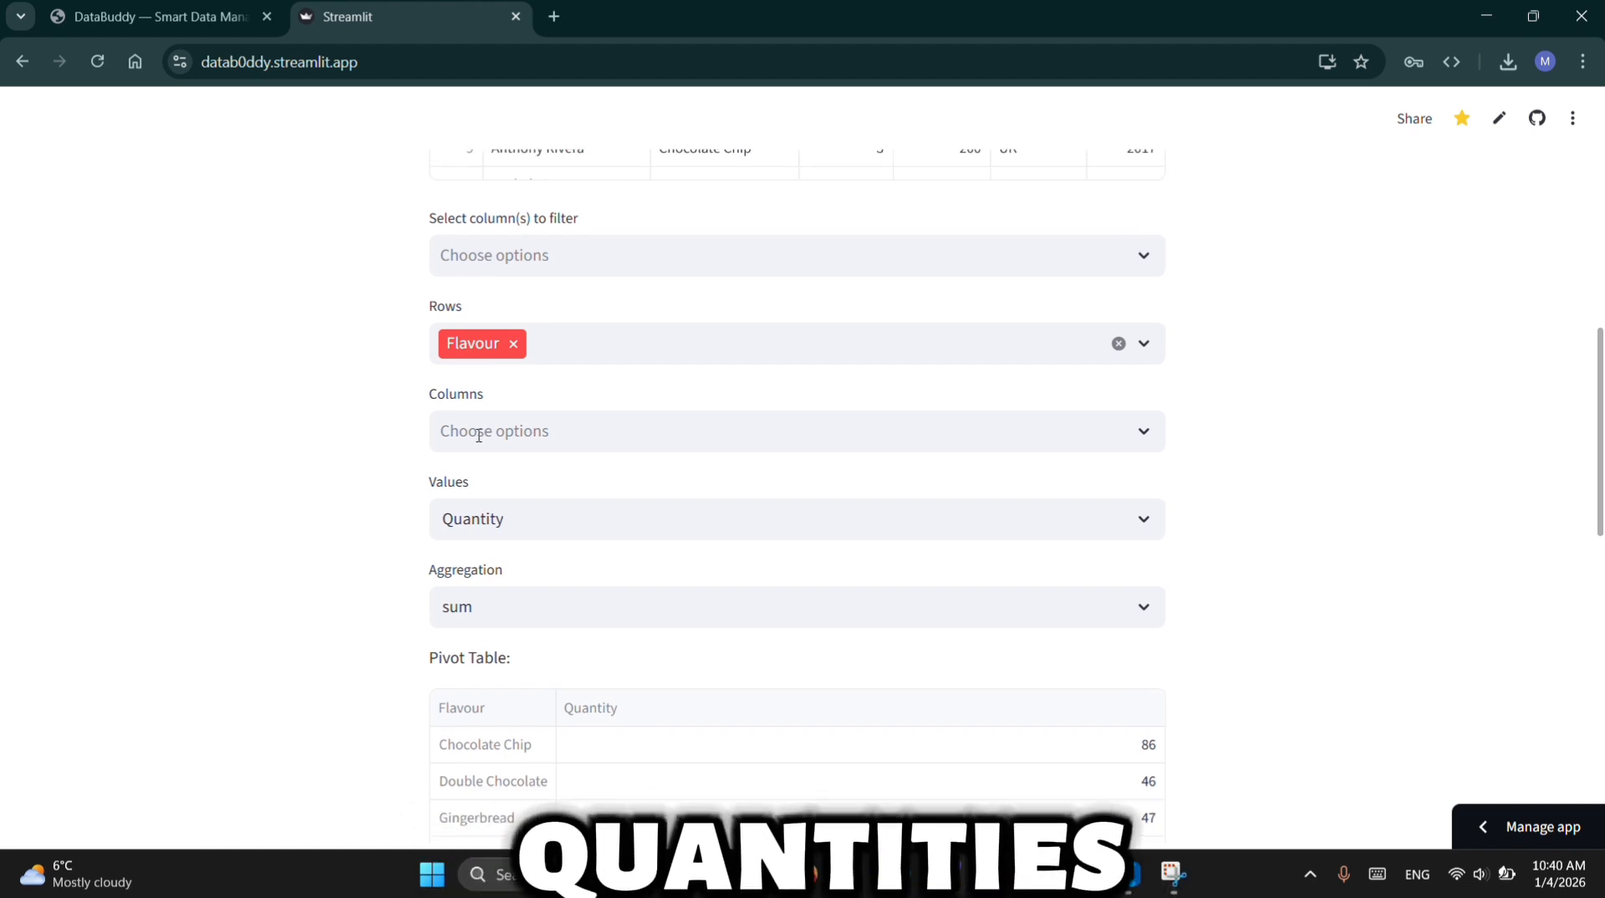
pyautogui.click(509, 502)
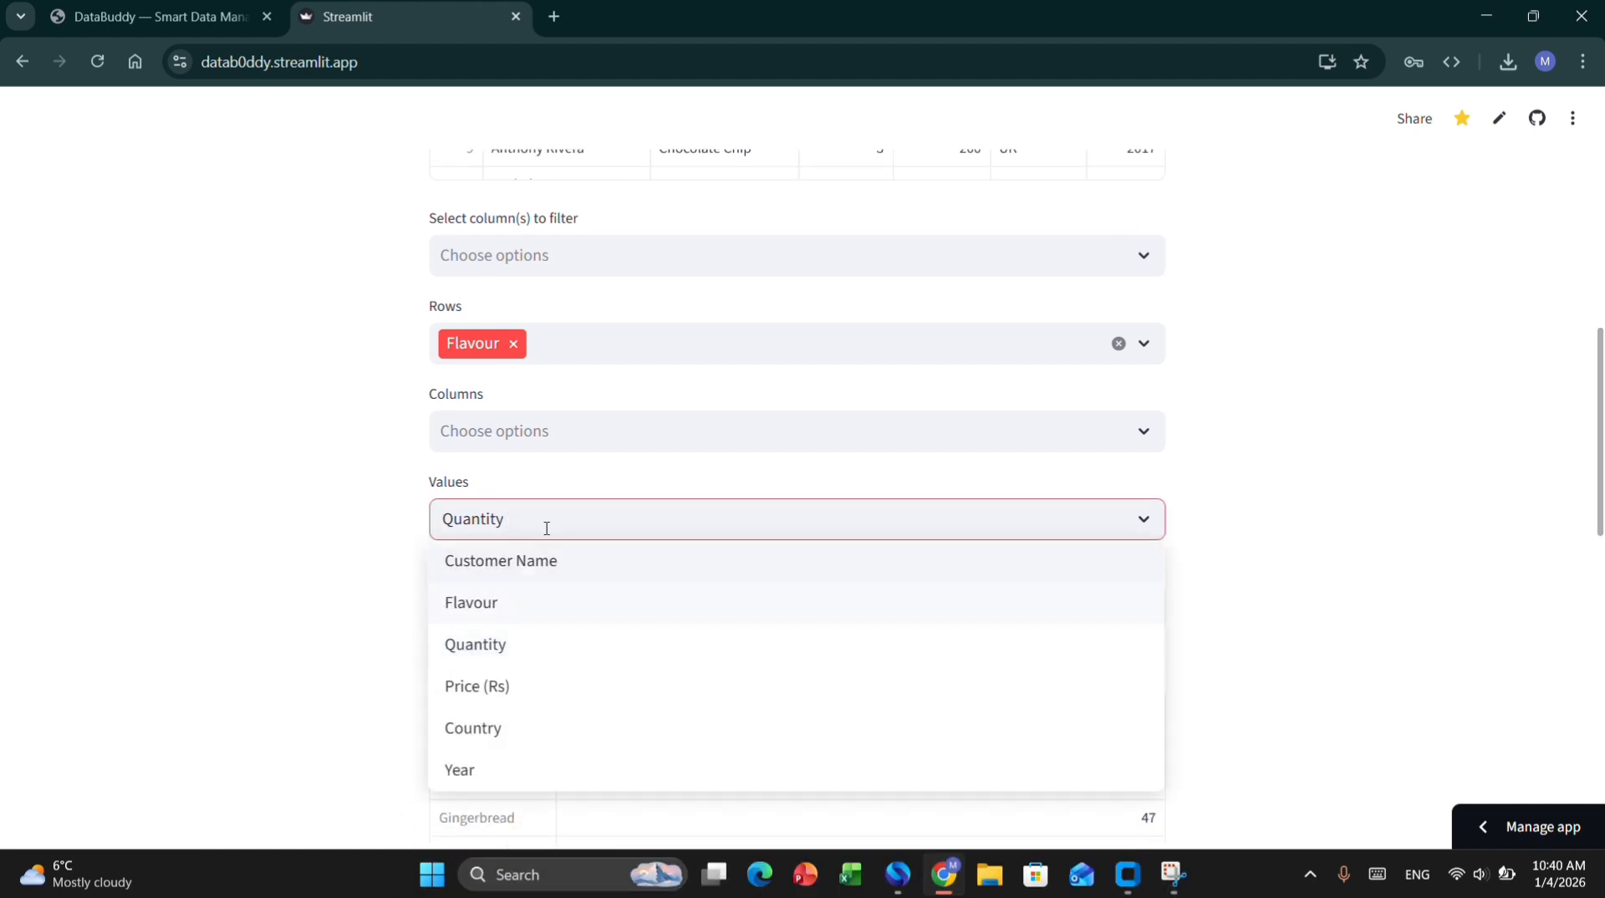
pyautogui.click(249, 650)
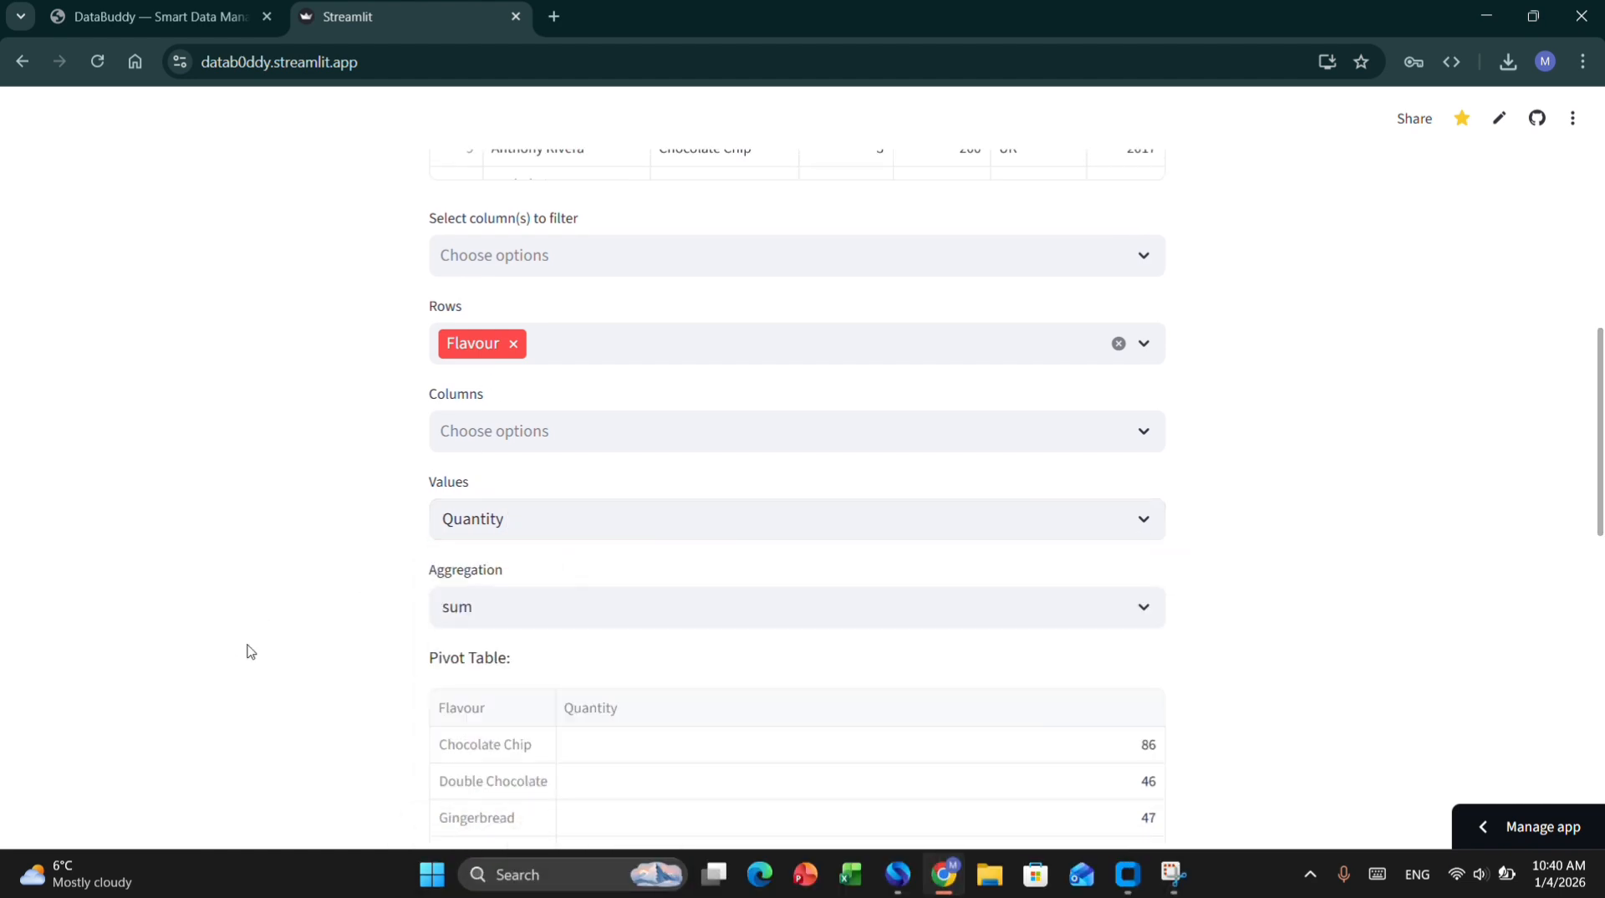
pyautogui.click(497, 615)
pyautogui.click(304, 562)
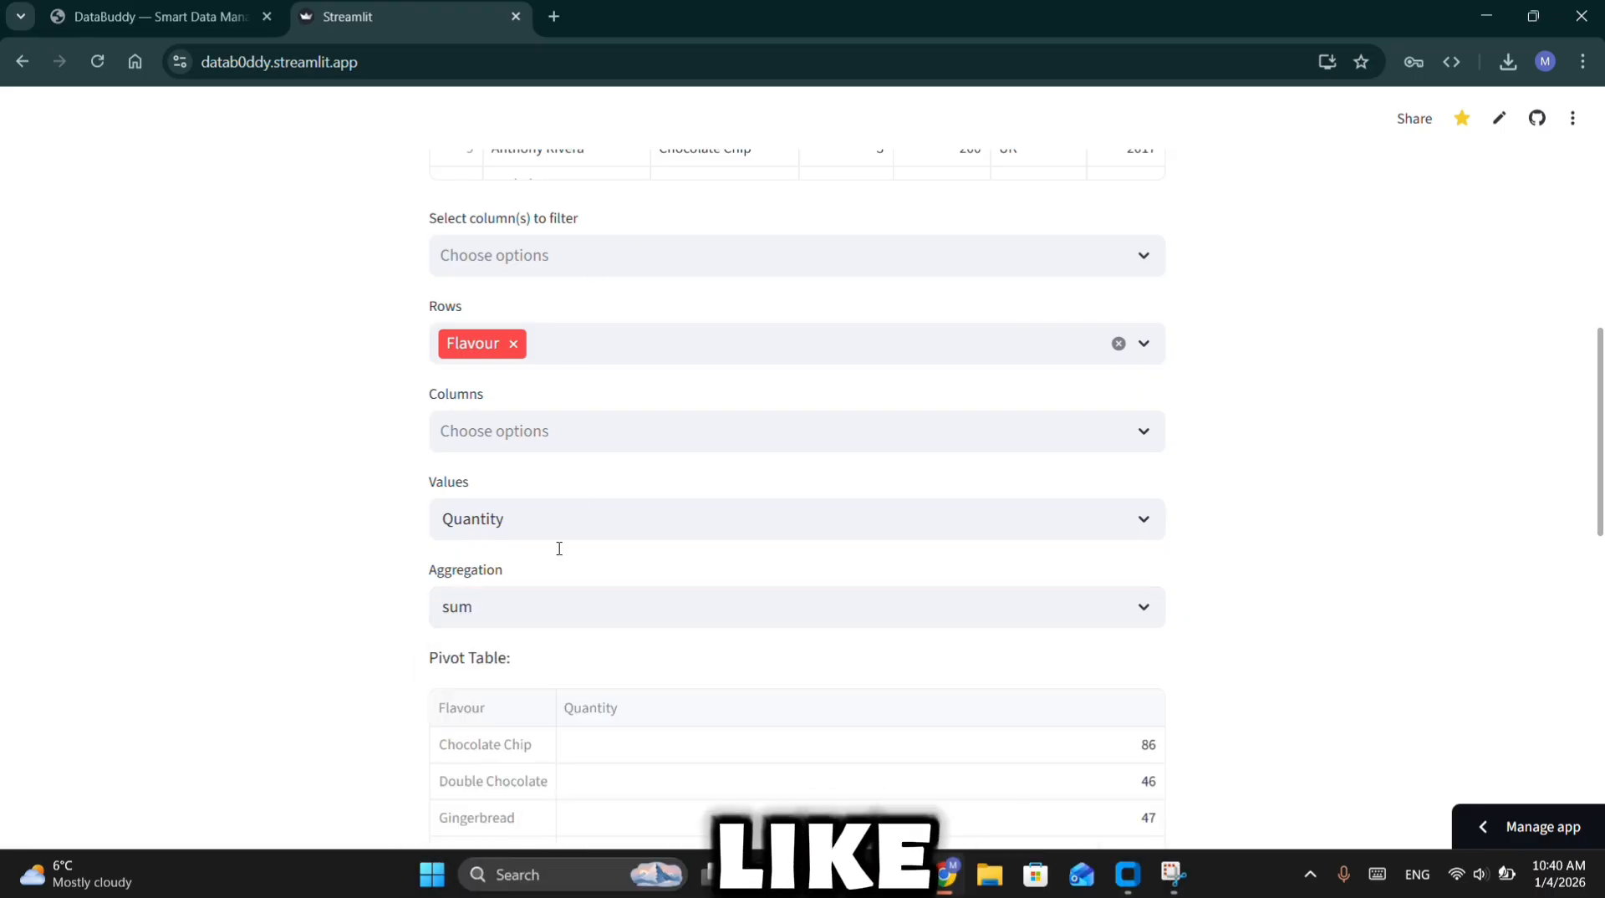
pyautogui.click(520, 597)
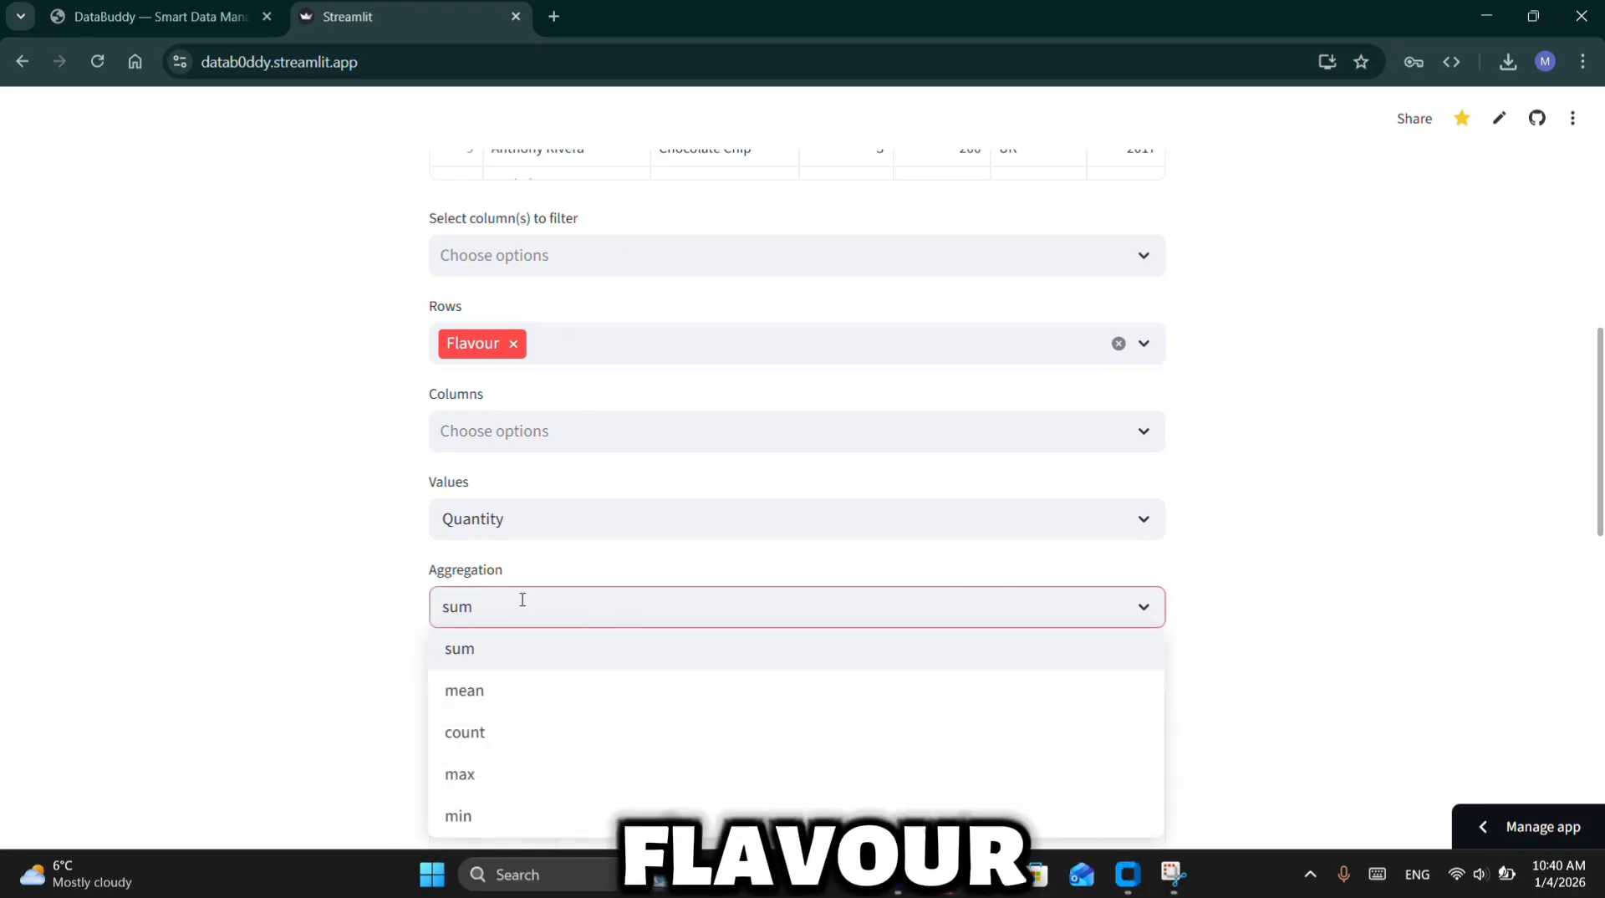
pyautogui.click(526, 792)
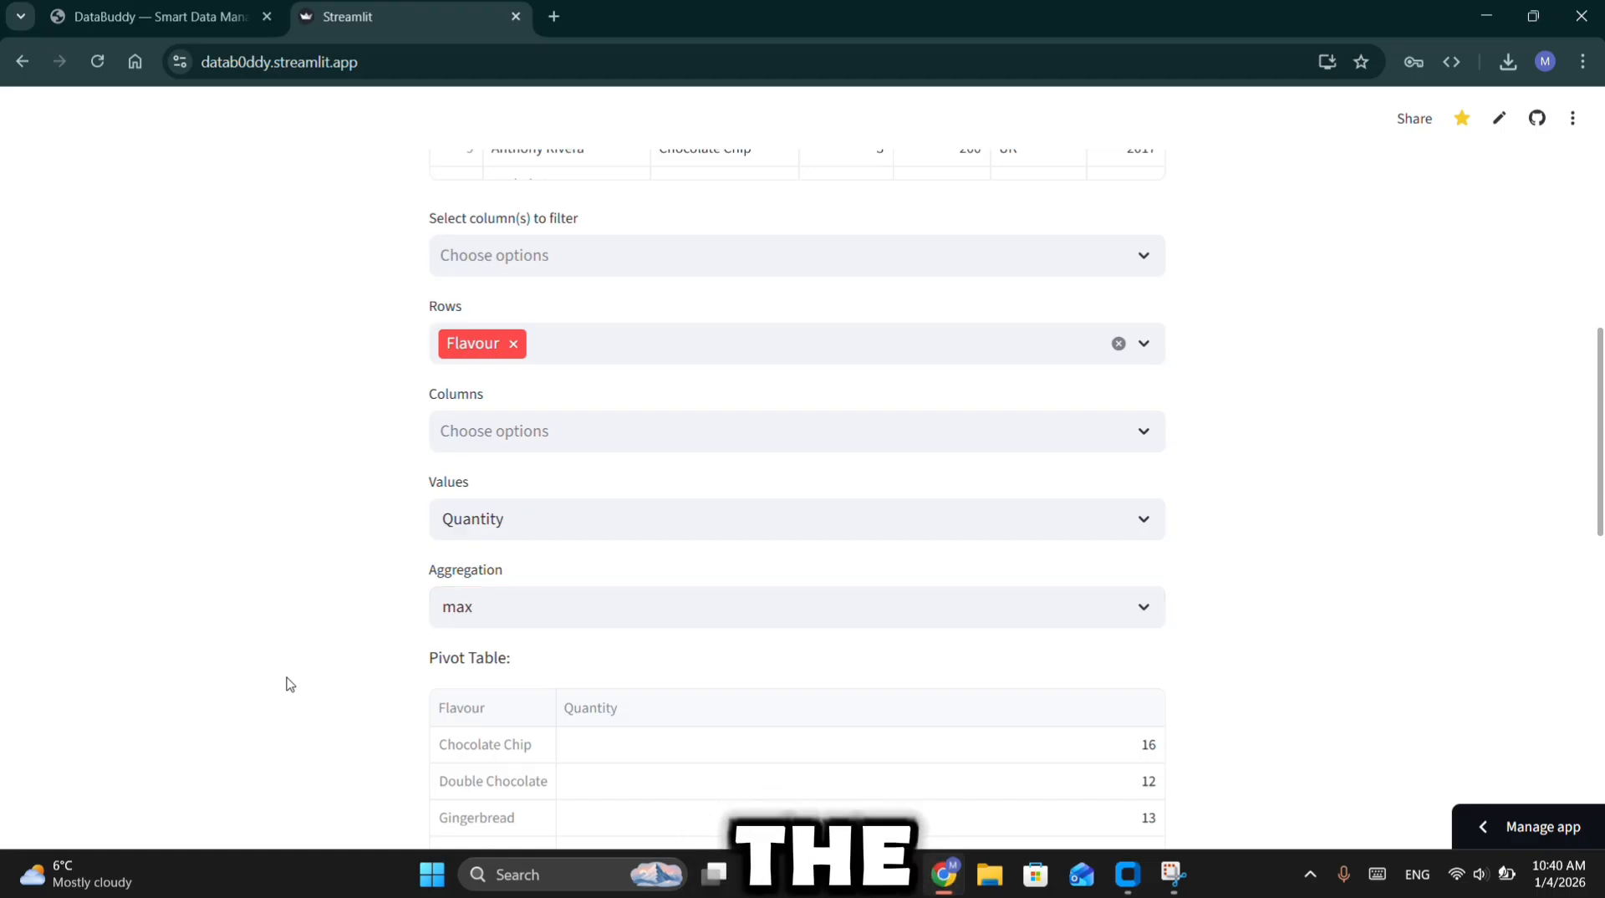
# Highlight the Chocolate Chip row in the pivot table of maximum quantities, then clear the selection
pyautogui.scroll(-4, 288, 684)
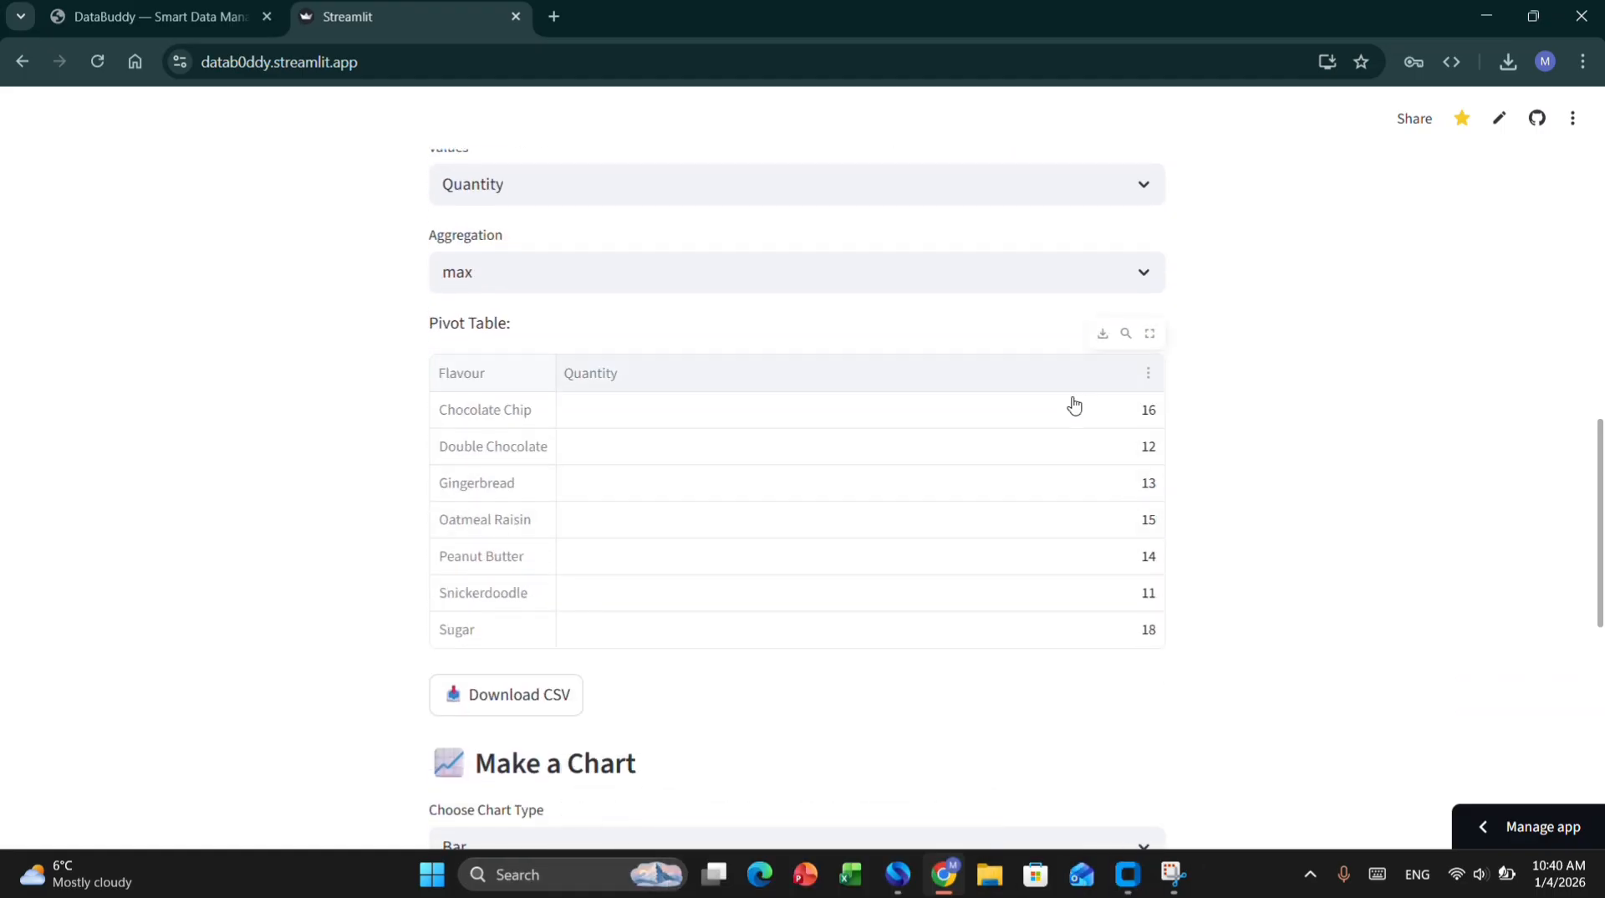
pyautogui.click(1079, 423)
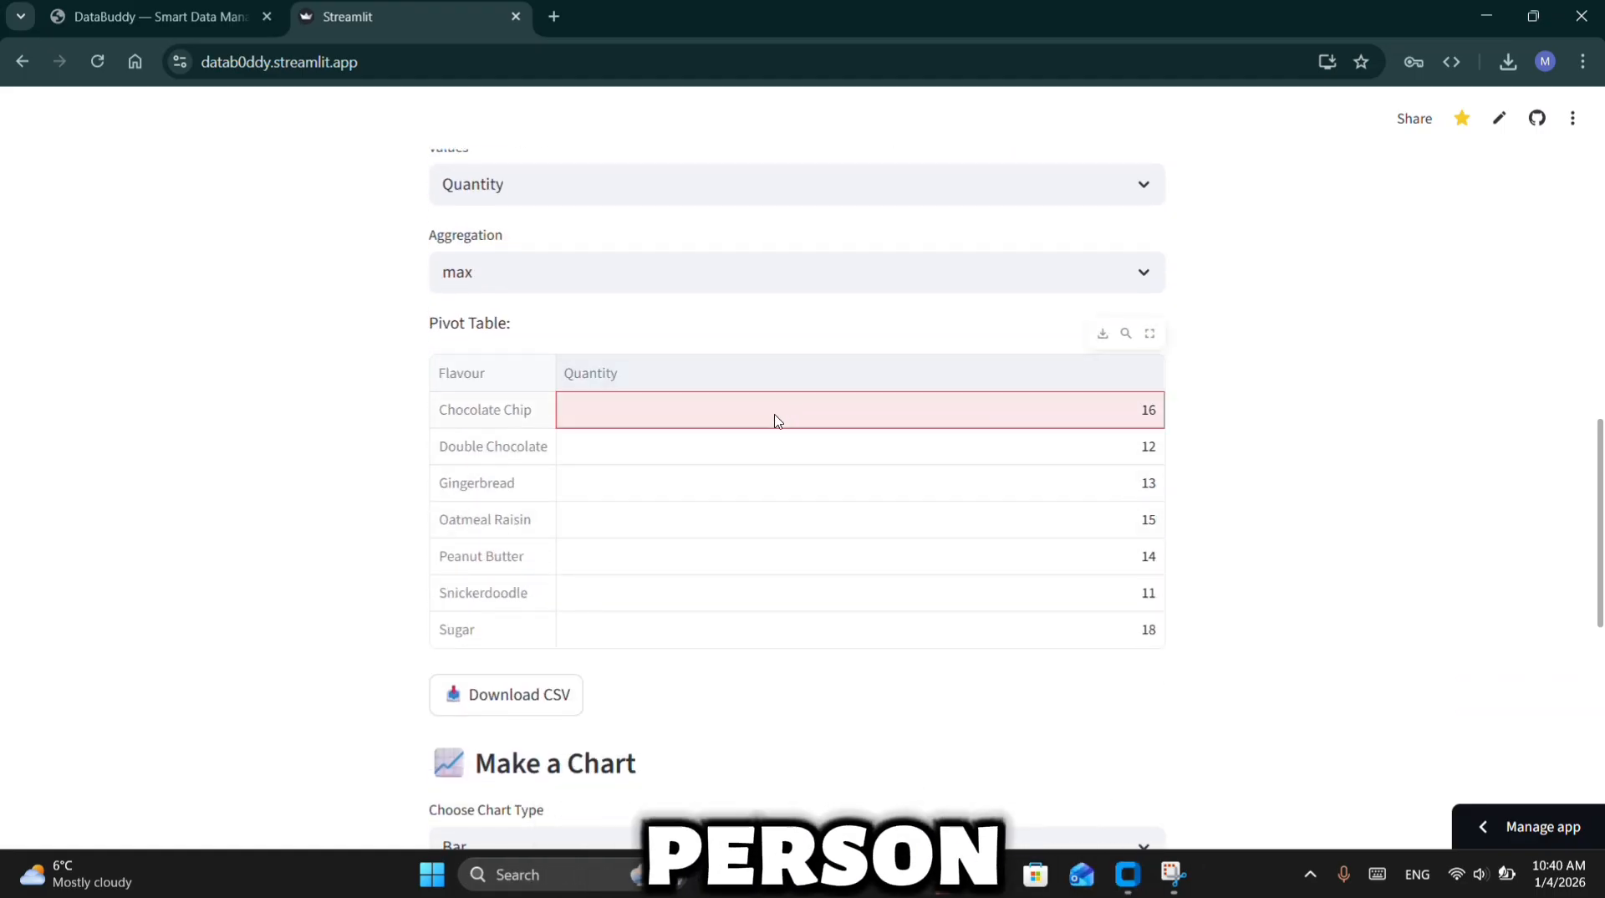
pyautogui.keyDown('shift'); pyautogui.click(477, 409); pyautogui.keyUp('shift')
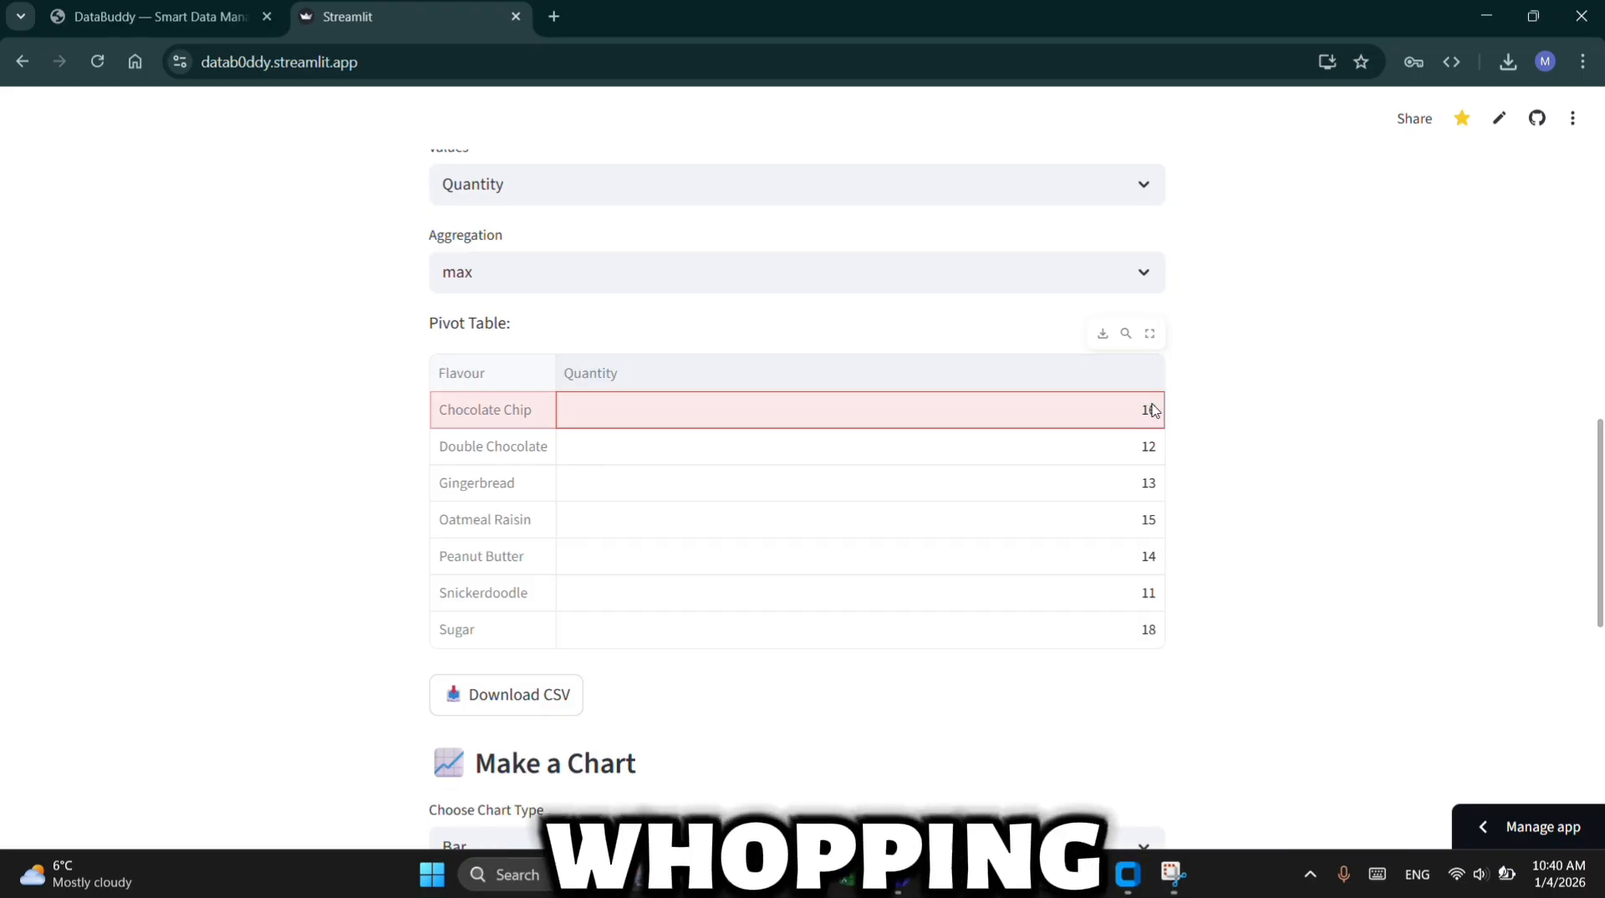
pyautogui.click(1296, 448)
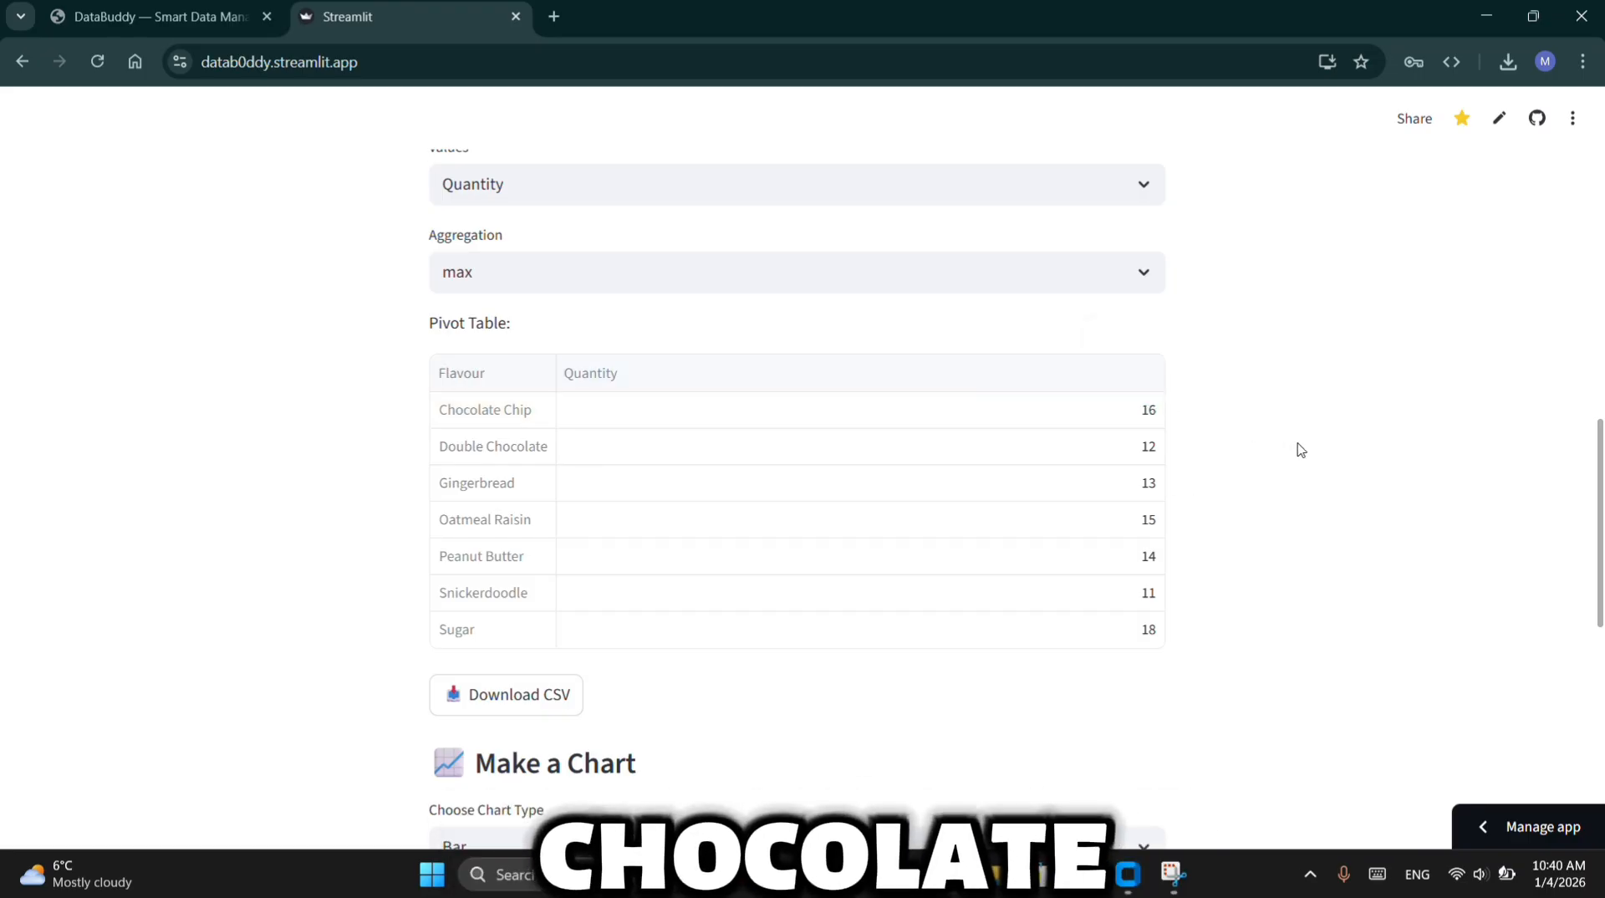
# Sort the flavour pivot table by Quantity in descending order and highlight the Sugar and Chocolate Chip rows
pyautogui.scroll(2, 1298, 449)
pyautogui.scroll(1, 1300, 448)
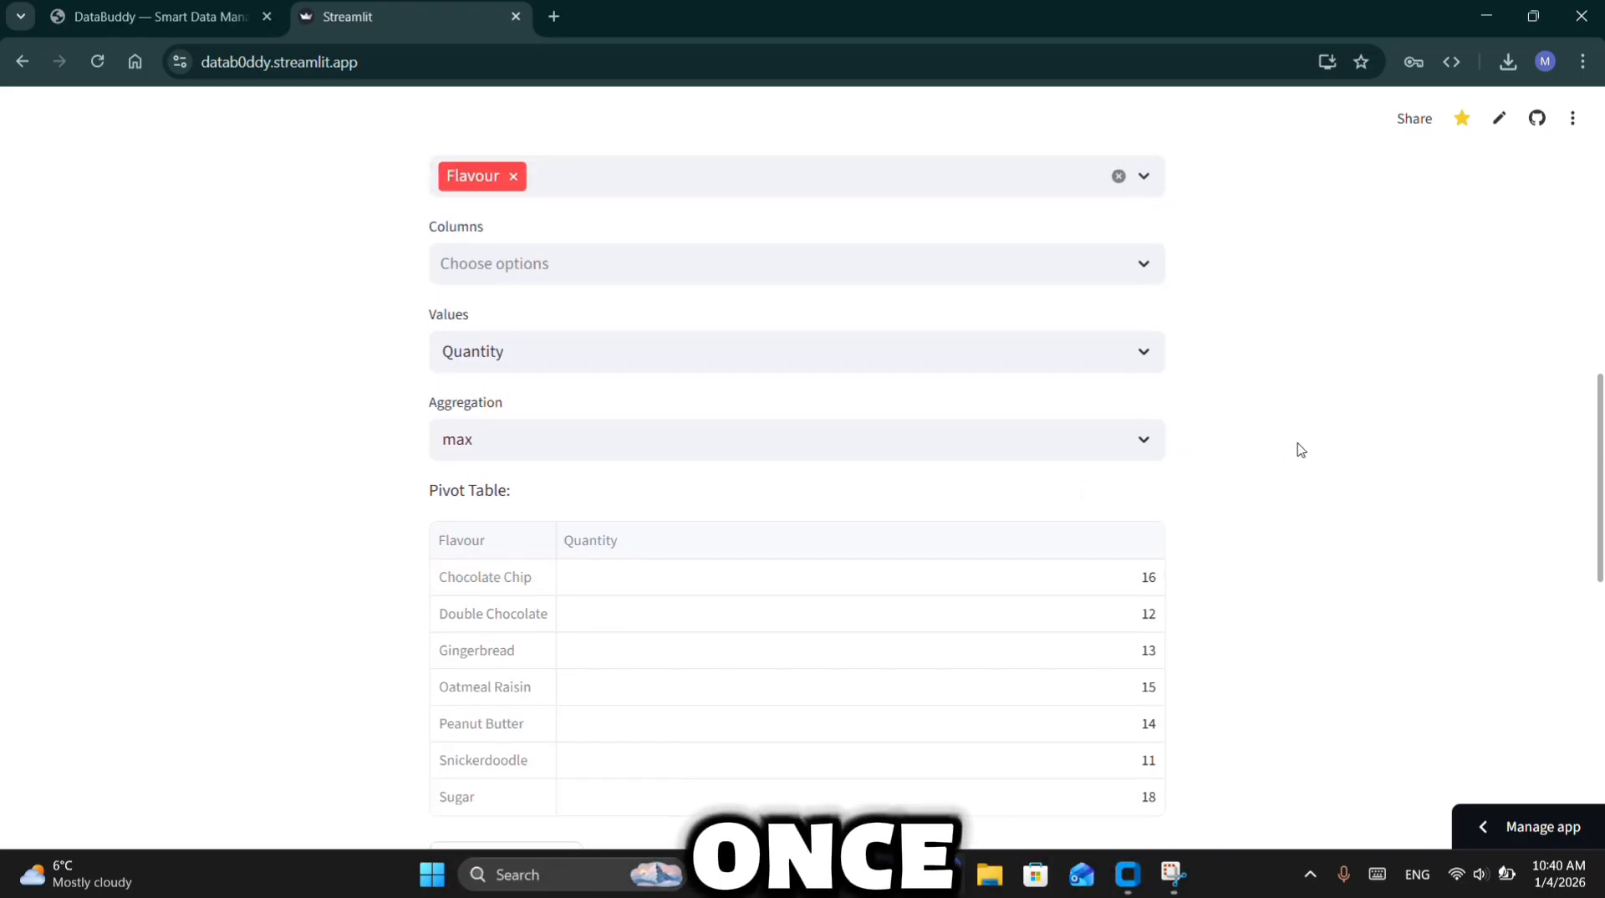
pyautogui.click(1023, 549)
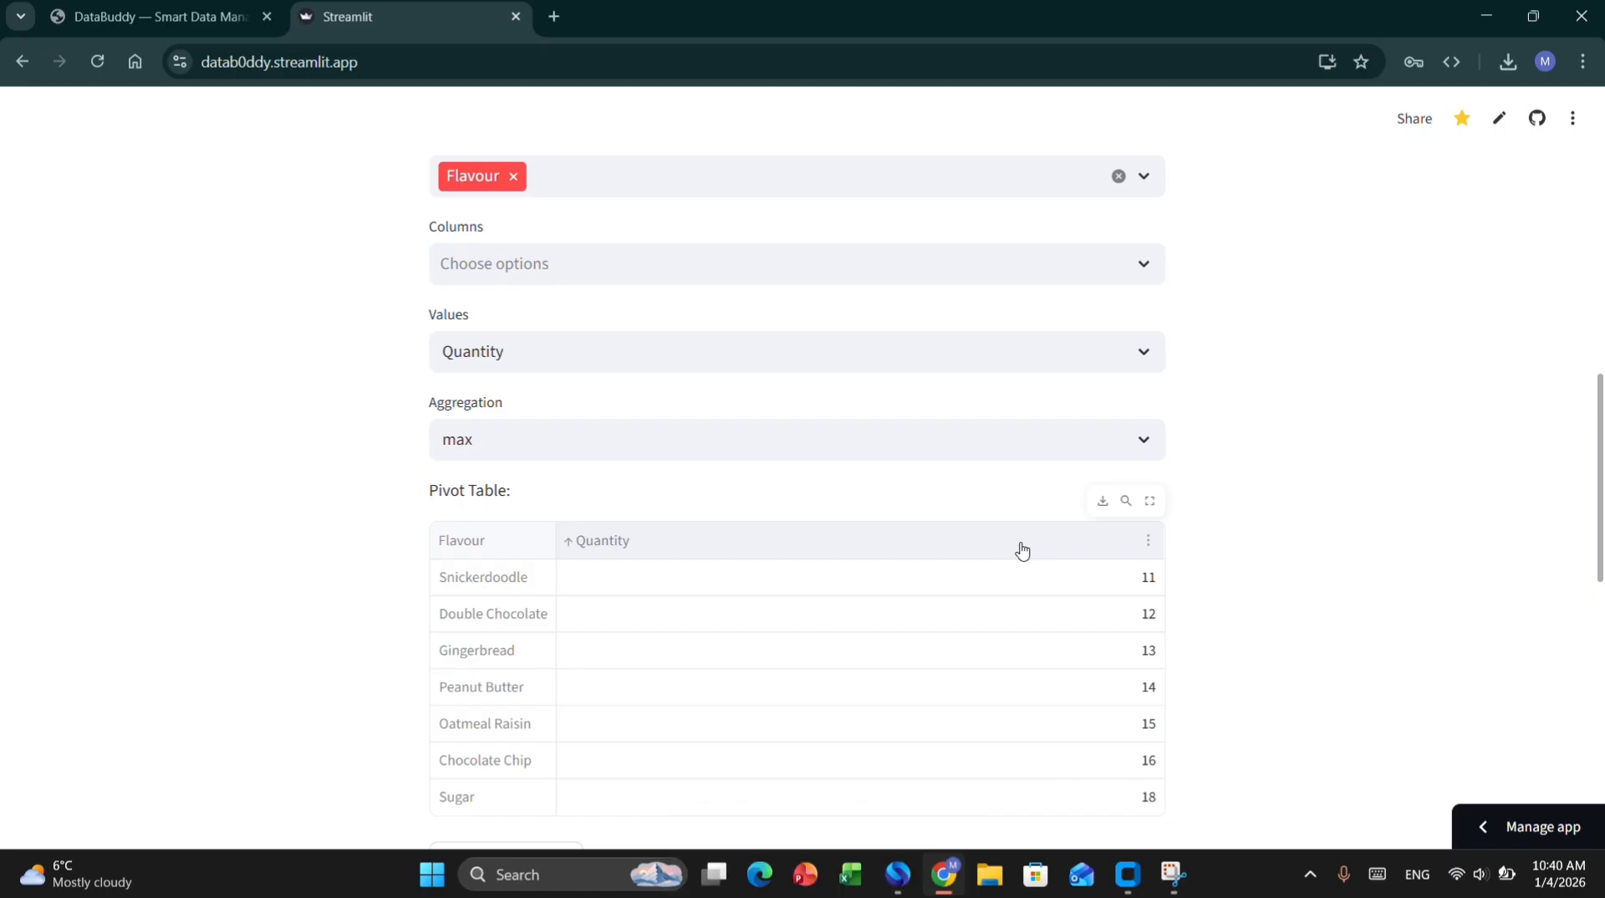
pyautogui.click(1021, 549)
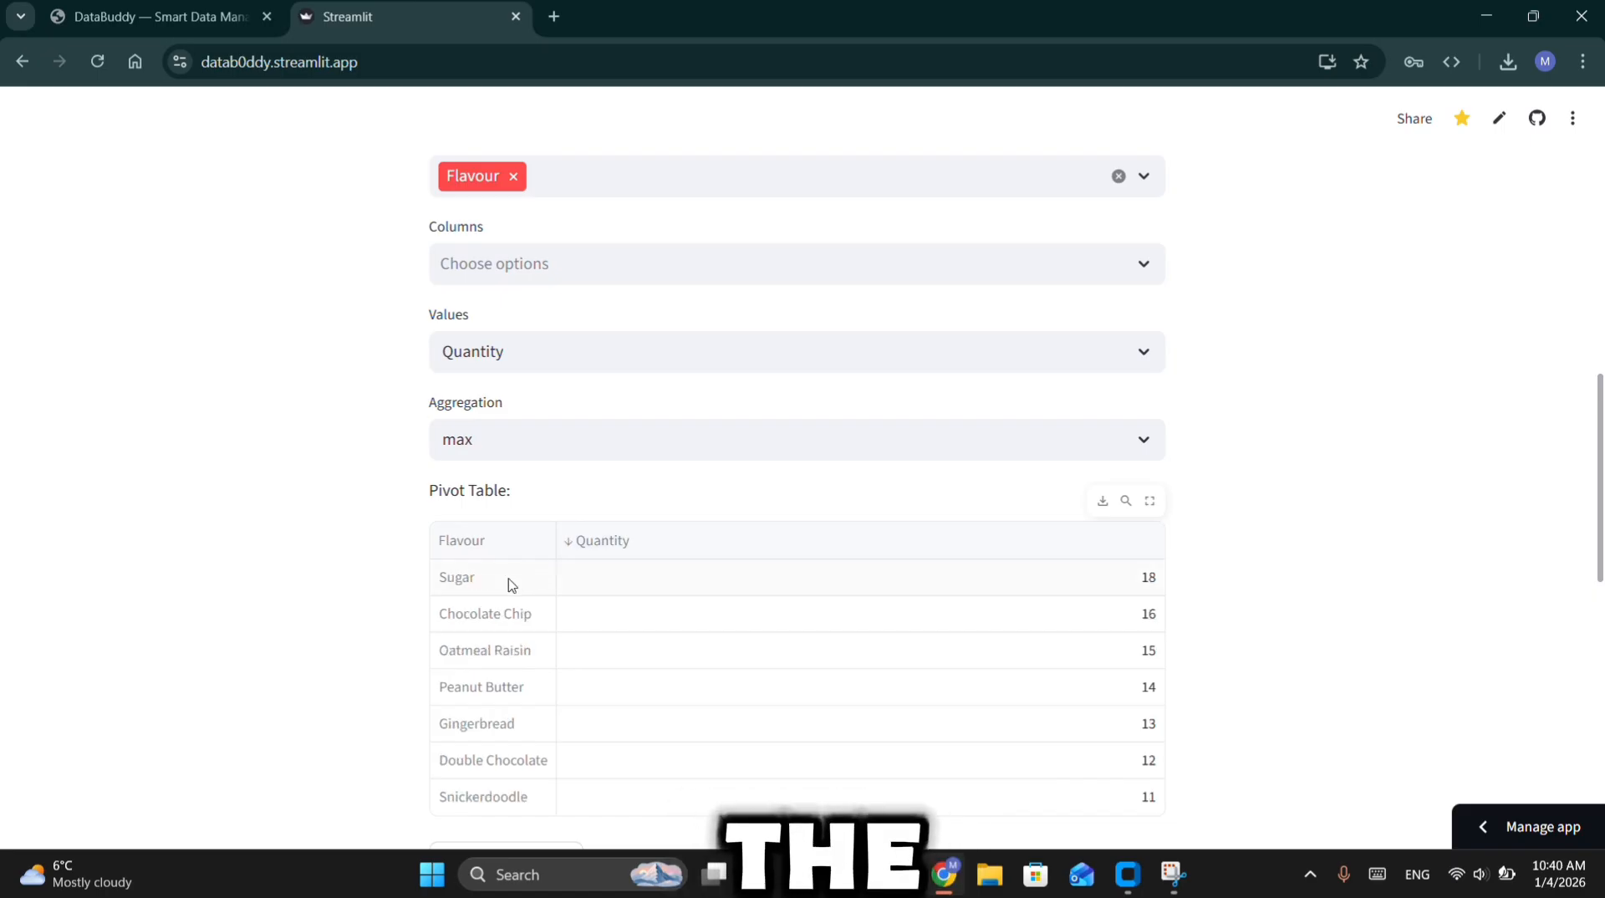
pyautogui.moveTo(509, 583); pyautogui.dragTo(663, 616)
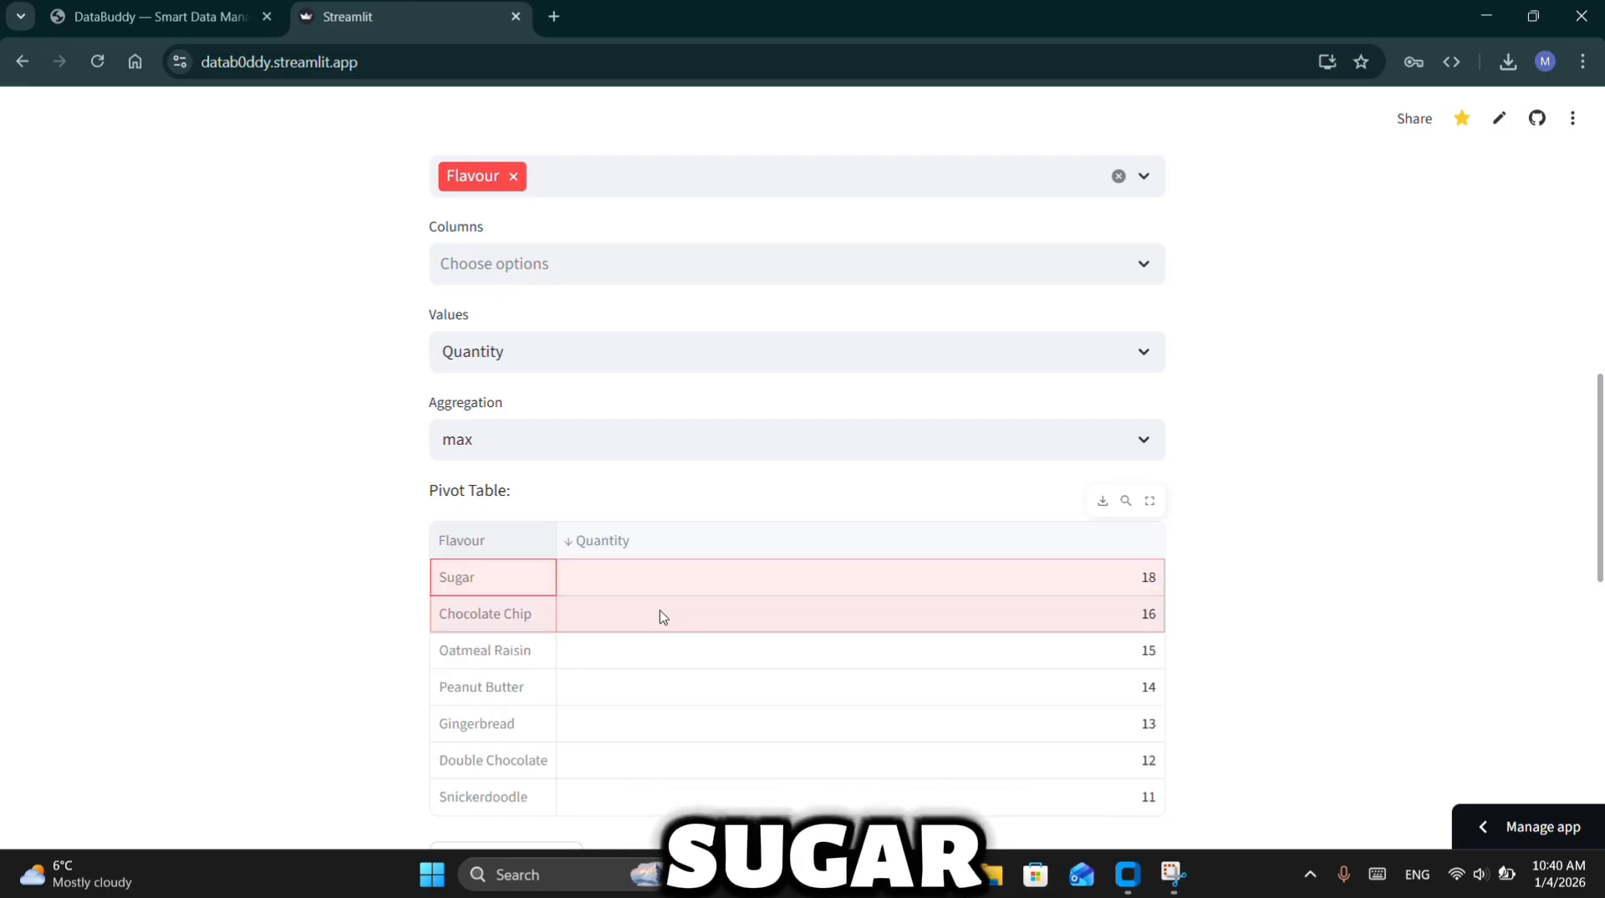
pyautogui.click(1275, 496)
pyautogui.scroll(4, 1275, 496)
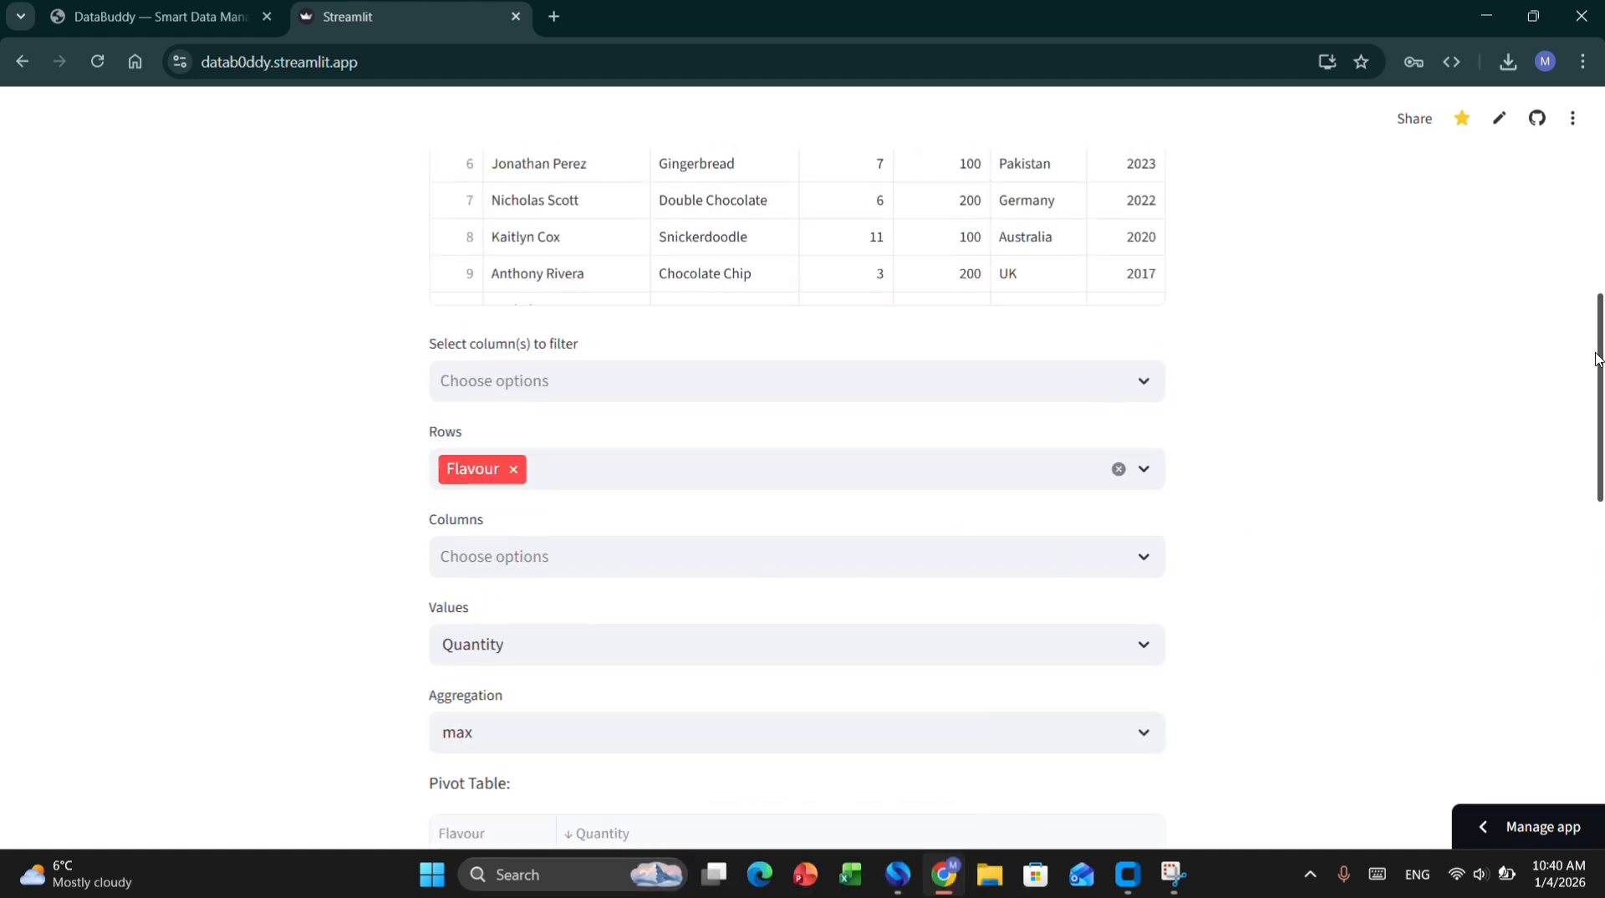
pyautogui.moveTo(1599, 360); pyautogui.dragTo(1599, 366)
pyautogui.click(483, 381)
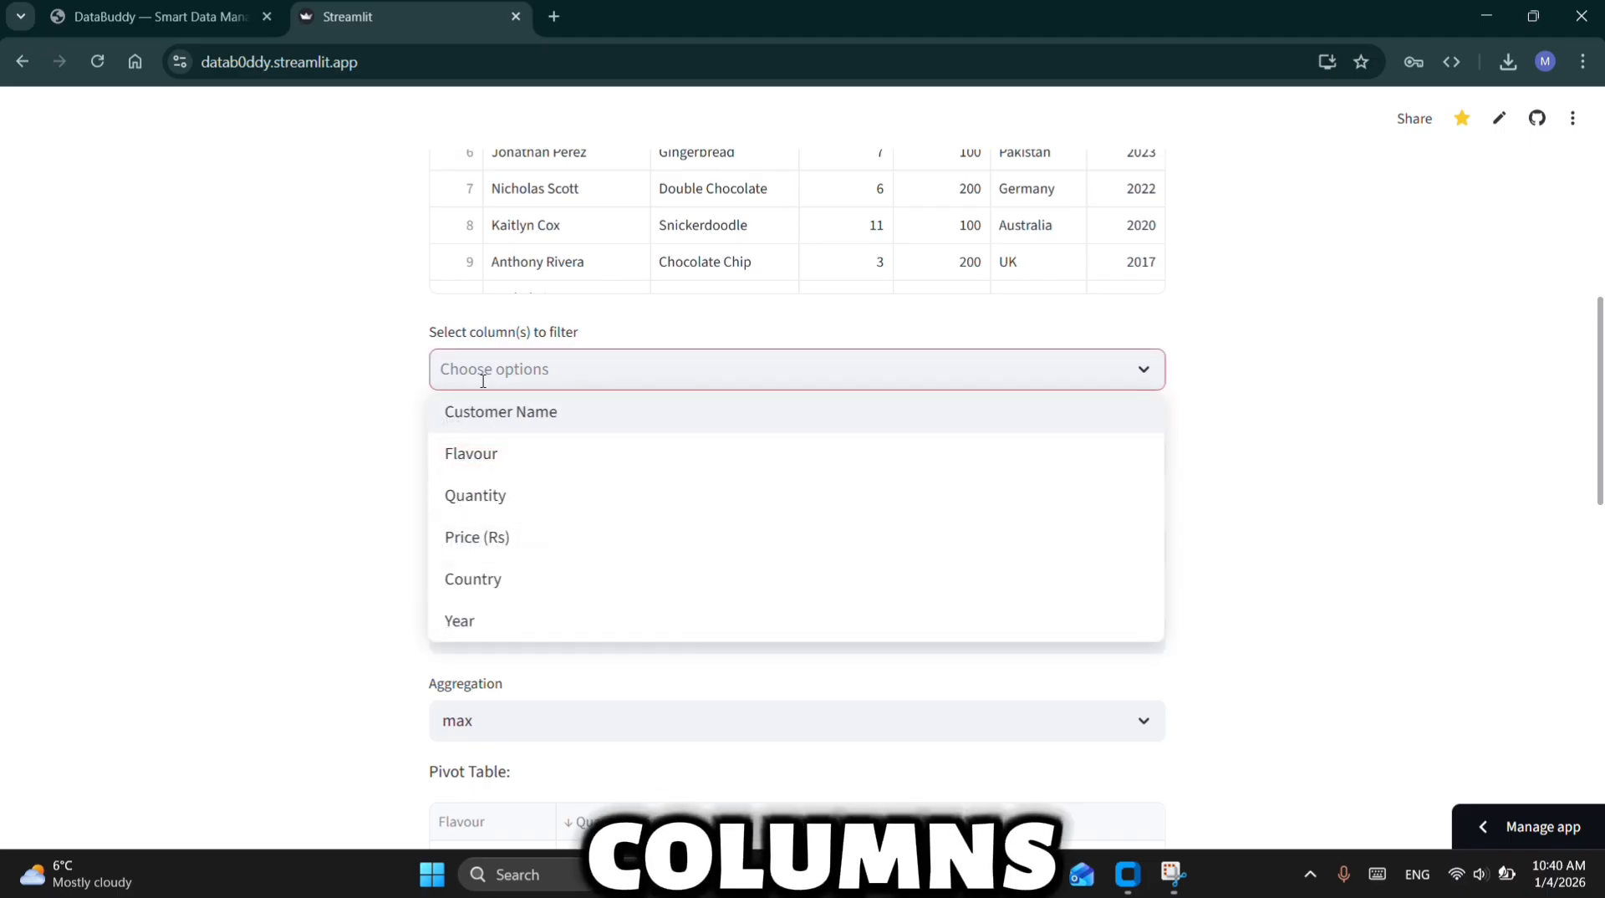
pyautogui.click(165, 494)
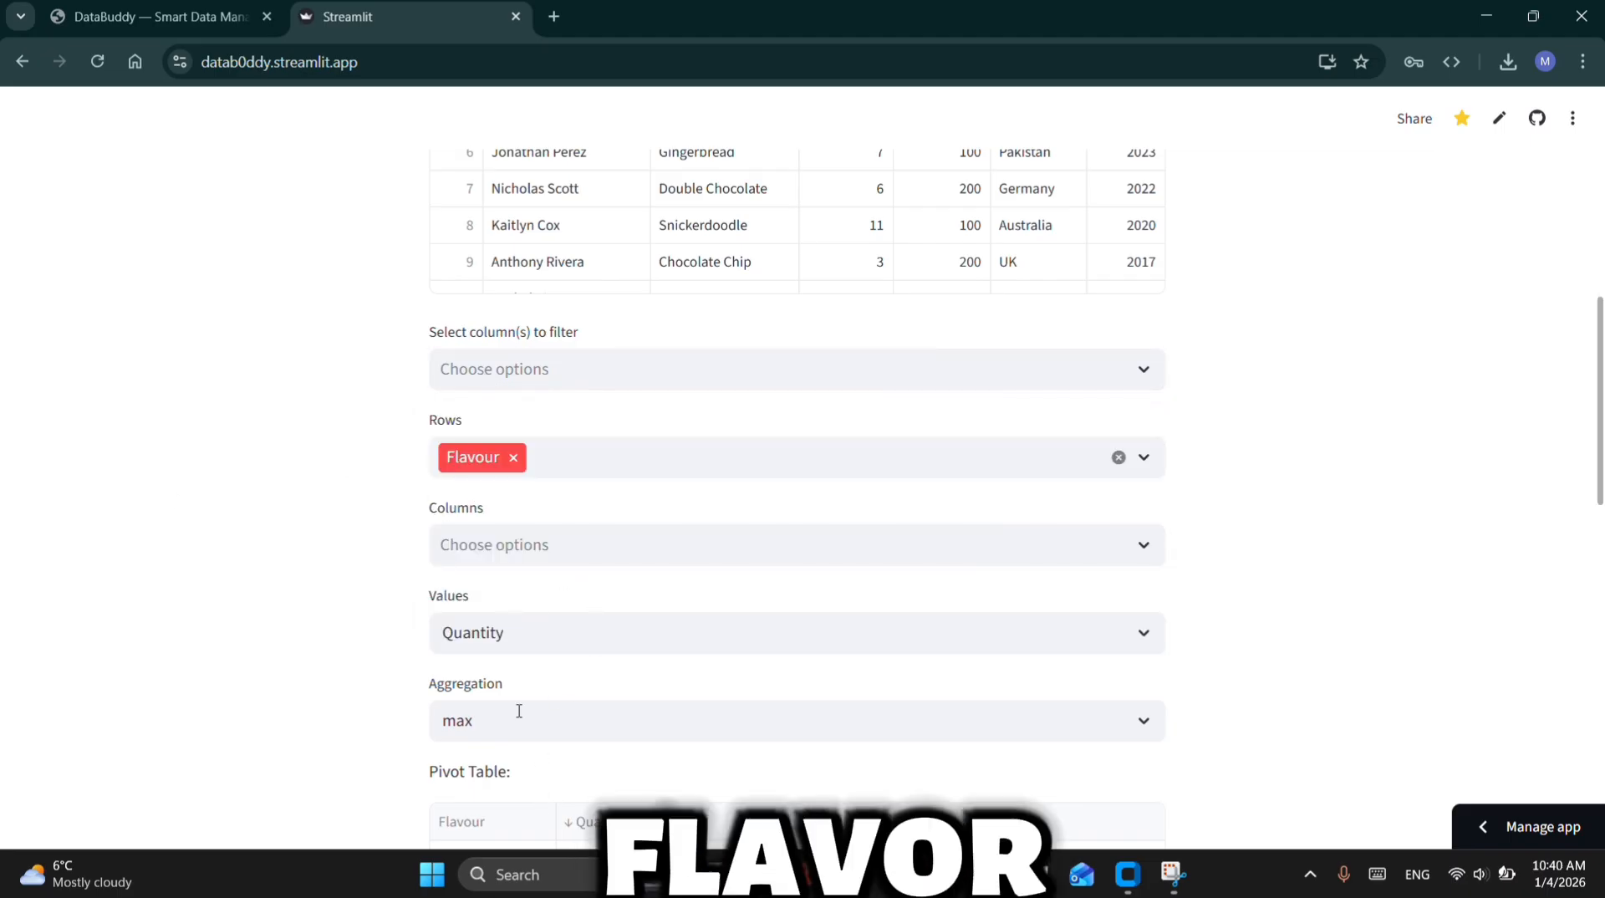
# Replace Flavour with Customer Name as the pivot table's row field
pyautogui.click(547, 464)
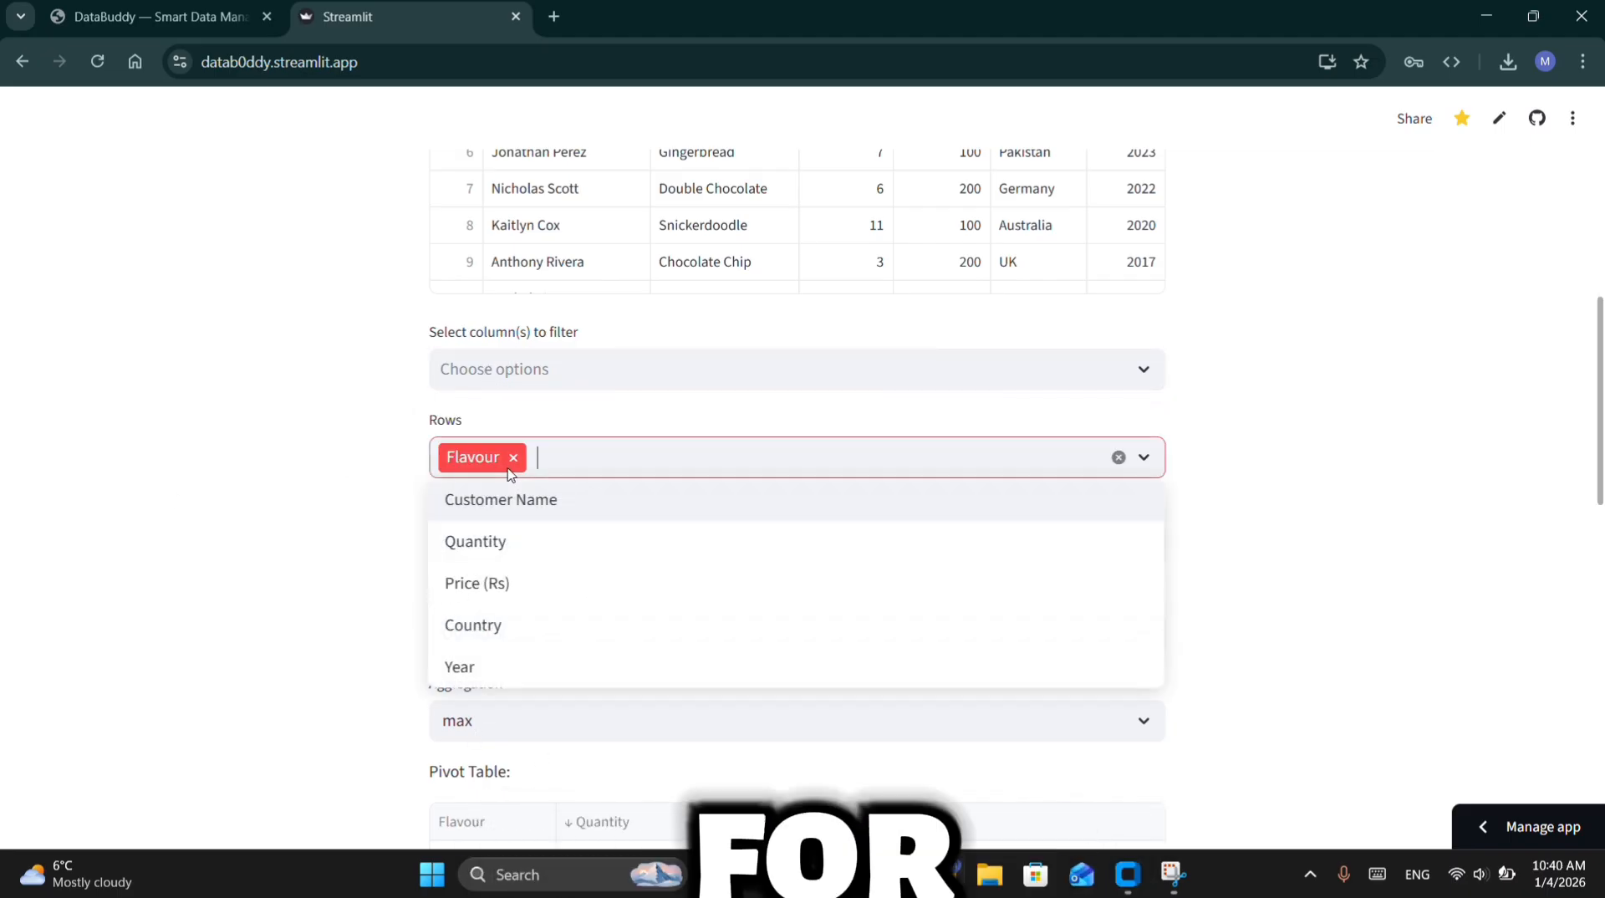
pyautogui.click(507, 499)
pyautogui.click(514, 457)
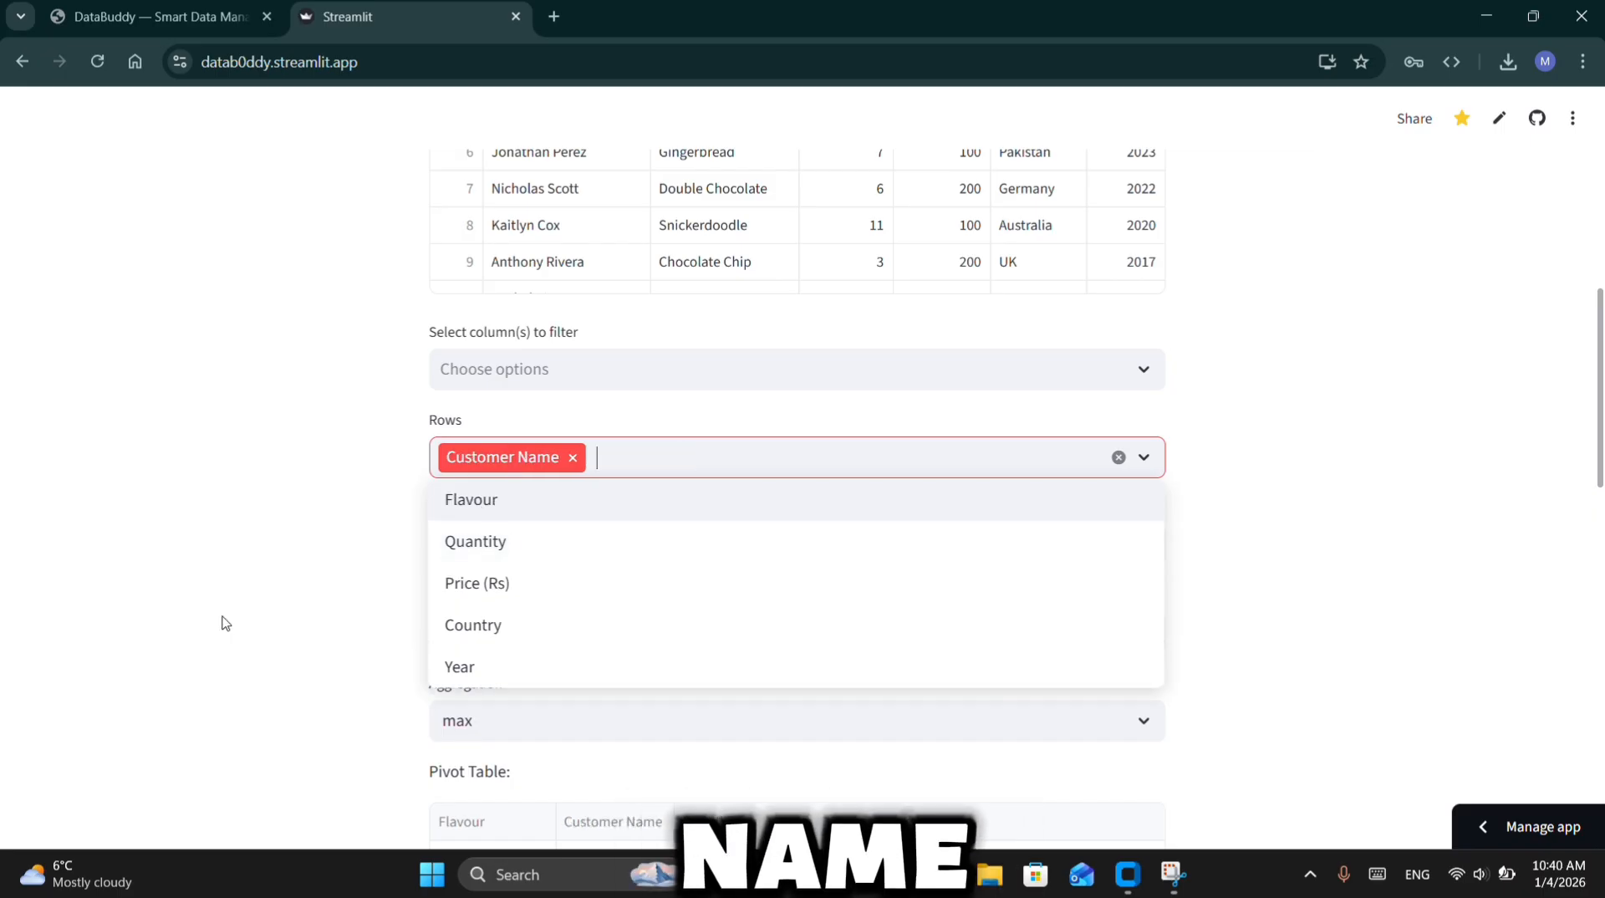
pyautogui.click(223, 618)
pyautogui.click(507, 641)
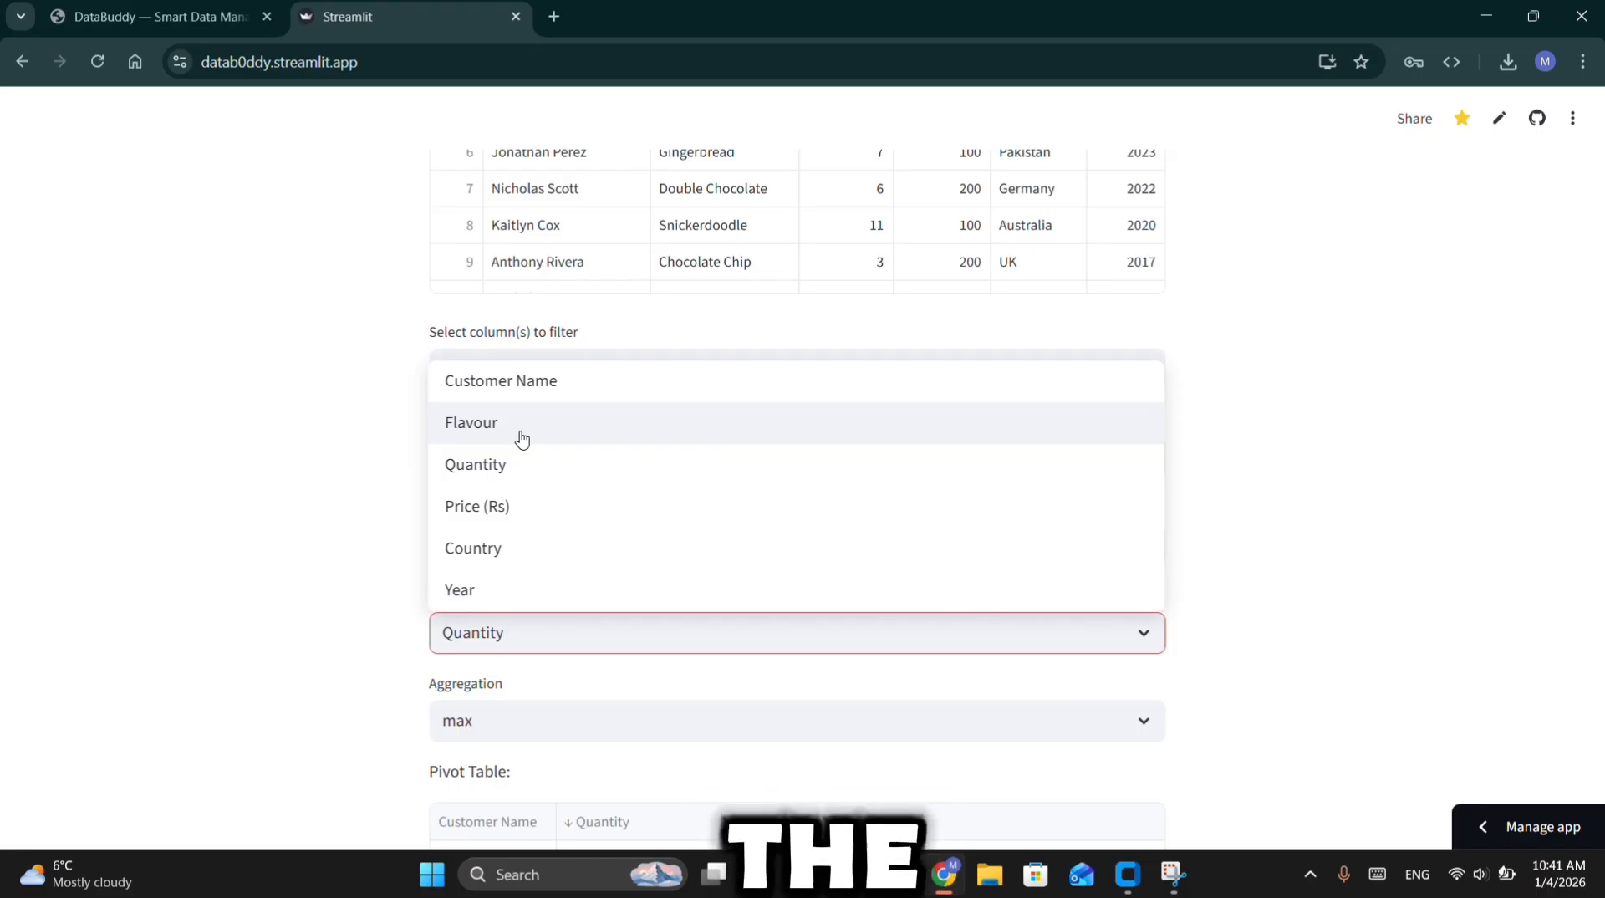
pyautogui.click(315, 490)
# Change the pivot table's row field back to Flavour and set its values to Price (Rs)
pyautogui.click(572, 457)
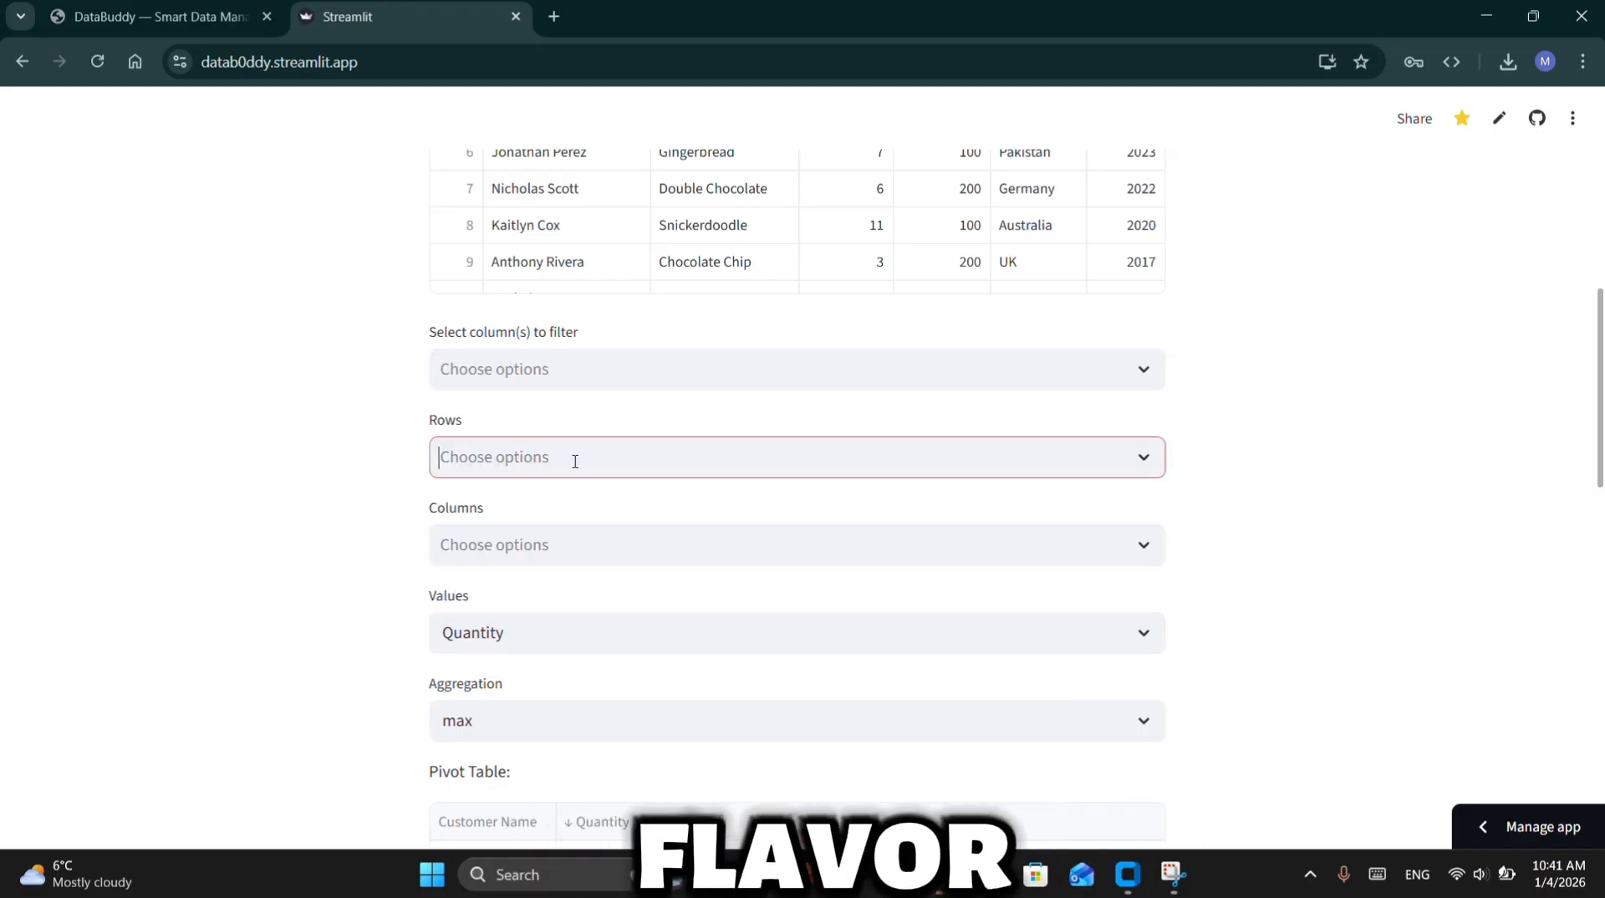
pyautogui.click(573, 459)
pyautogui.click(503, 555)
pyautogui.click(290, 583)
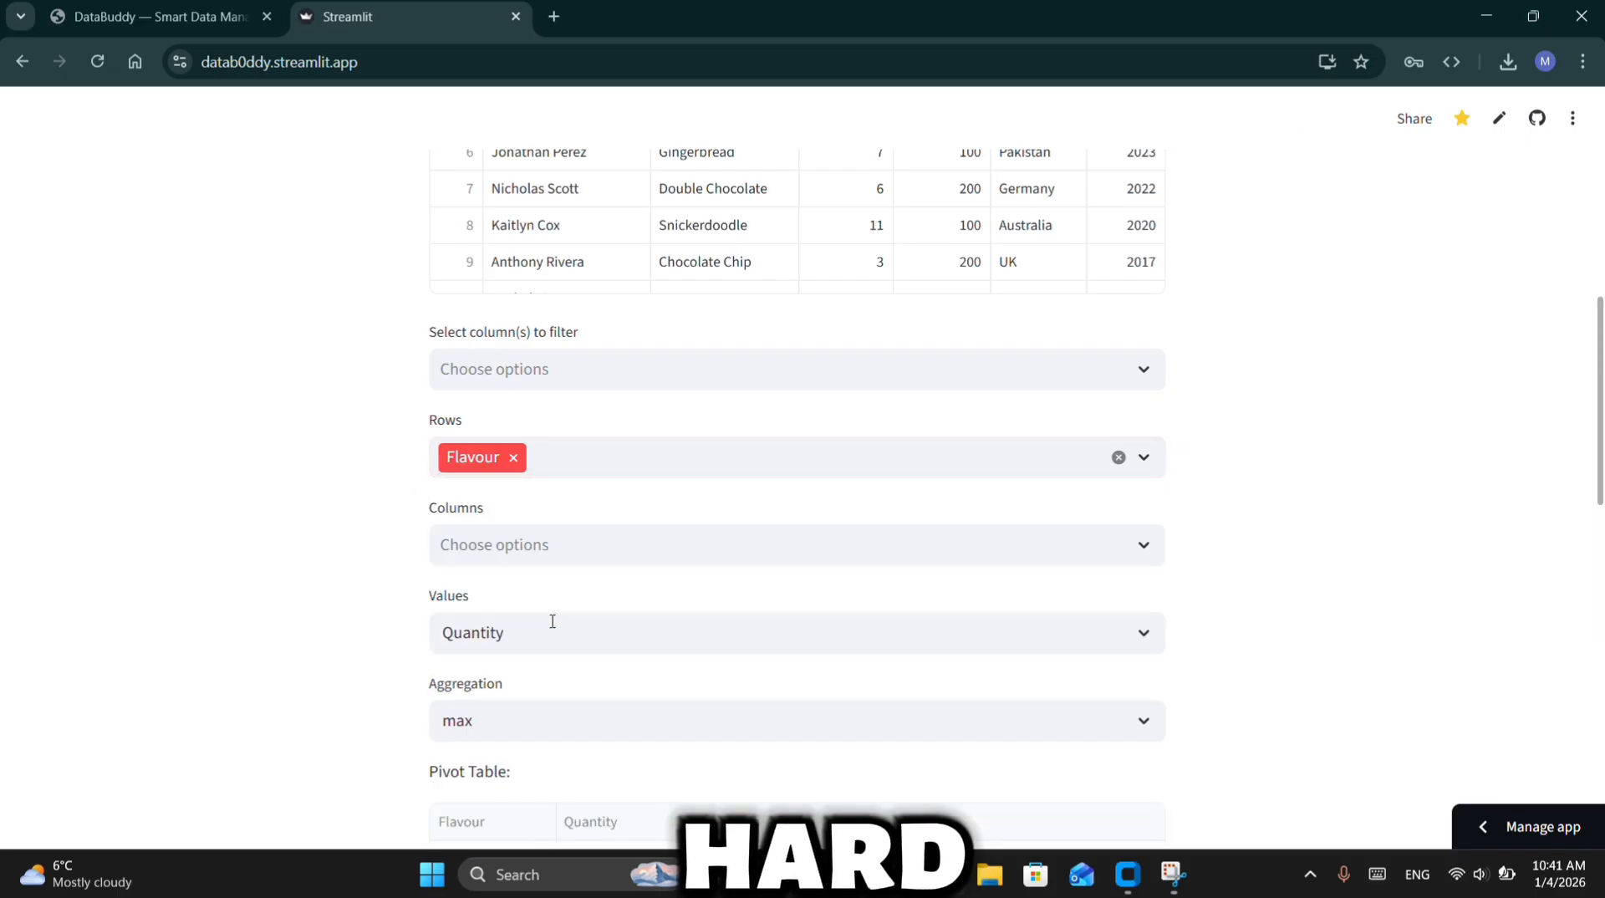
pyautogui.click(548, 622)
pyautogui.click(512, 504)
pyautogui.click(92, 615)
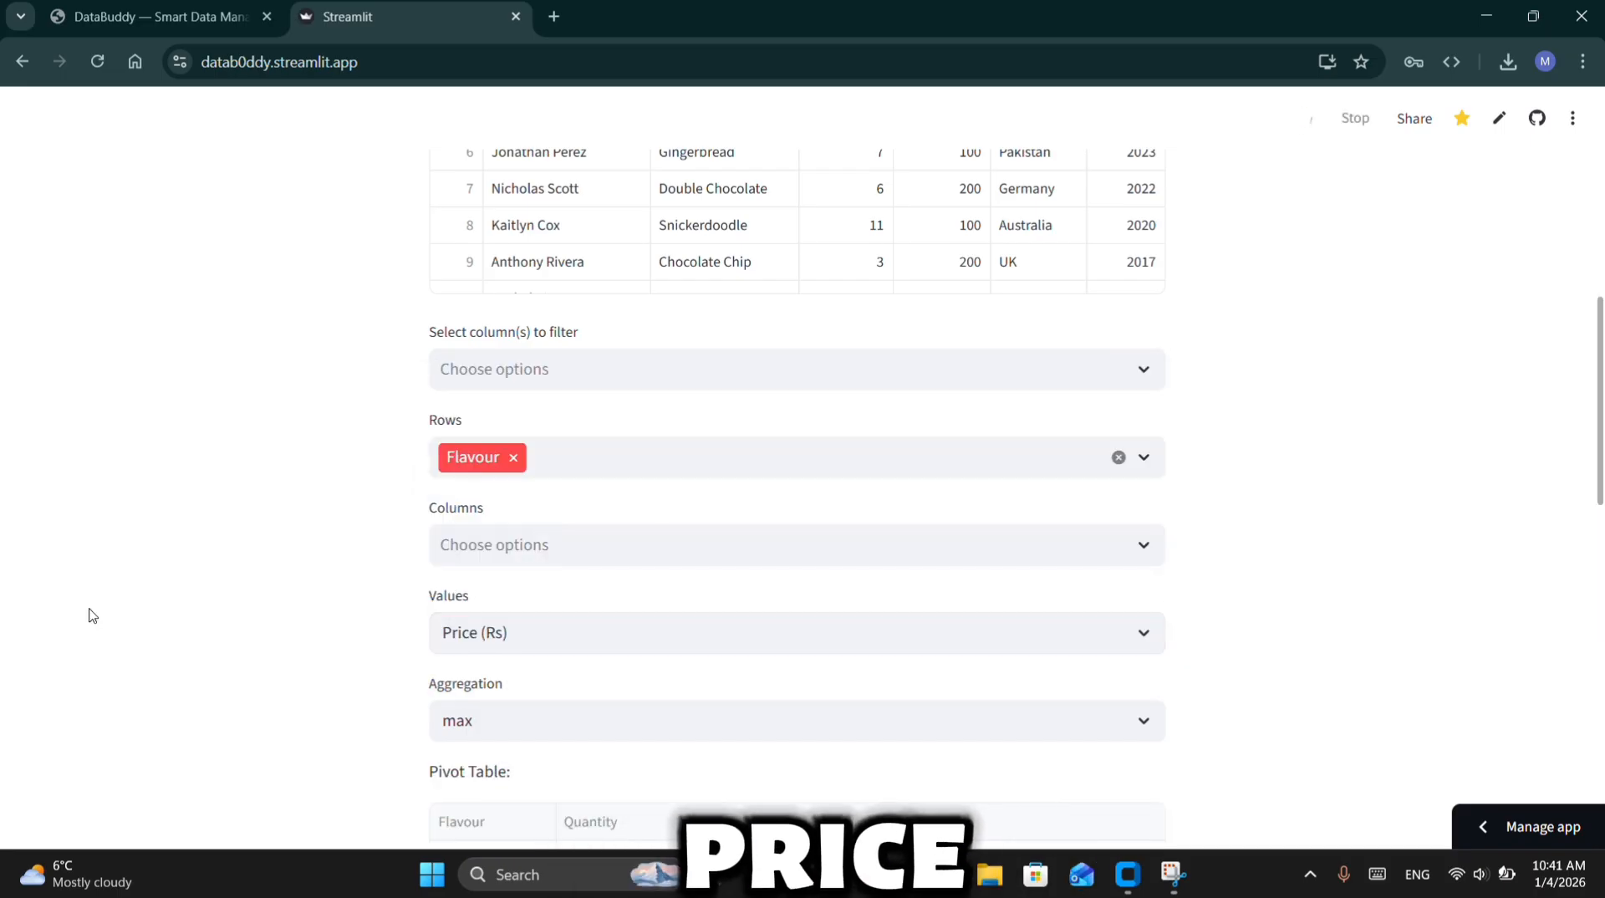
# Add a filter on the Customer Name column and clear all customers selected in it
pyautogui.click(563, 371)
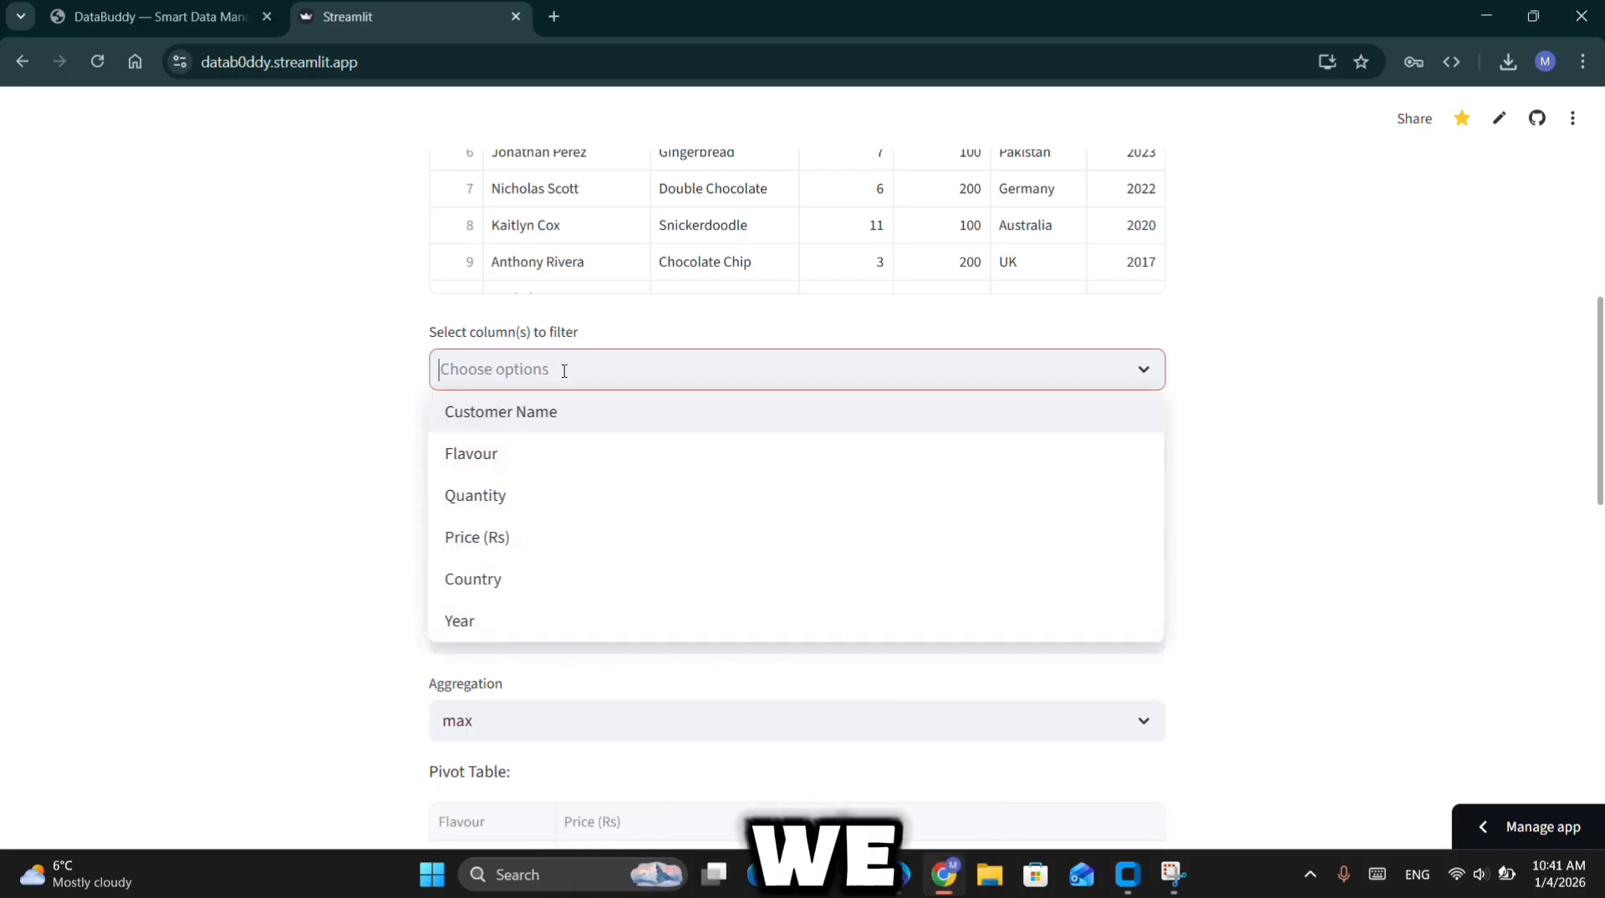
pyautogui.click(505, 409)
pyautogui.click(267, 511)
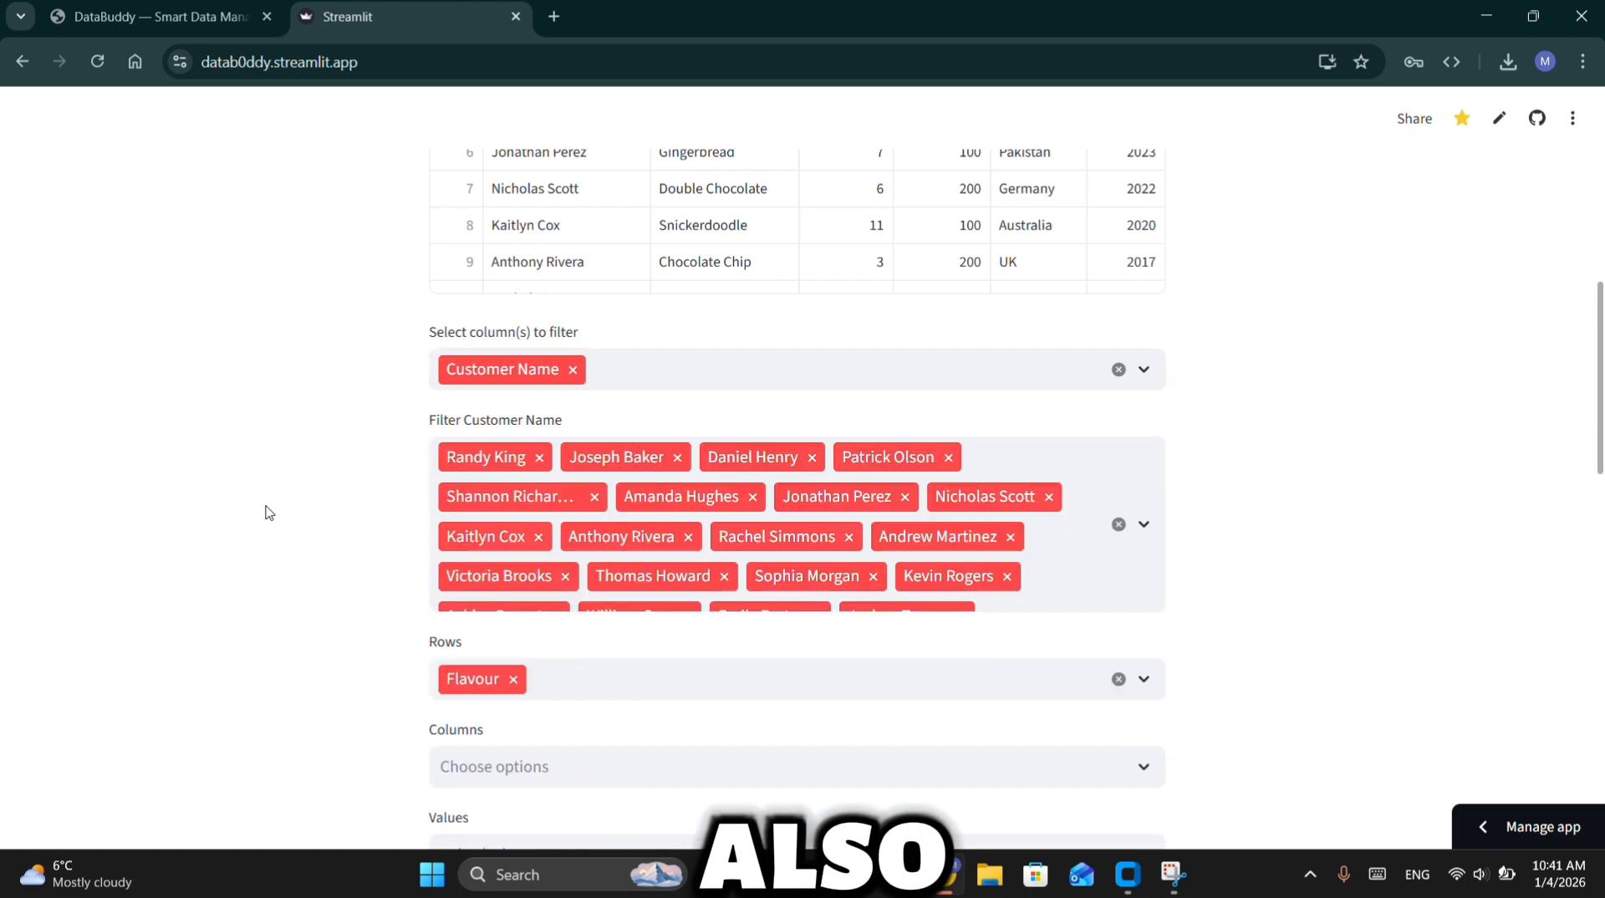
pyautogui.scroll(-5, 268, 512)
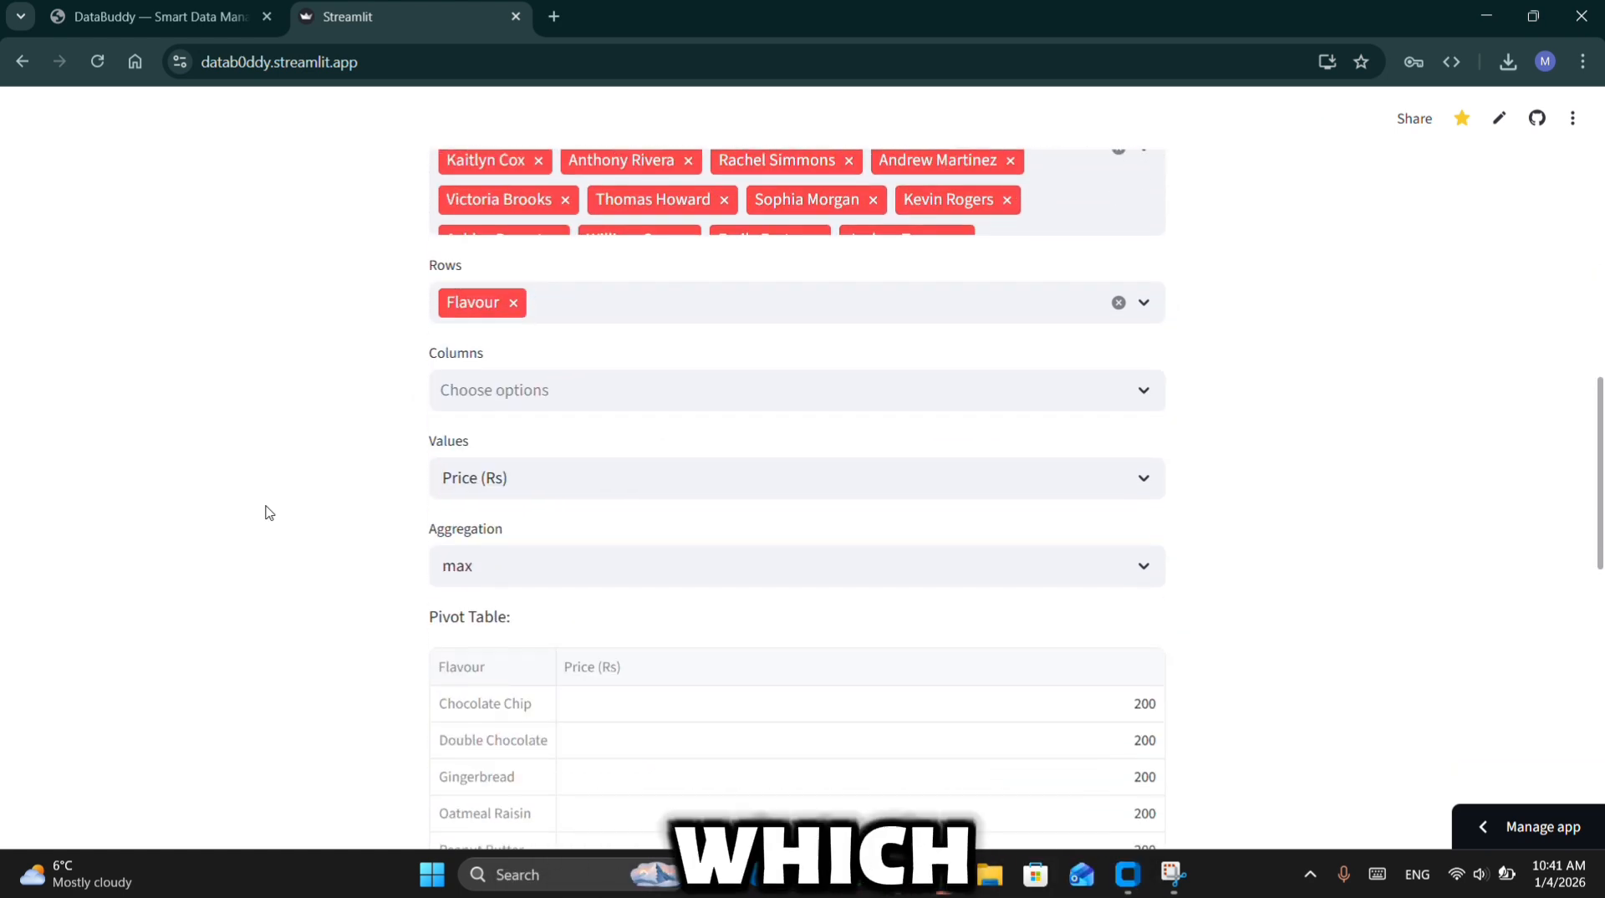
pyautogui.scroll(1, 268, 511)
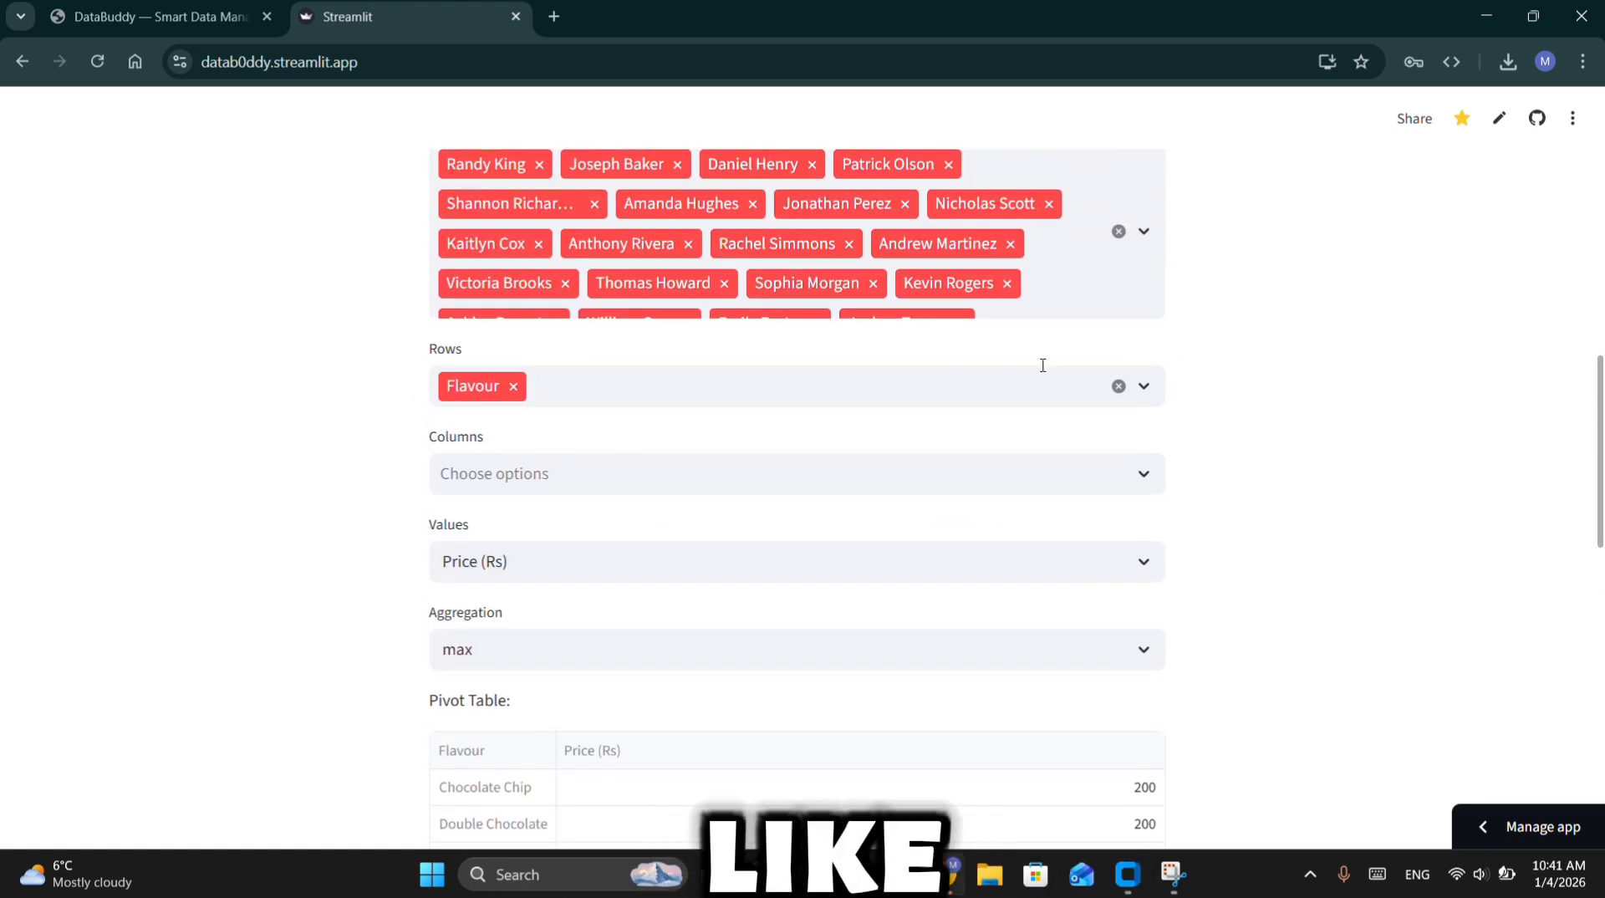
pyautogui.click(1118, 231)
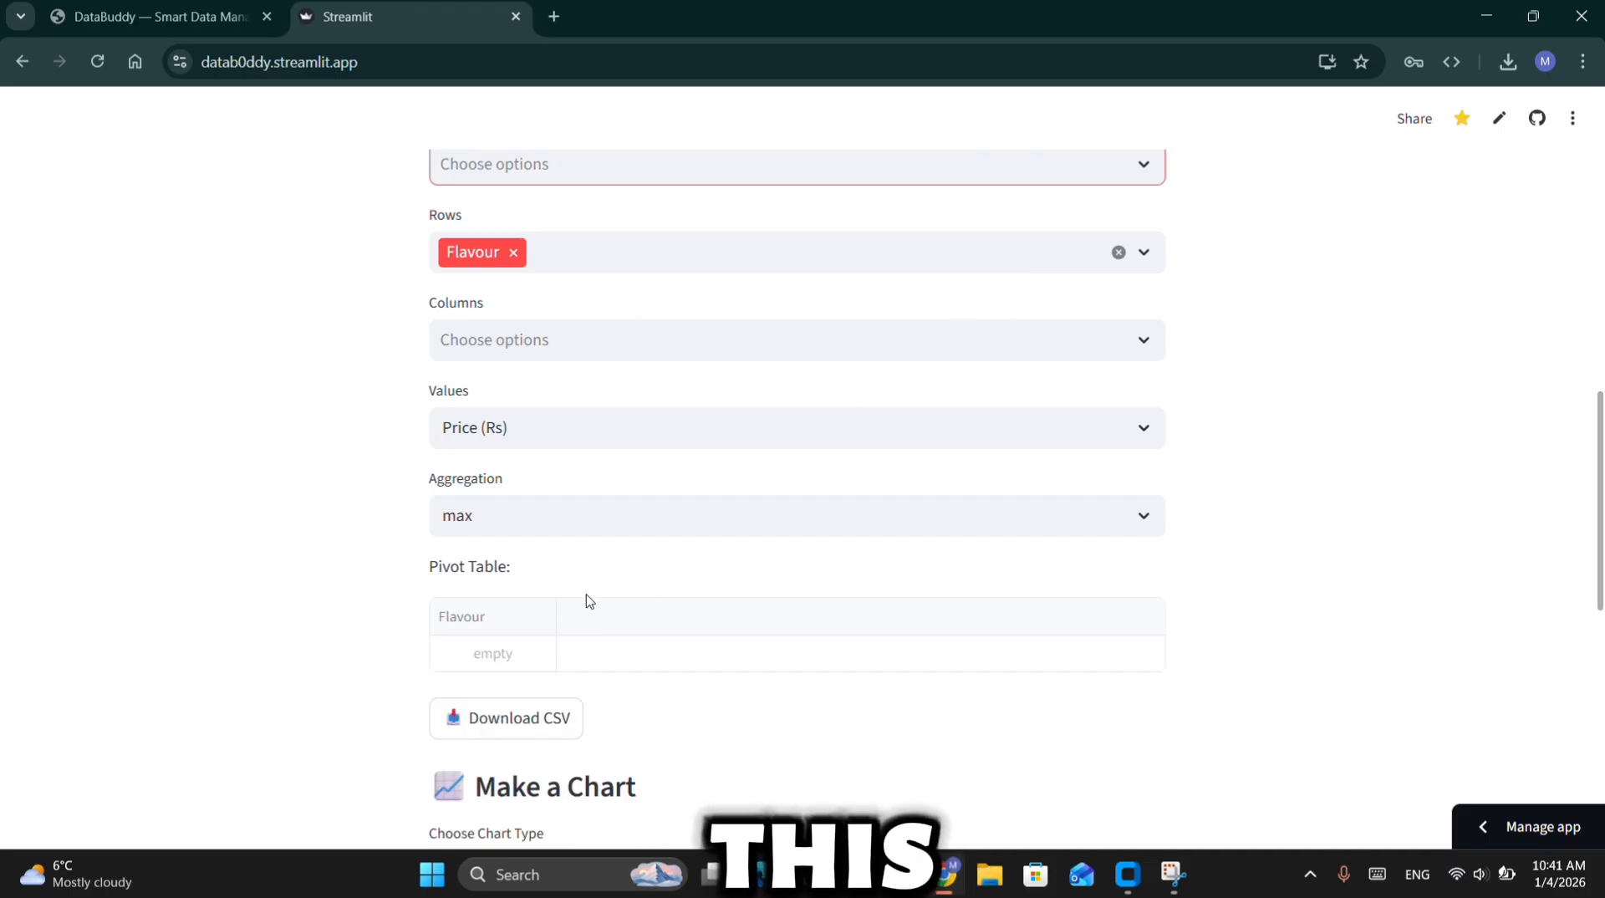
# Filter the pivot table to the first customer in the list and highlight the Sugar row
pyautogui.click(566, 170)
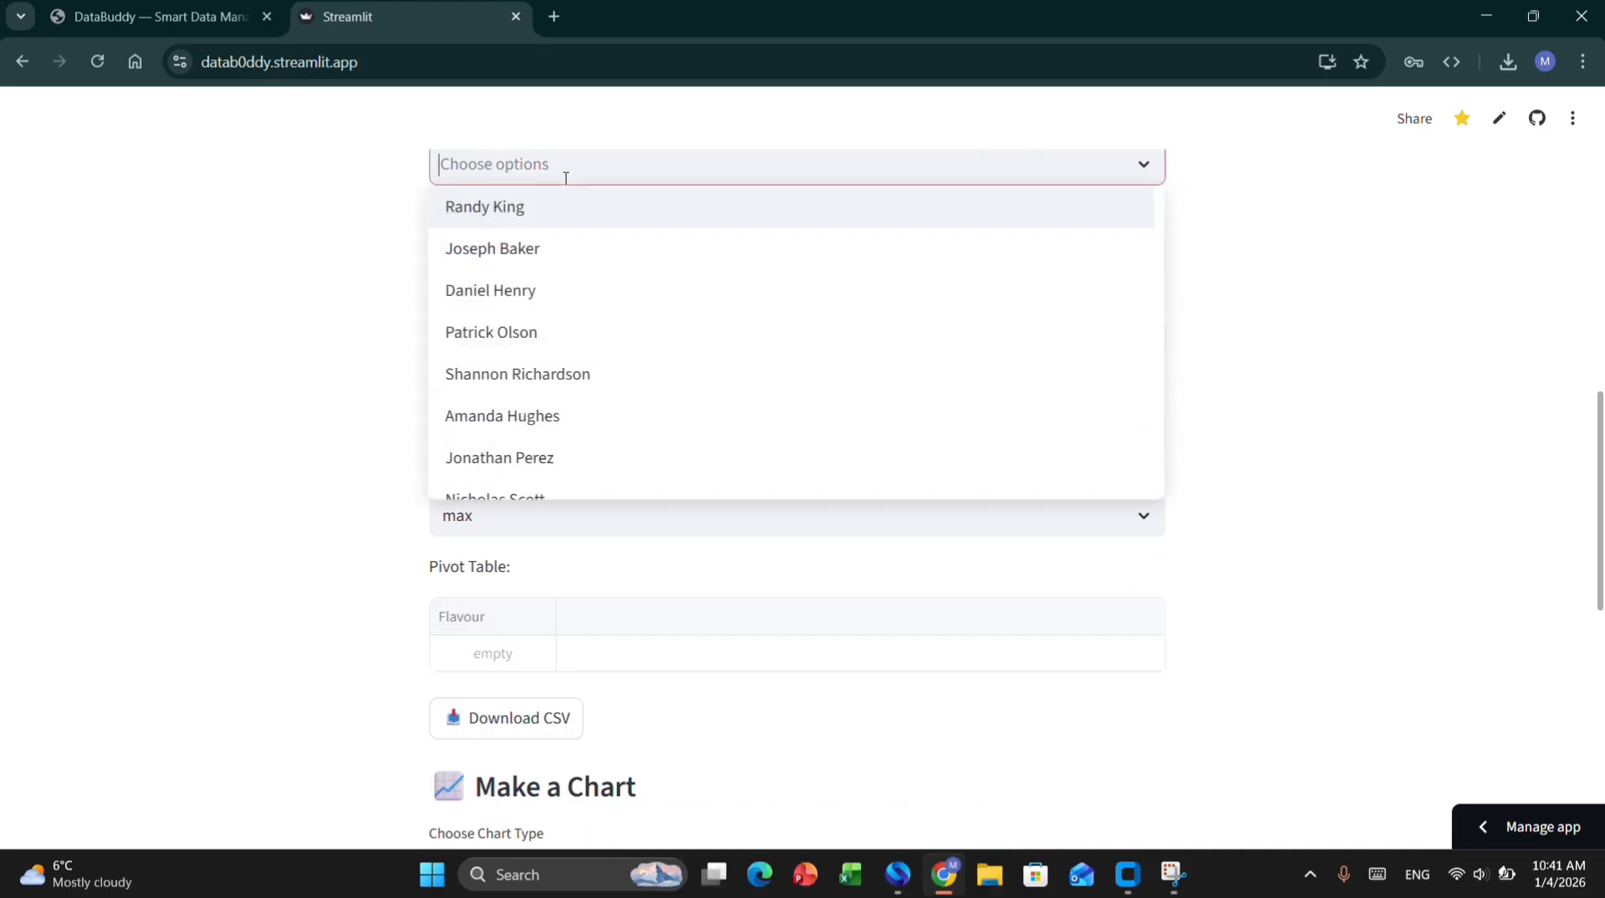
pyautogui.click(548, 224)
pyautogui.click(272, 290)
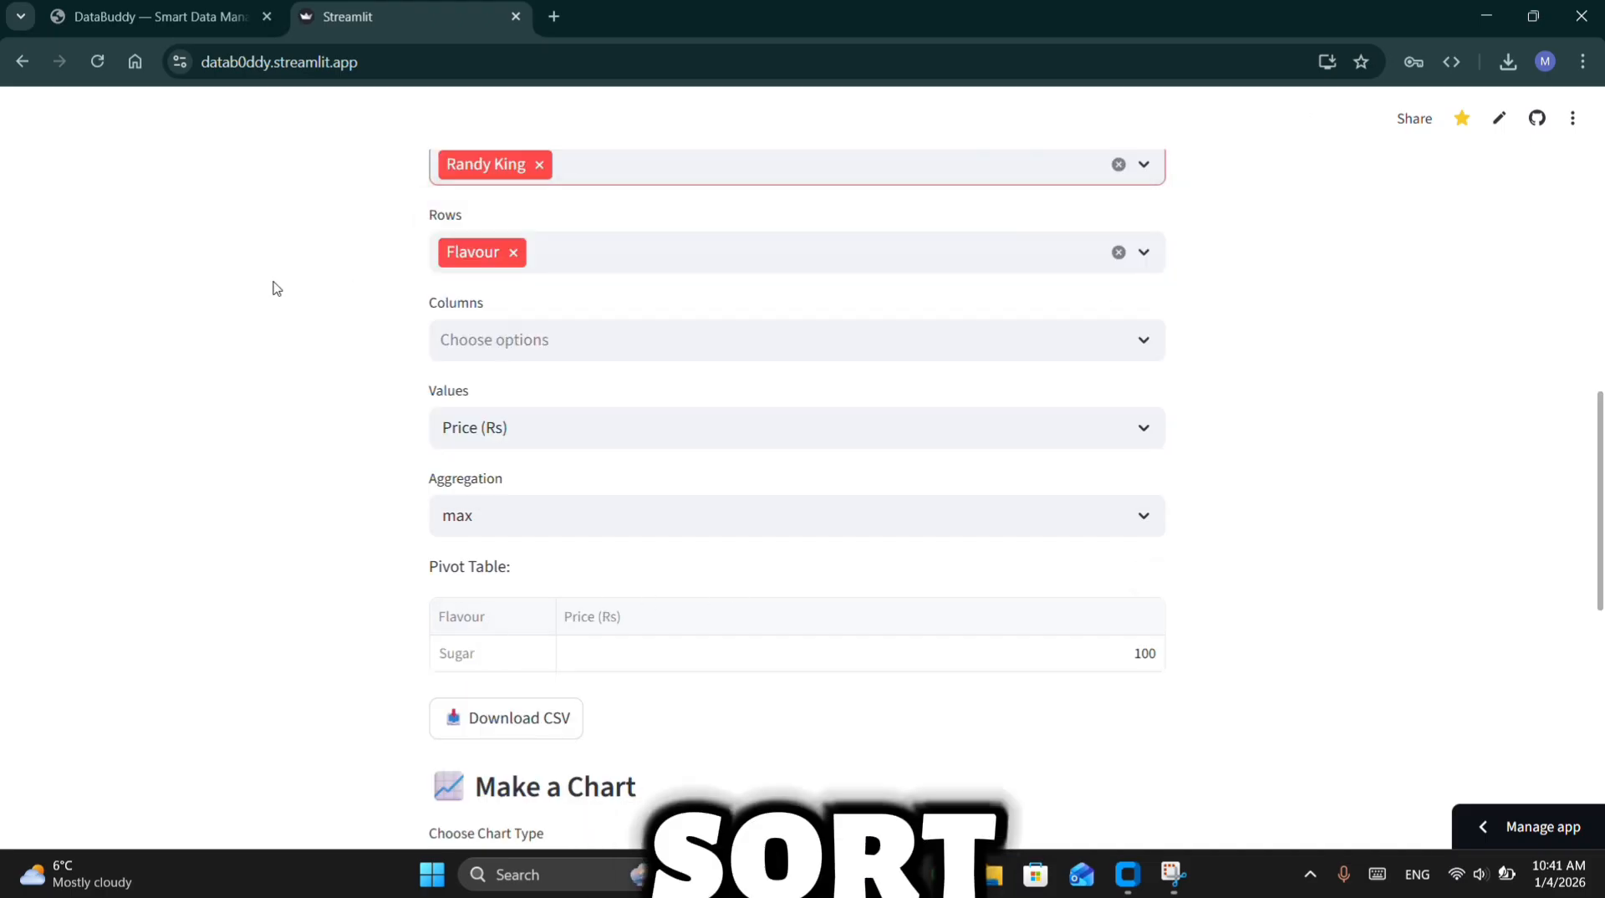
pyautogui.click(479, 657)
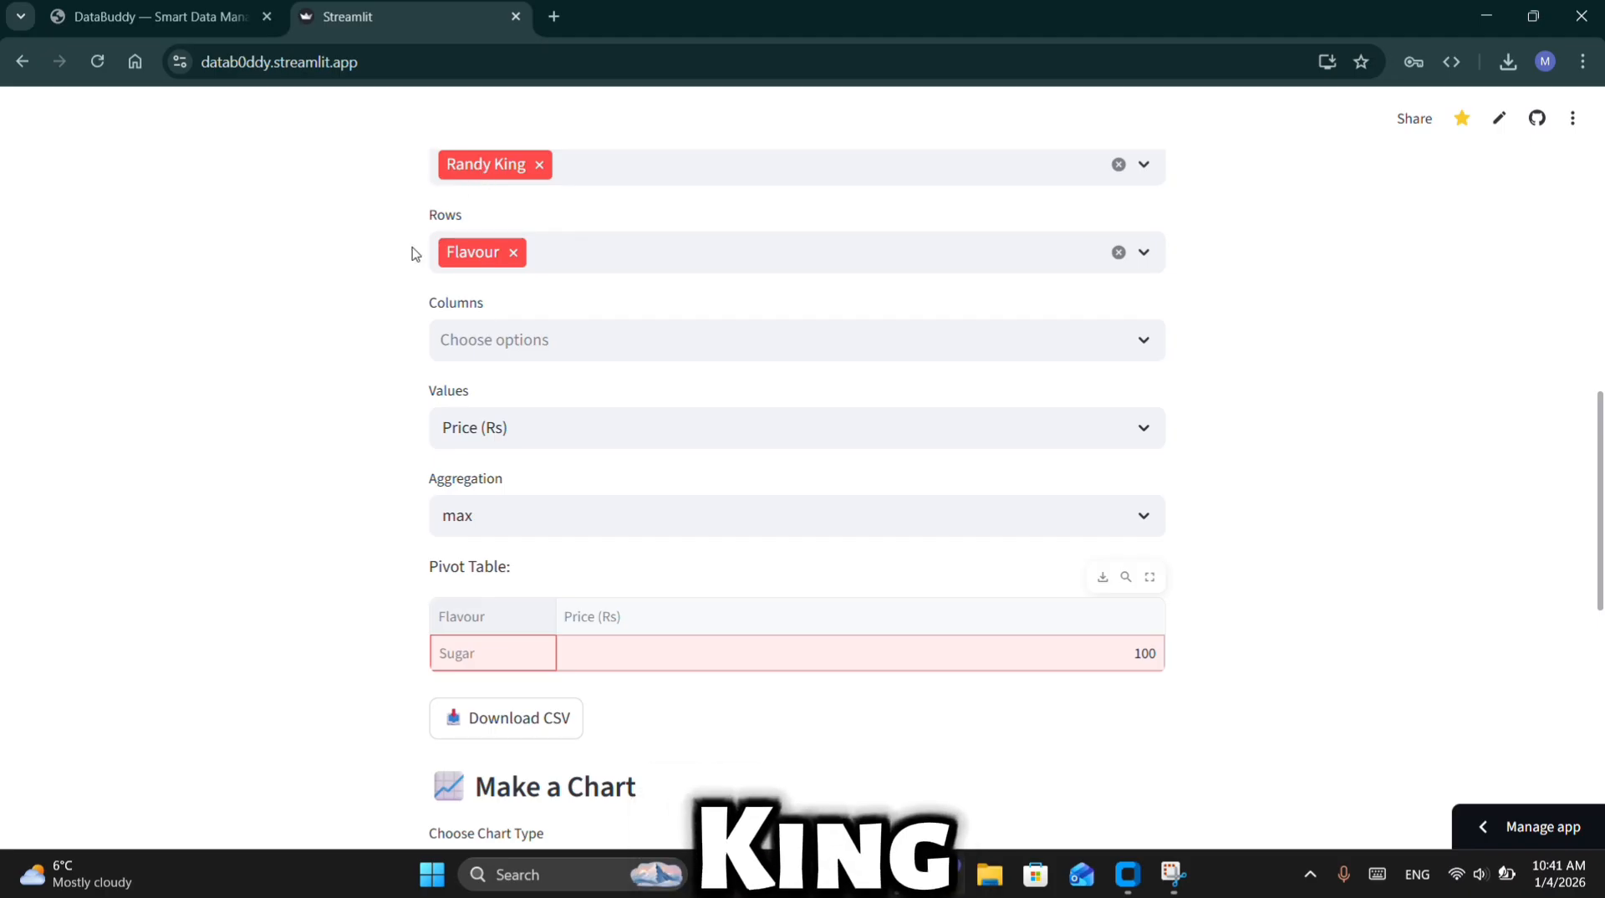
pyautogui.click(527, 293)
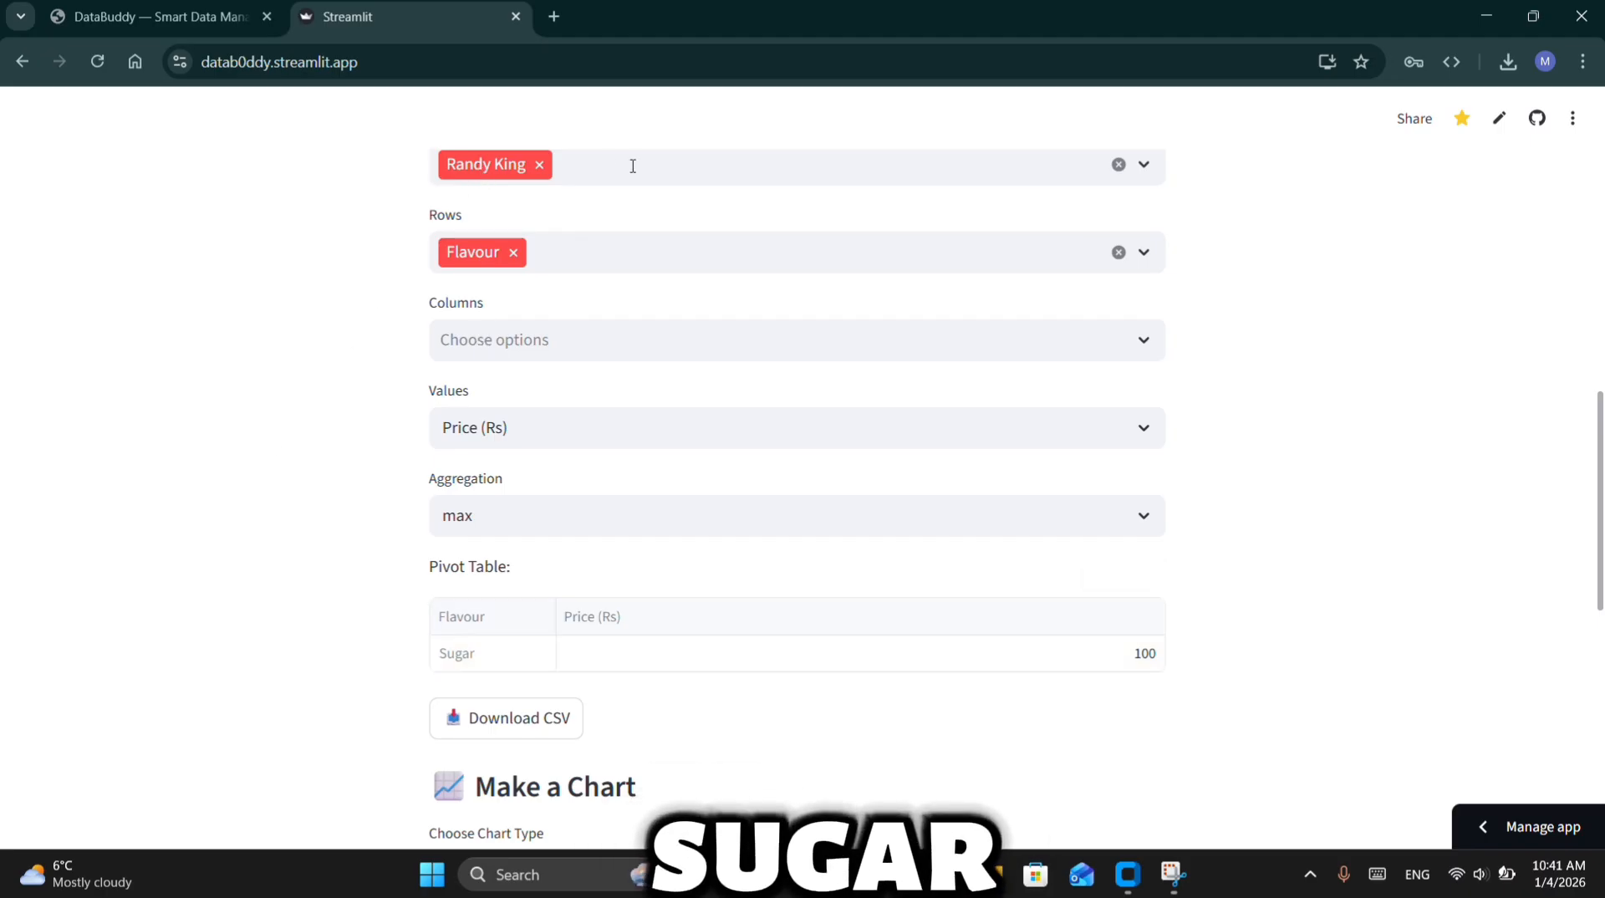
# Replace the customer in the filter with the last listed customer and add a second one from near the list's end
pyautogui.click(539, 164)
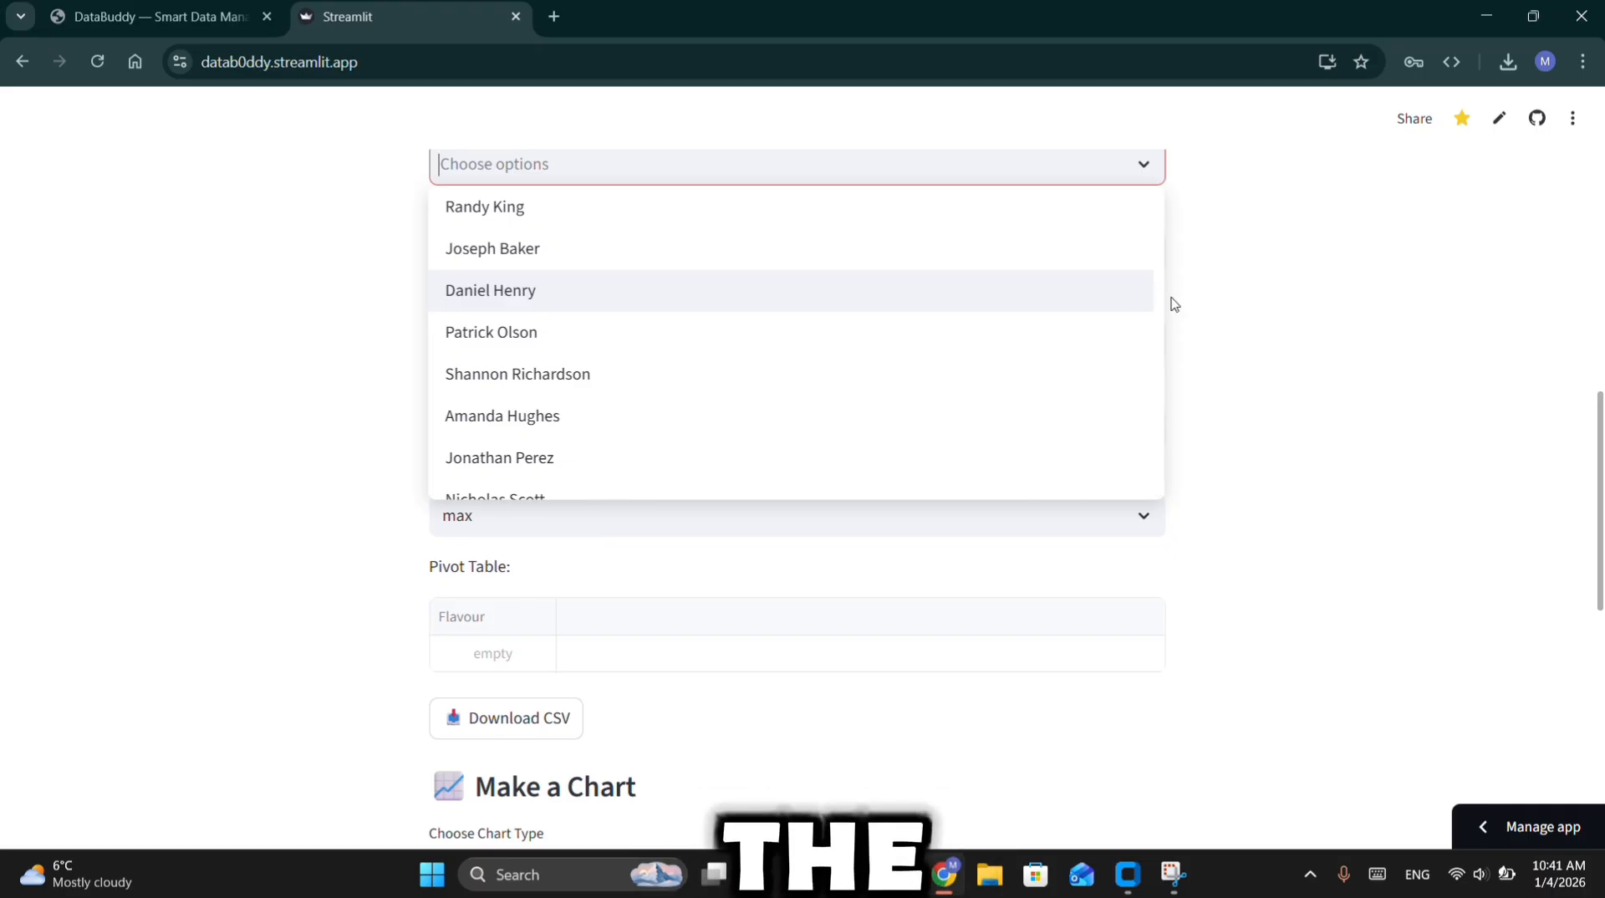
pyautogui.moveTo(1162, 318); pyautogui.dragTo(1078, 501)
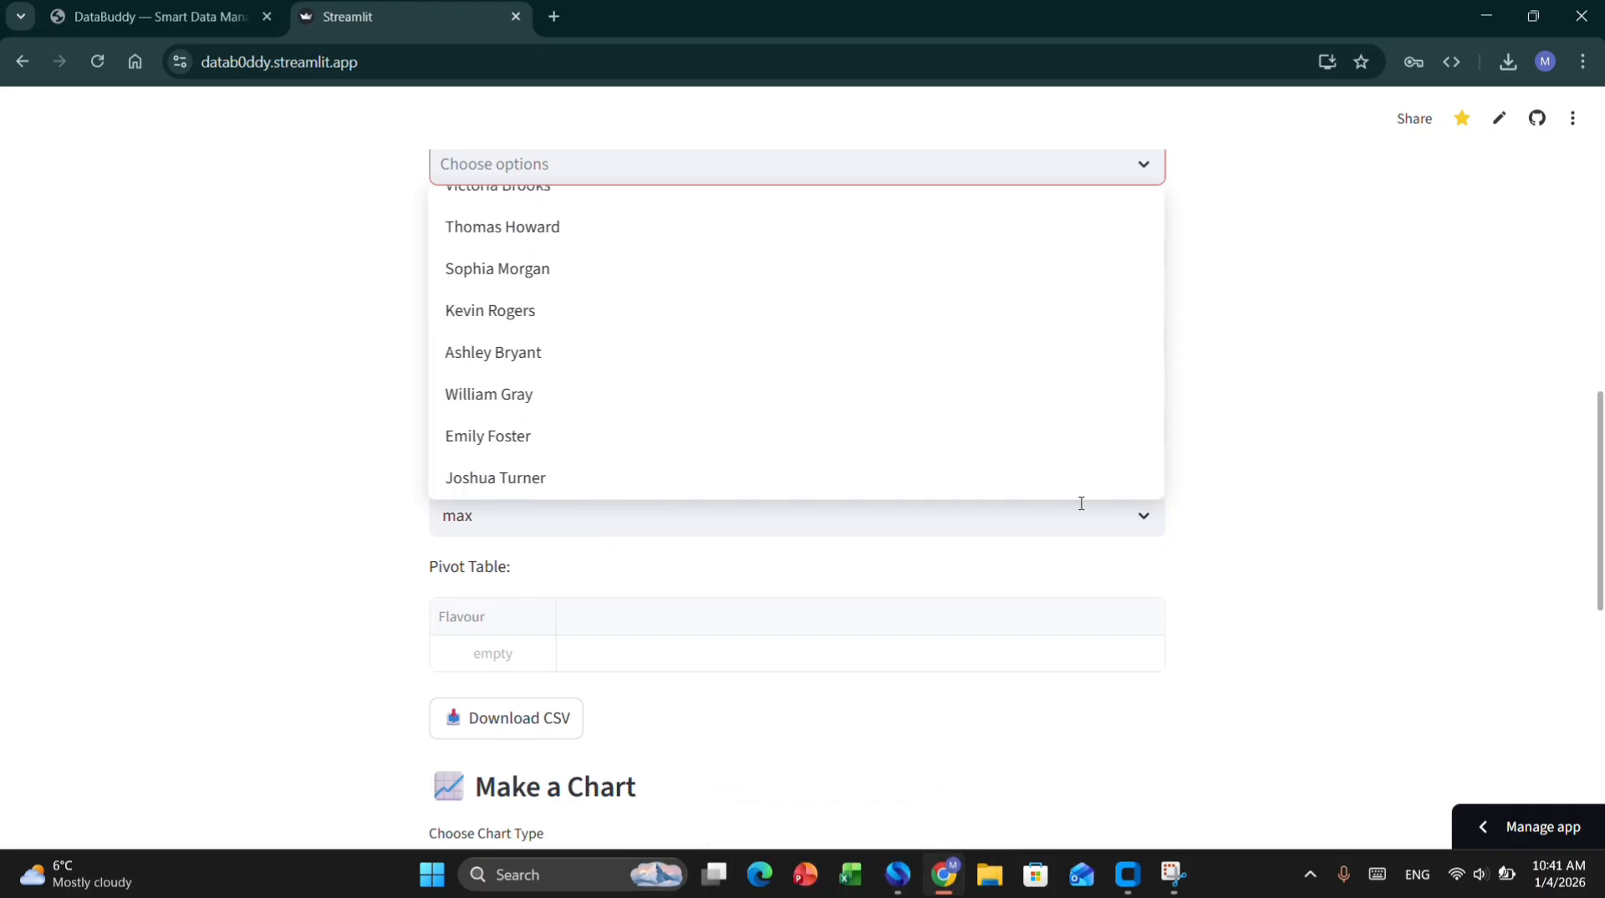
pyautogui.click(530, 495)
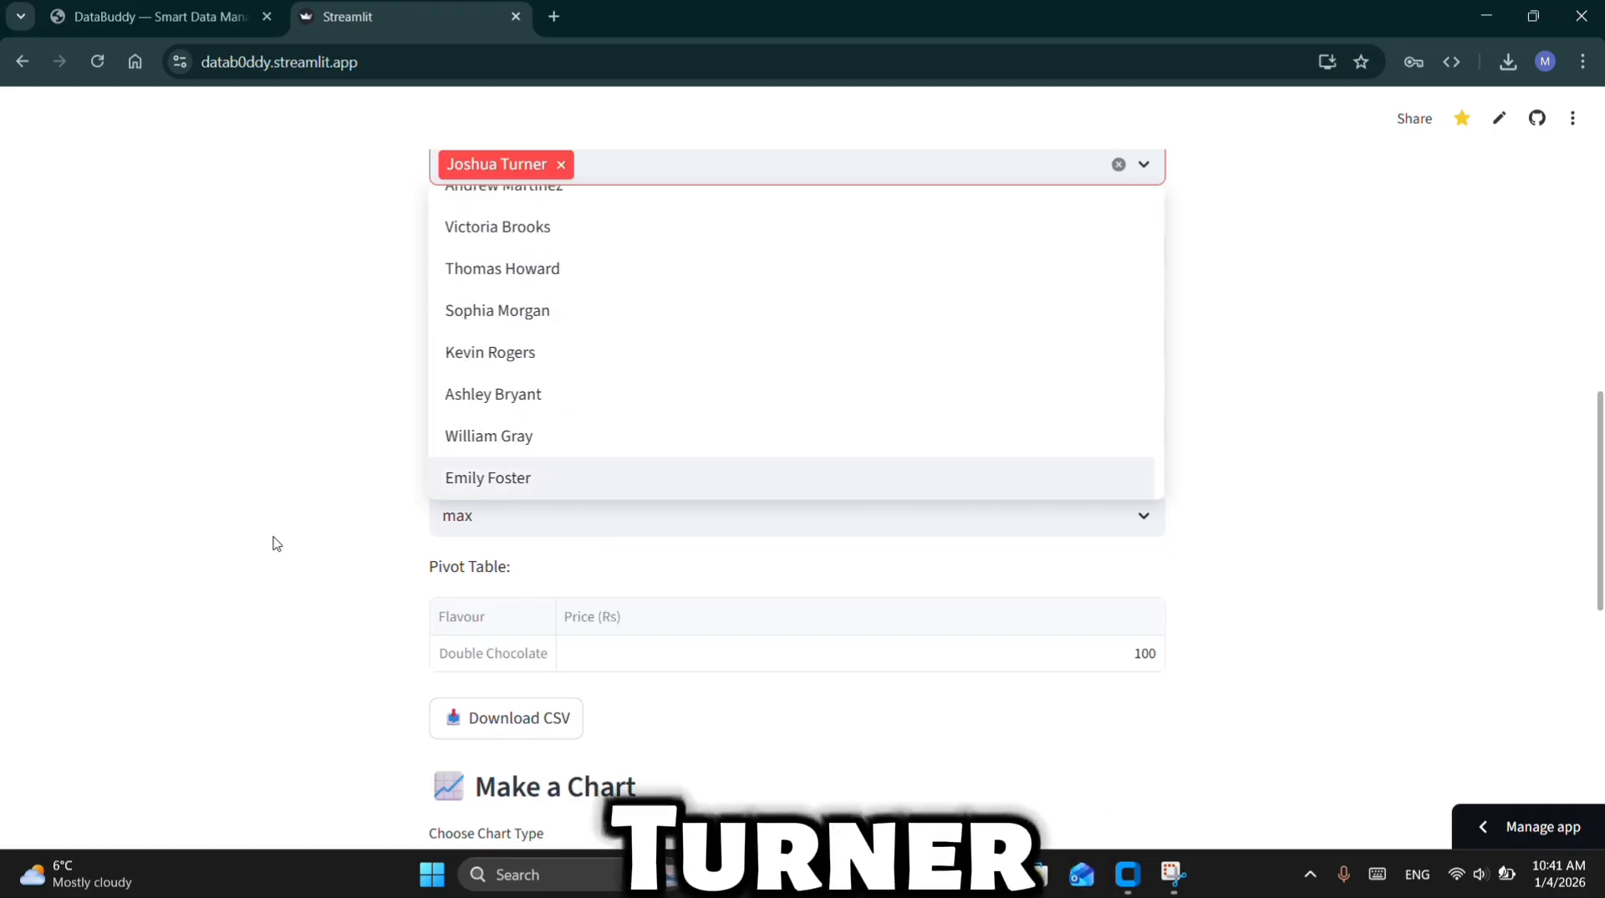
pyautogui.click(555, 268)
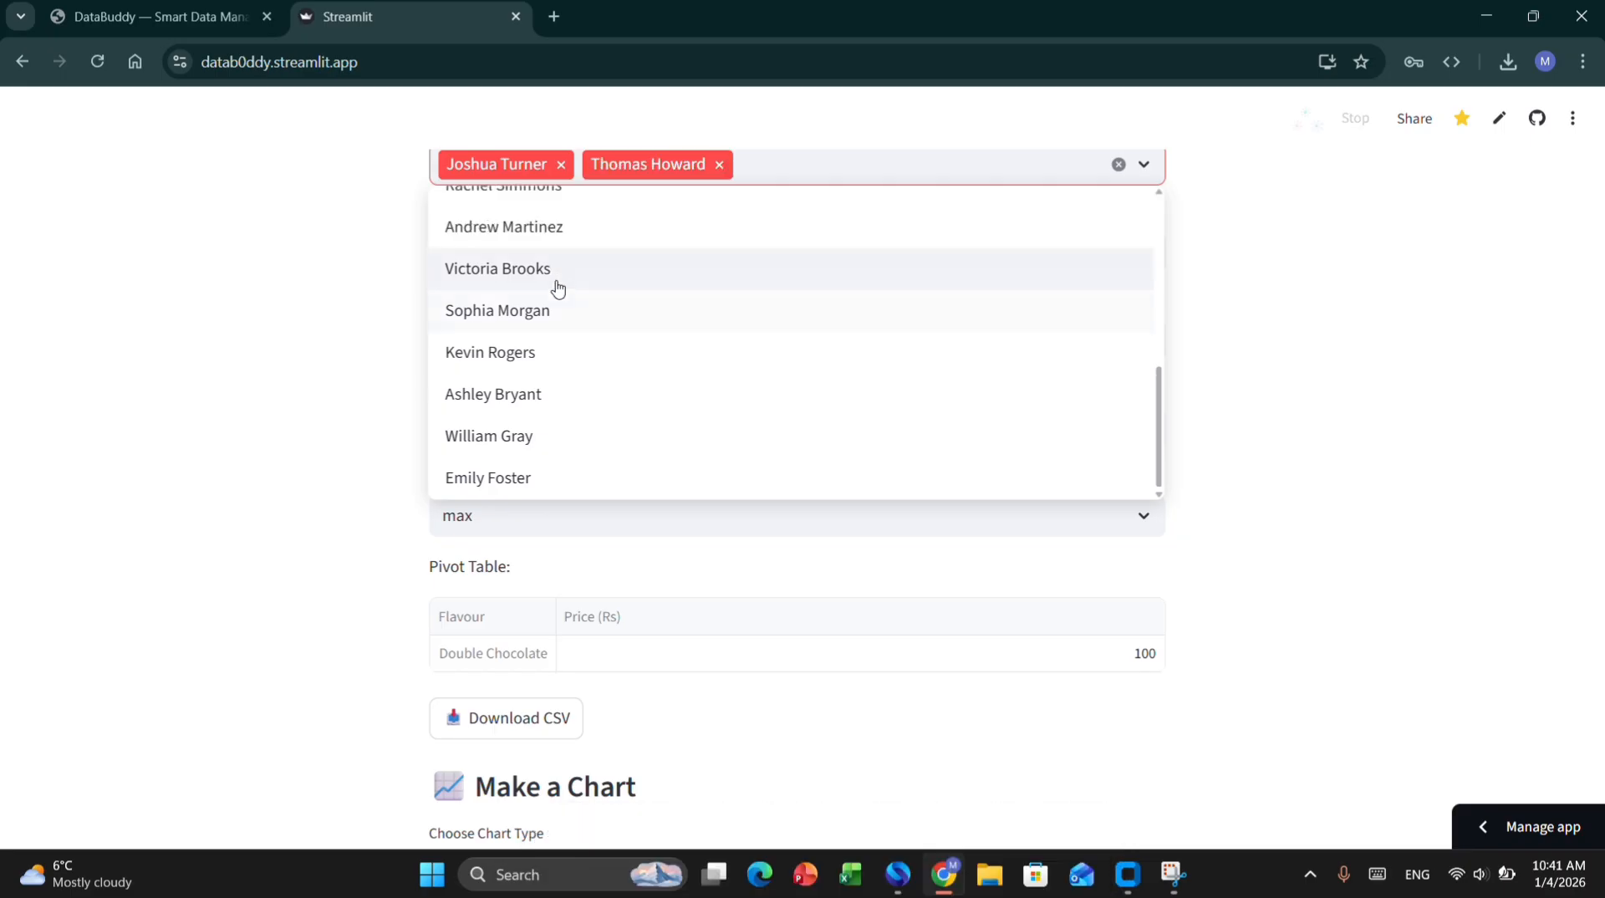
# Clear both customers from the filter and try three single customers one at a time, removing each again
pyautogui.click(561, 164)
pyautogui.click(574, 164)
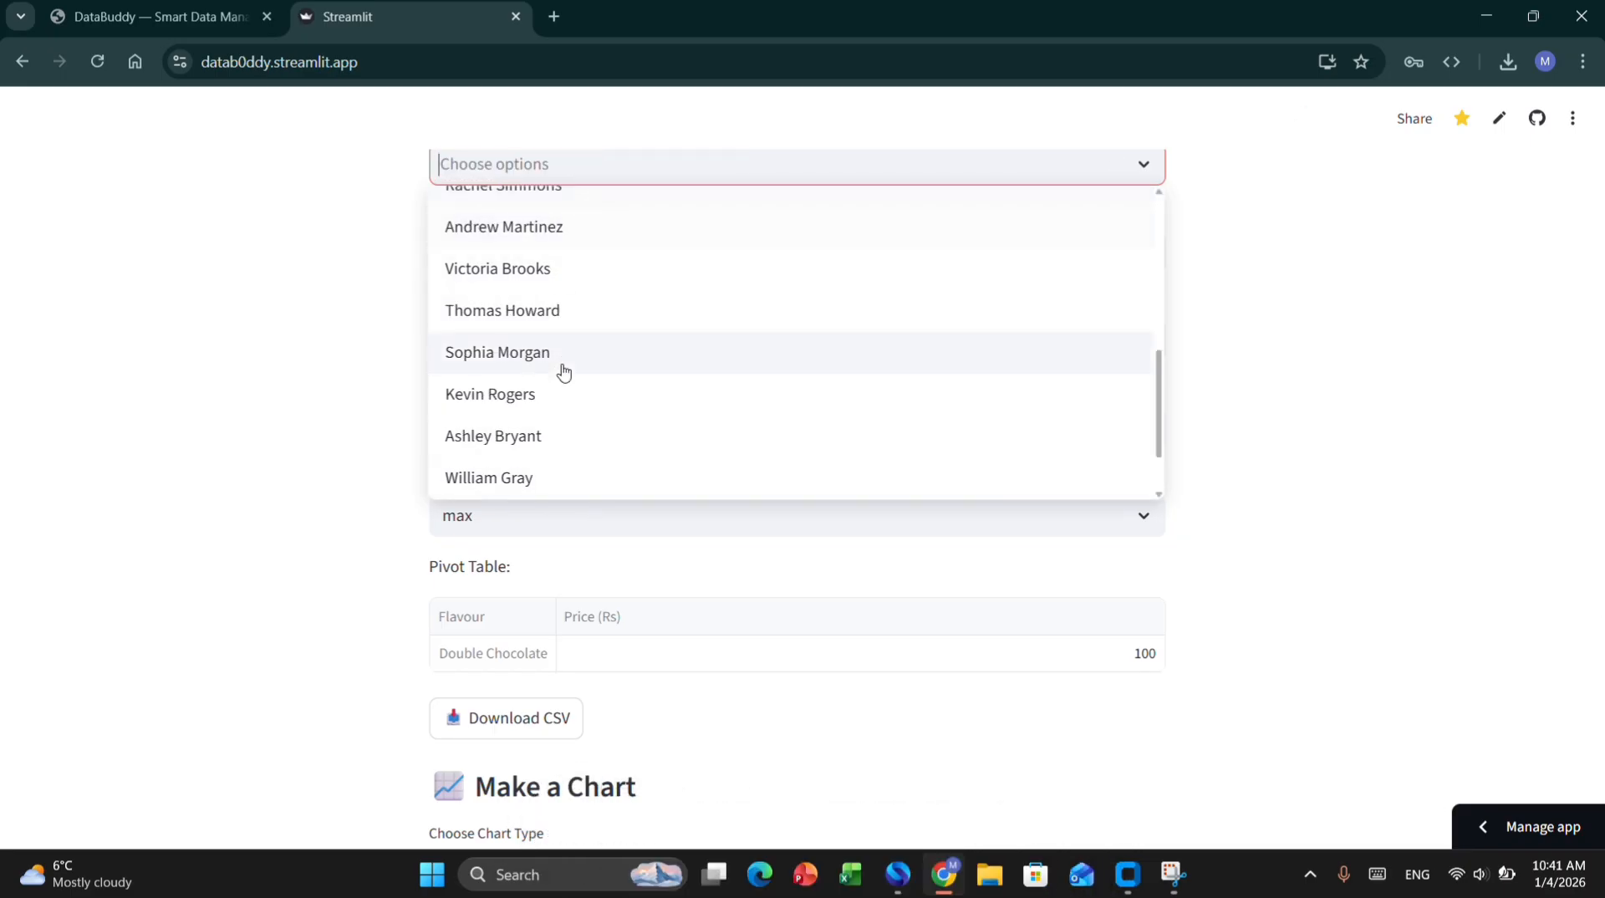
pyautogui.click(787, 480)
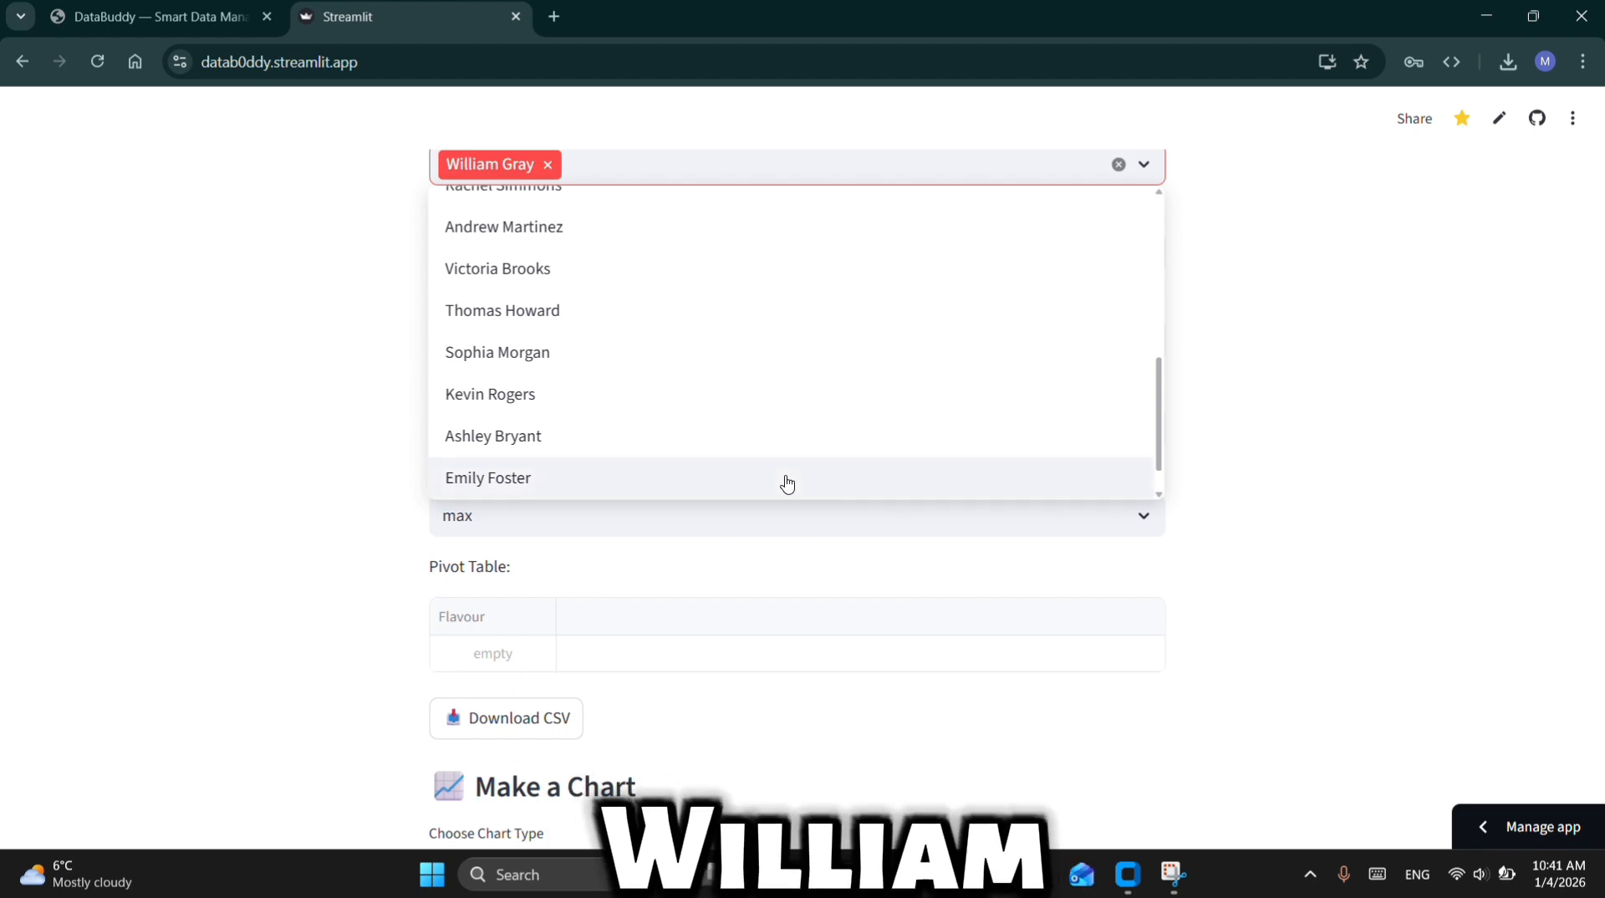
pyautogui.click(549, 162)
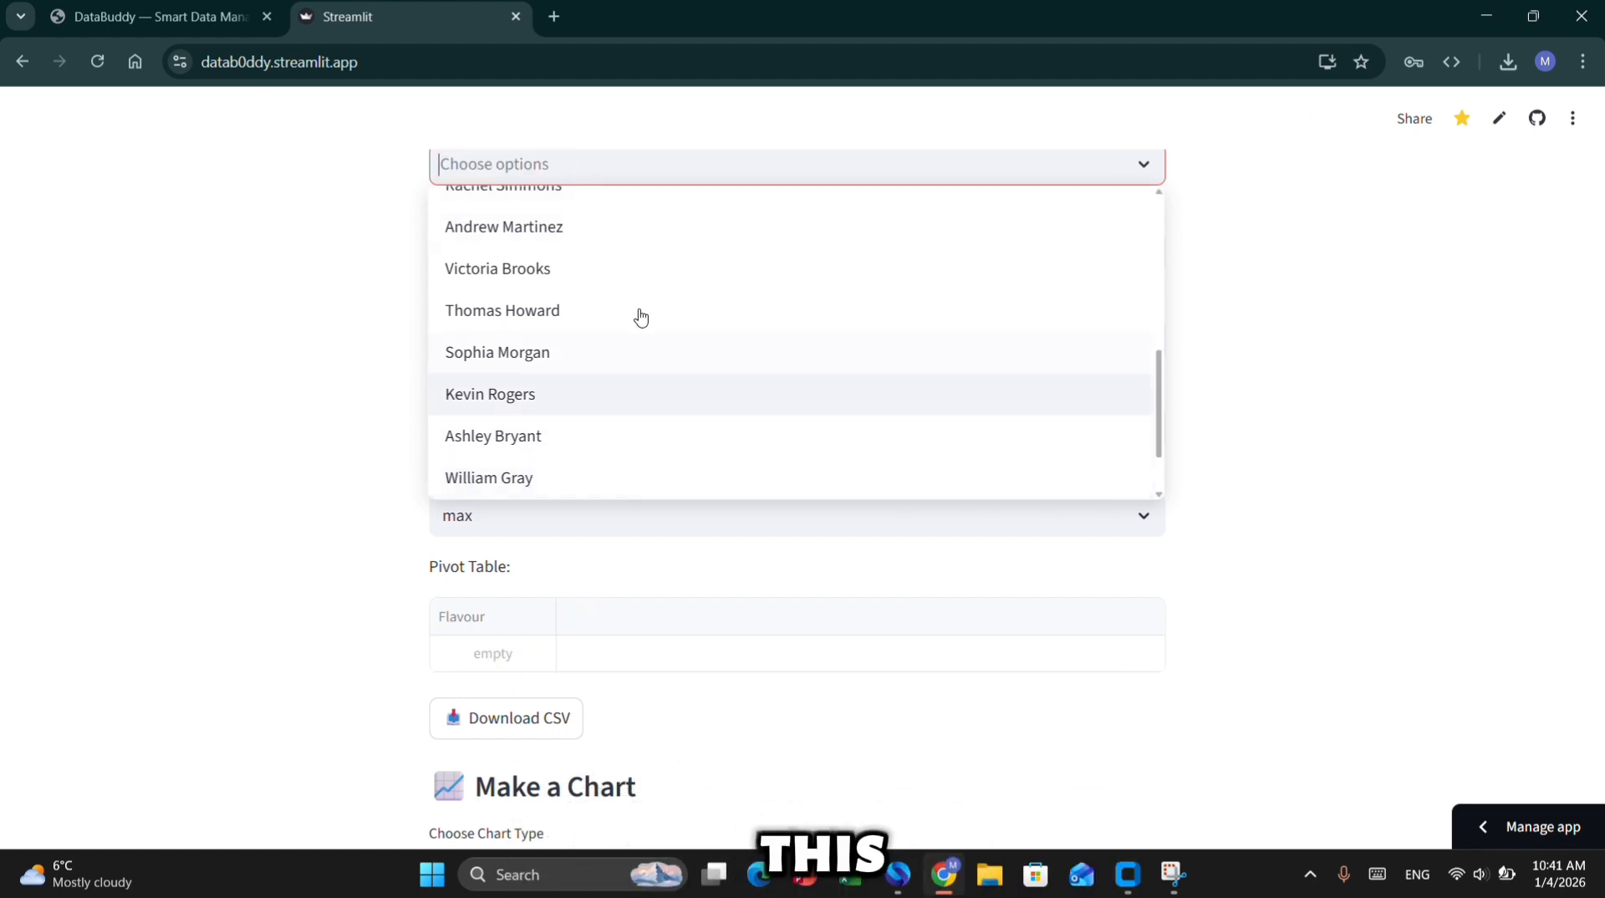
pyautogui.click(670, 310)
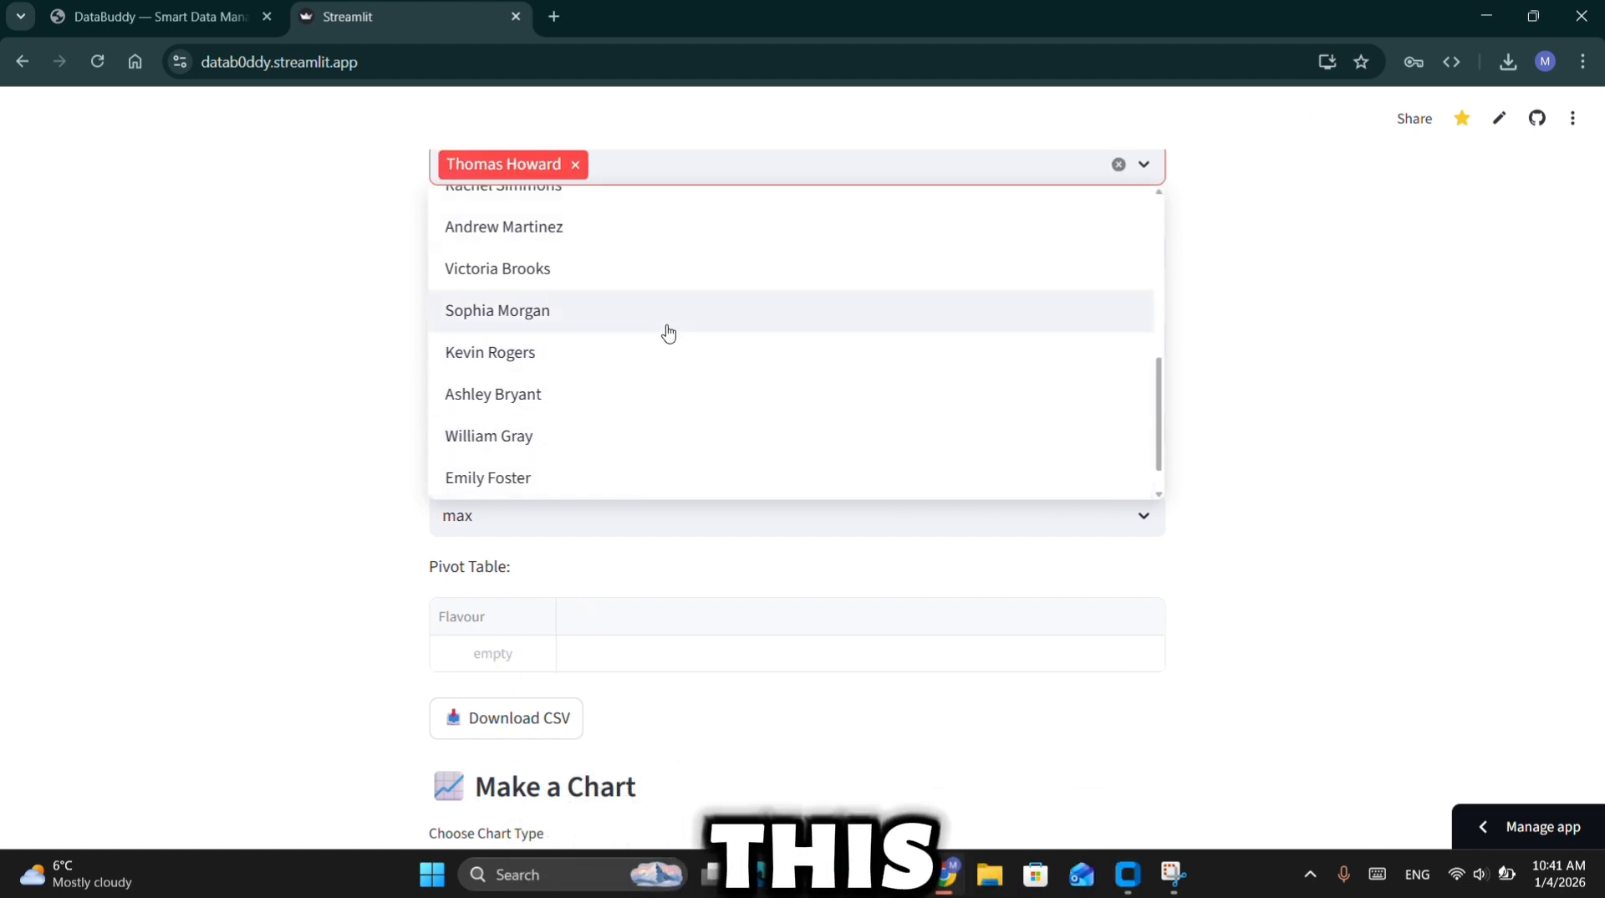
pyautogui.click(574, 164)
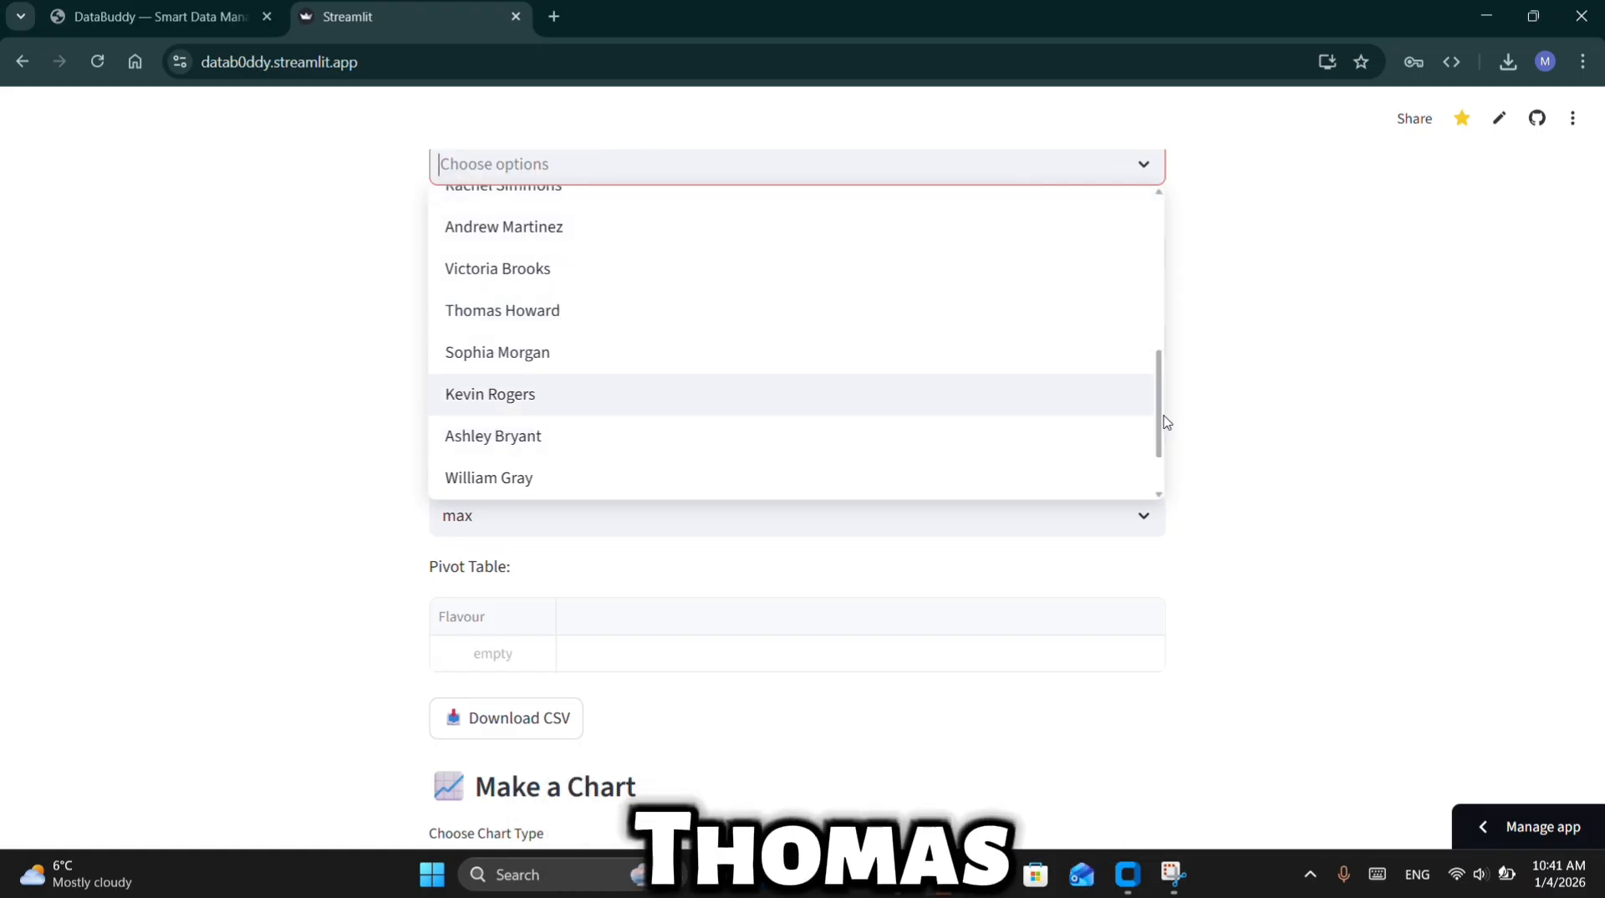
pyautogui.moveTo(1160, 420); pyautogui.dragTo(1178, 312)
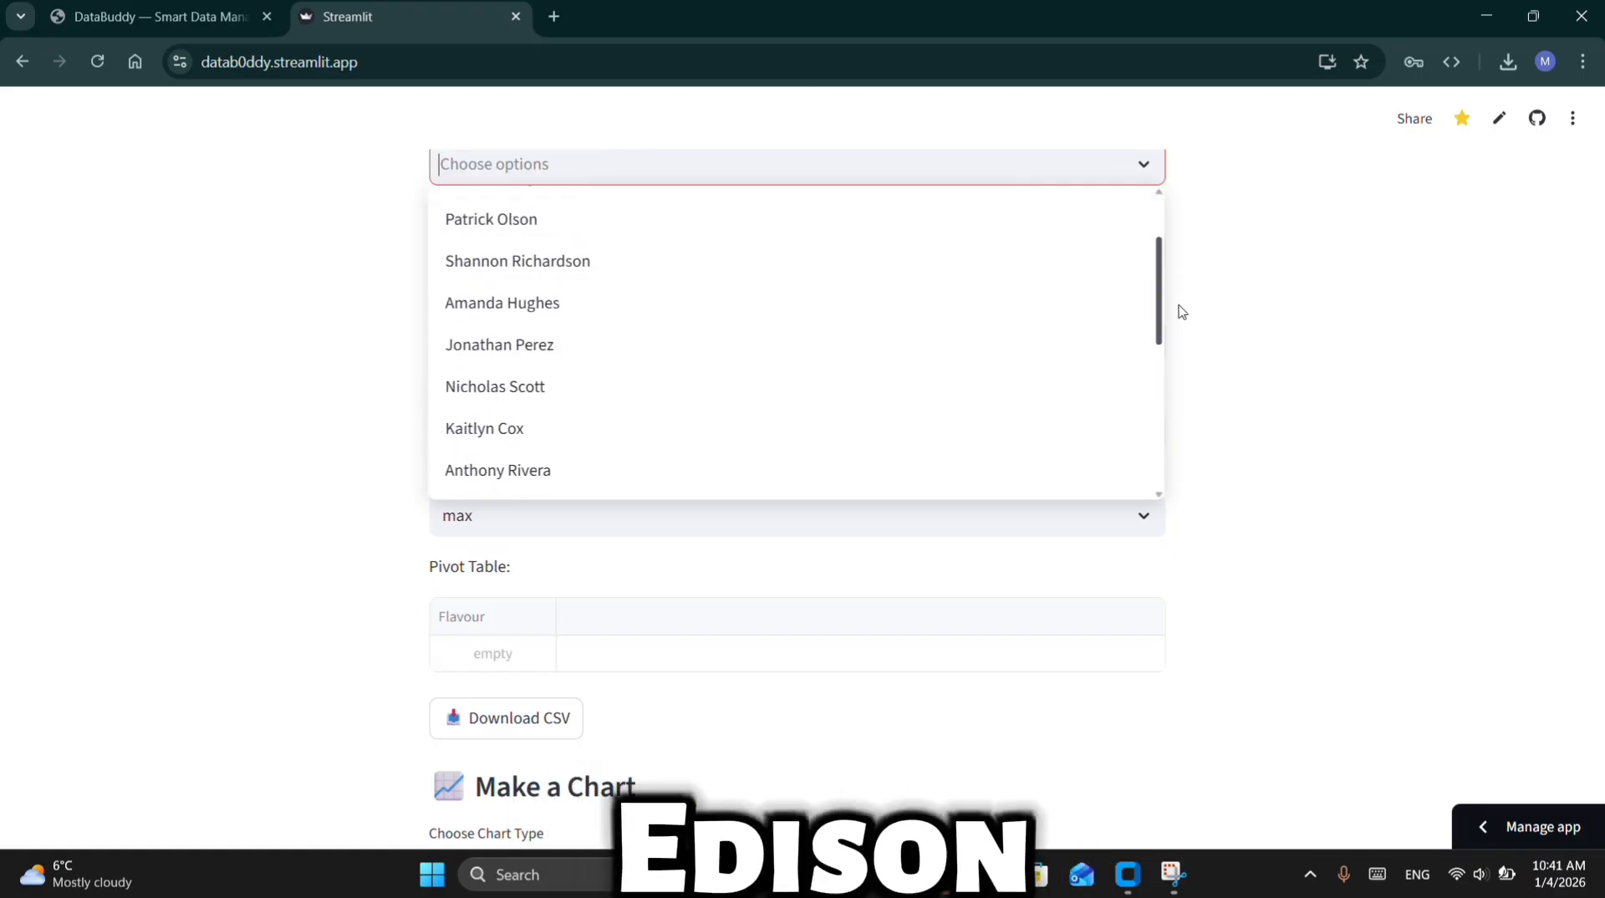
pyautogui.click(563, 219)
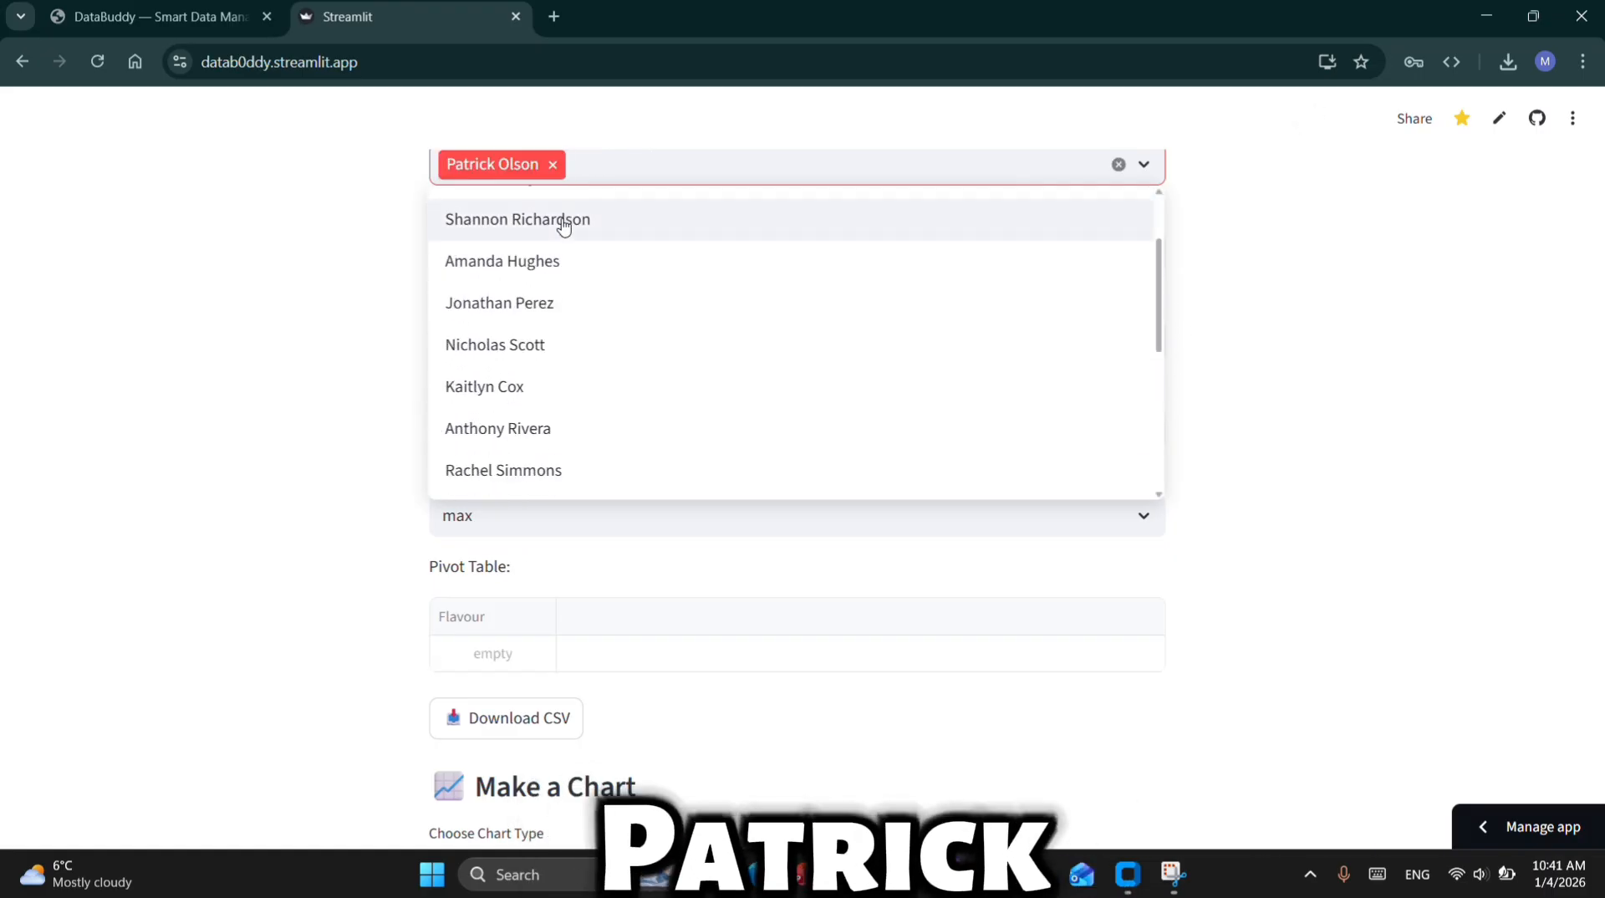
pyautogui.click(1120, 166)
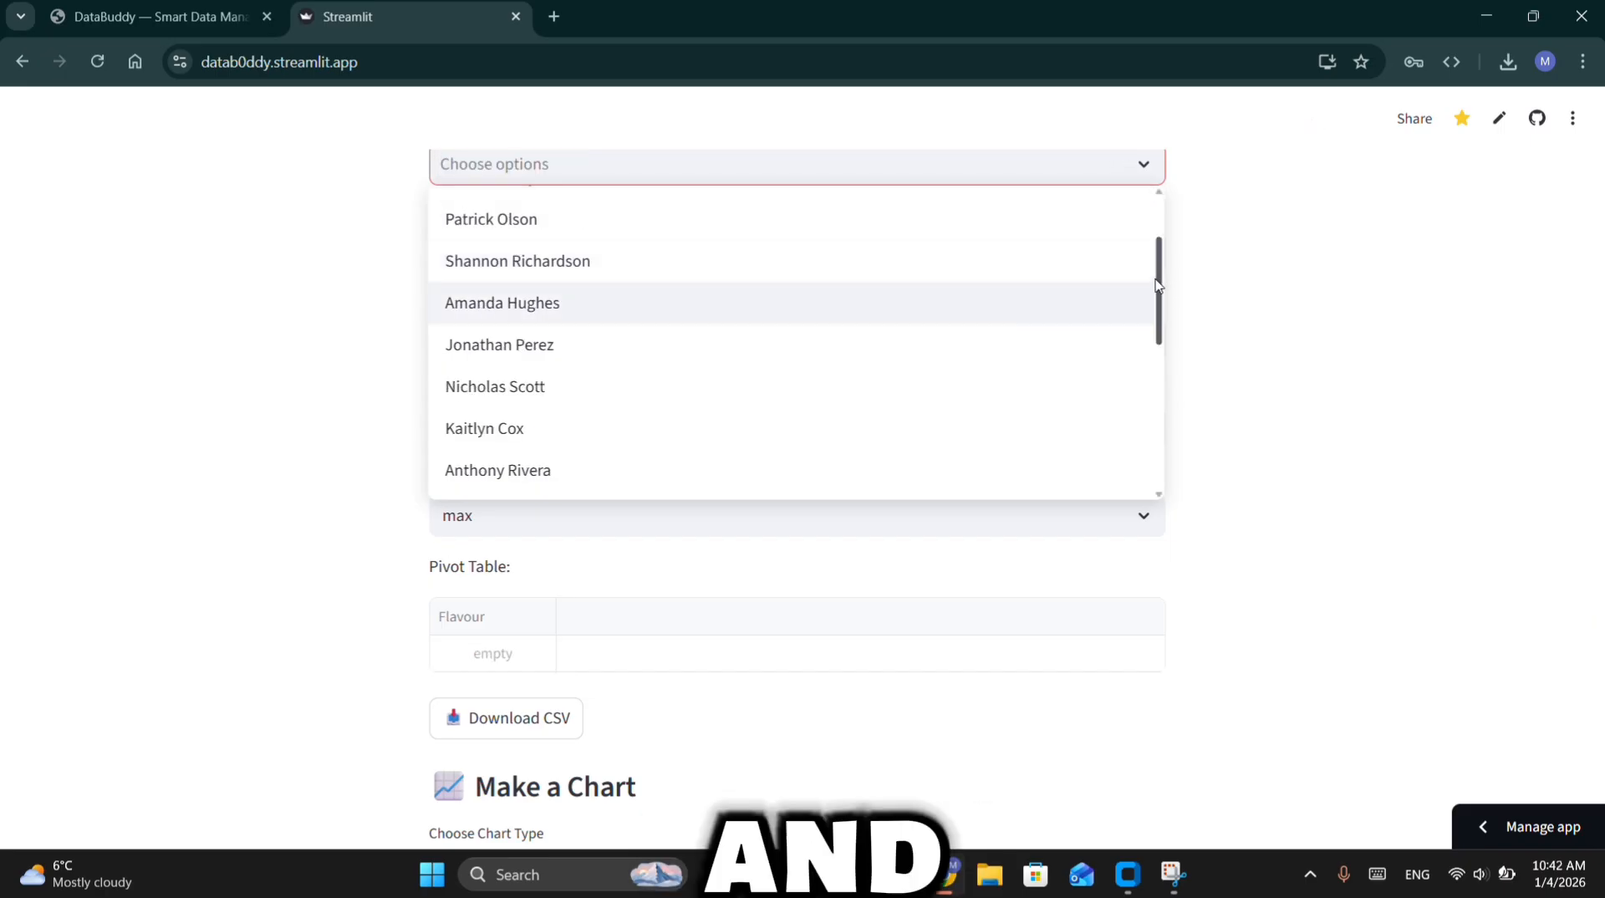
# Filter the pivot table to the first, third, fifth and eighth customers in the full list
pyautogui.moveTo(1157, 284); pyautogui.dragTo(1164, 236)
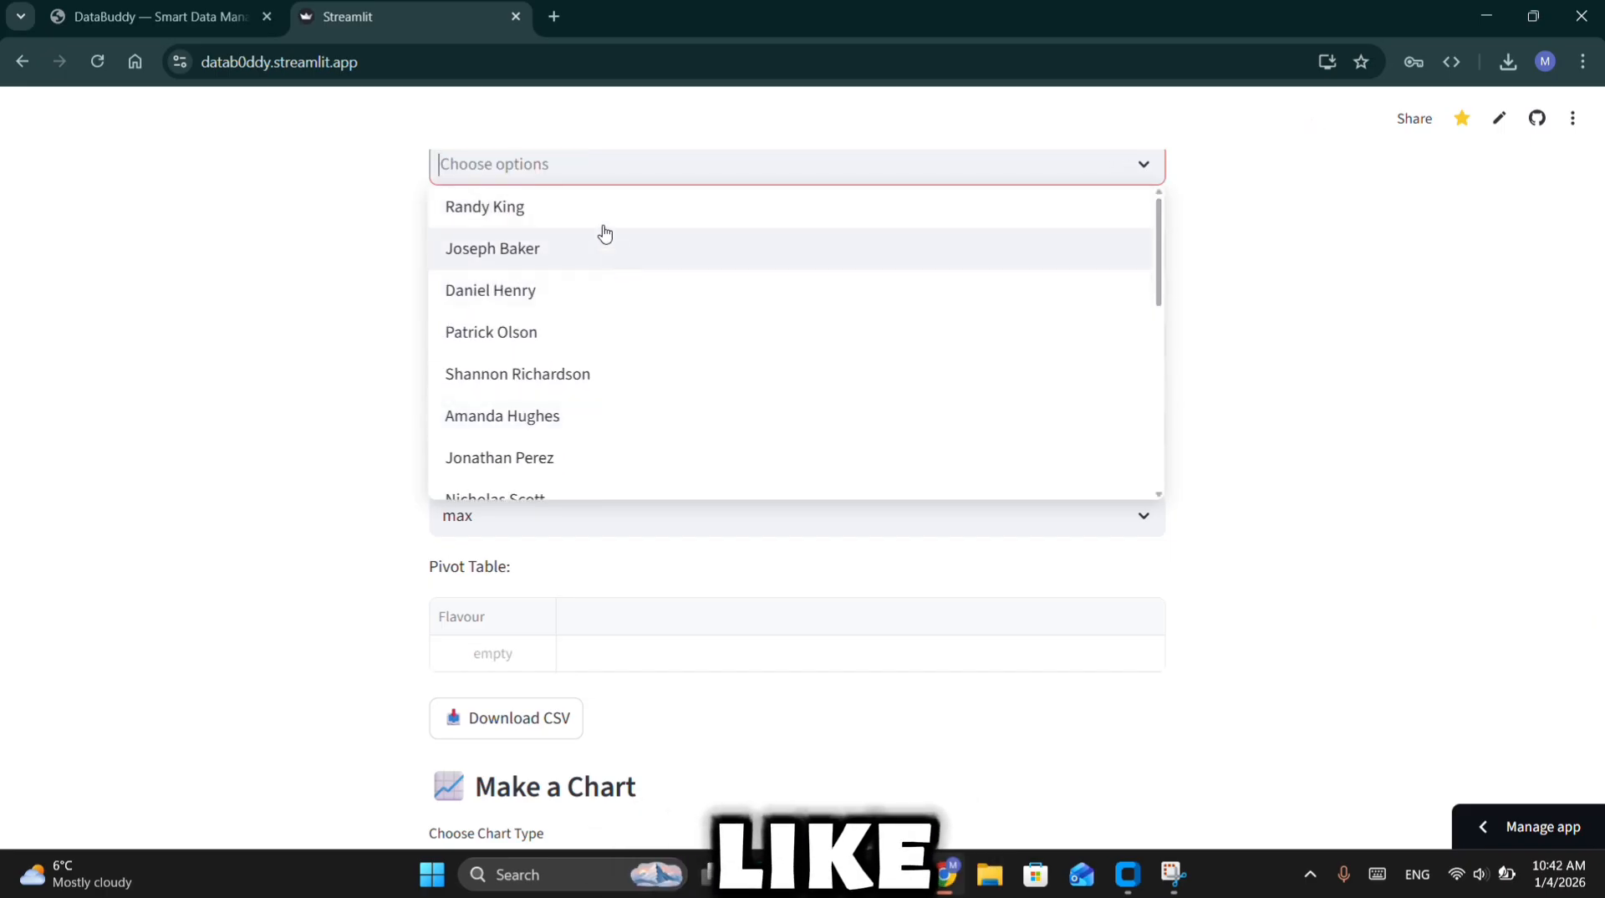
pyautogui.click(583, 207)
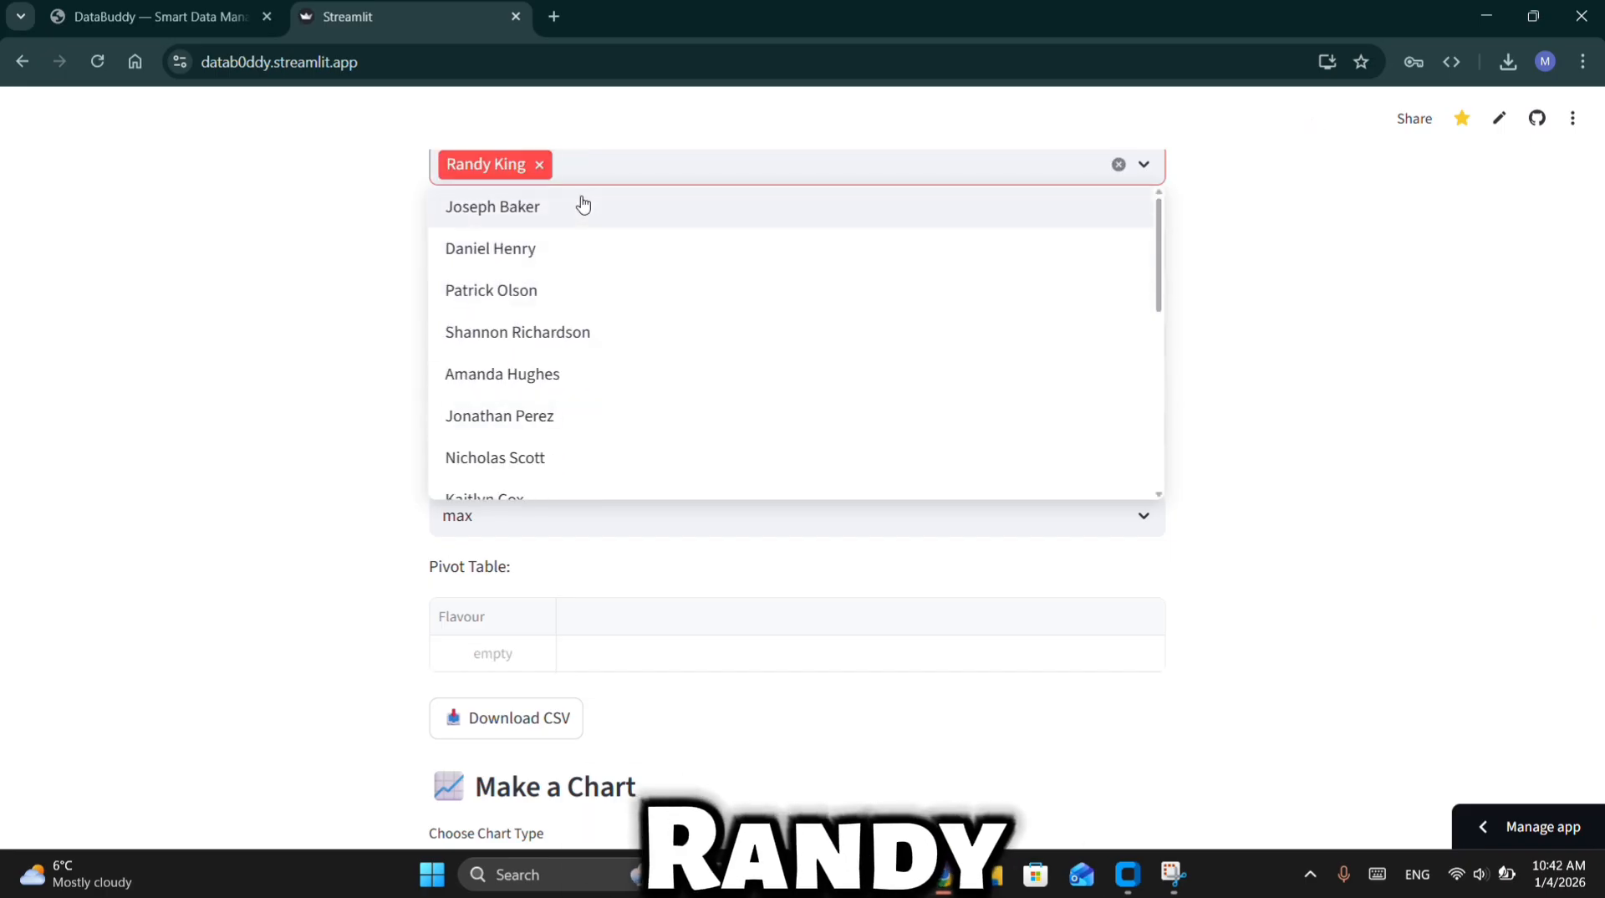
pyautogui.click(569, 253)
pyautogui.click(570, 297)
pyautogui.click(563, 393)
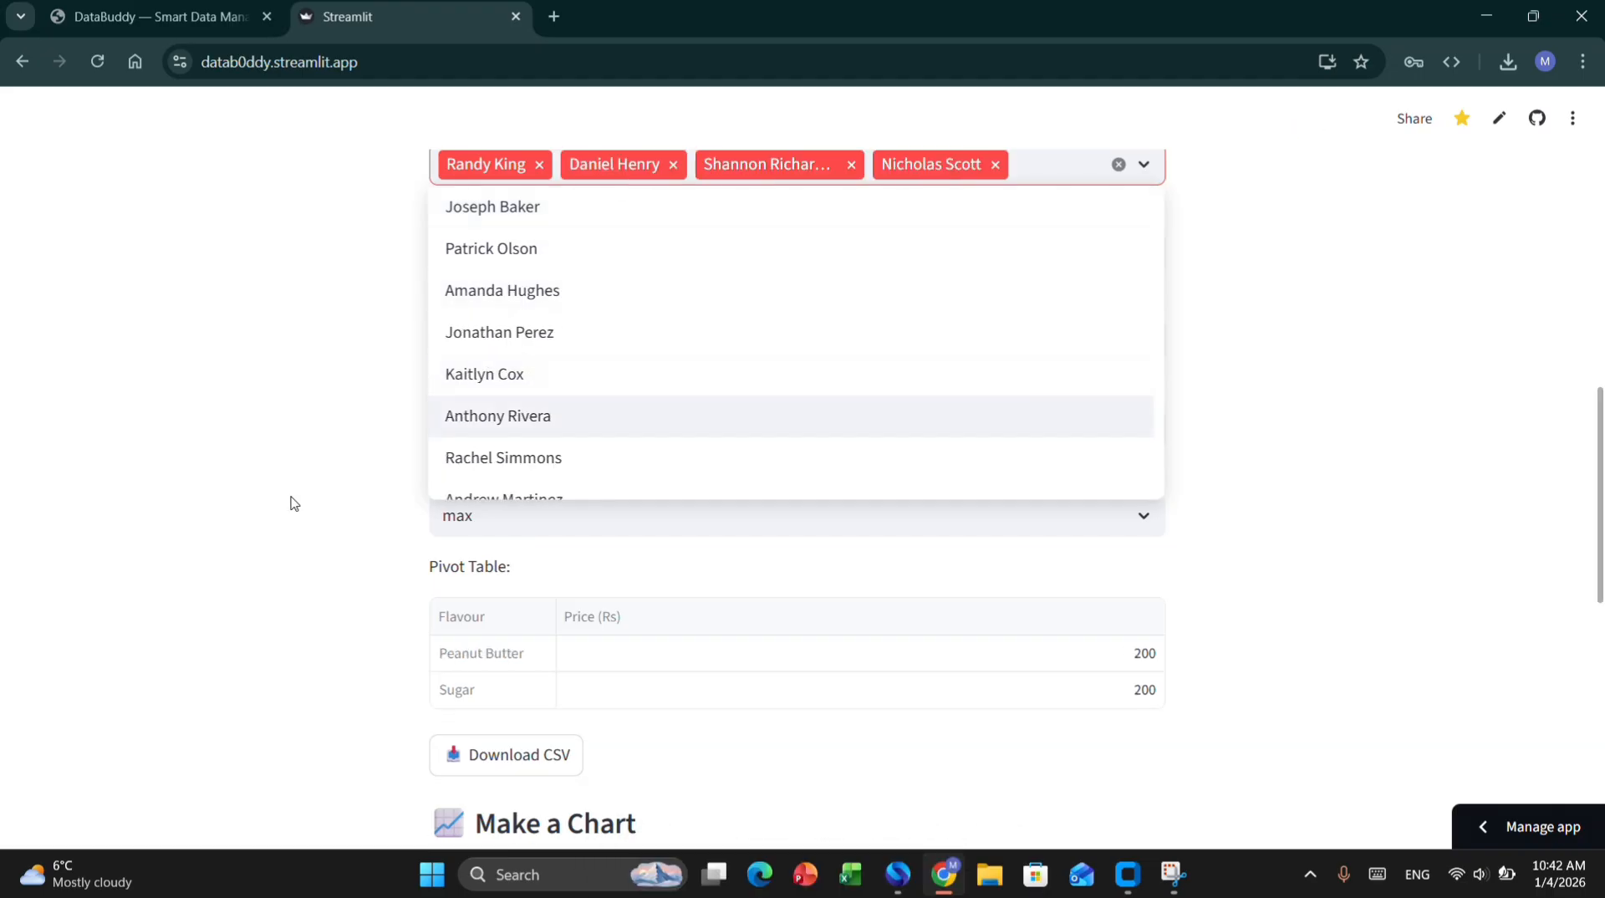
pyautogui.click(294, 500)
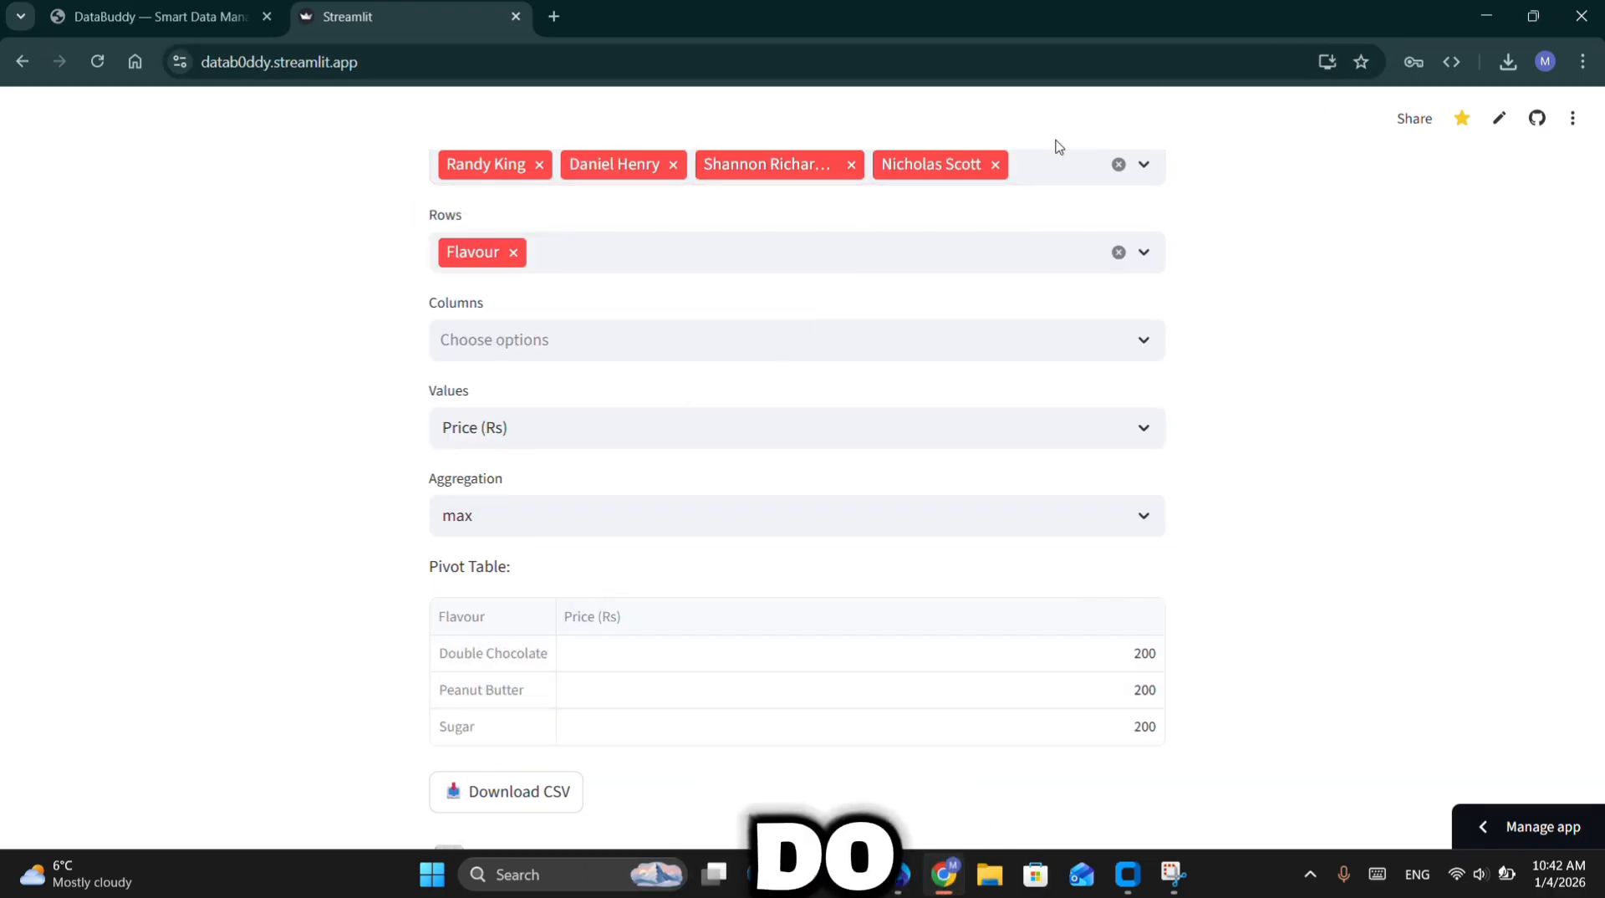
# Remove all four selected customers from the Customer Name filter one by one
pyautogui.click(995, 167)
pyautogui.click(850, 165)
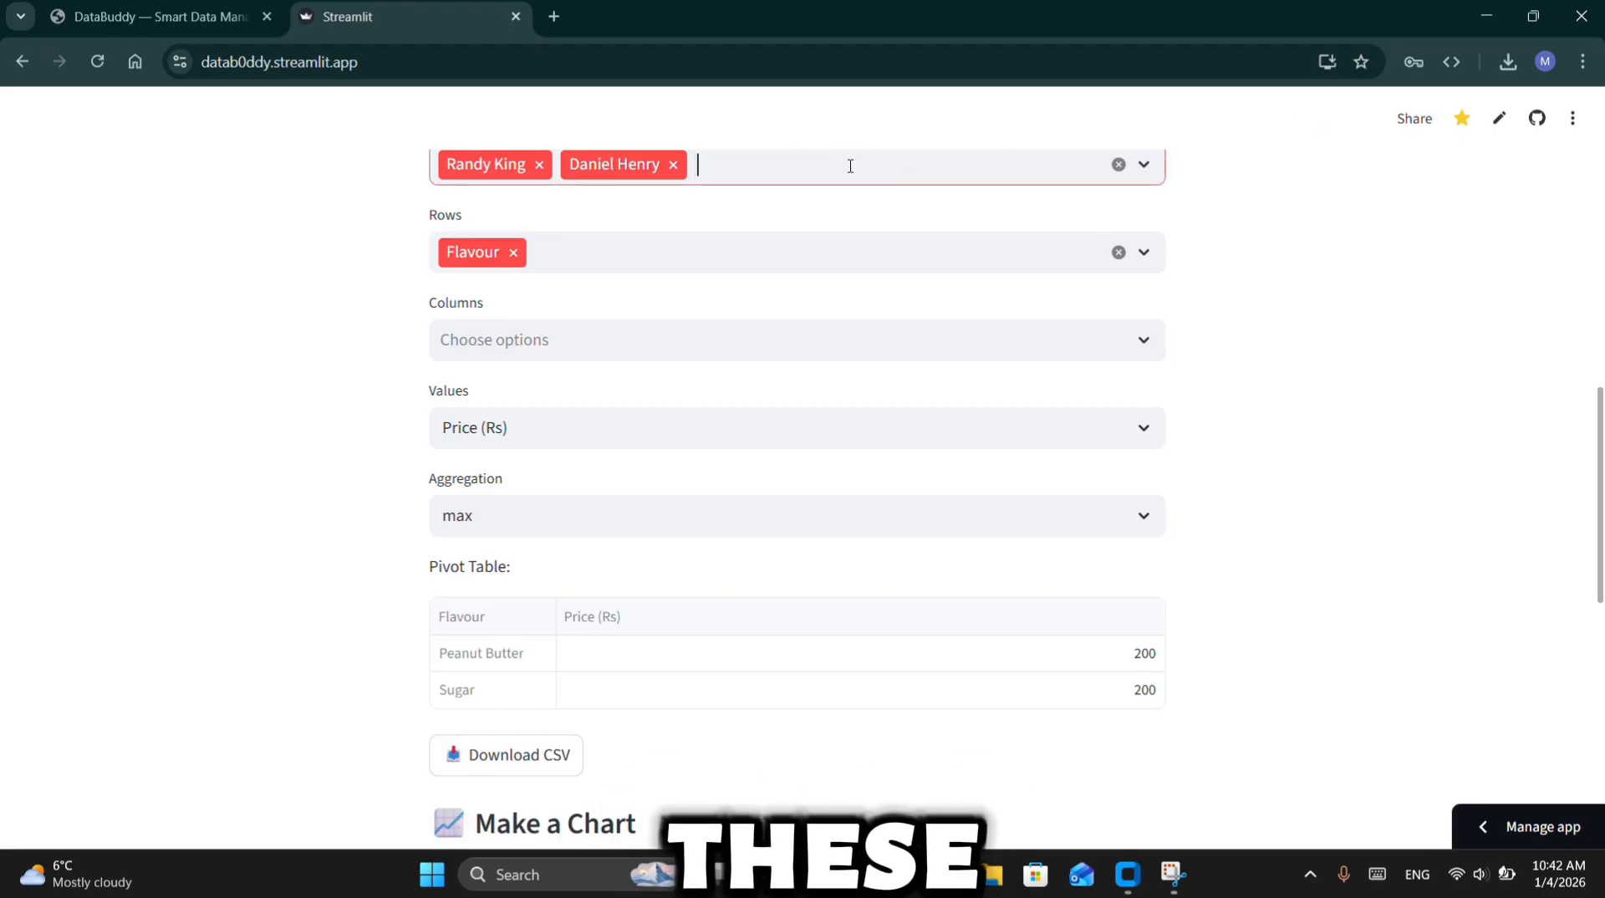
pyautogui.click(673, 164)
pyautogui.click(539, 164)
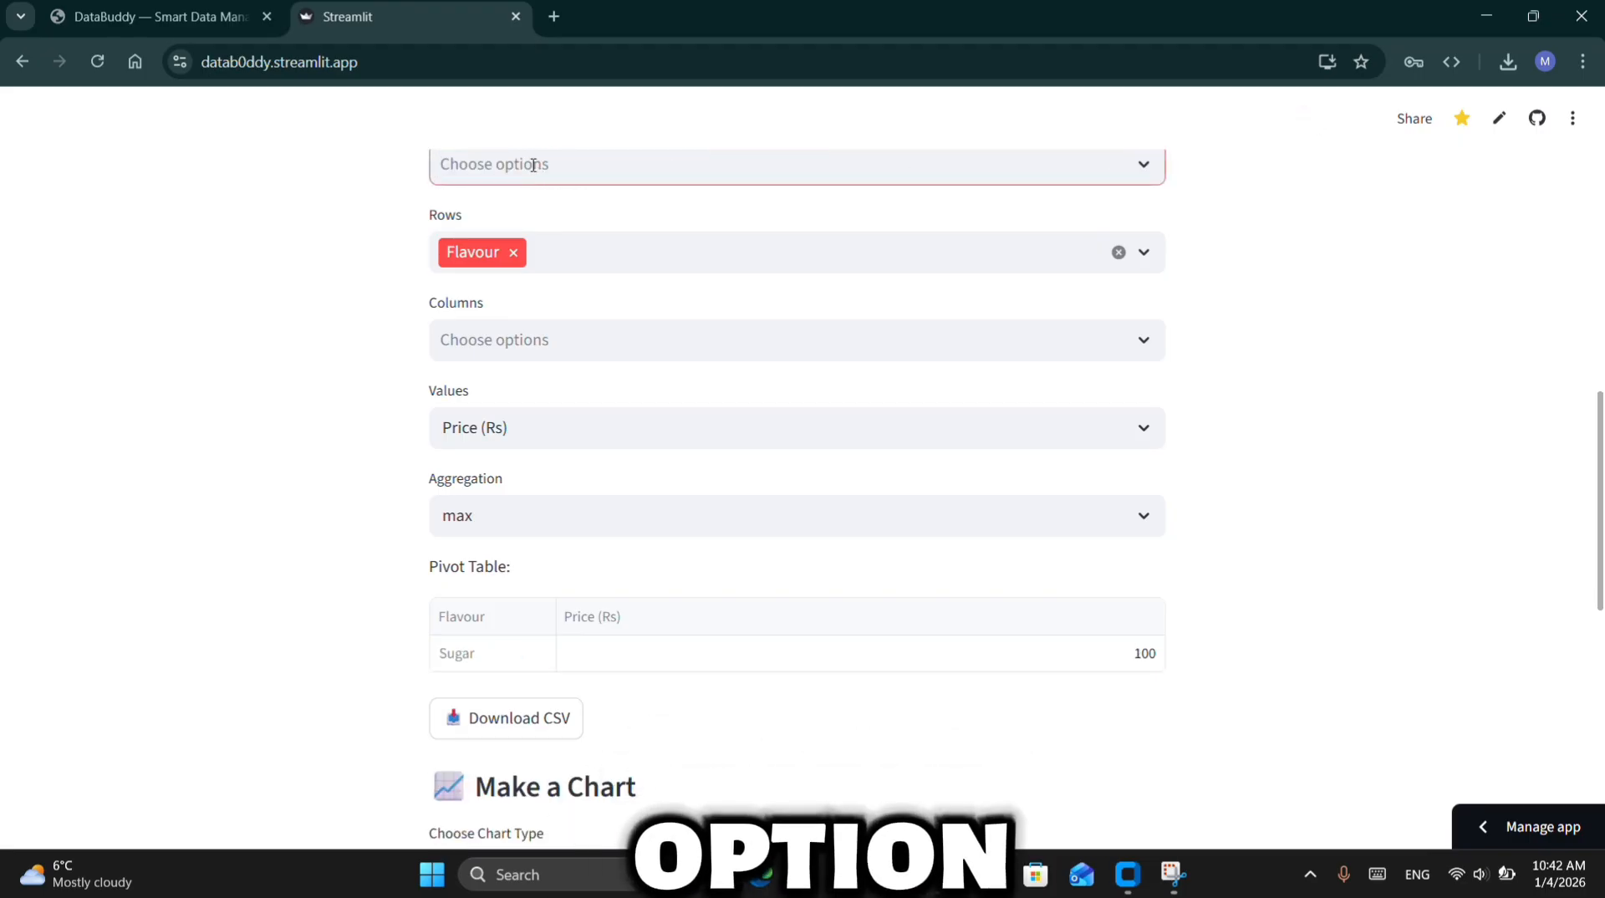
pyautogui.click(197, 411)
# Remove Customer Name from the columns used to filter the pivot table
pyautogui.scroll(2, 198, 411)
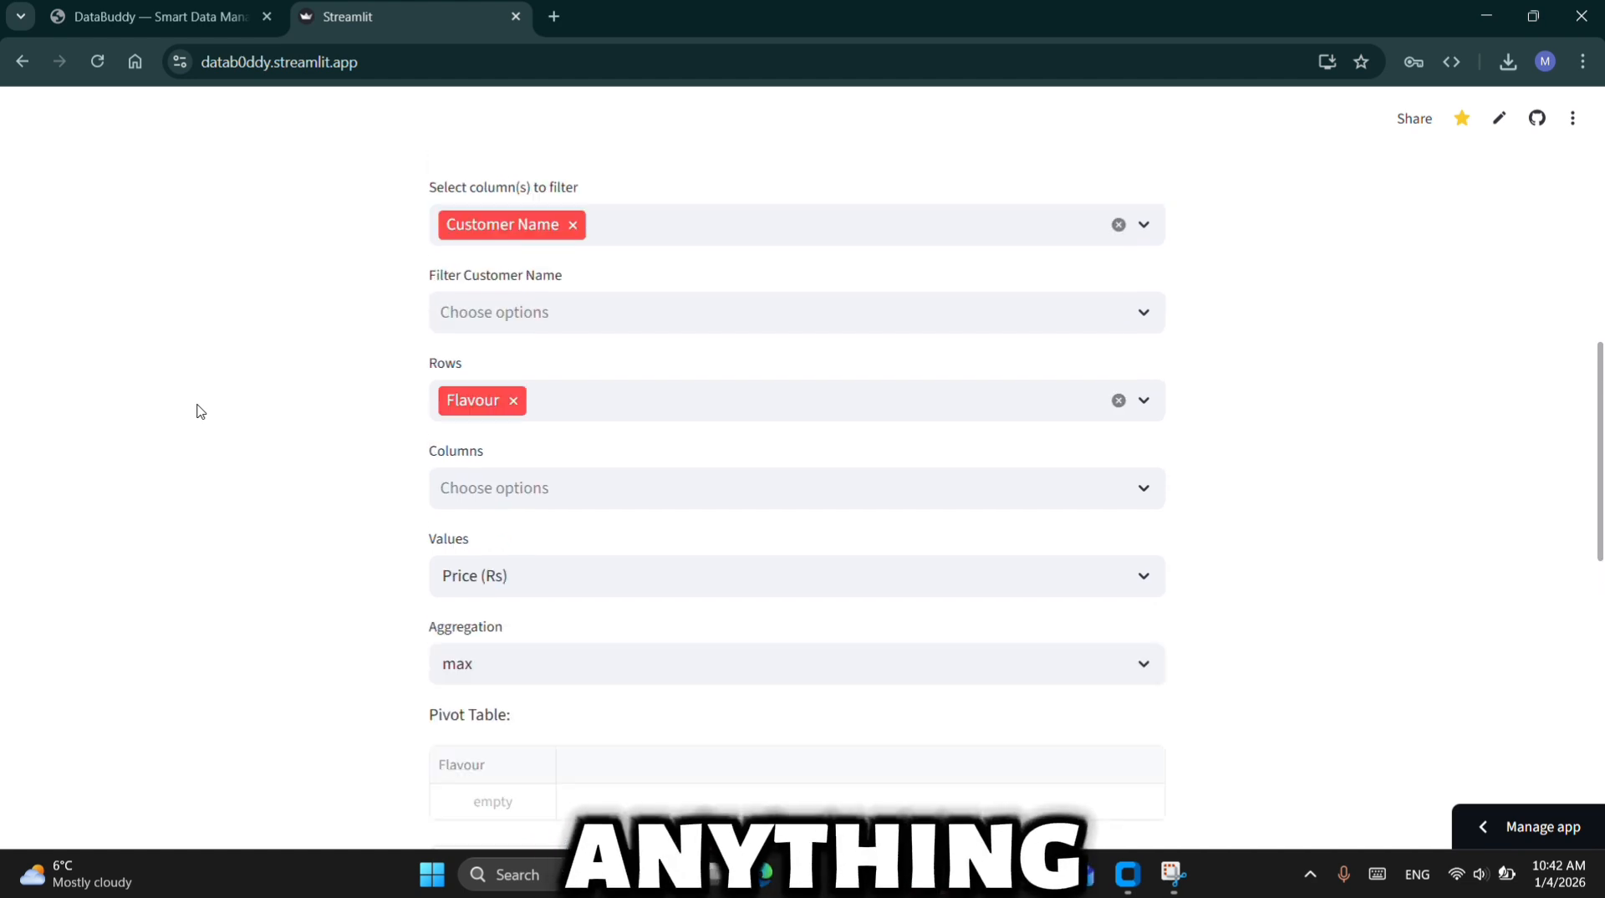
pyautogui.scroll(2, 197, 412)
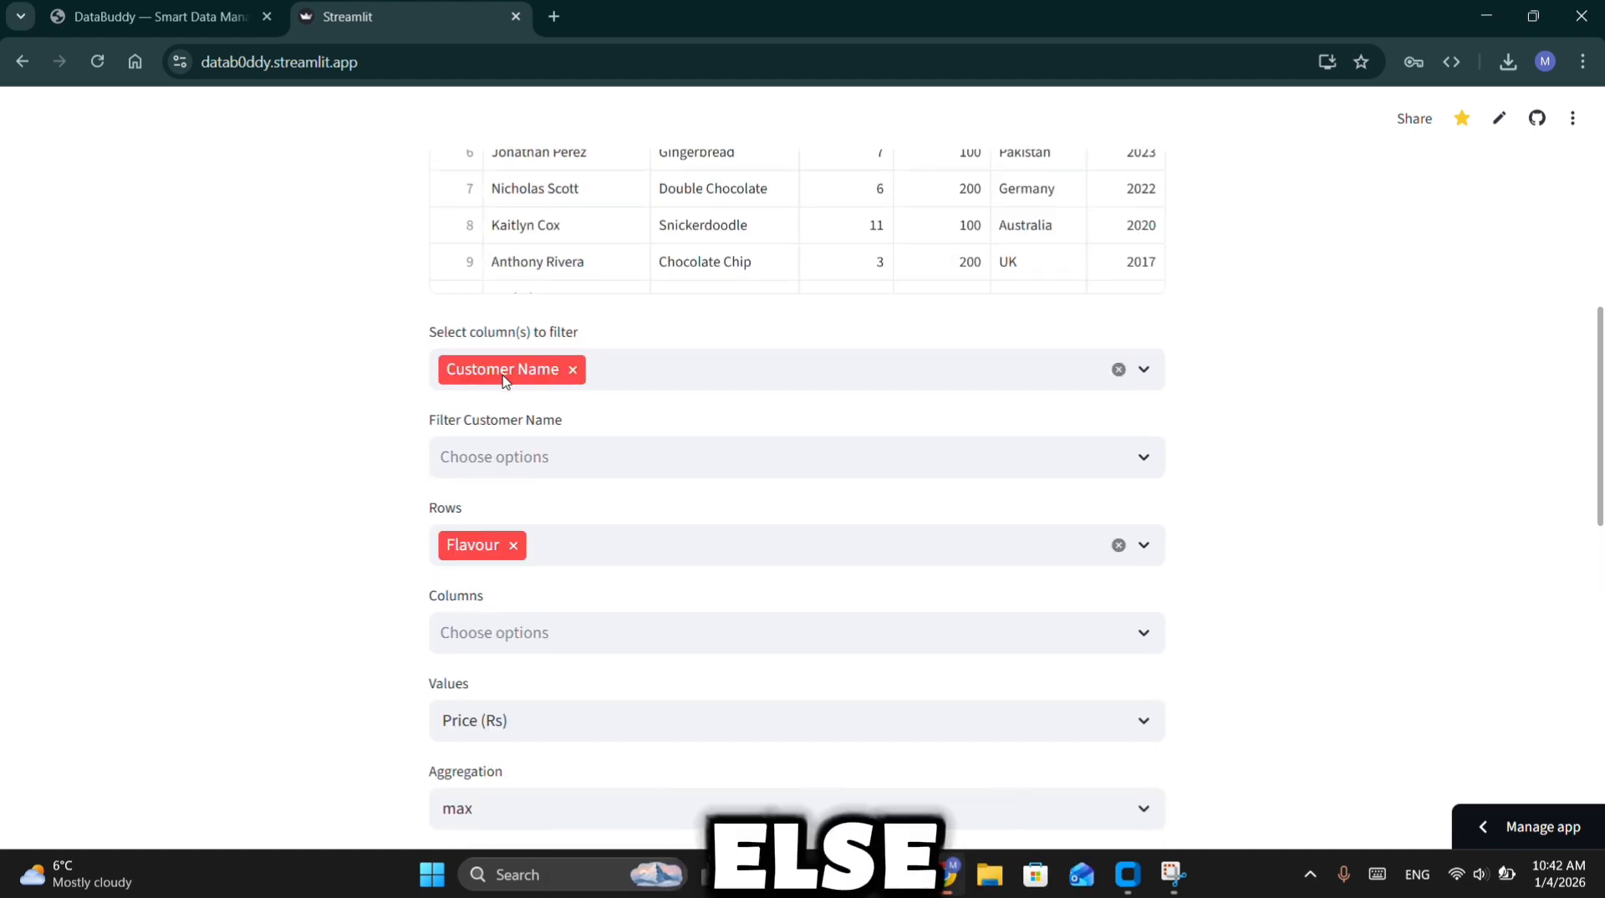
pyautogui.click(573, 370)
pyautogui.click(573, 371)
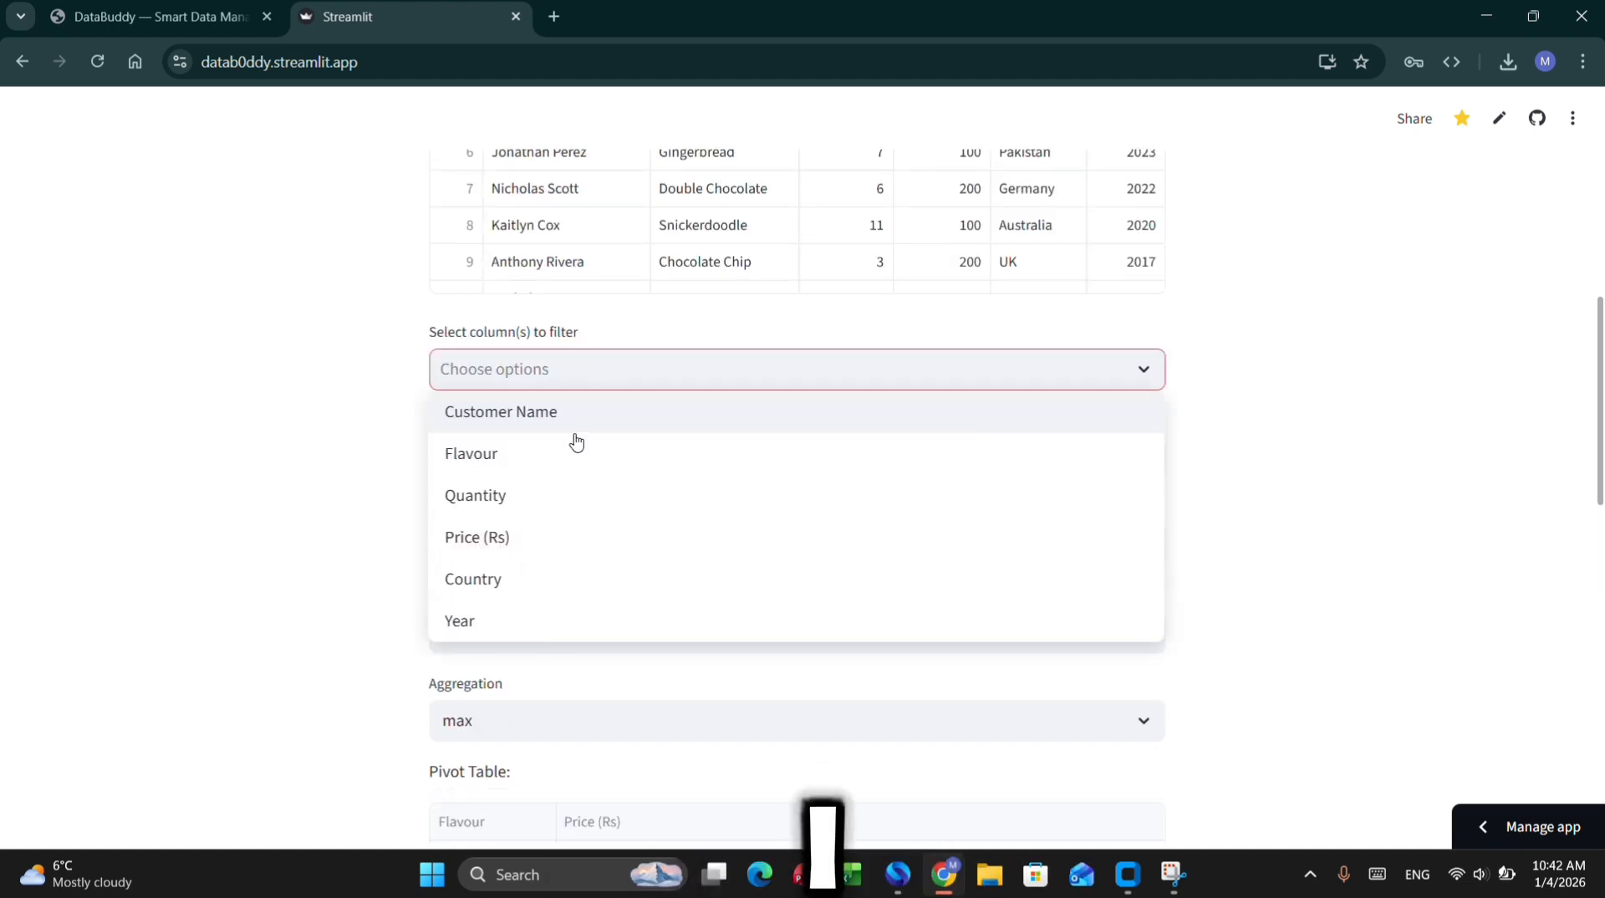
pyautogui.click(325, 578)
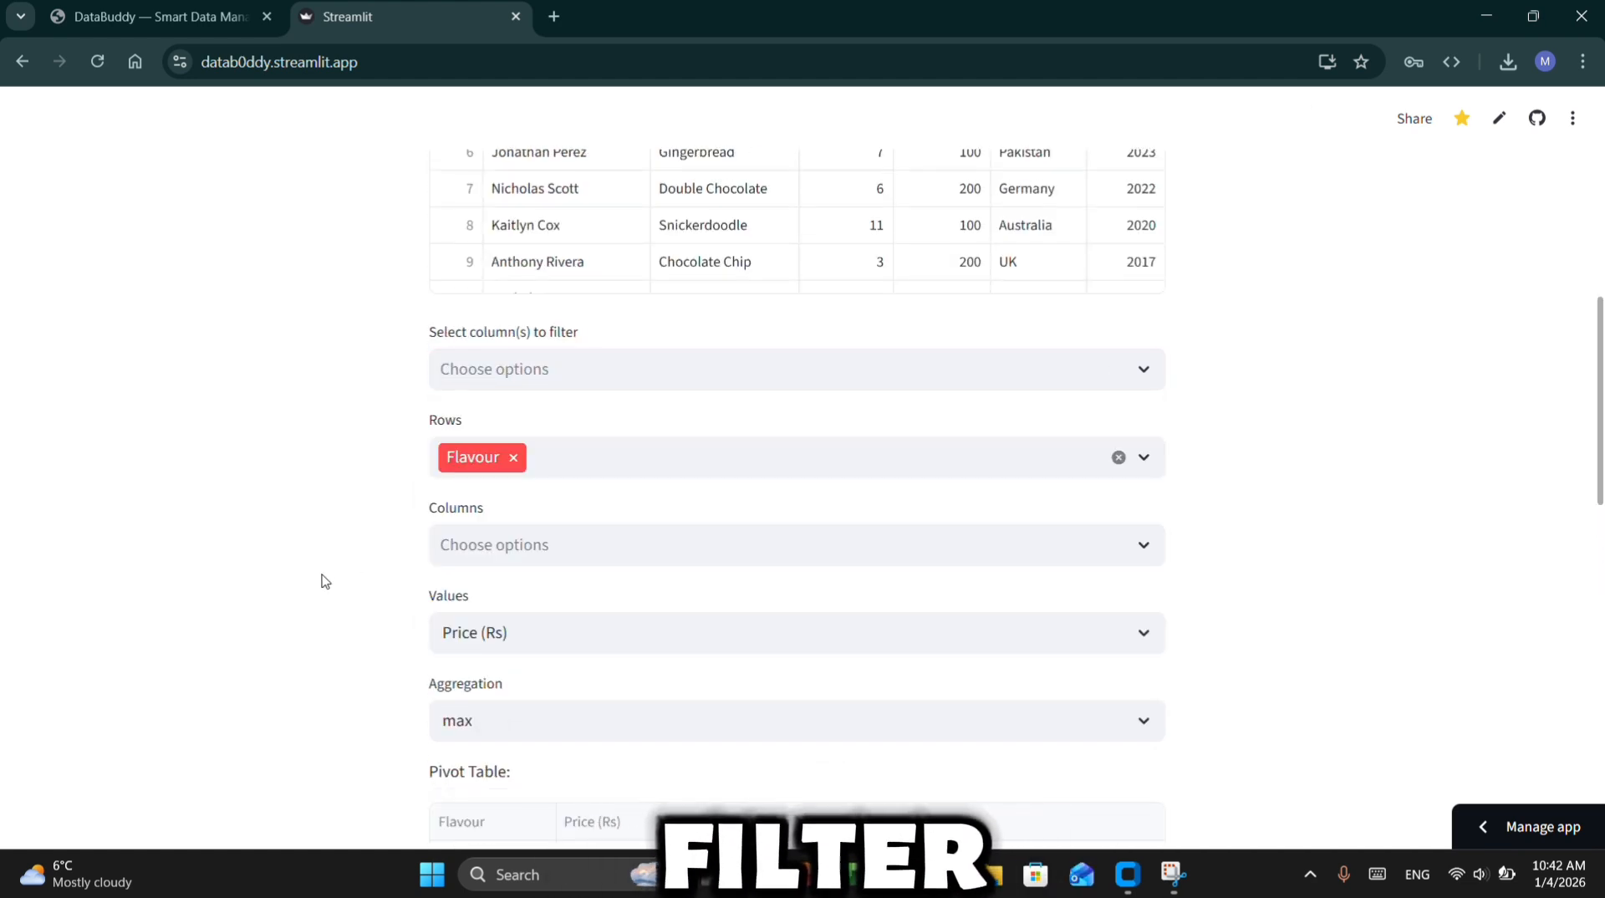
# Add a filter on the Quantity column and check the resulting flavour pivot table
pyautogui.click(571, 370)
pyautogui.click(524, 513)
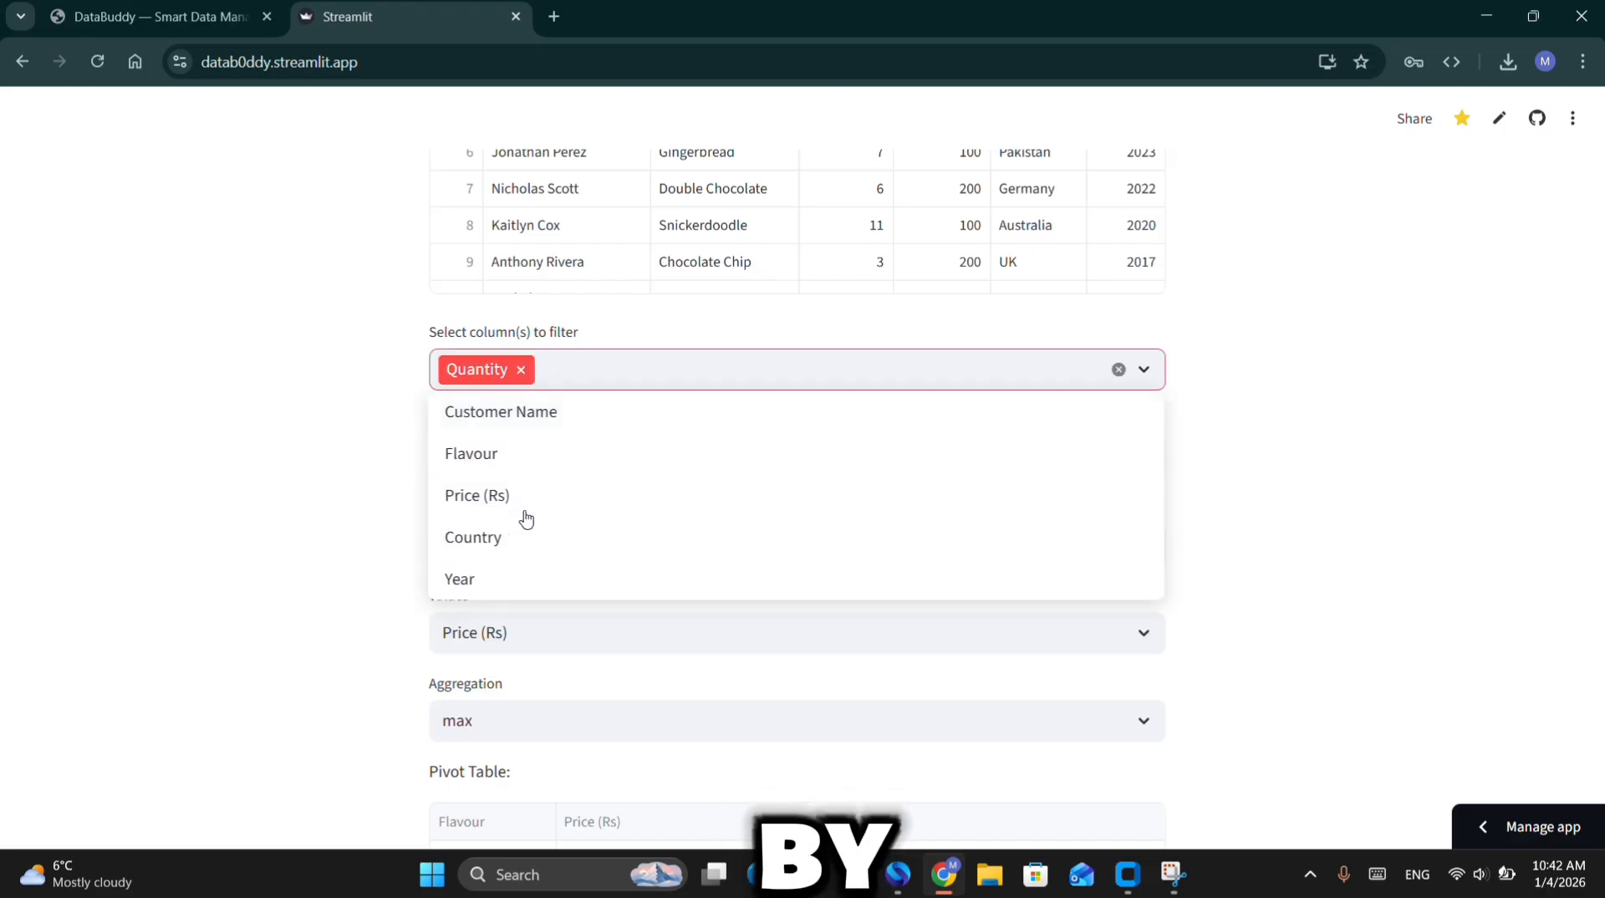
pyautogui.click(259, 551)
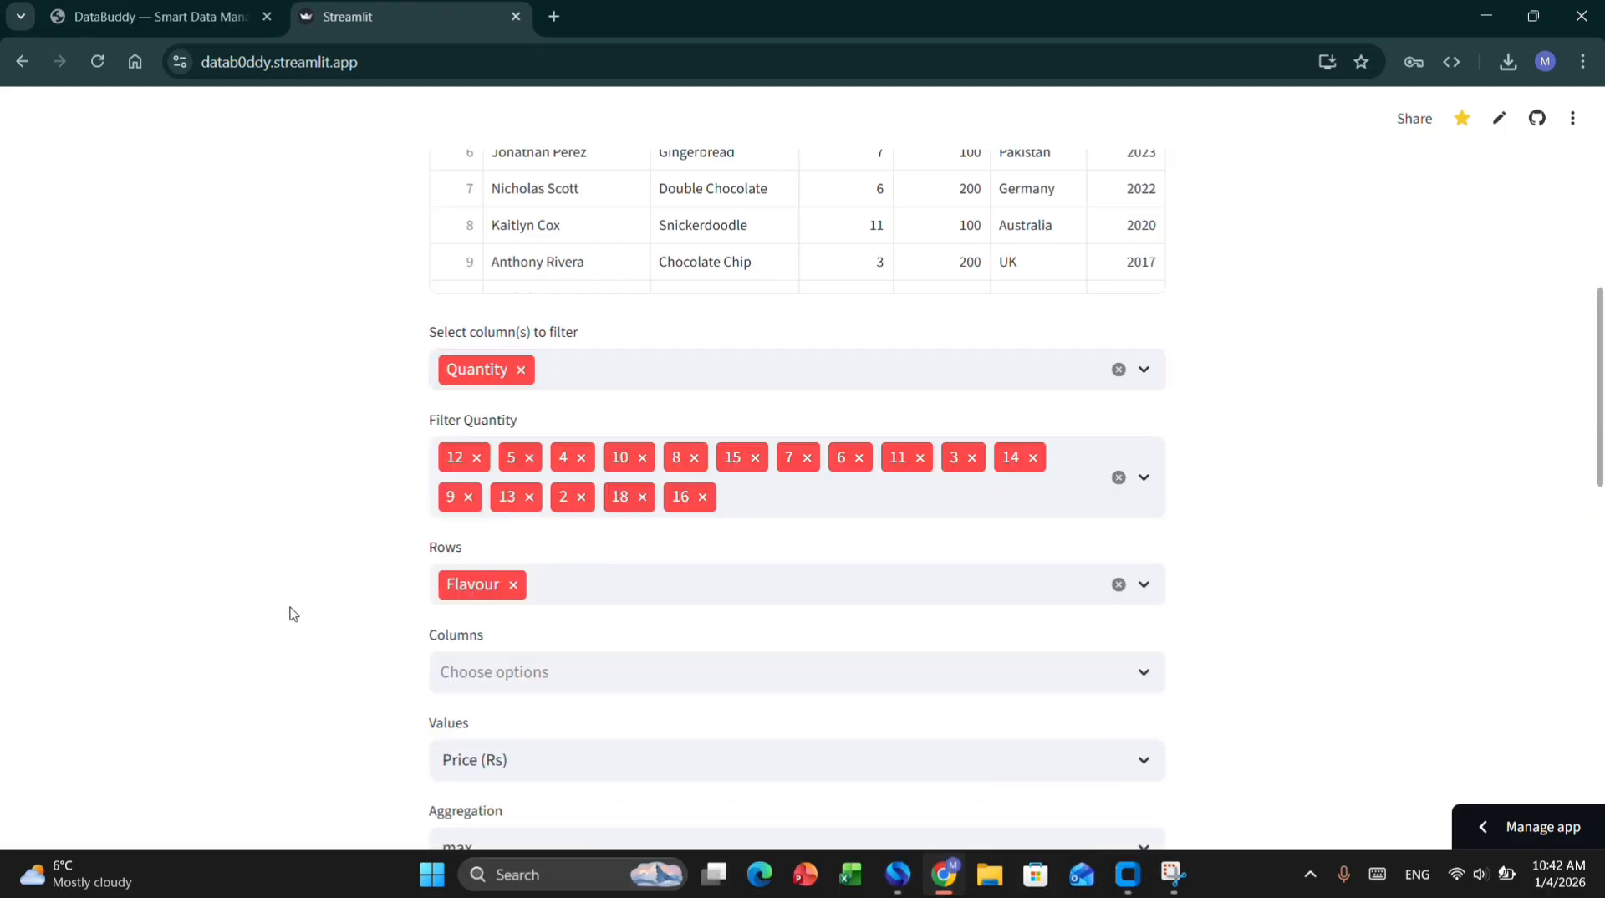
pyautogui.scroll(-5, 291, 614)
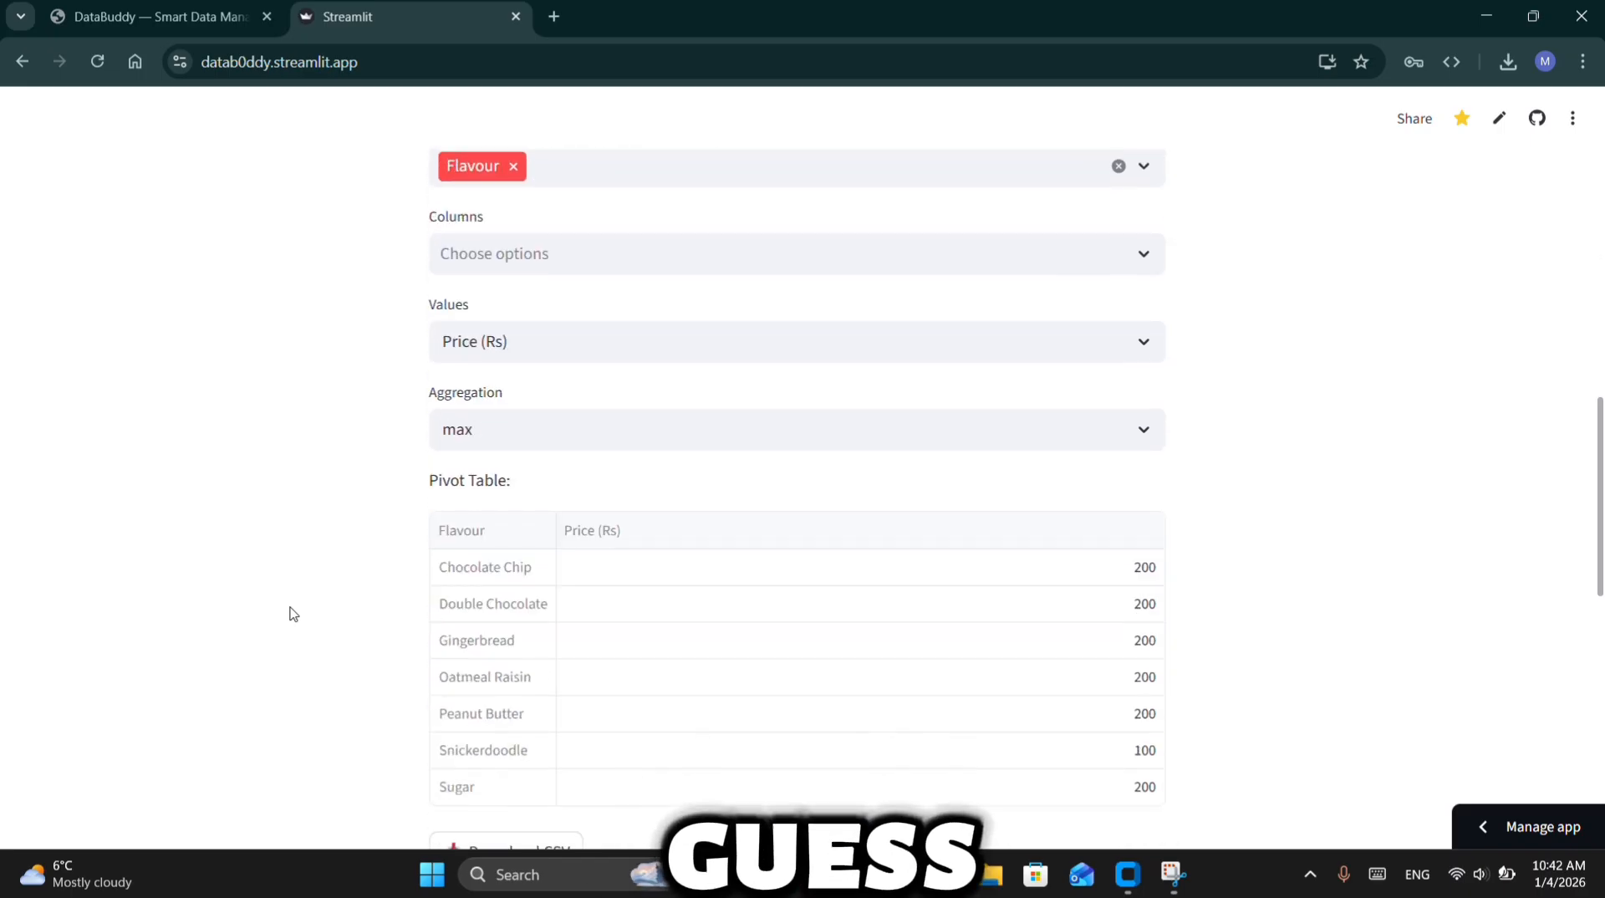
pyautogui.scroll(4, 291, 614)
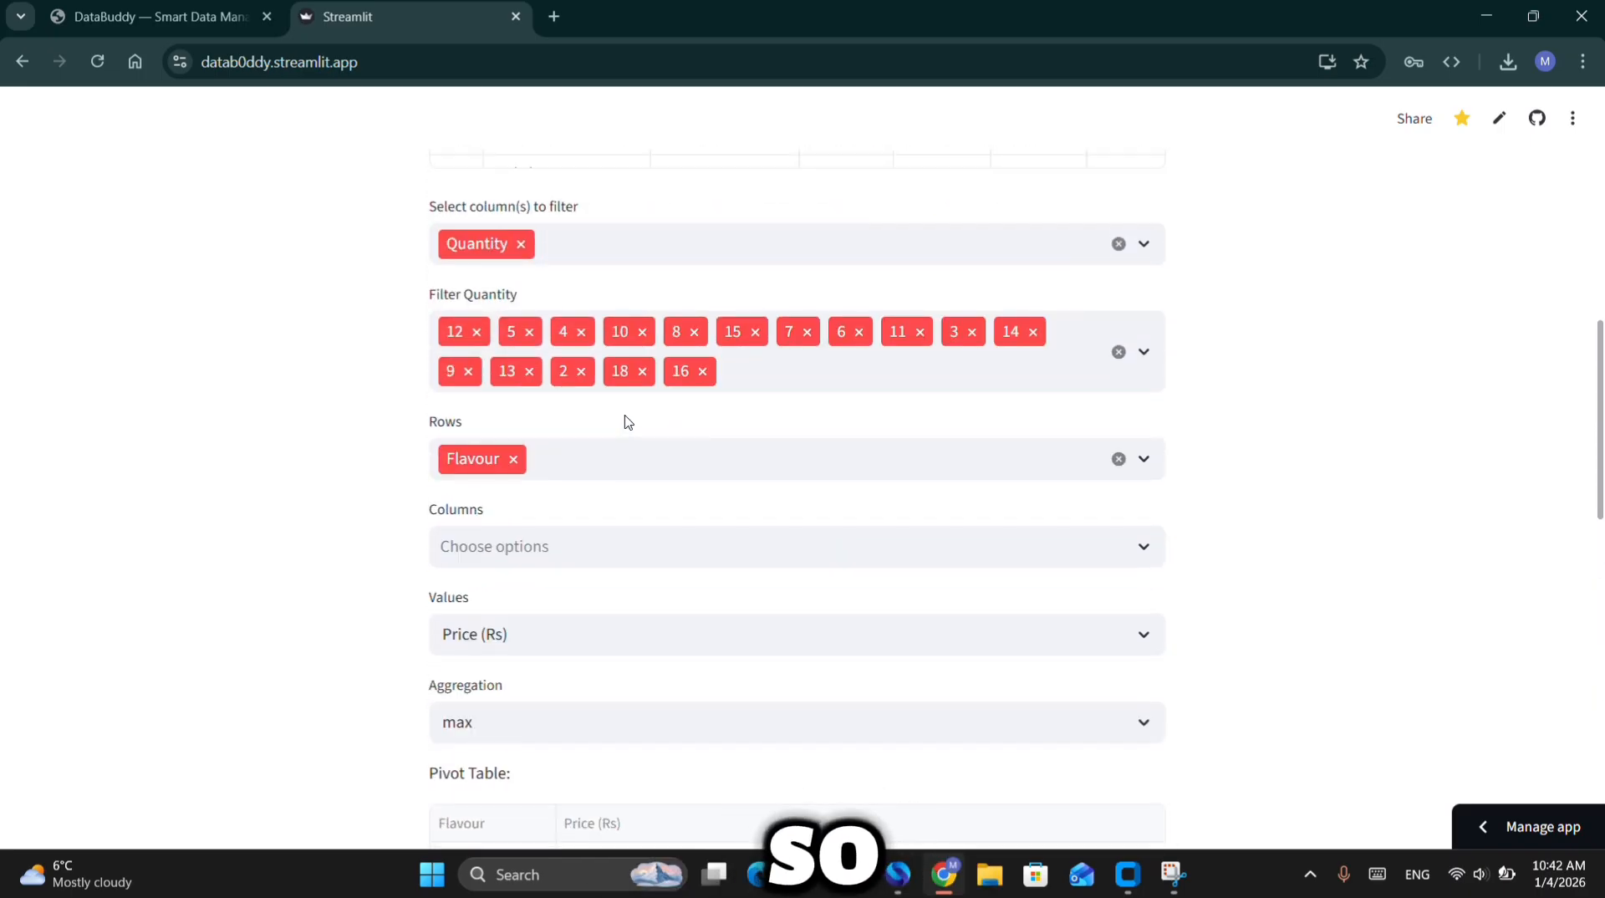
# Clear all quantities selected in the Quantity filter and select only 12
pyautogui.click(1118, 352)
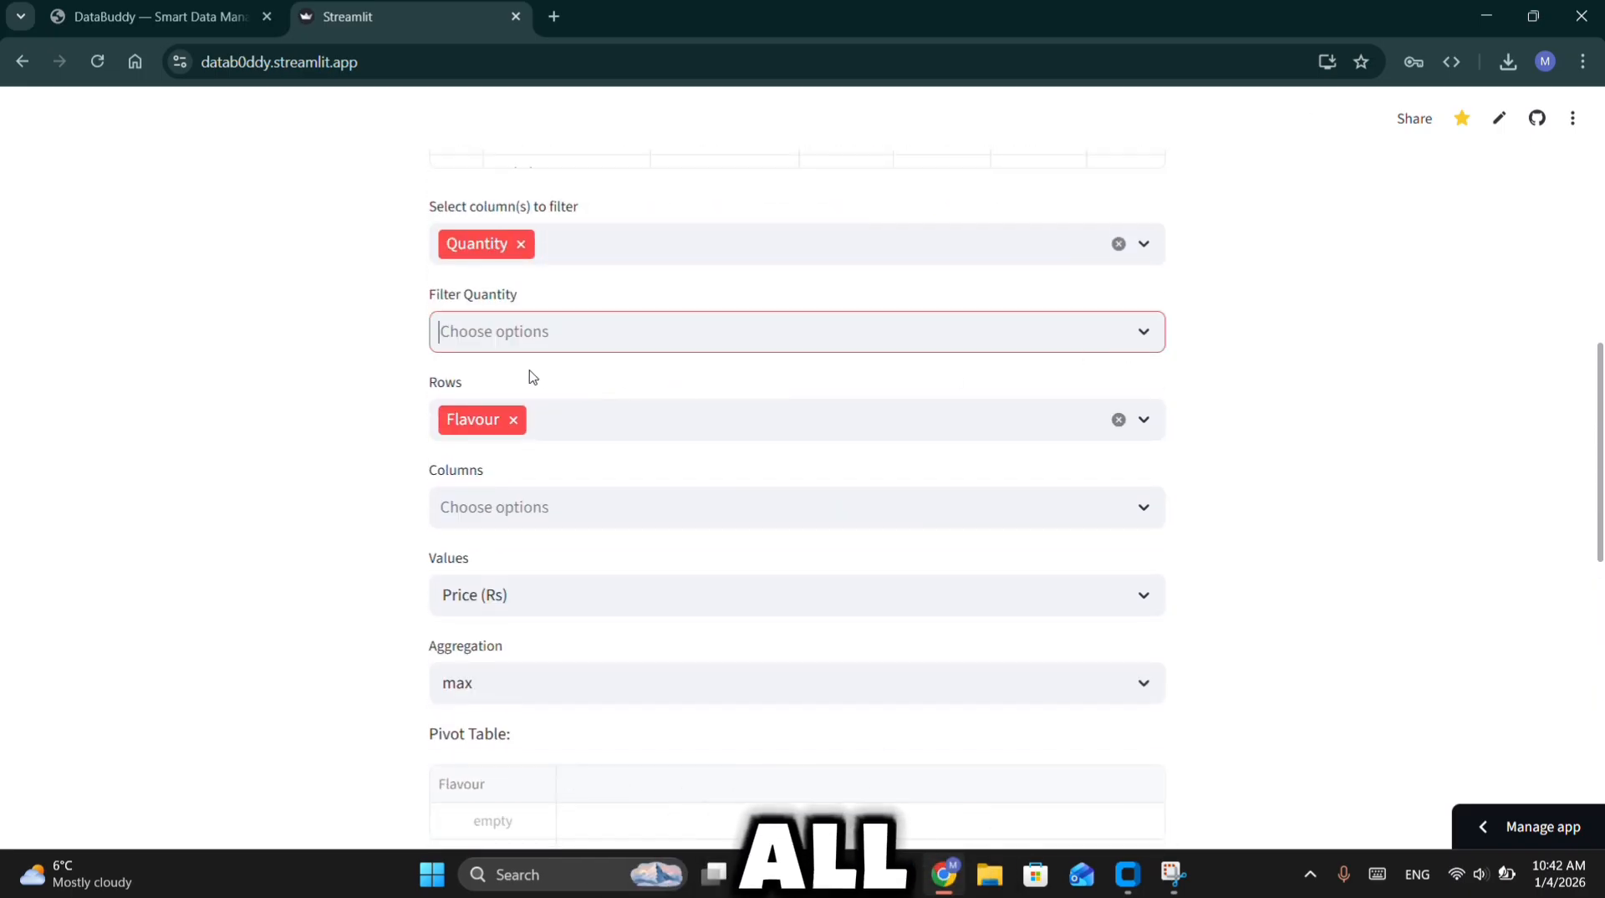
pyautogui.click(551, 343)
pyautogui.click(466, 372)
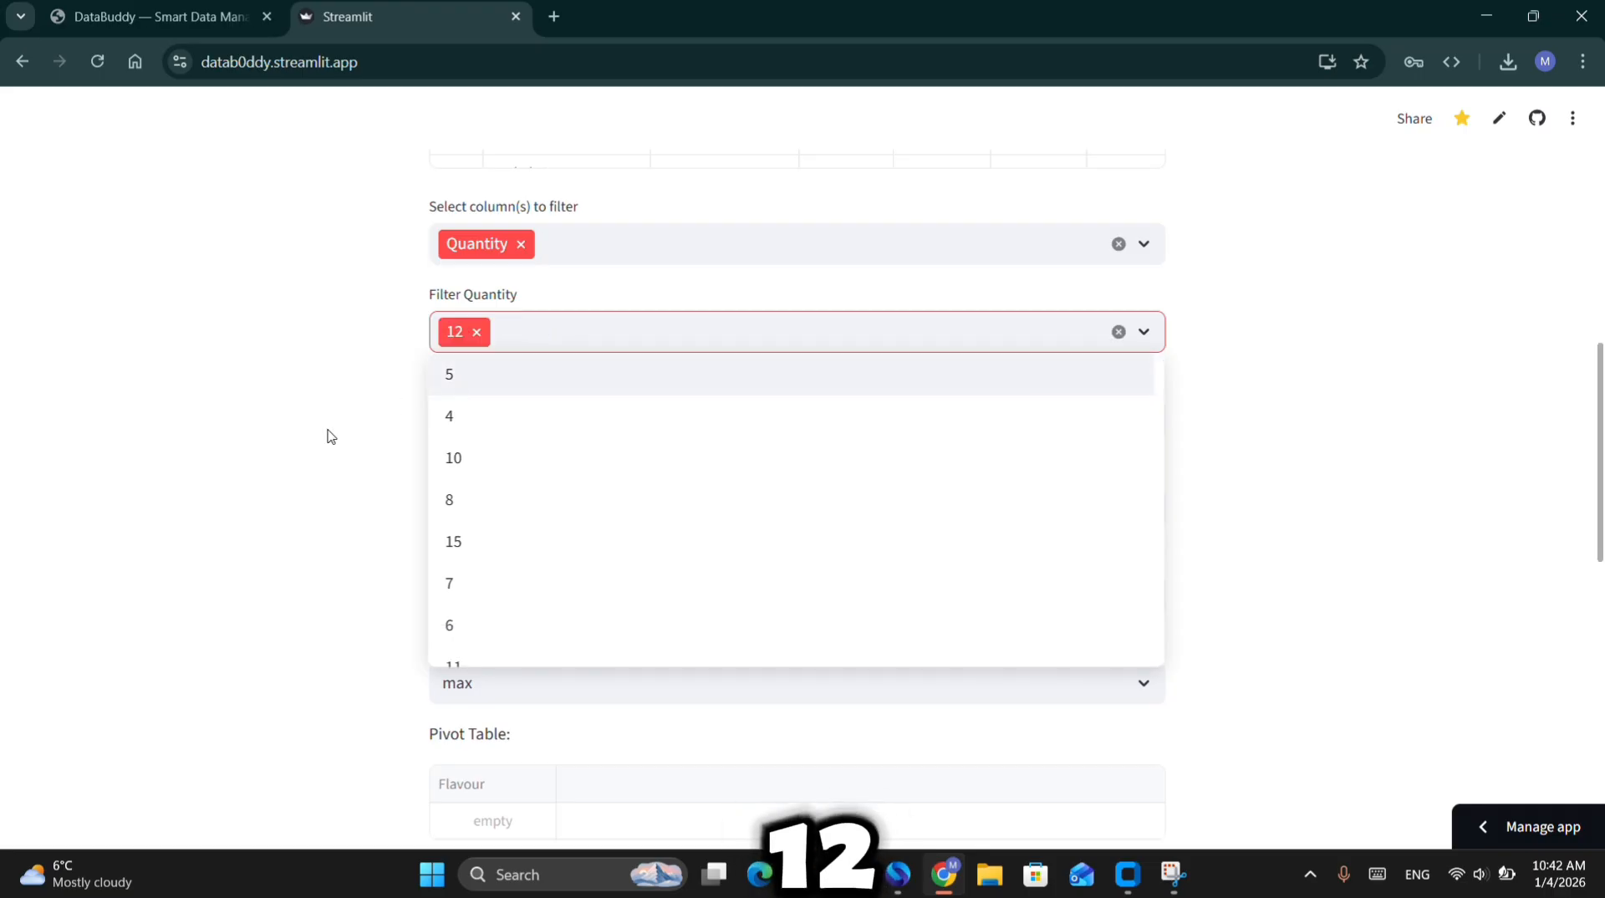
pyautogui.click(327, 435)
# Examine the Double Chocolate and Sugar rows of the filtered pivot table and return to the filter settings
pyautogui.scroll(-5, 327, 436)
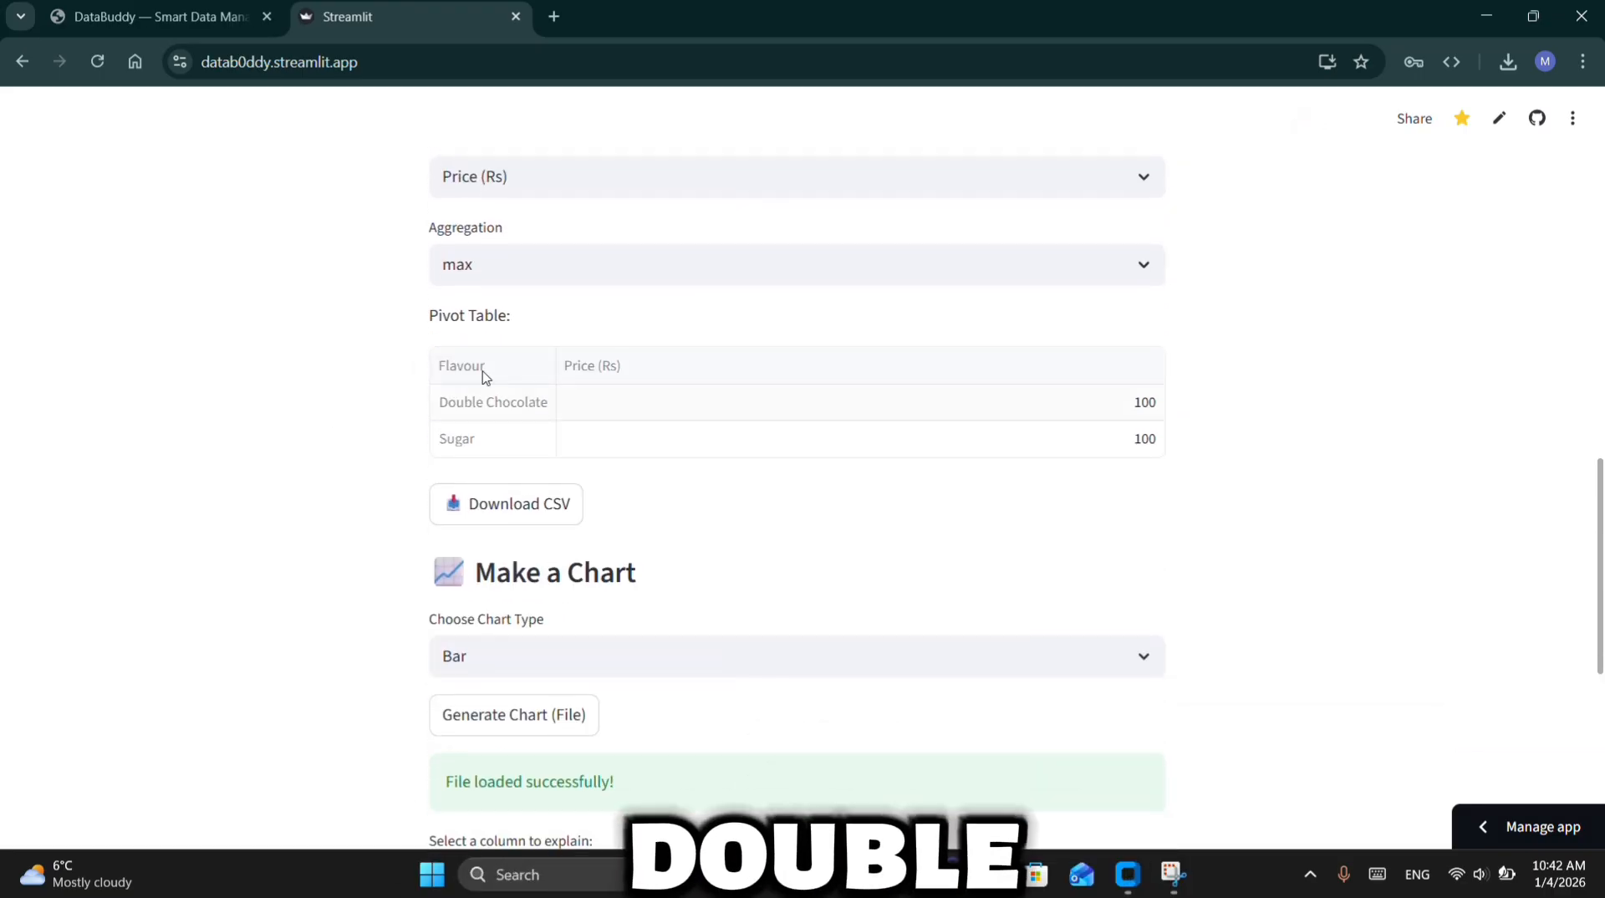
pyautogui.click(505, 407)
pyautogui.moveTo(505, 407); pyautogui.dragTo(494, 451)
pyautogui.click(311, 466)
pyautogui.scroll(1, 311, 466)
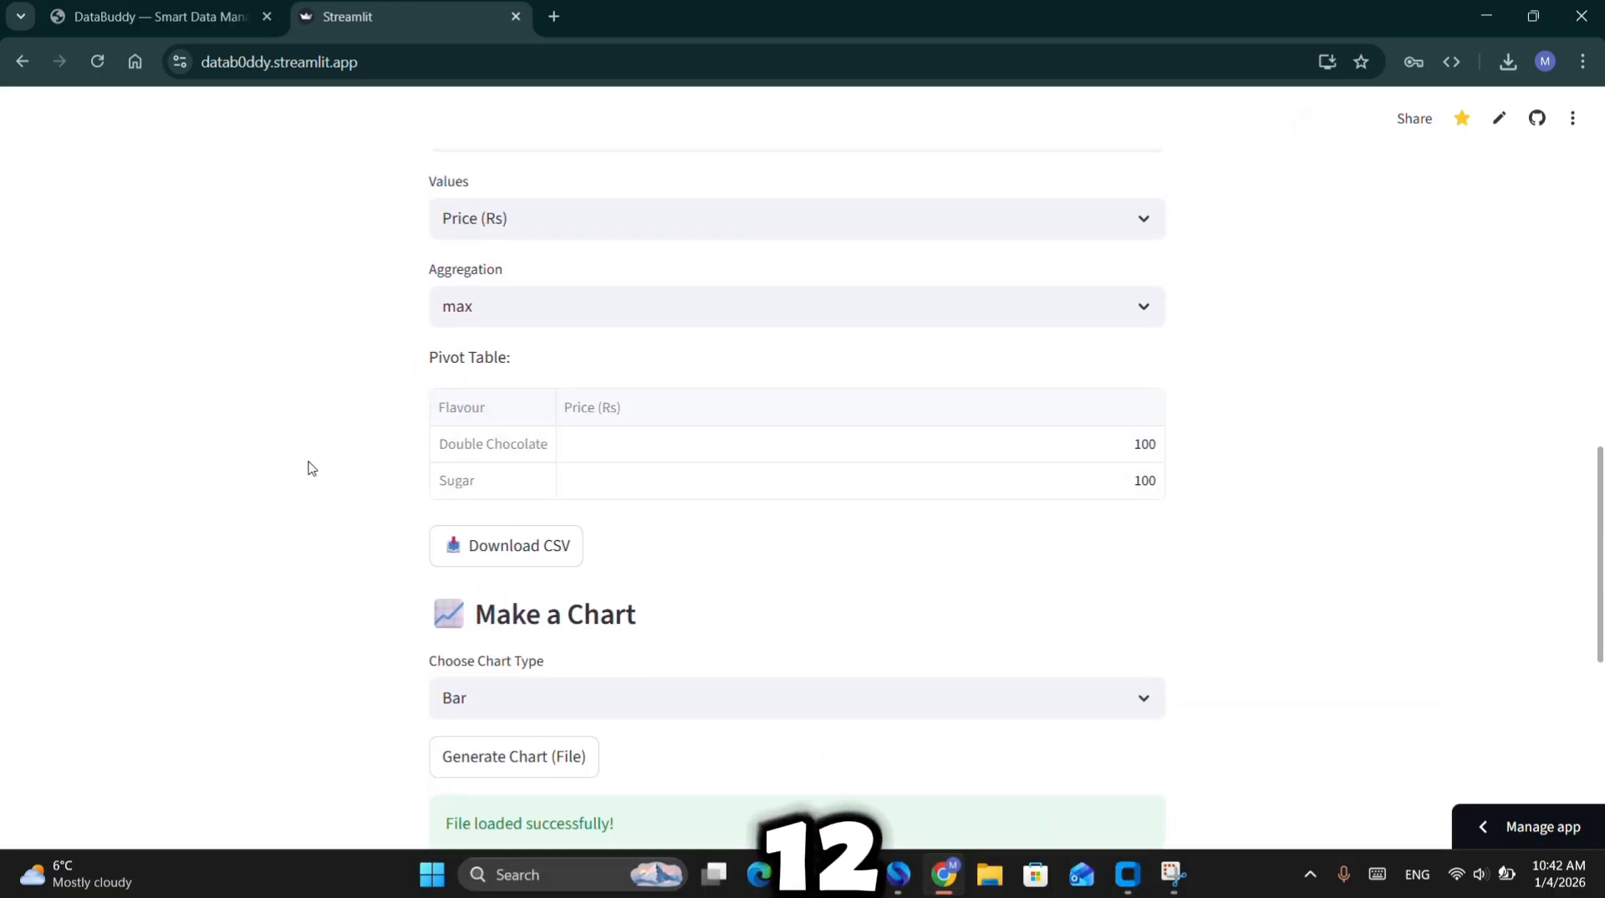
pyautogui.scroll(5, 311, 467)
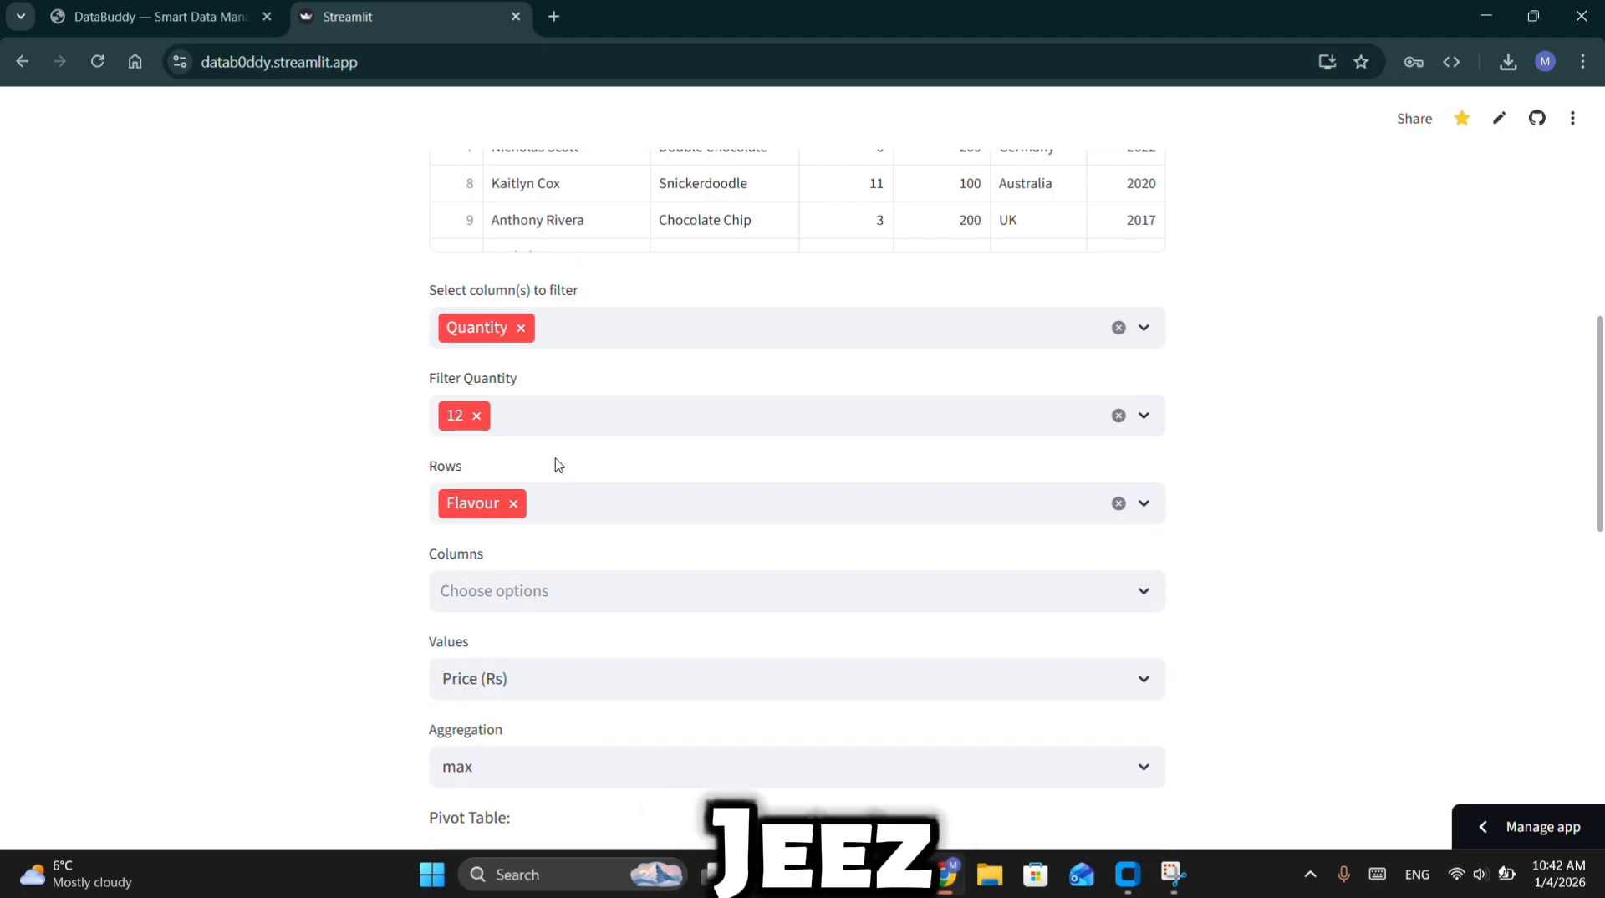
# Replace the selected quantity in the Quantity filter with 18
pyautogui.click(473, 415)
pyautogui.click(473, 416)
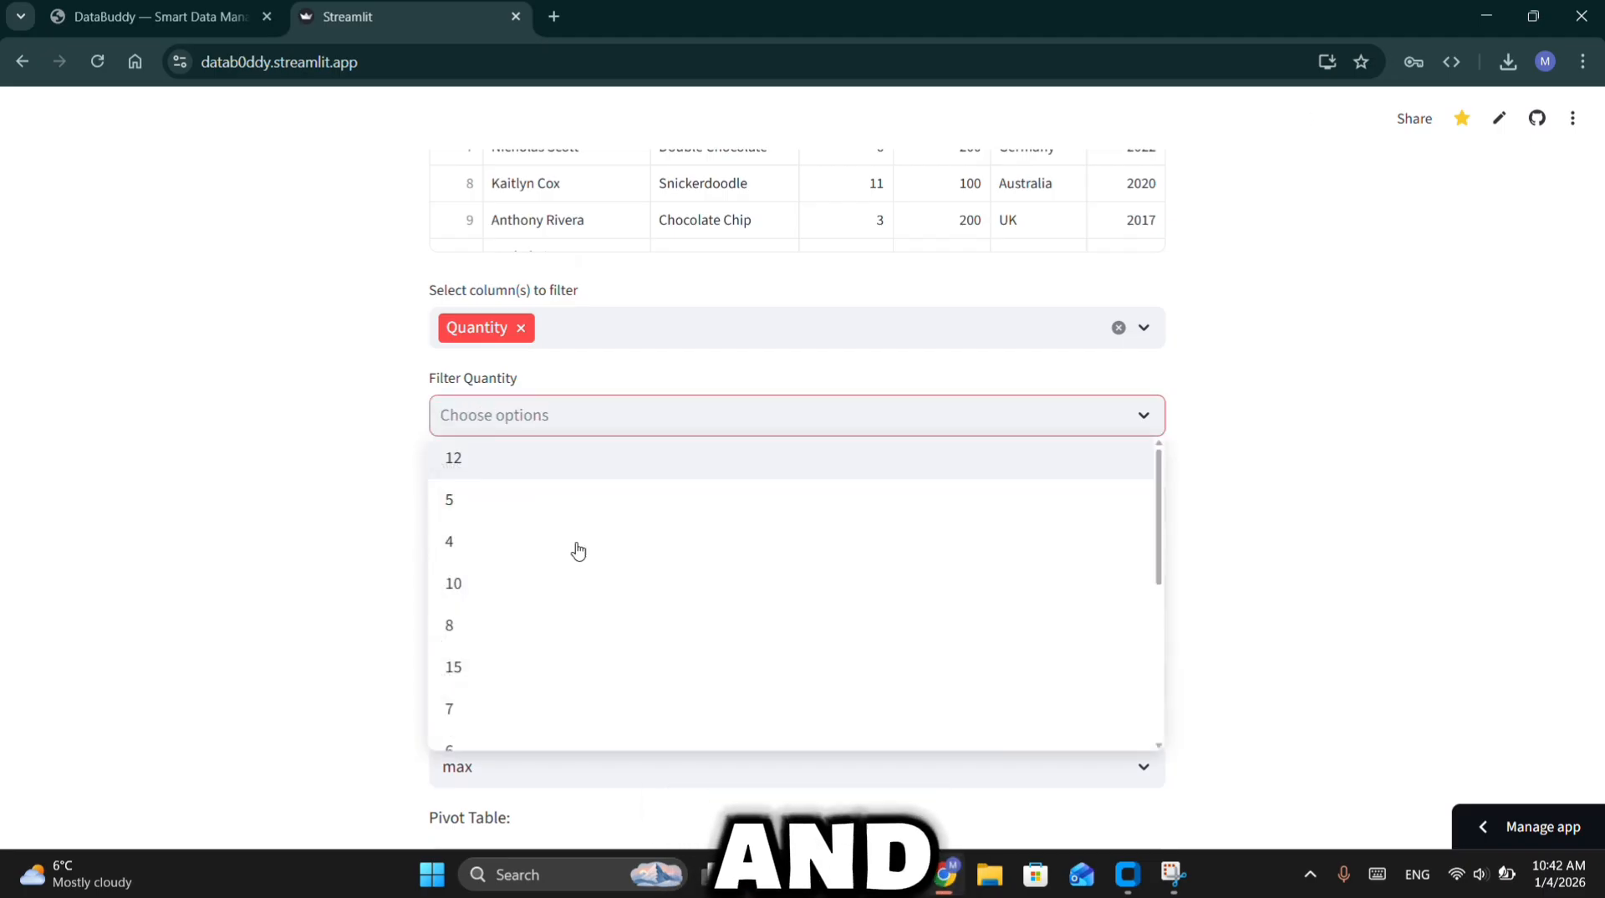
pyautogui.moveTo(1161, 529); pyautogui.dragTo(1149, 720)
pyautogui.click(552, 686)
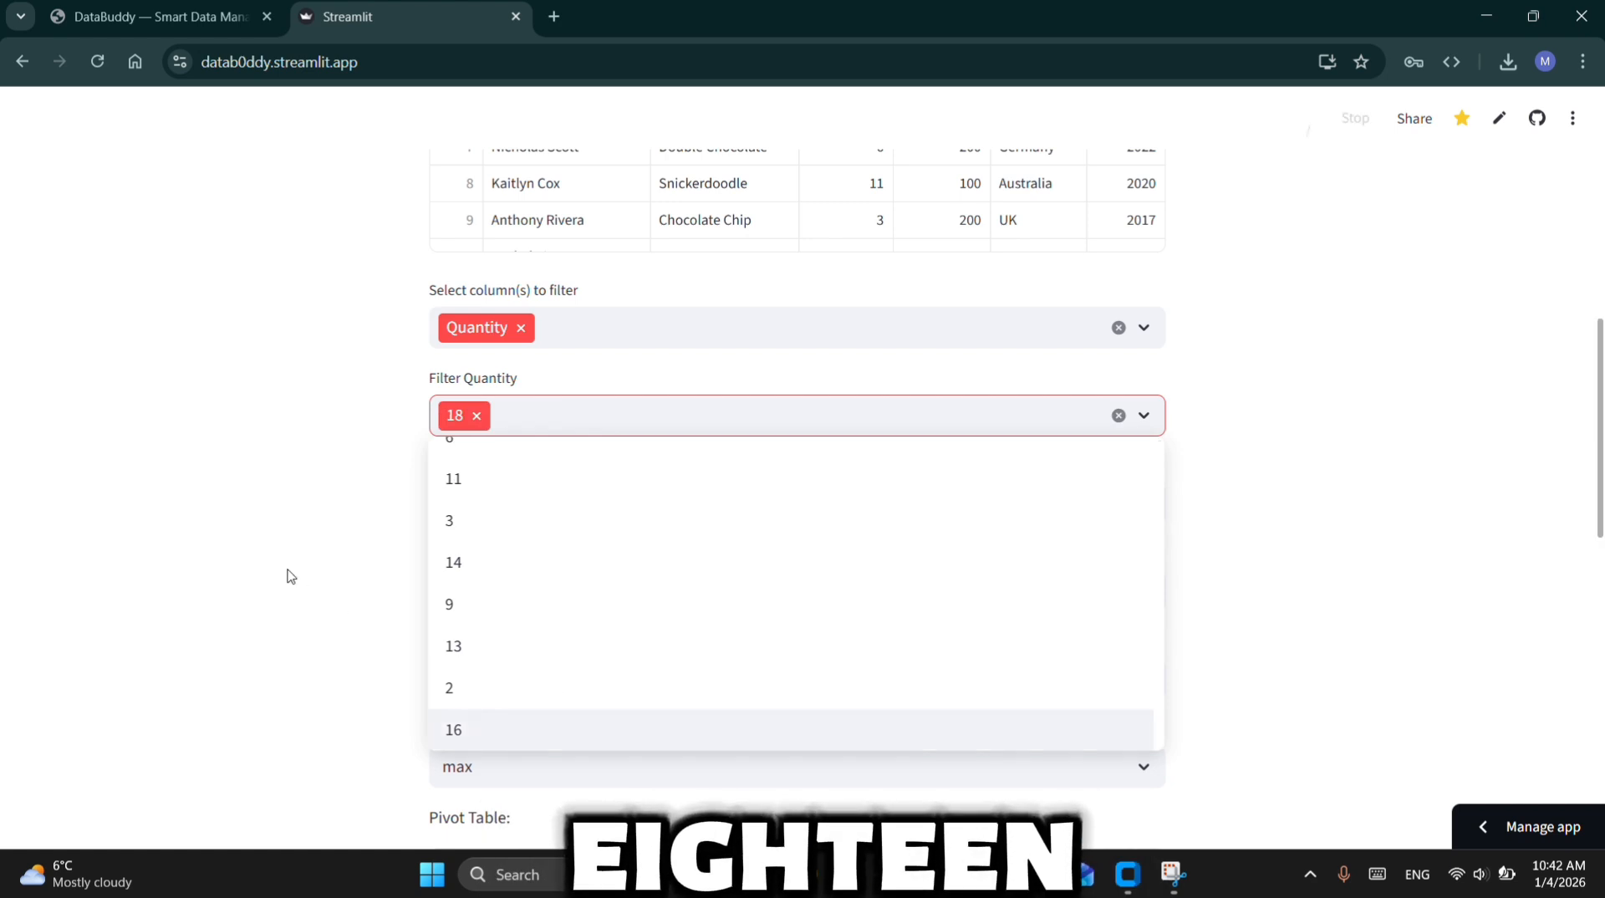
pyautogui.click(290, 576)
# Examine the flavour and maximum price in the pivot table filtered to quantity 18
pyautogui.scroll(-4, 290, 576)
pyautogui.click(508, 581)
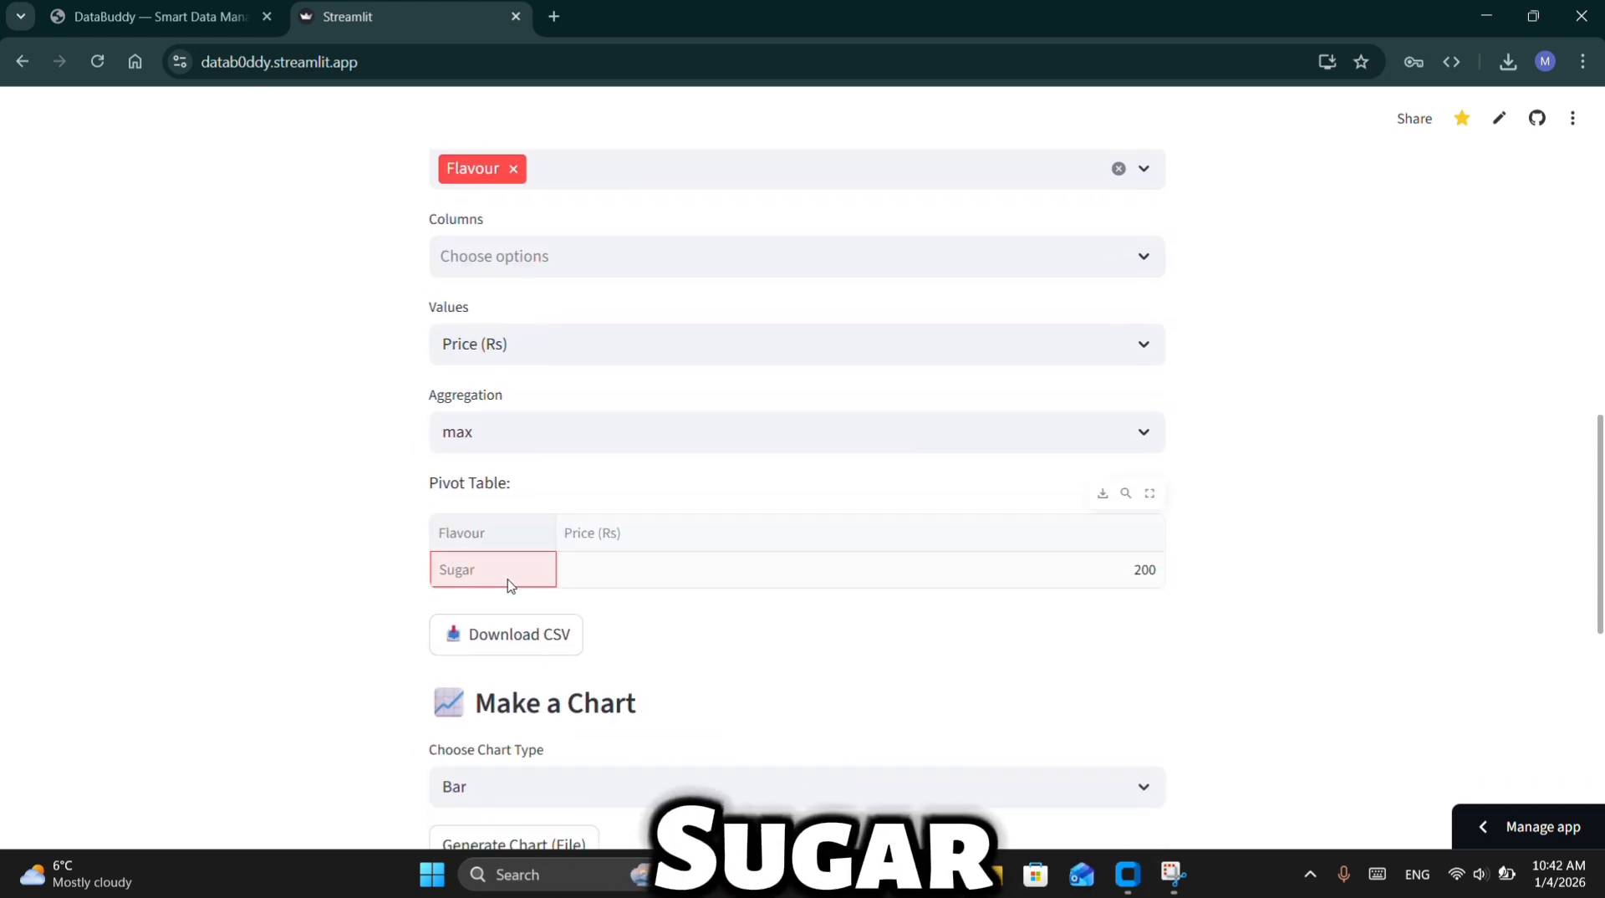
pyautogui.click(796, 711)
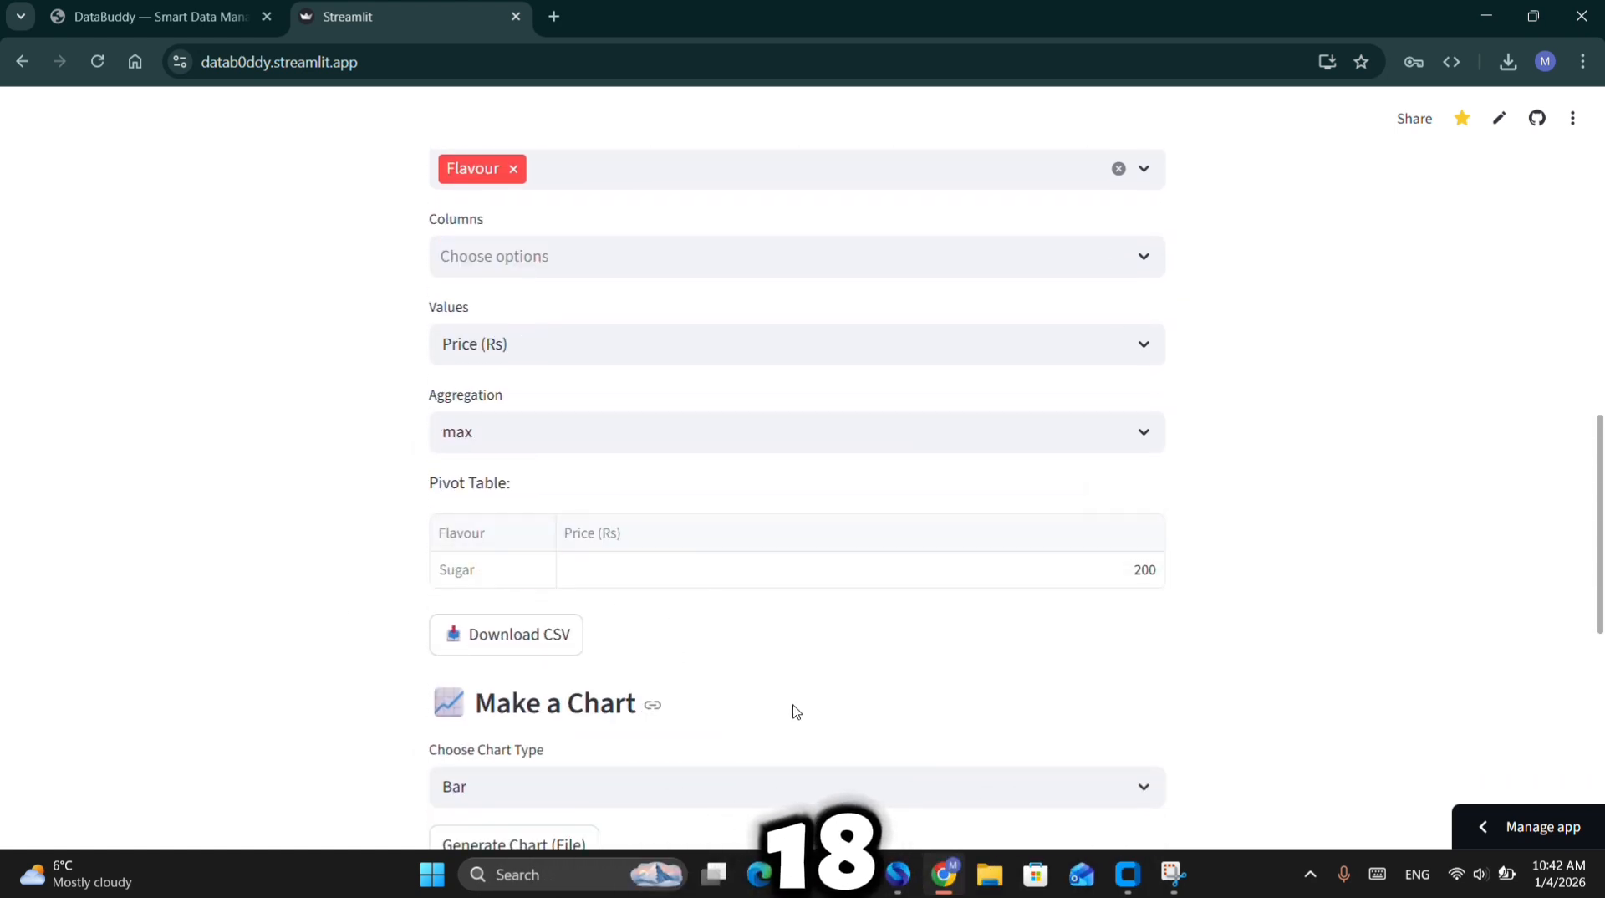
pyautogui.scroll(6, 796, 711)
pyautogui.scroll(-6, 796, 710)
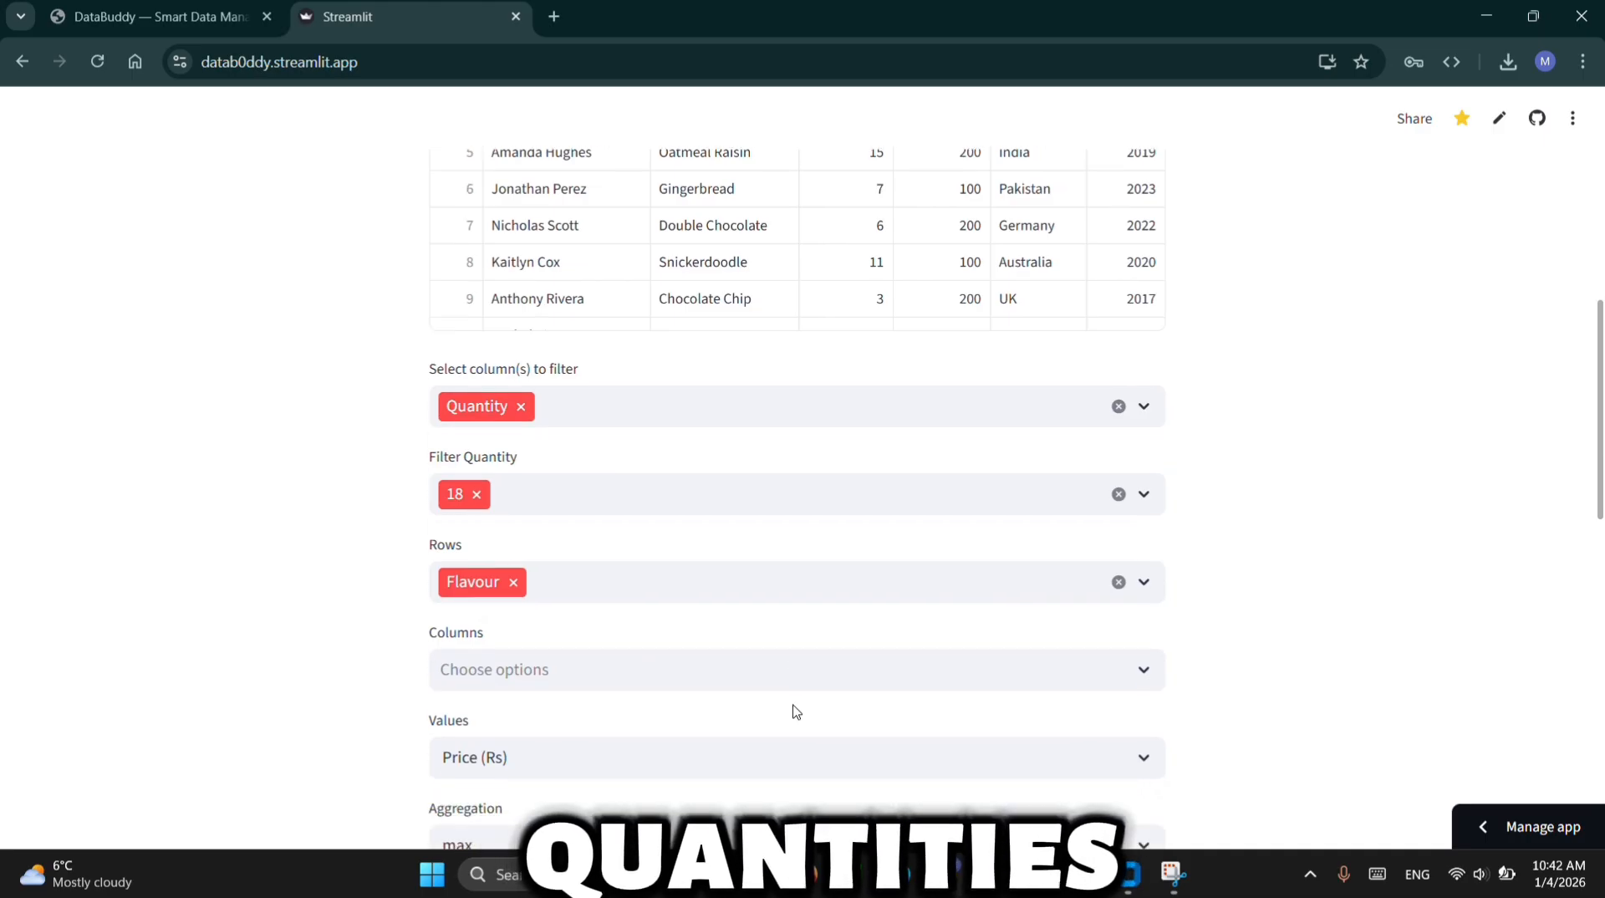
pyautogui.click(524, 535)
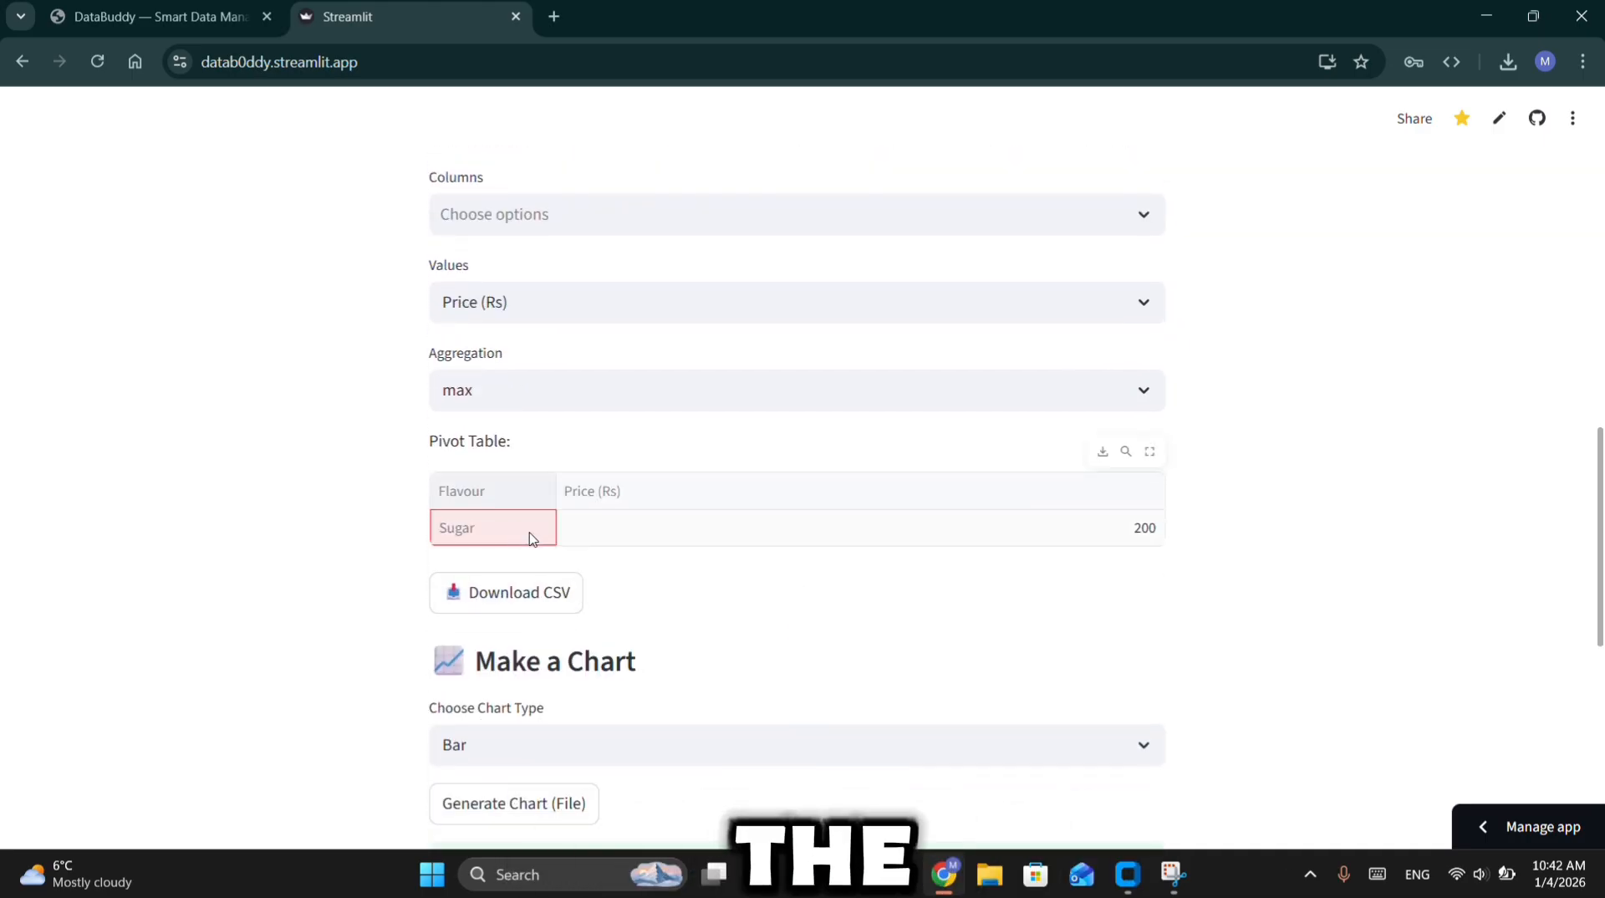
pyautogui.click(1115, 661)
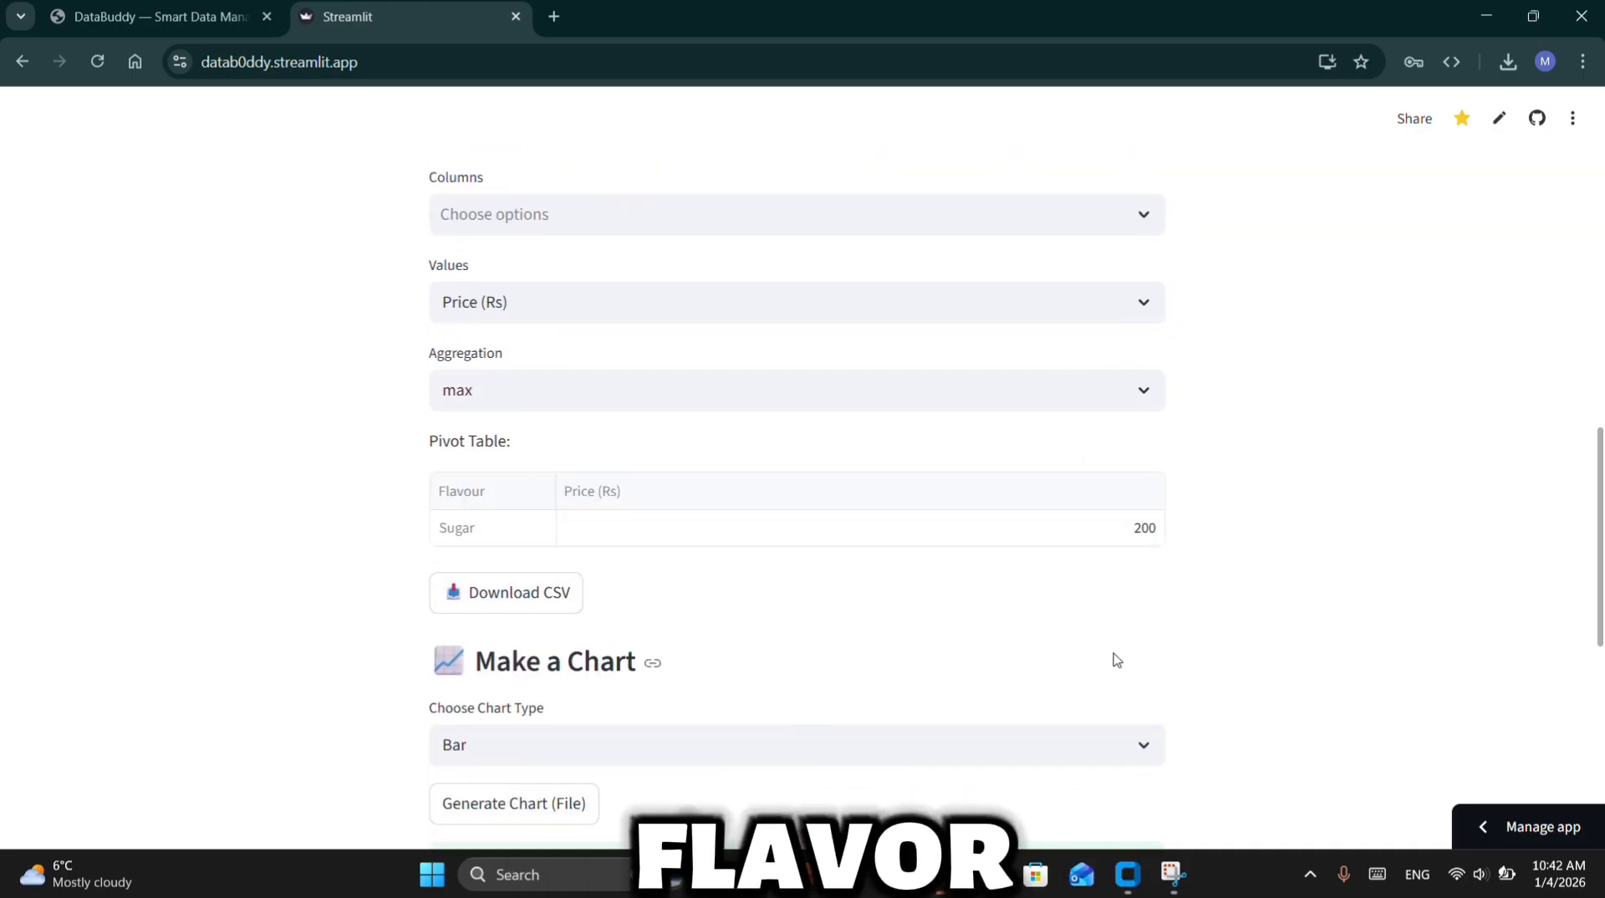
pyautogui.click(723, 537)
pyautogui.click(952, 621)
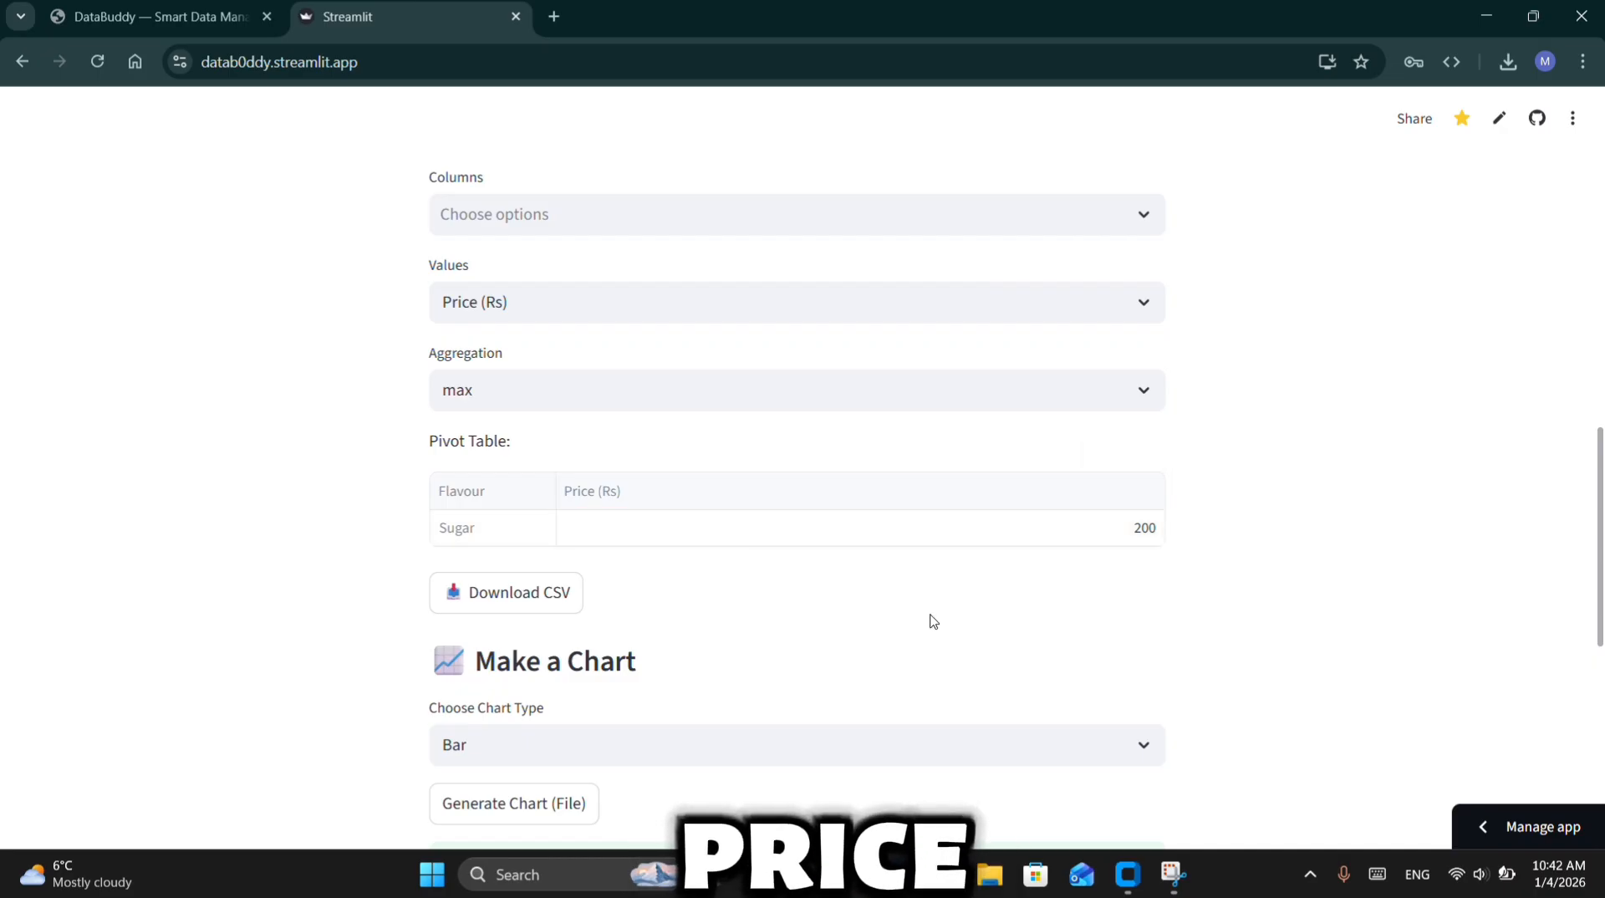
# Generate an explanation of the Customer Name column
pyautogui.scroll(-3, 558, 589)
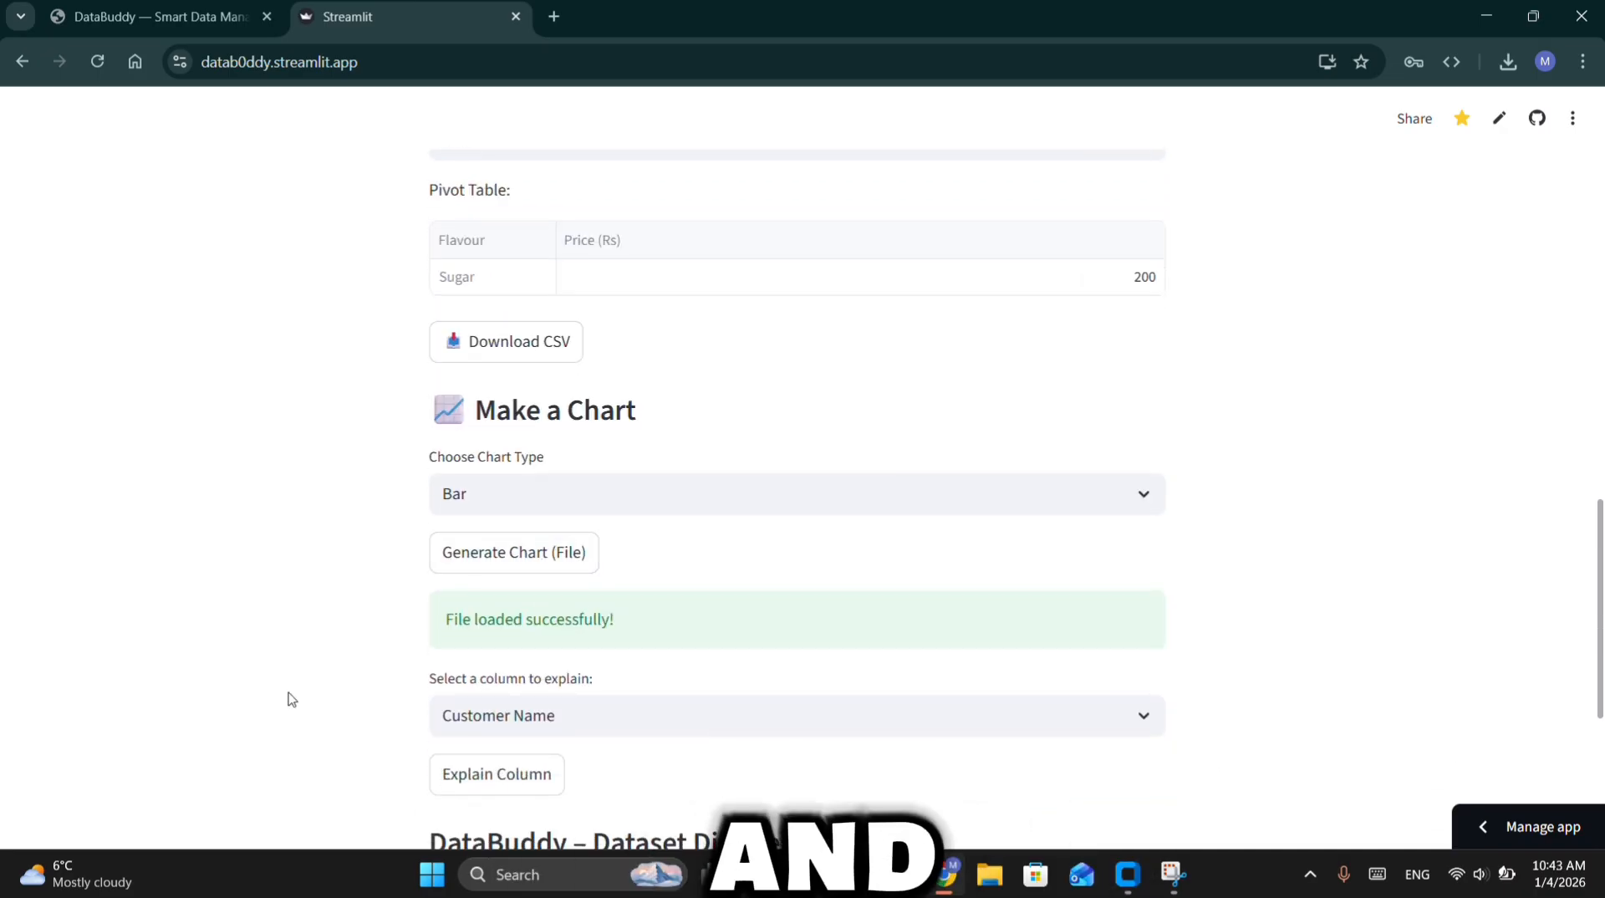
pyautogui.scroll(-5, 290, 699)
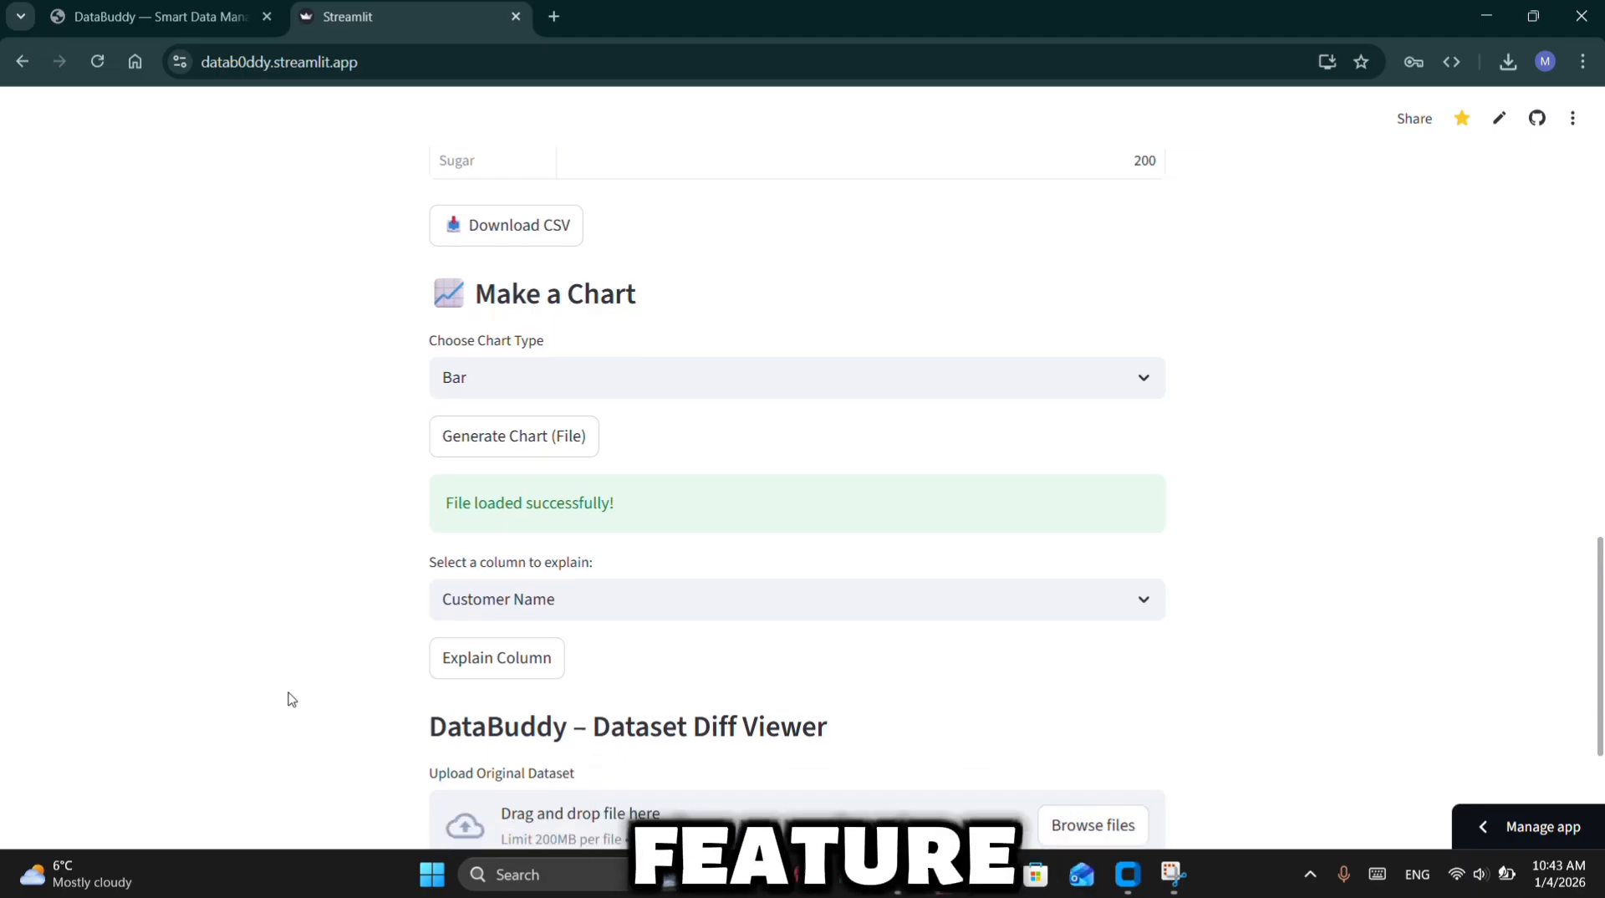
pyautogui.click(459, 408)
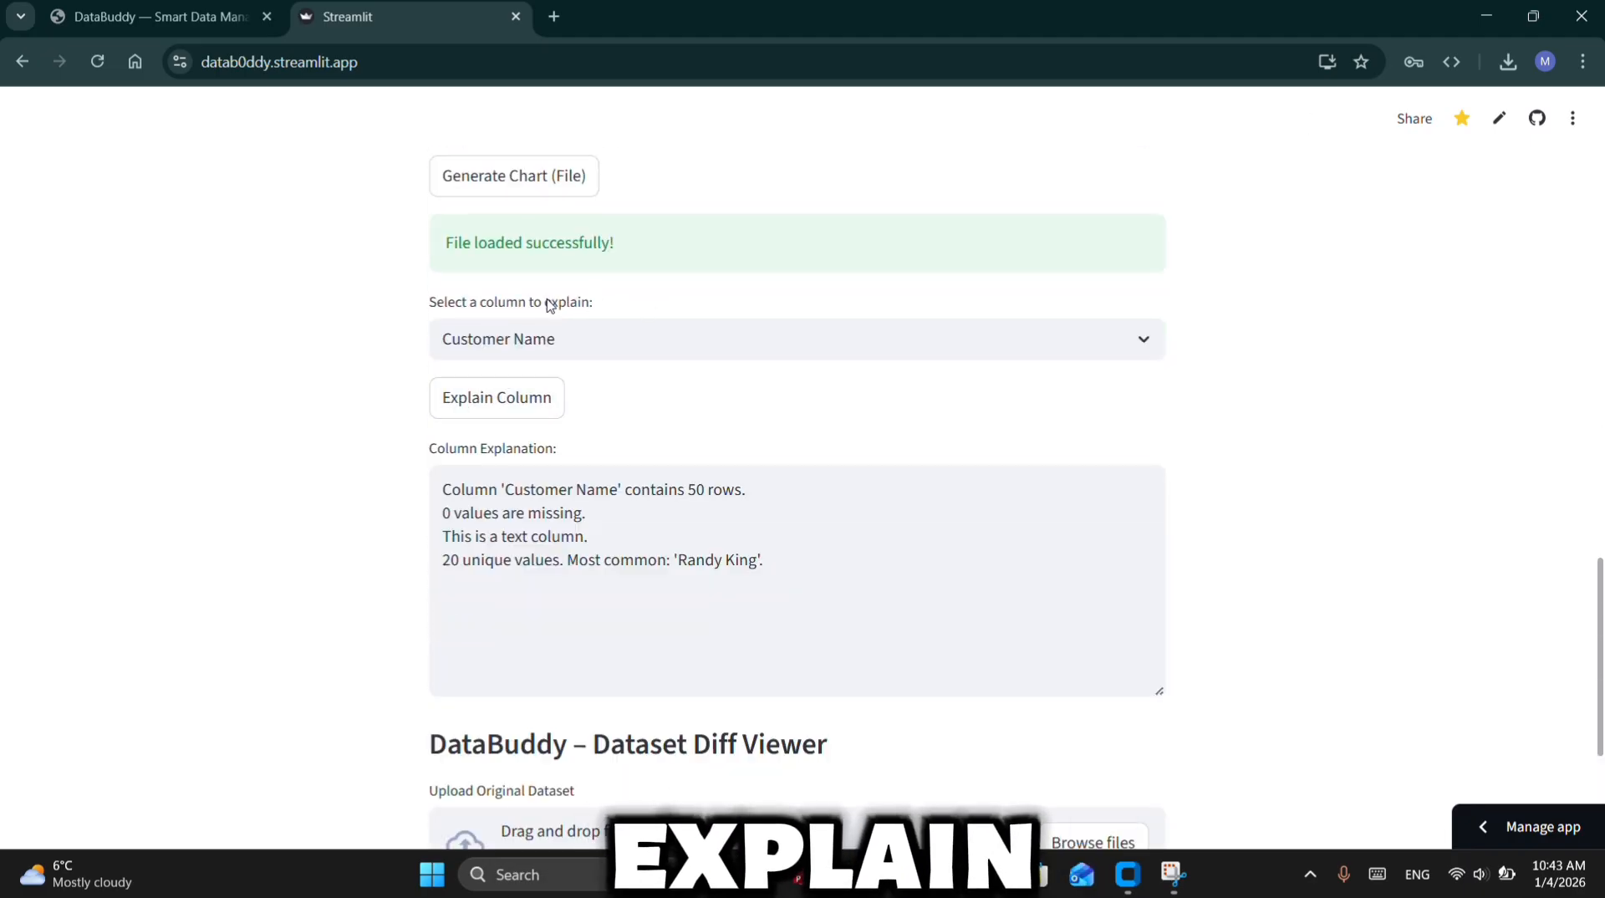
# Read the Customer Name explanation, covering row count, missing values, column type, unique values and most common entry
pyautogui.moveTo(452, 491); pyautogui.dragTo(788, 473)
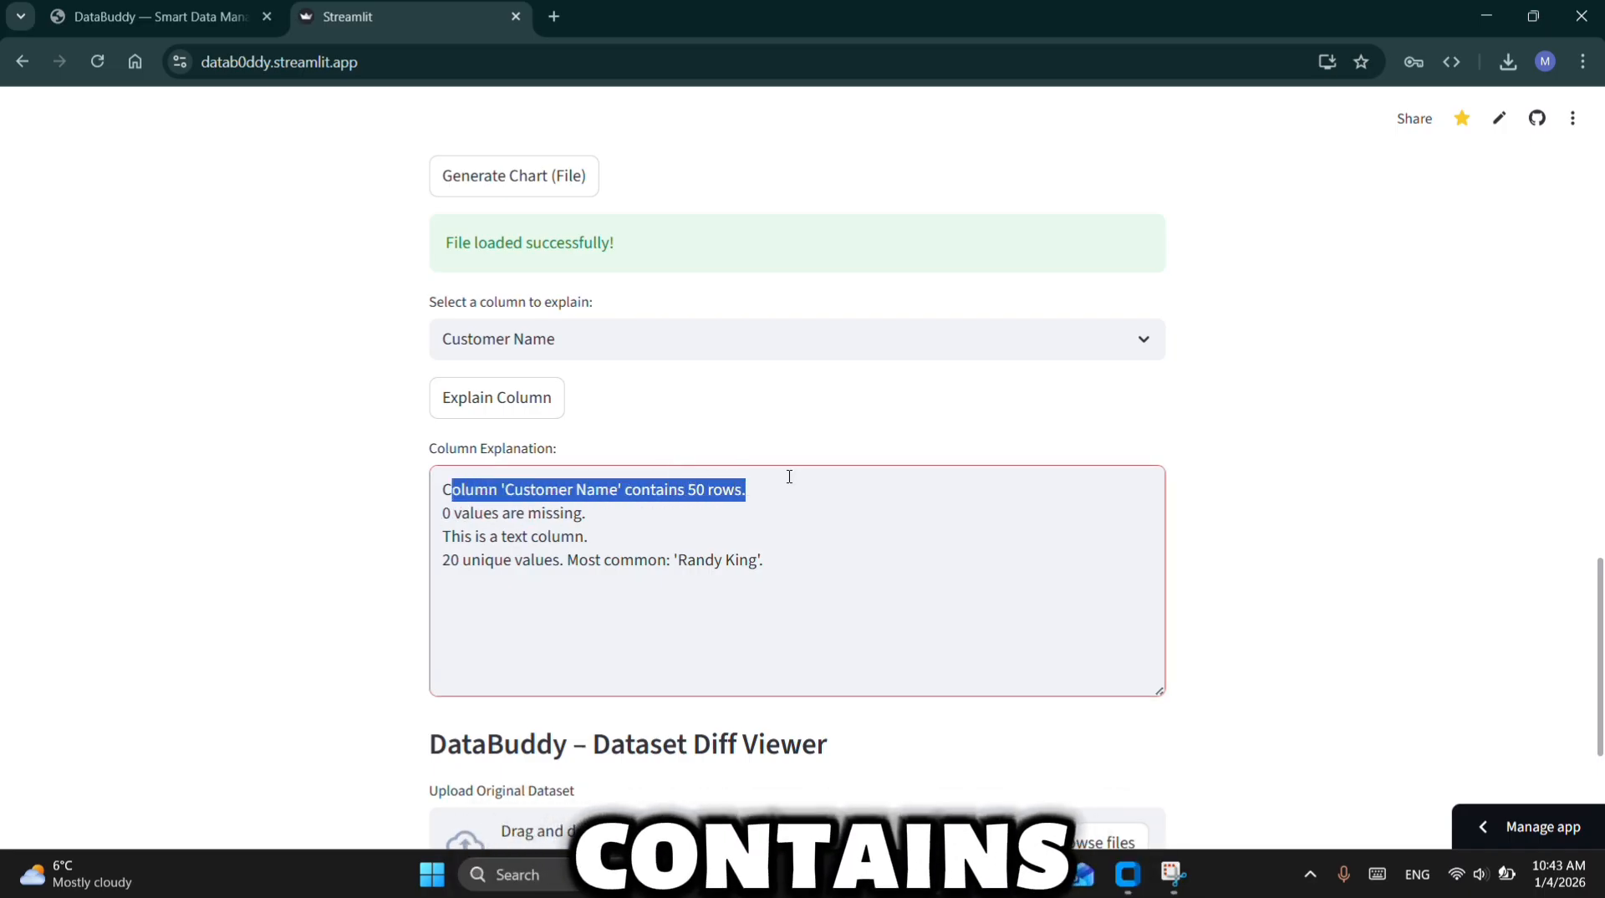
pyautogui.click(791, 477)
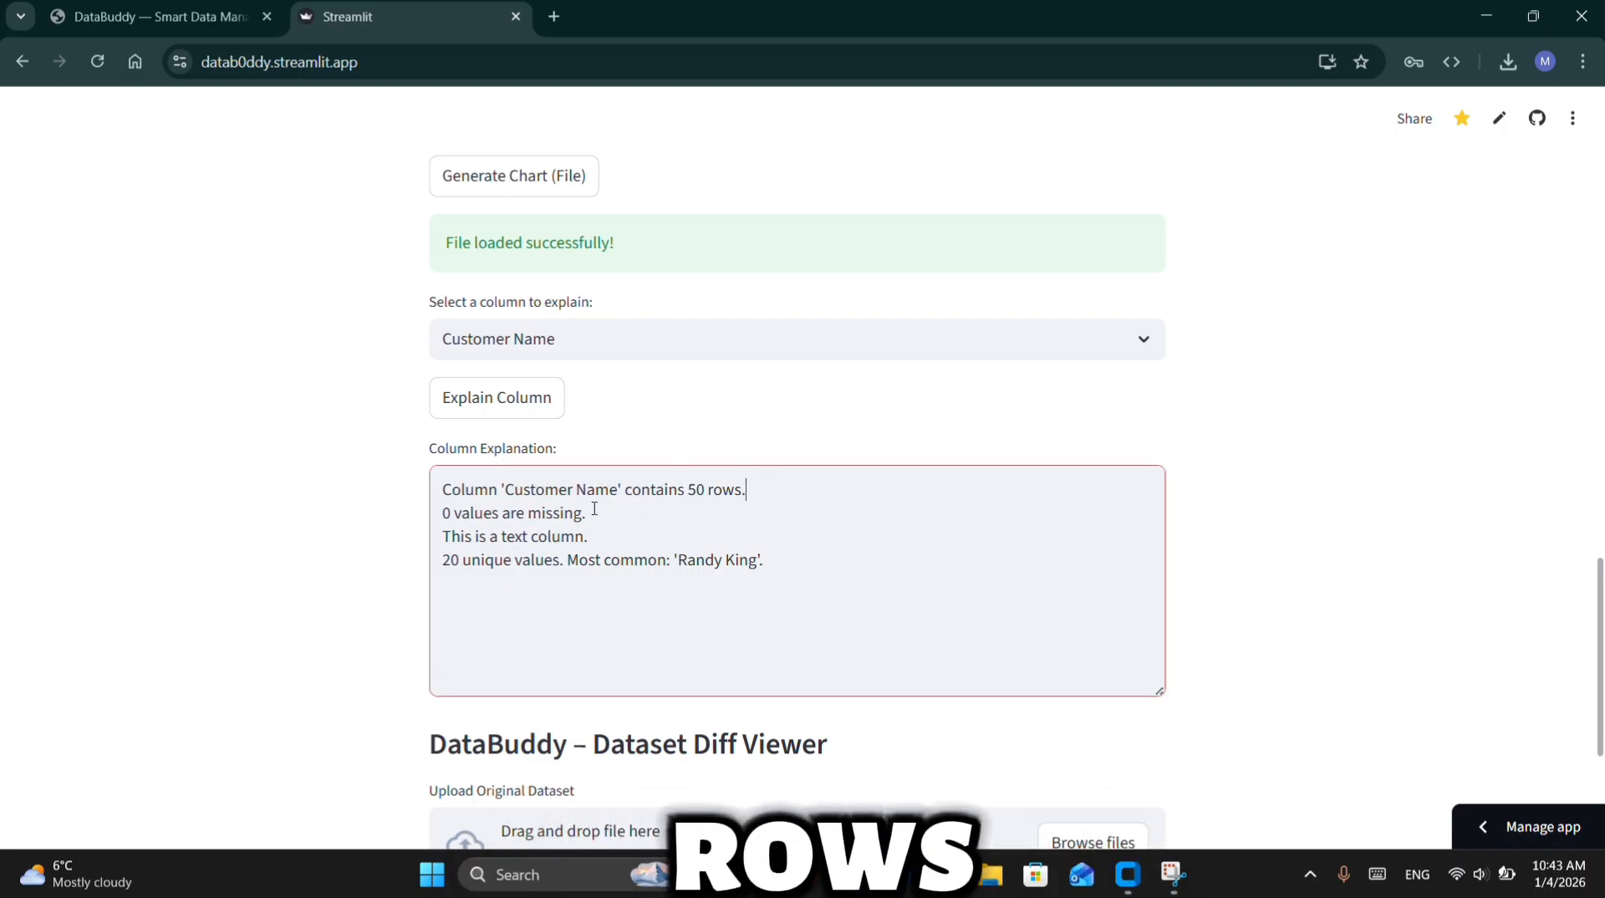
pyautogui.moveTo(591, 513)
pyautogui.mouseDown()
pyautogui.moveTo(446, 534)
pyautogui.moveTo(599, 531)
pyautogui.mouseUp()
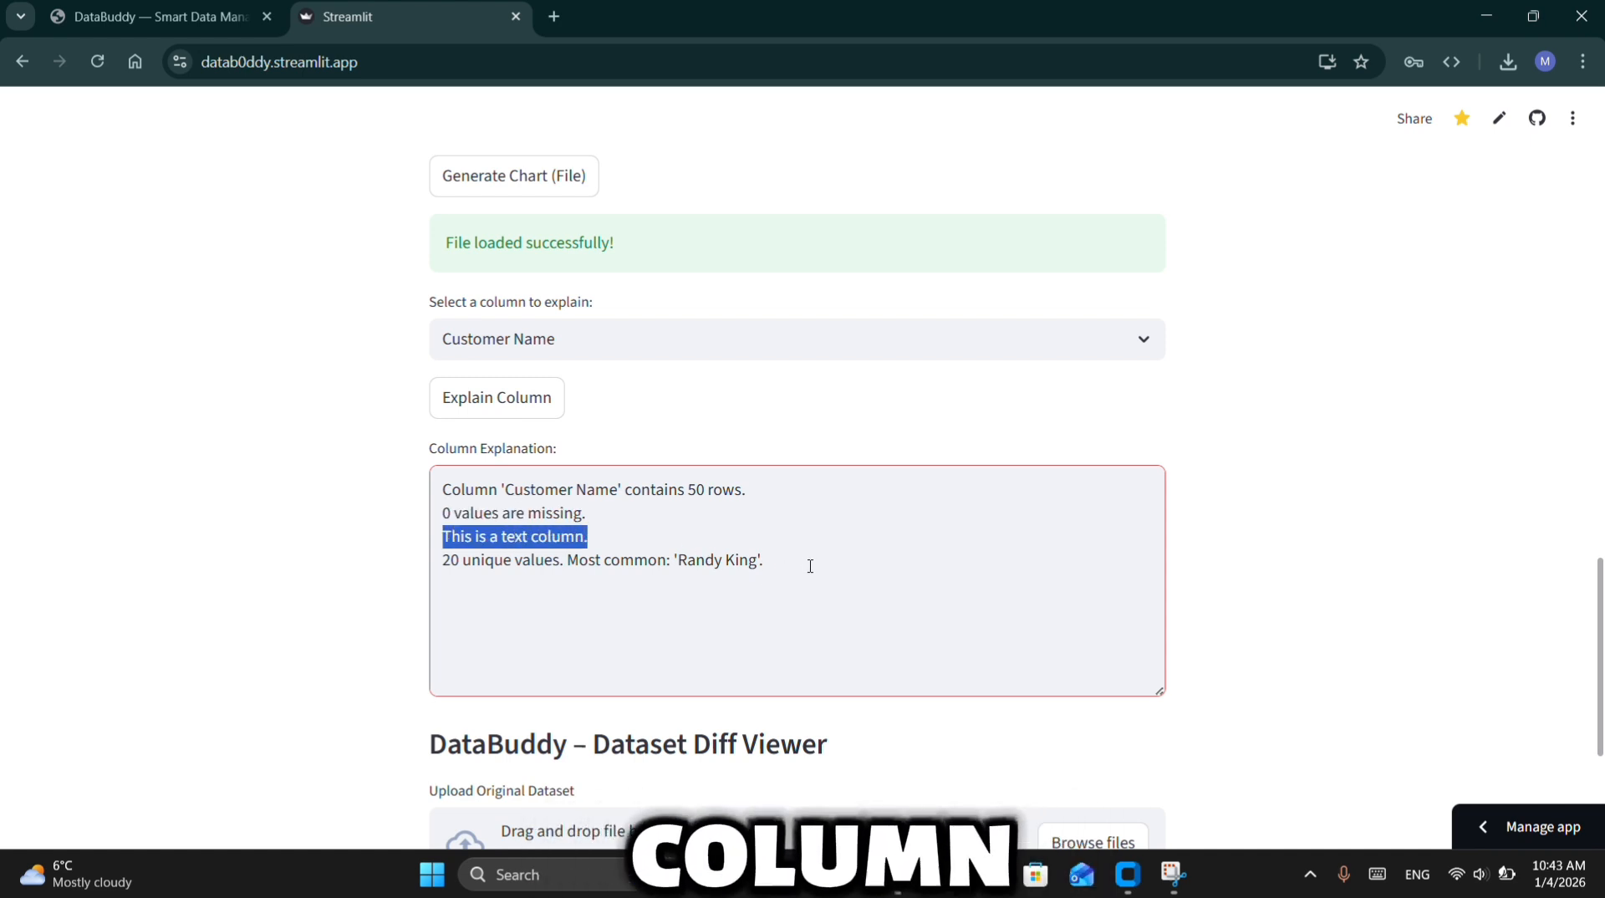
pyautogui.moveTo(798, 561); pyautogui.dragTo(473, 566)
pyautogui.click(441, 576)
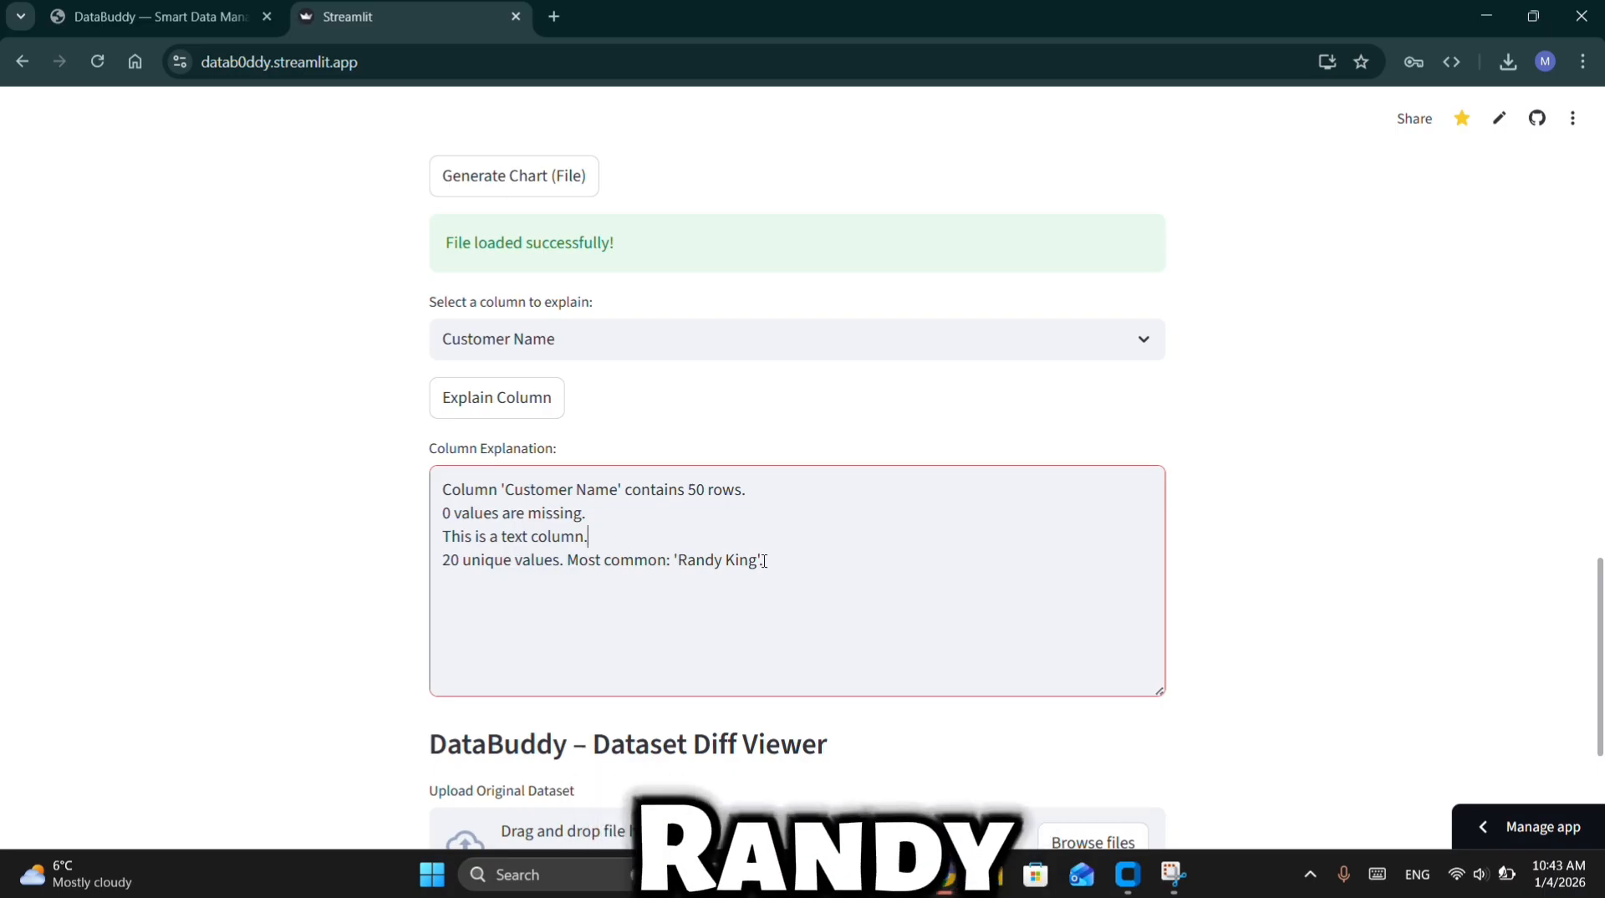
pyautogui.moveTo(757, 559); pyautogui.dragTo(683, 562)
pyautogui.click(671, 560)
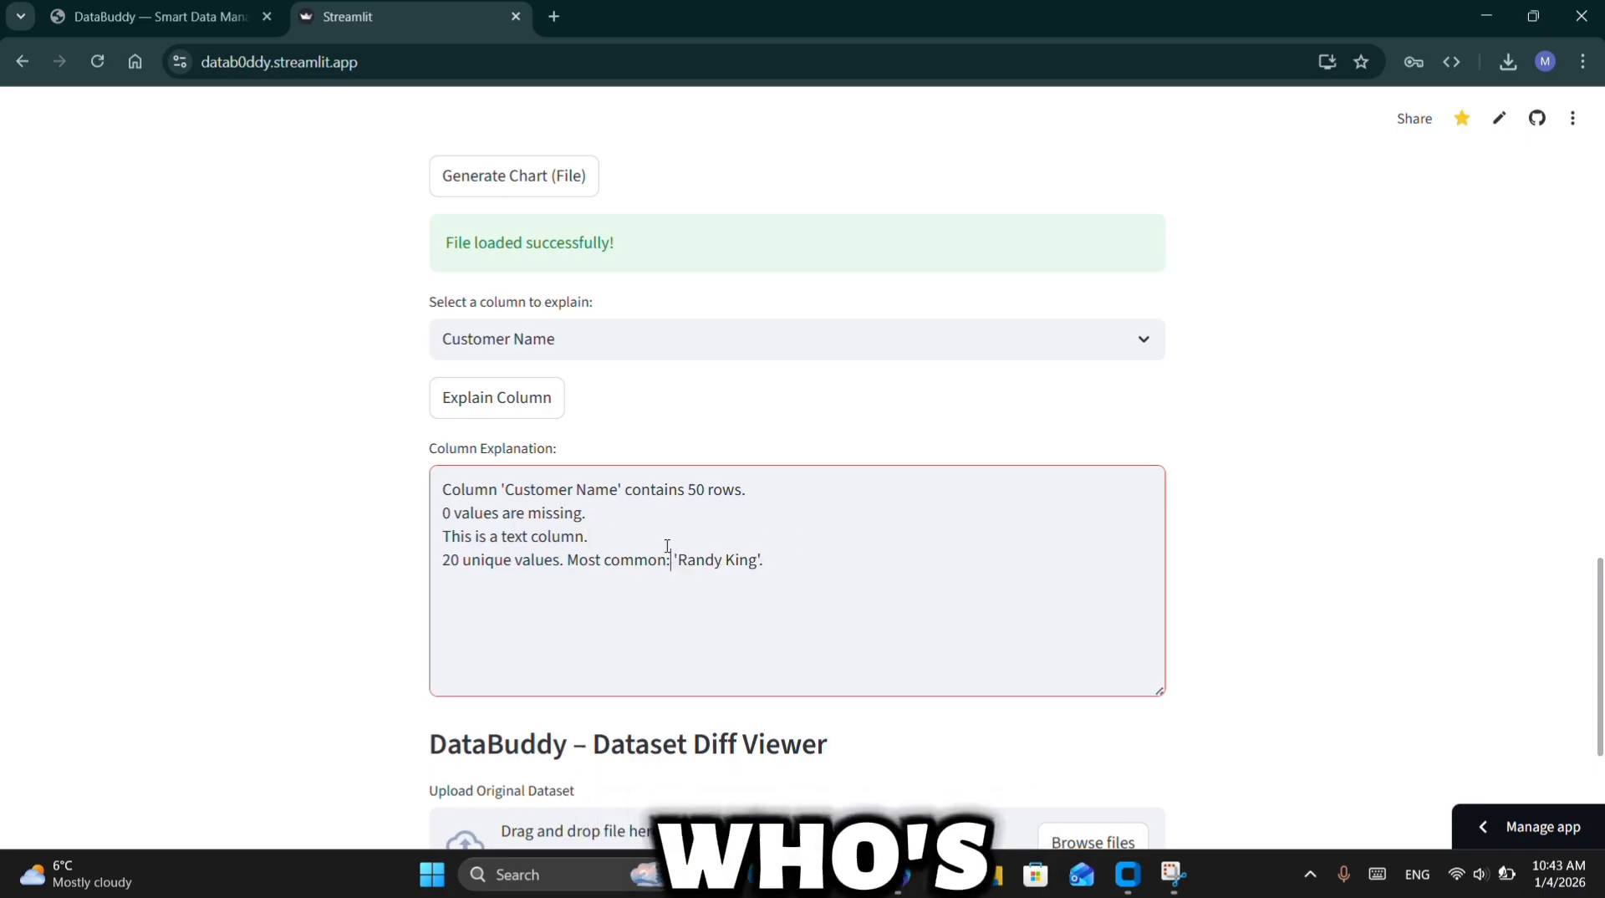
# Select Price (Rs) as the column to explain and generate its explanation
pyautogui.click(539, 358)
pyautogui.click(519, 505)
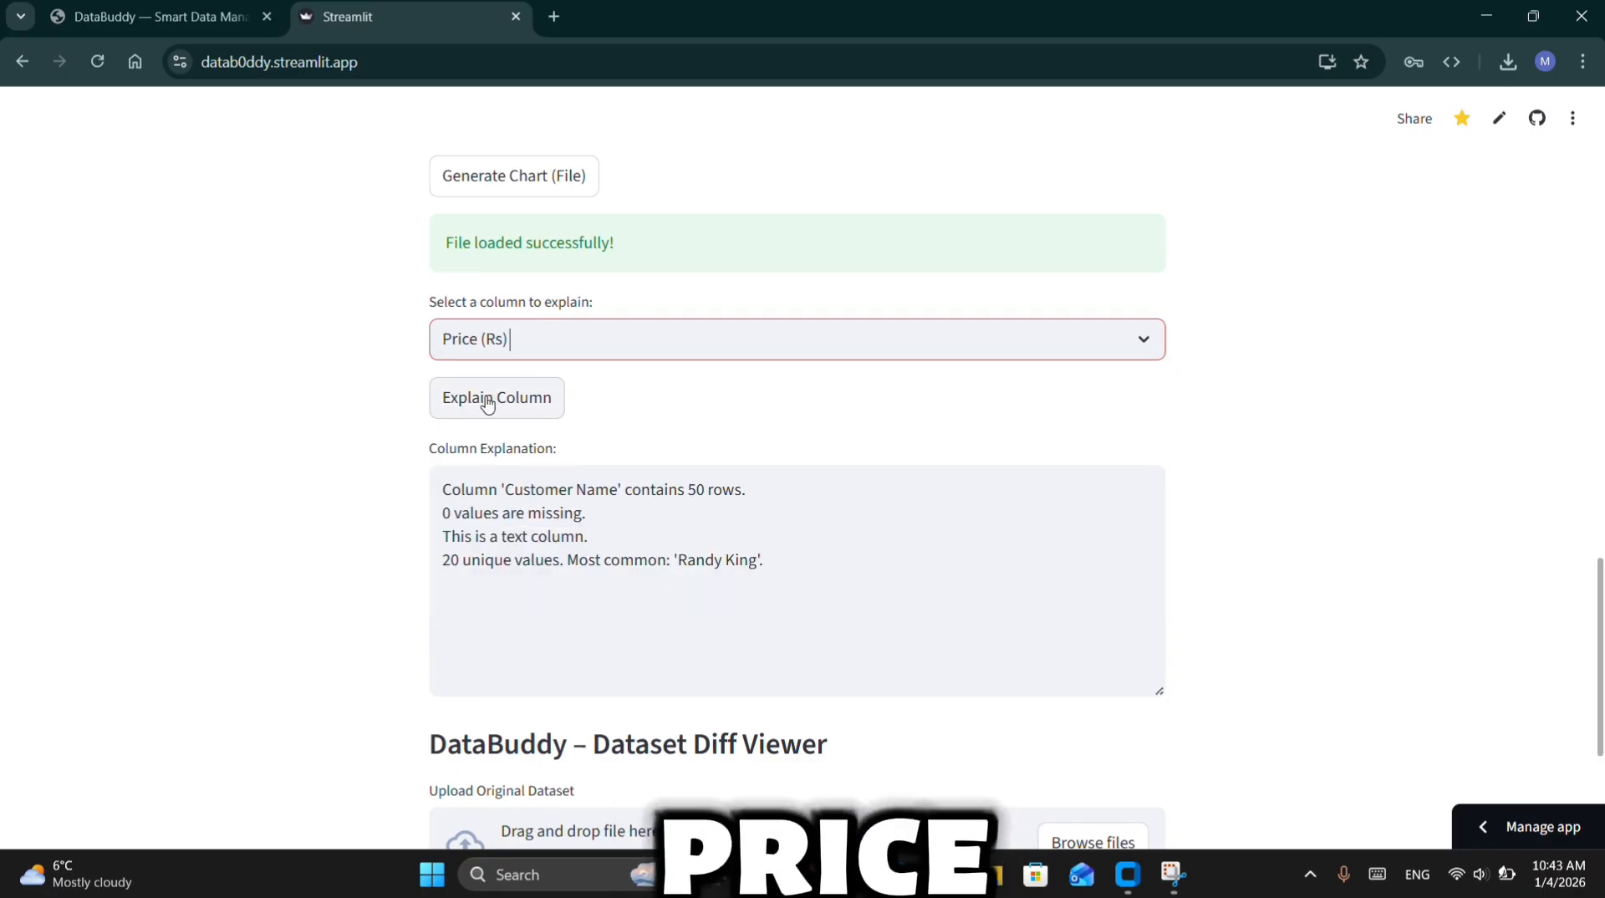
pyautogui.click(526, 409)
# Read the row count and missing-value lines of the Price (Rs) explanation and compare them with the data preview
pyautogui.moveTo(442, 489); pyautogui.dragTo(693, 474)
pyautogui.click(693, 474)
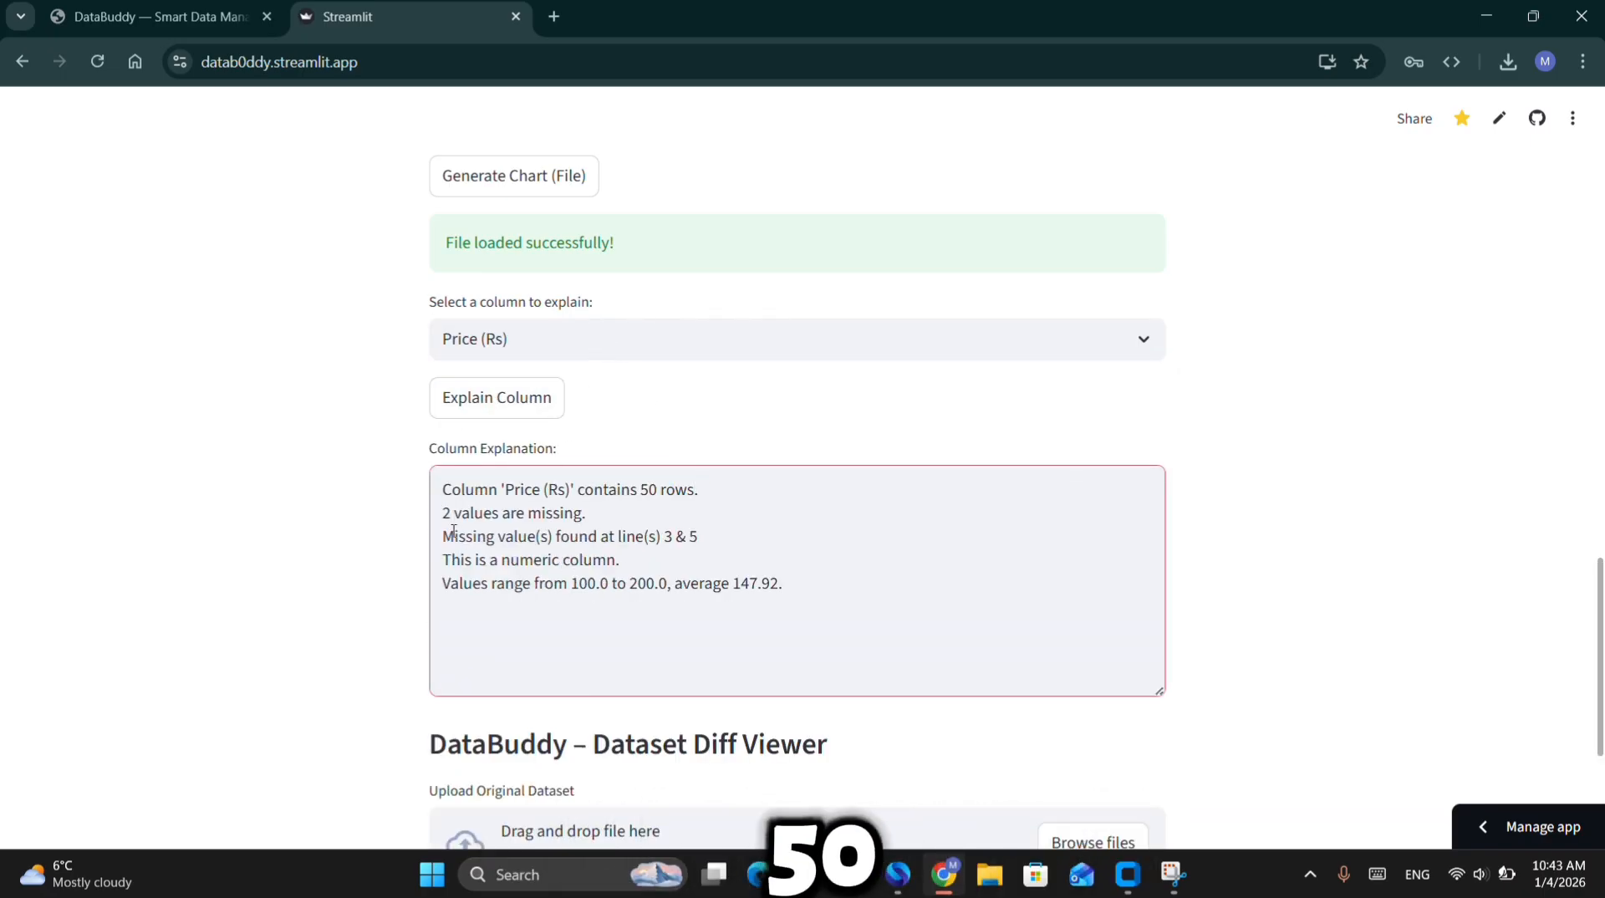
pyautogui.moveTo(448, 511); pyautogui.dragTo(586, 514)
pyautogui.click(608, 519)
pyautogui.click(448, 539)
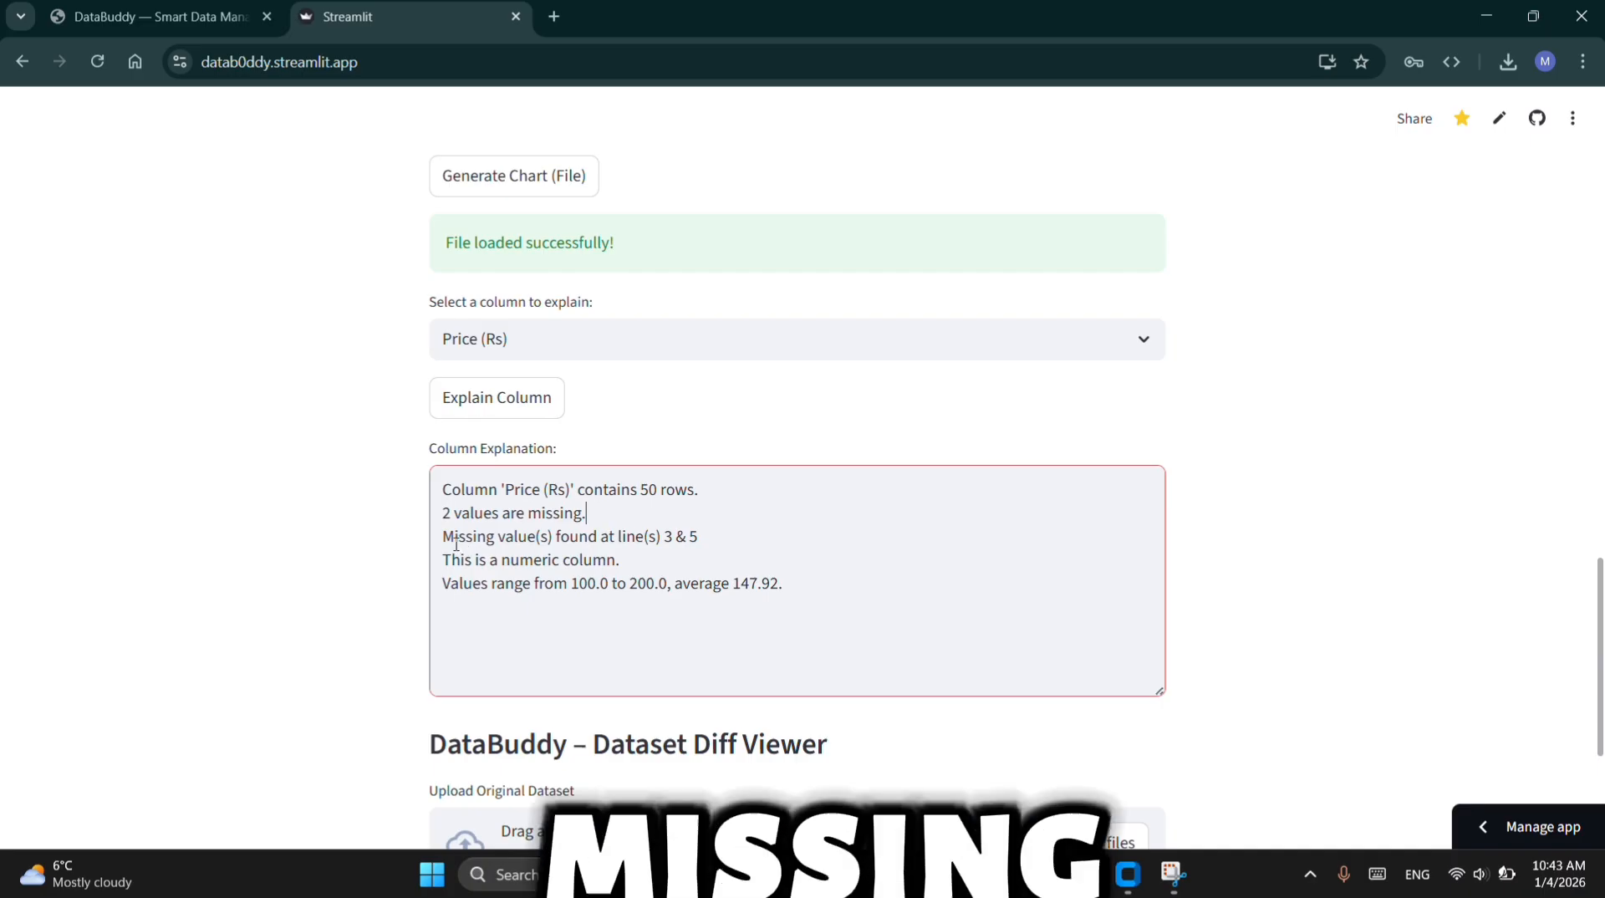
pyautogui.moveTo(448, 539); pyautogui.dragTo(497, 562)
pyautogui.click(623, 561)
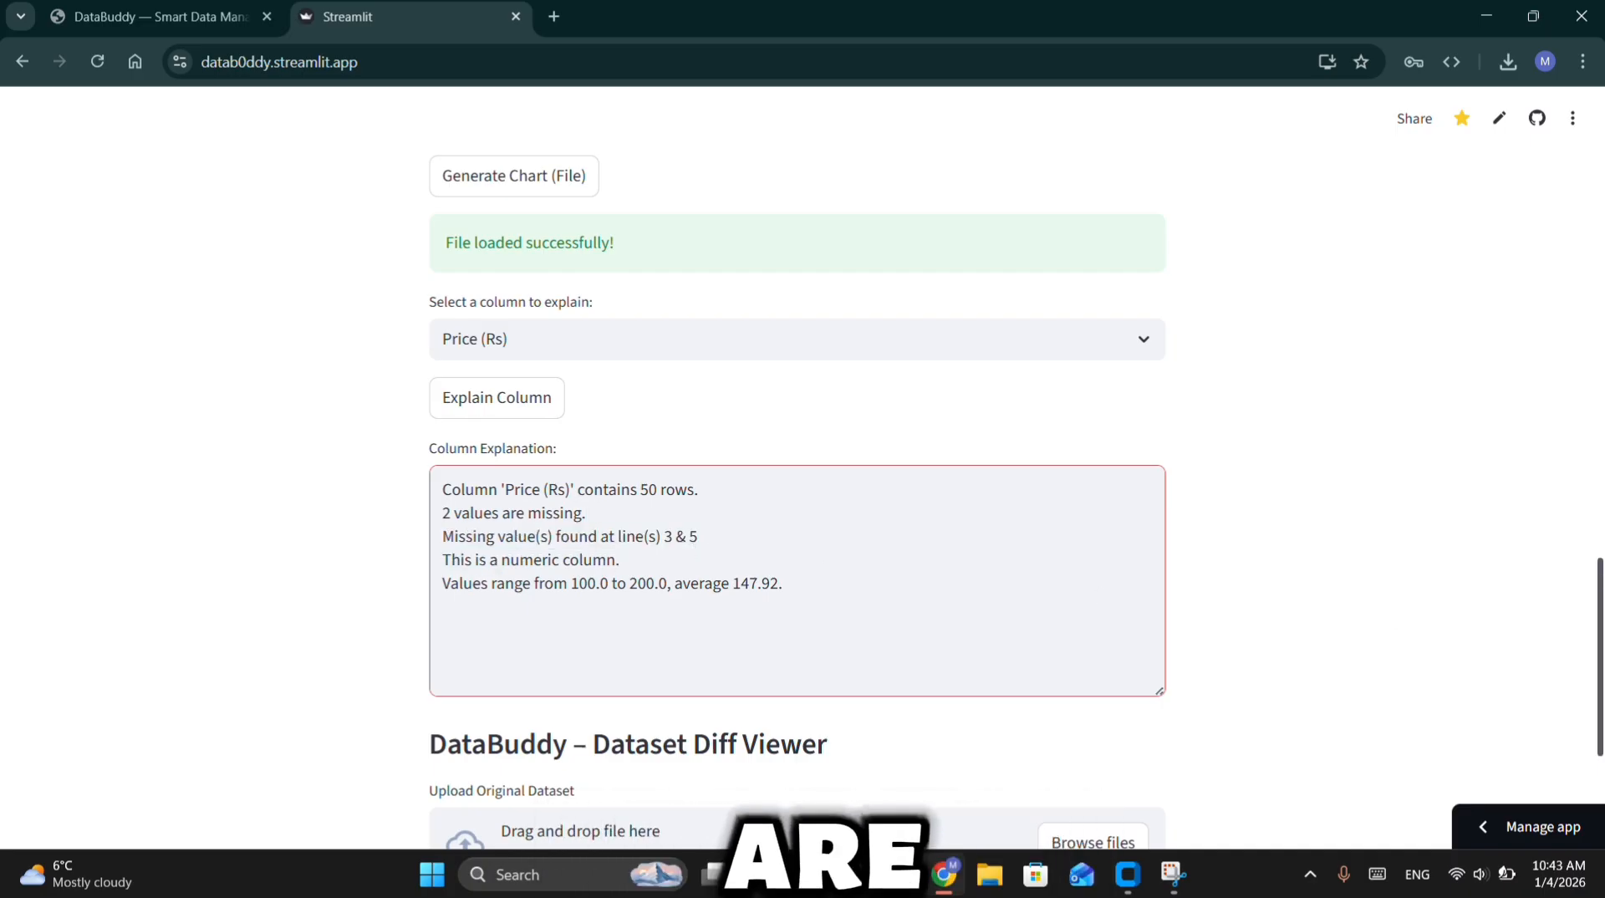
pyautogui.scroll(15, 798, 501)
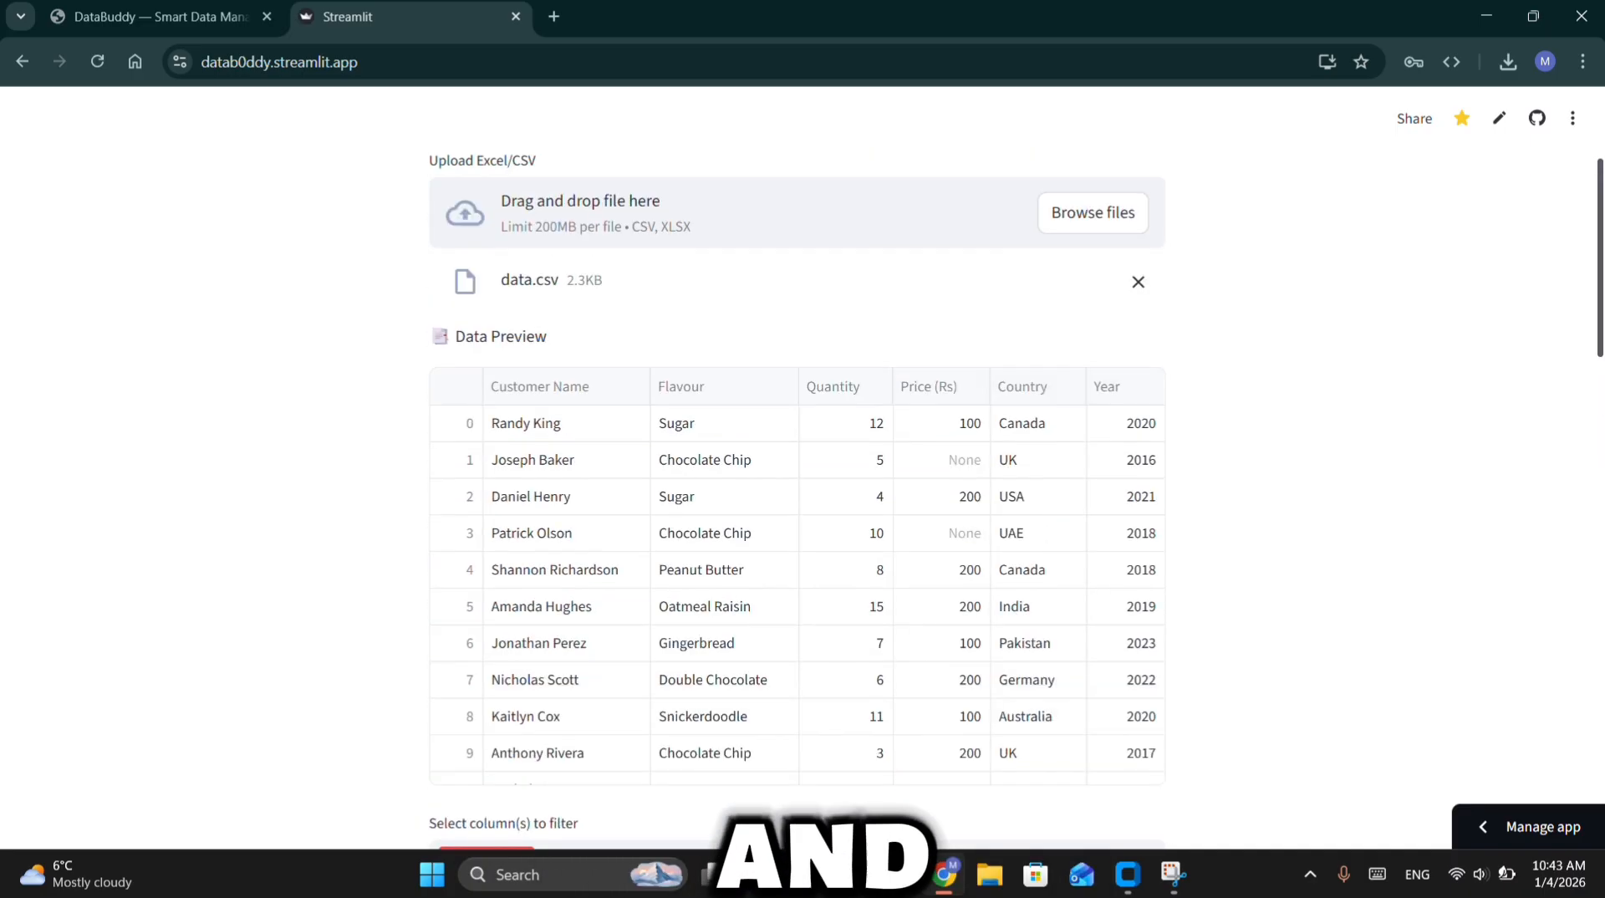
pyautogui.scroll(-15, 1469, 607)
pyautogui.scroll(3, 1469, 607)
pyautogui.scroll(-1, 1469, 607)
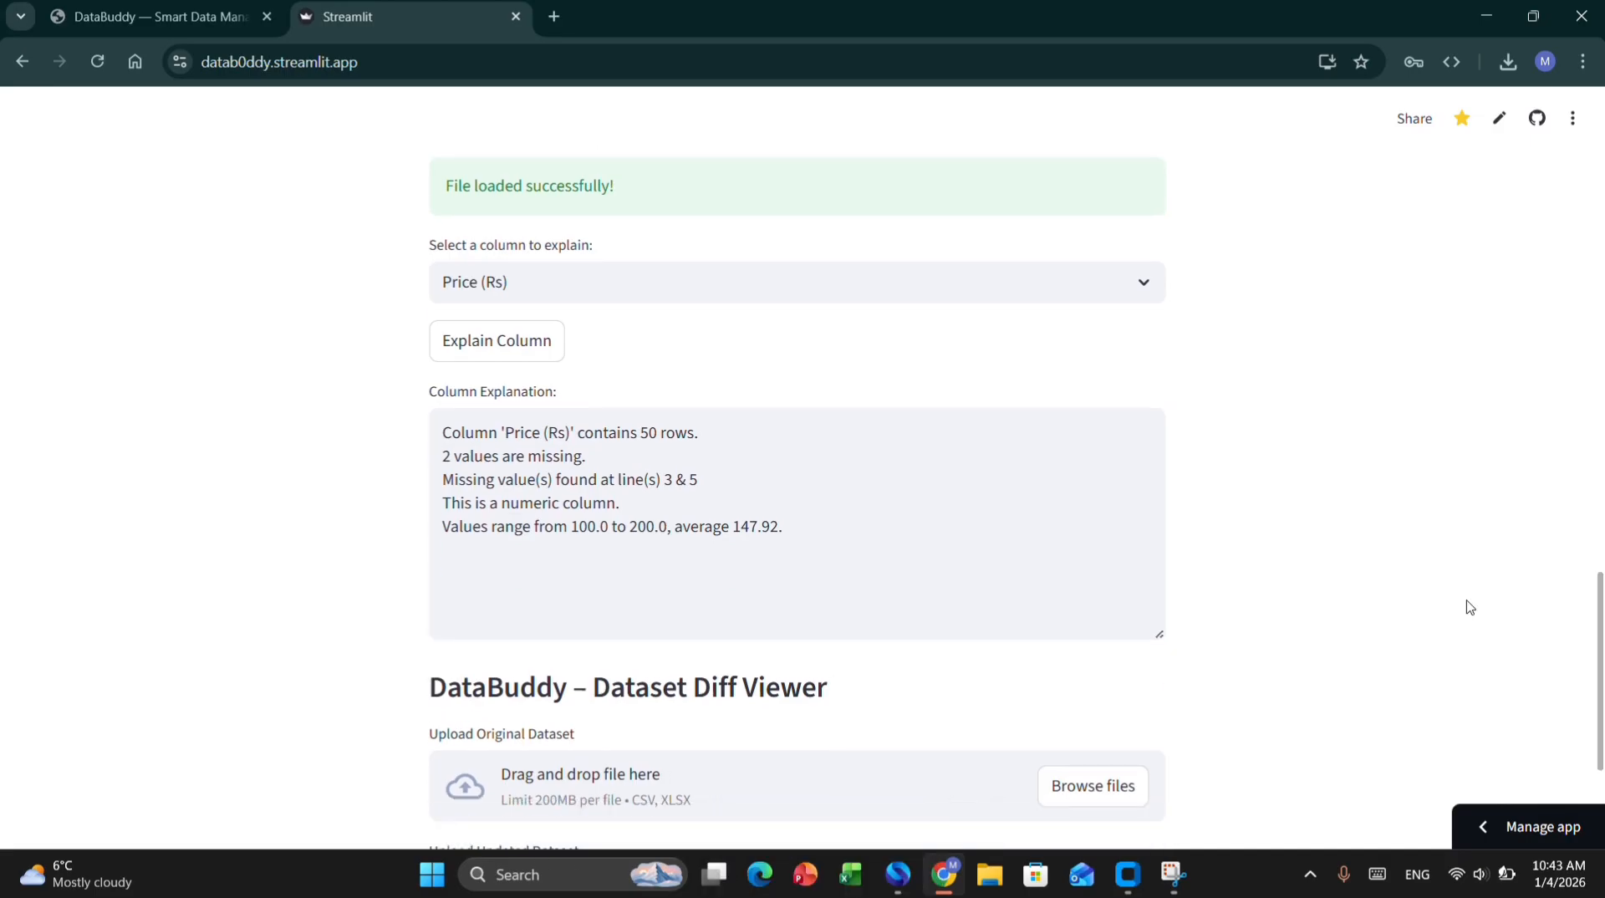
# Read the column type, value range and average in the Price (Rs) explanation
pyautogui.moveTo(630, 505)
pyautogui.mouseDown()
pyautogui.moveTo(423, 498)
pyautogui.moveTo(613, 529)
pyautogui.mouseUp()
pyautogui.click(434, 504)
pyautogui.click(615, 529)
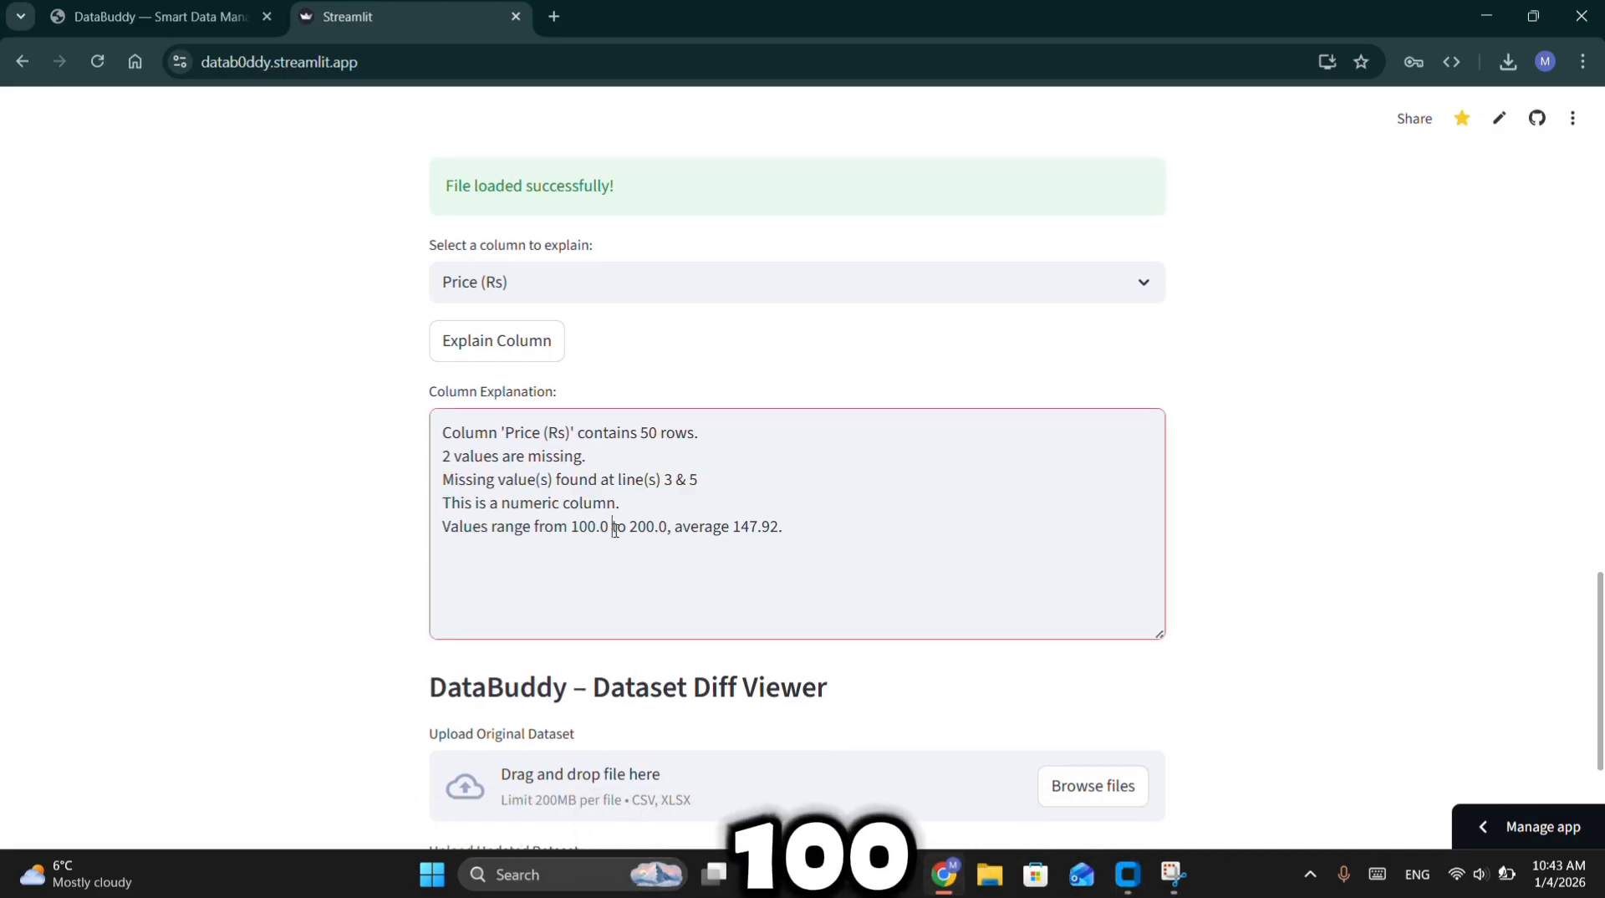
pyautogui.moveTo(783, 527); pyautogui.dragTo(739, 527)
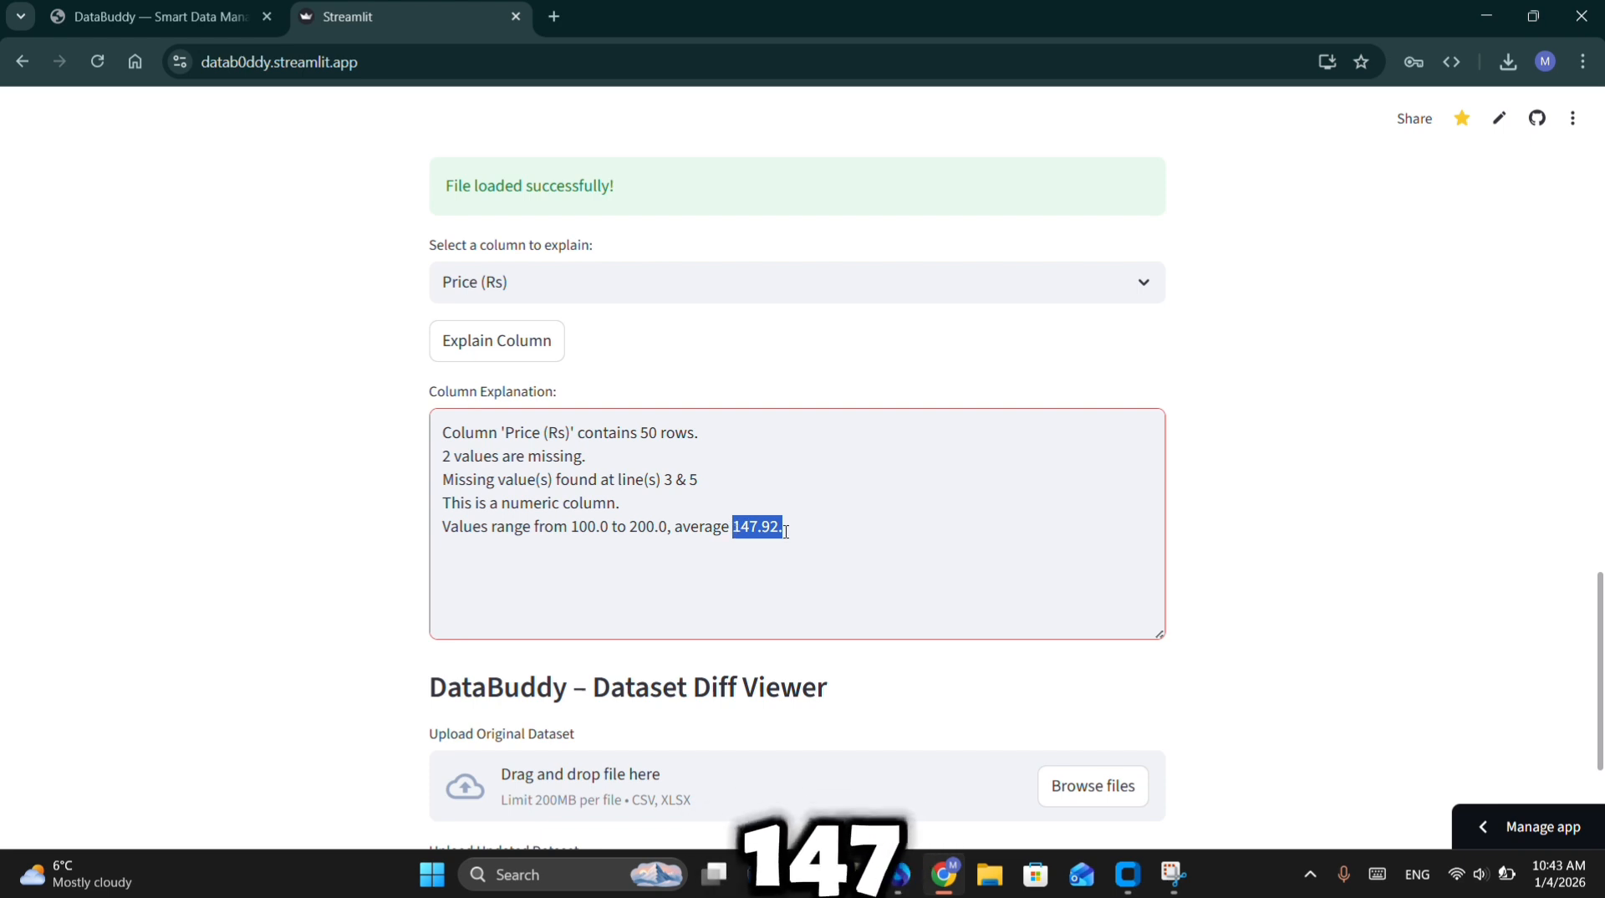
pyautogui.click(1297, 538)
# Upload data copy.csv as the original dataset in the Dataset Diff Viewer
pyautogui.scroll(-3, 1367, 573)
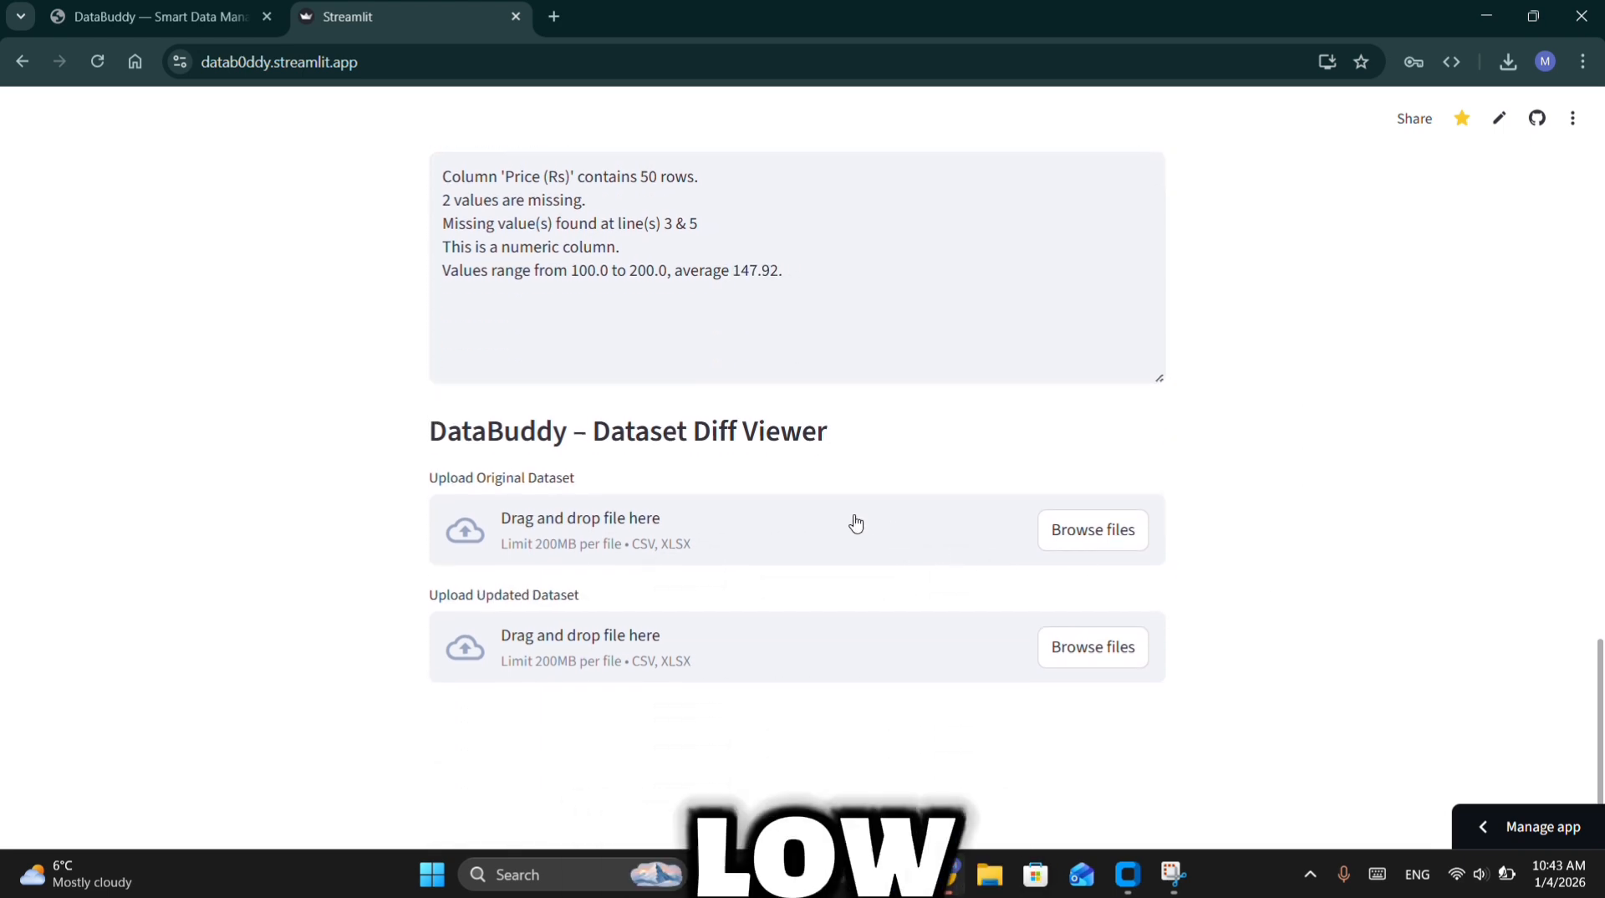
pyautogui.click(853, 521)
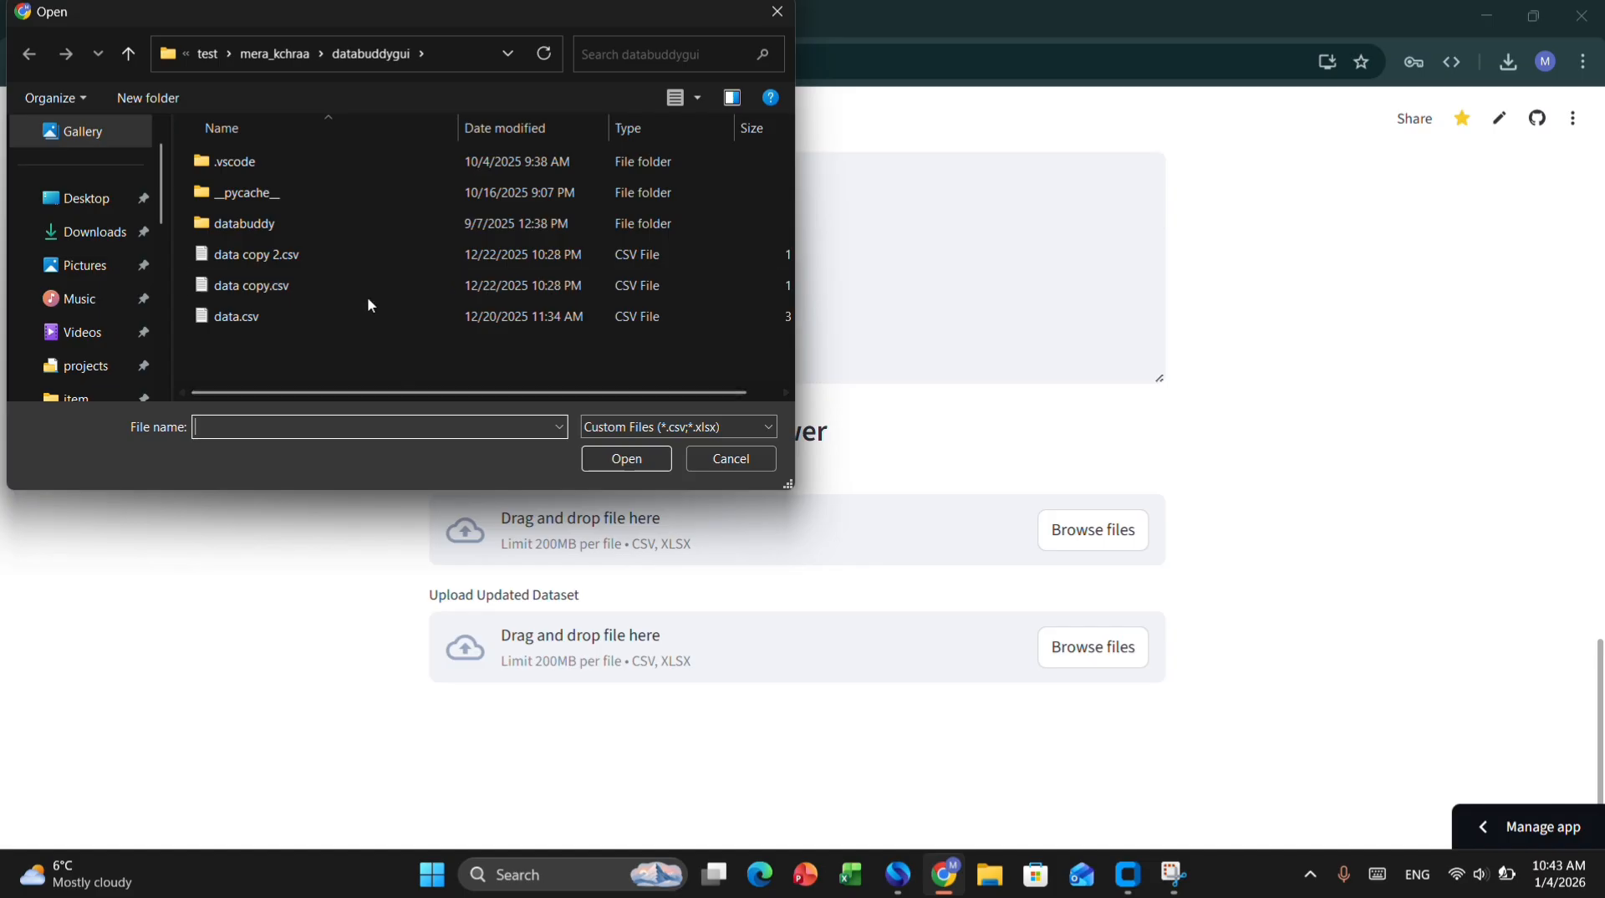
pyautogui.click(318, 286)
pyautogui.click(625, 459)
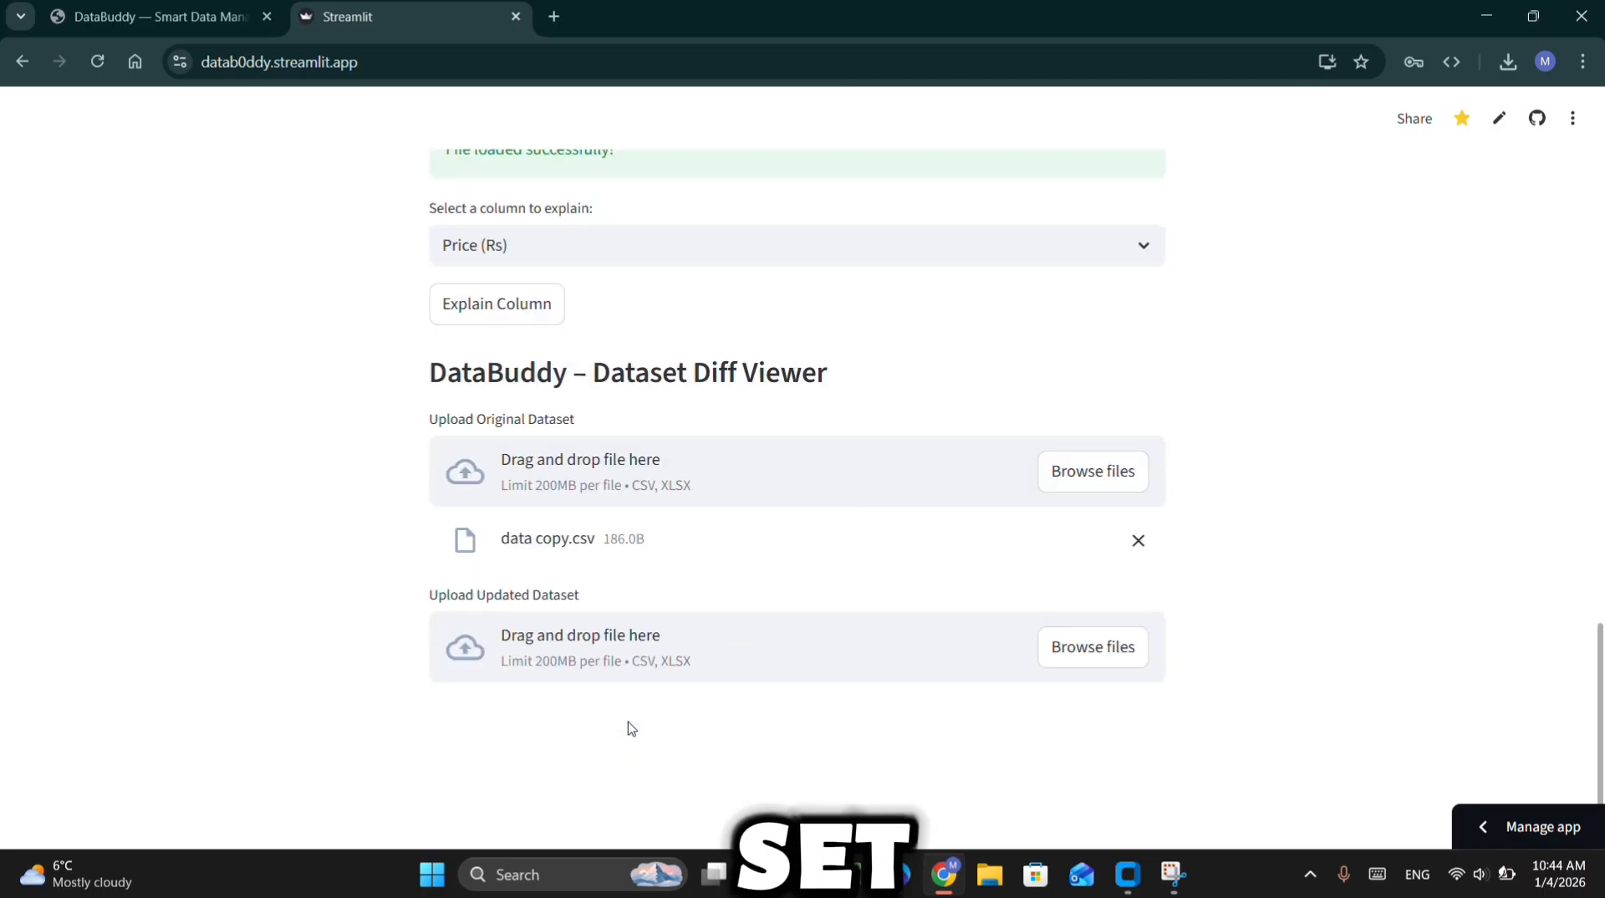
# Upload data copy 2.csv as the updated dataset in the Dataset Diff Viewer
pyautogui.click(614, 660)
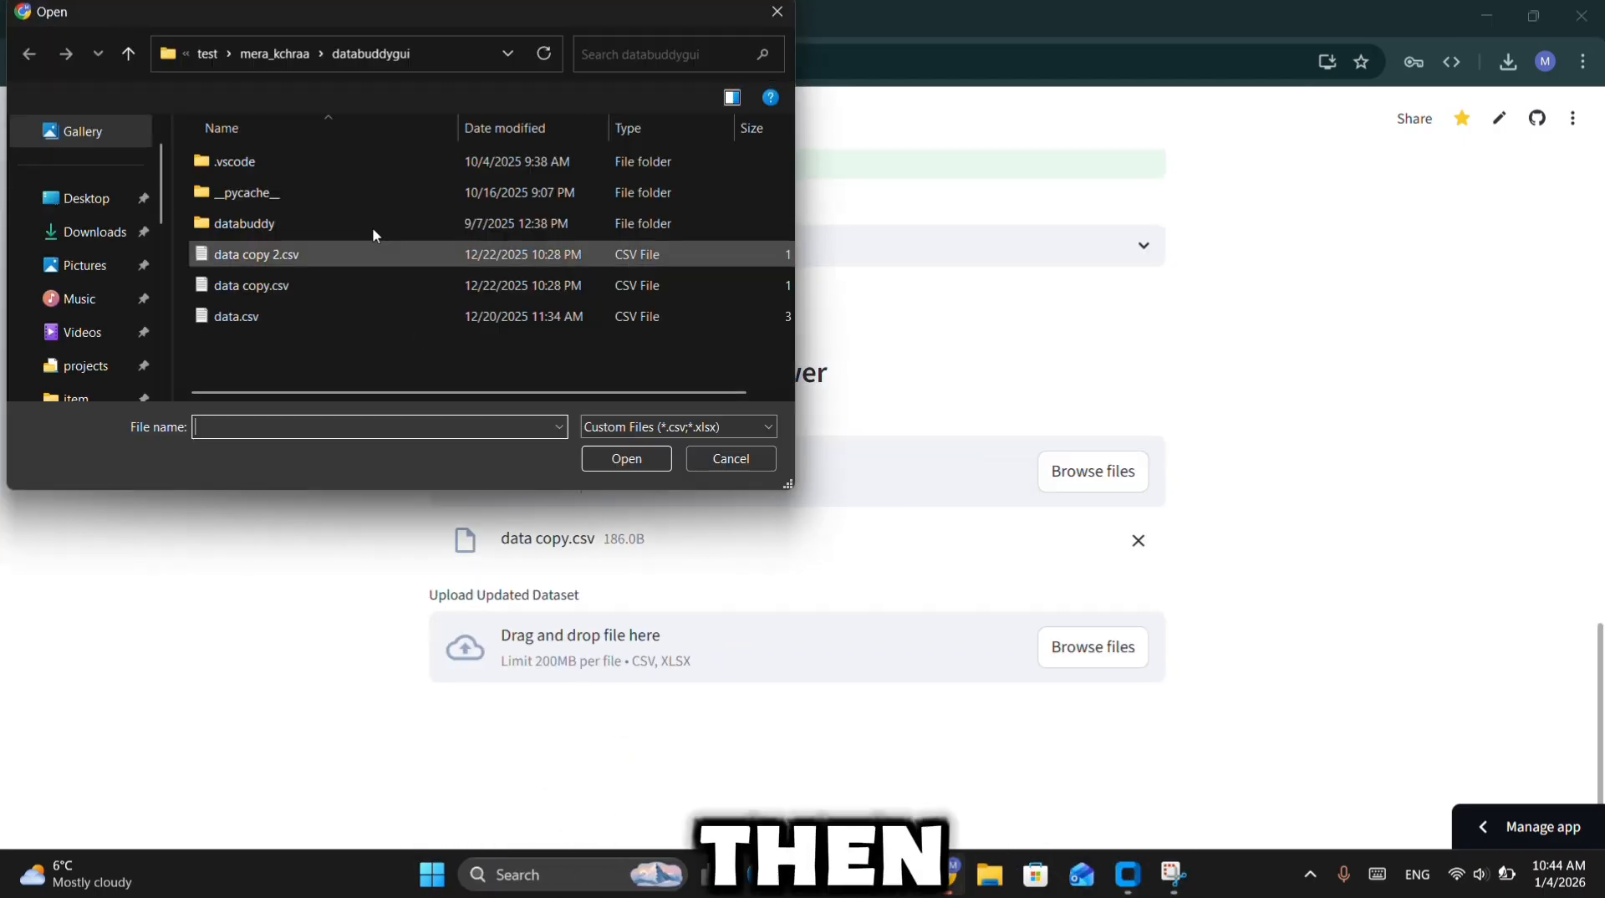
pyautogui.click(306, 254)
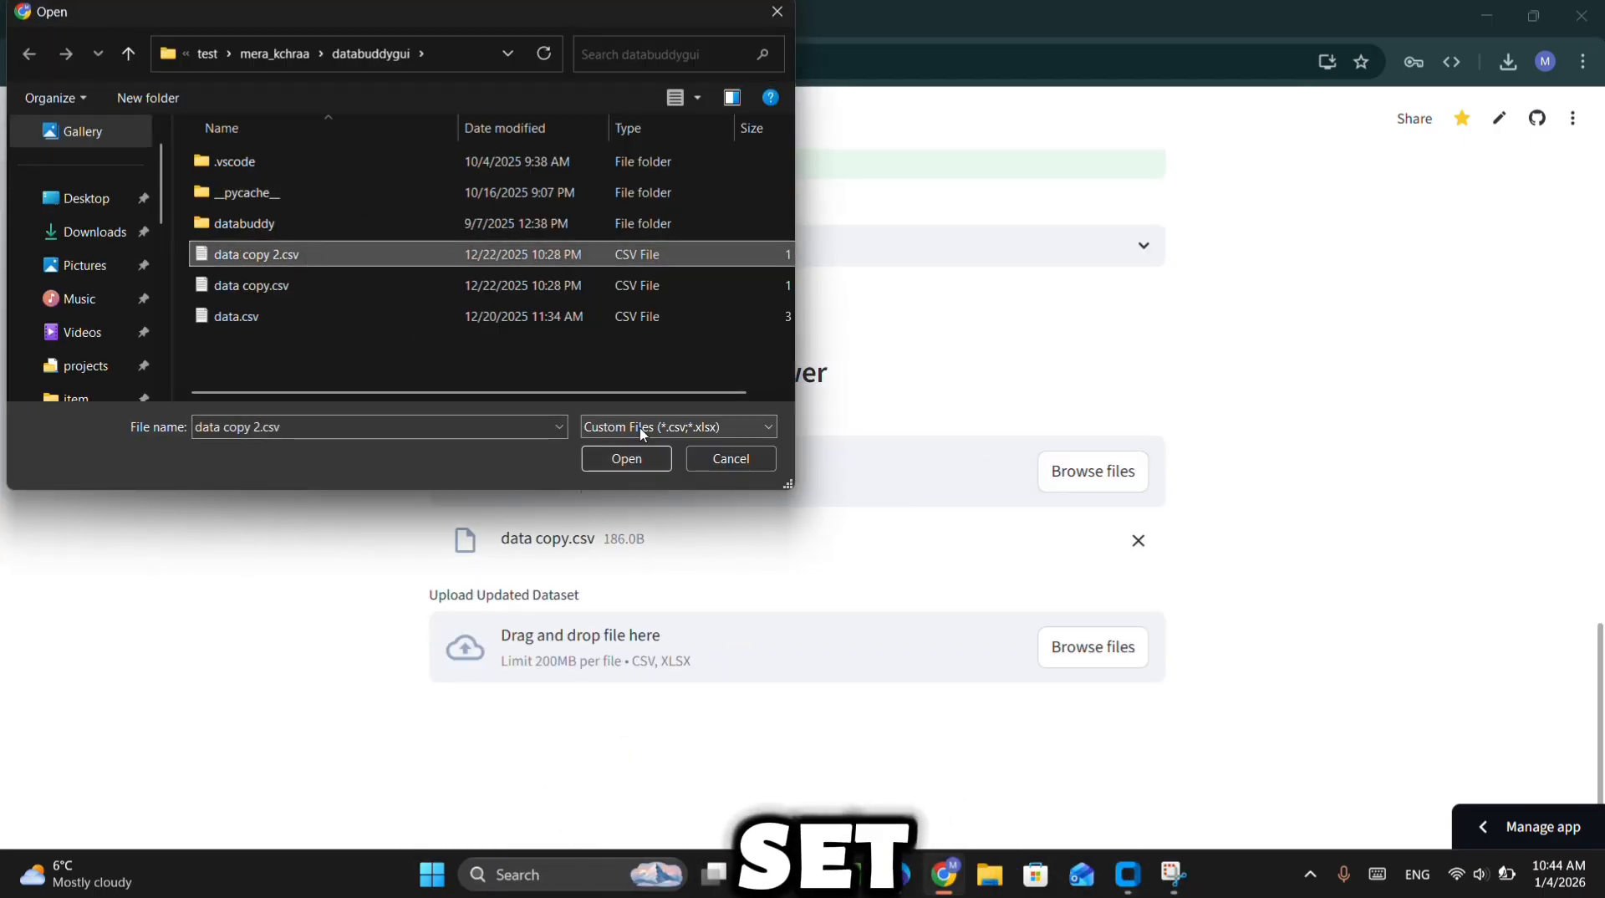
pyautogui.click(625, 459)
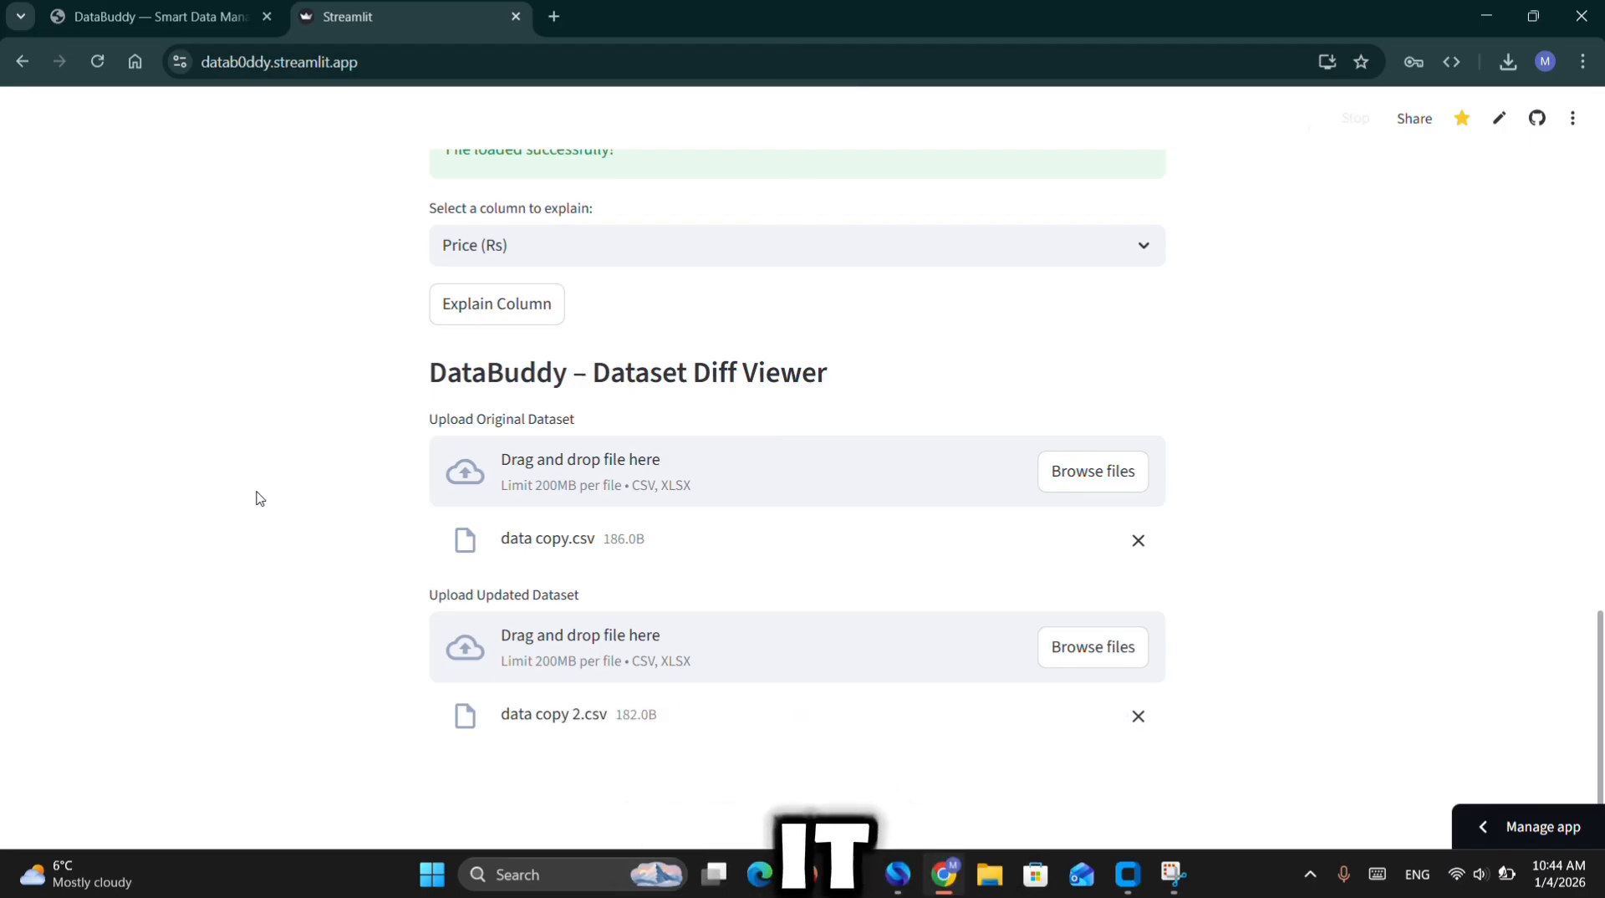
# Sort the Changed Rows table by the name (Old) column and restore its original row order
pyautogui.scroll(-6, 255, 498)
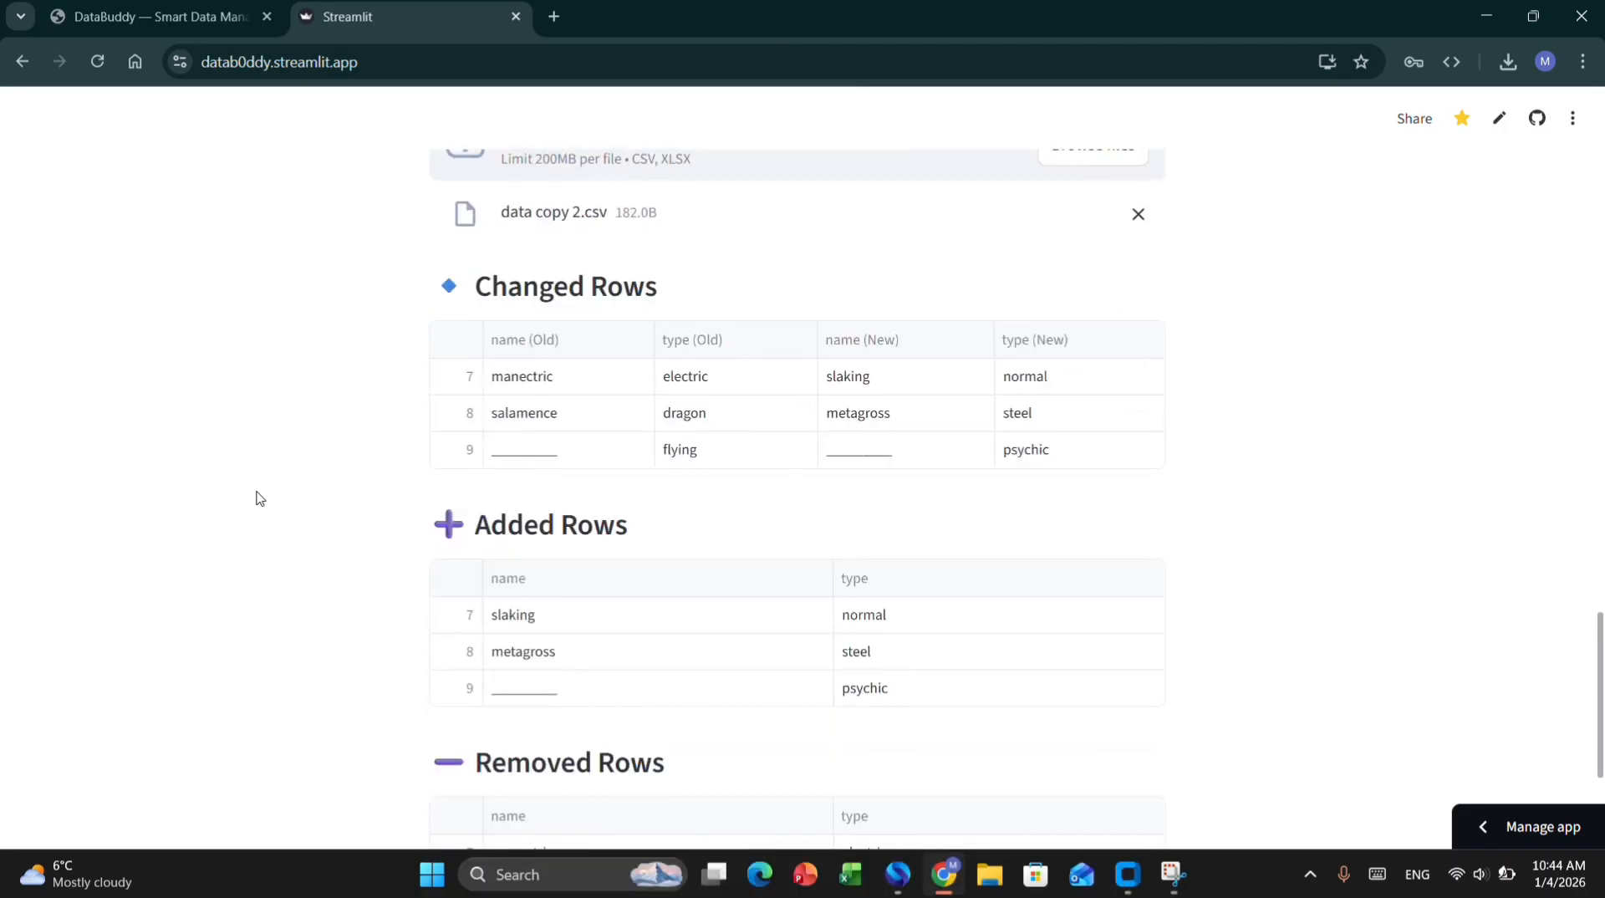
pyautogui.click(569, 299)
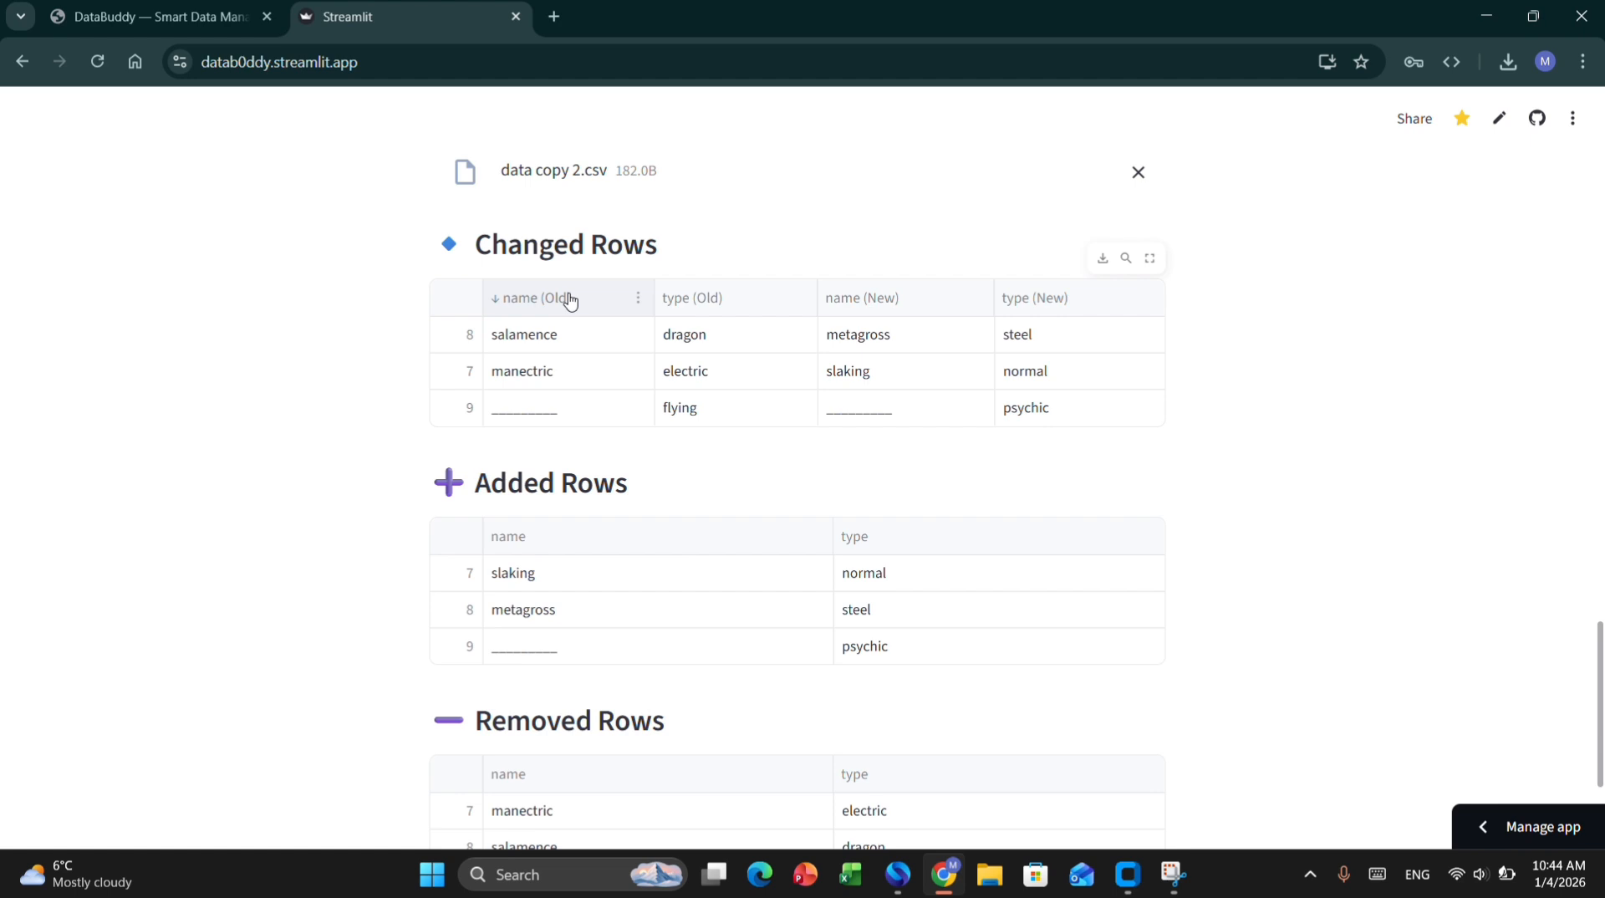
pyautogui.click(569, 300)
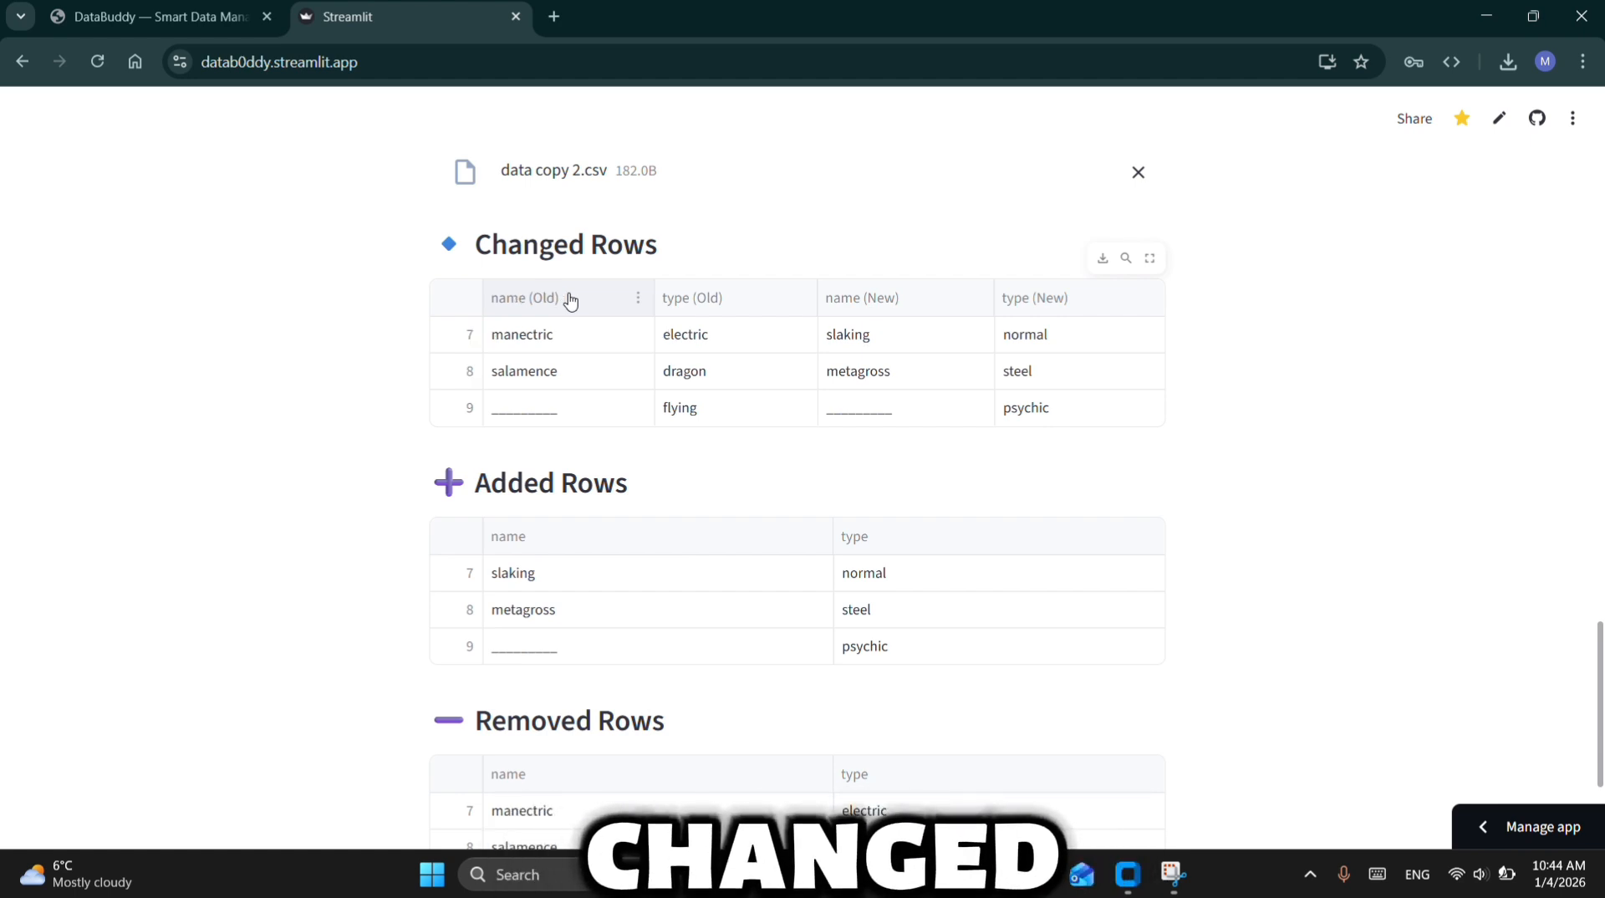
pyautogui.click(570, 299)
pyautogui.click(570, 299)
pyautogui.click(570, 299)
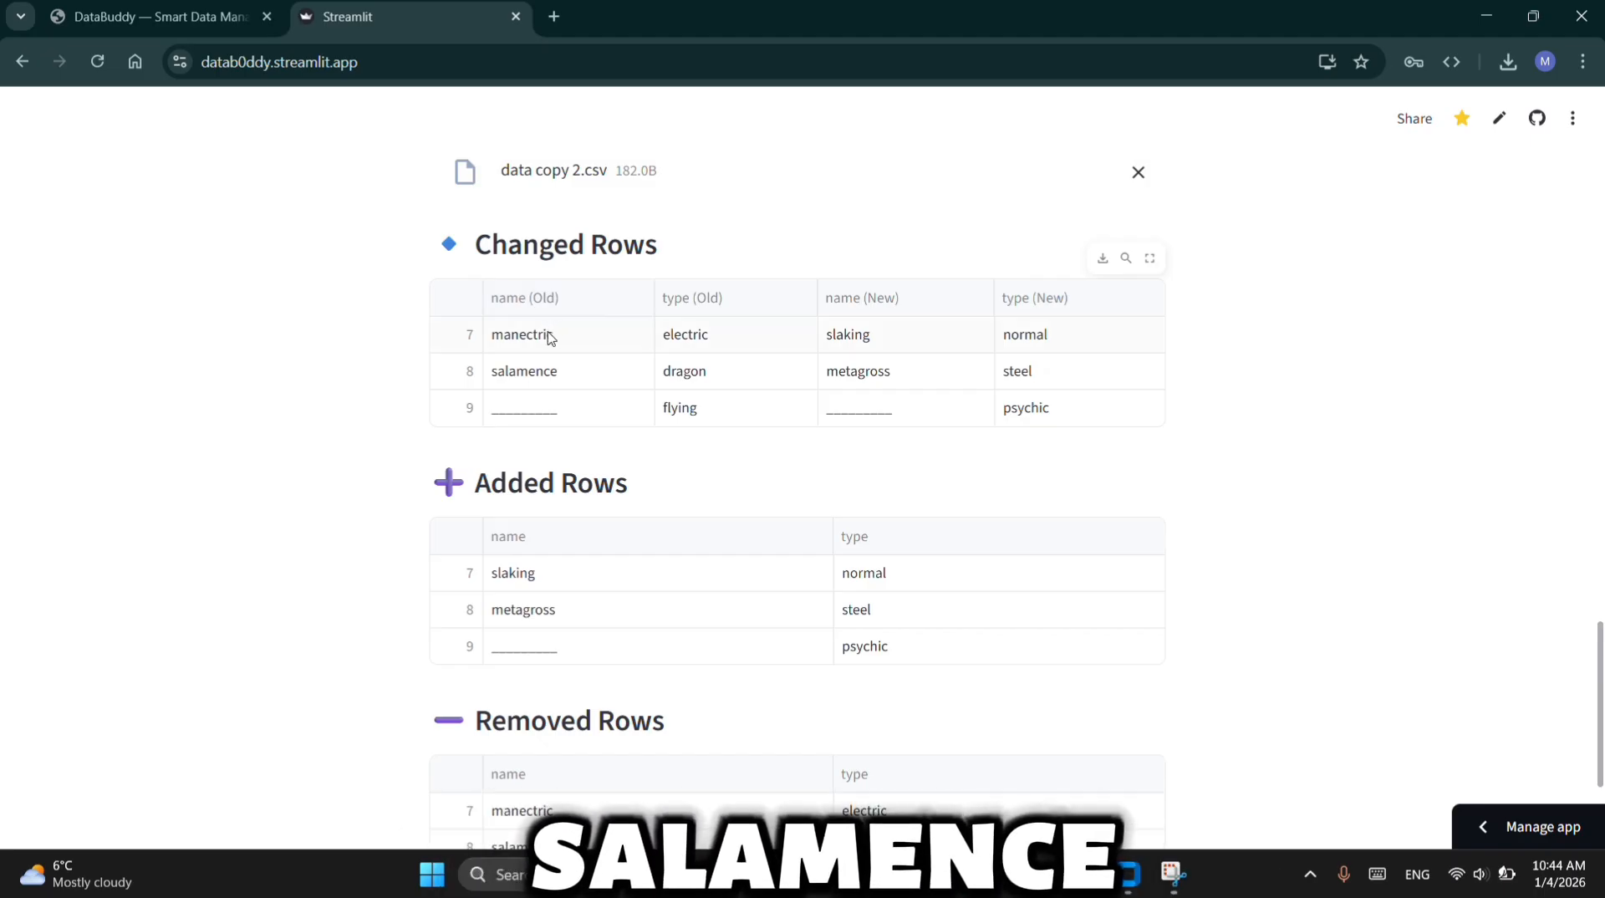
# Compare the old and new names and types in rows 7 to 9 of the Changed Rows table
pyautogui.moveTo(551, 336); pyautogui.dragTo(546, 369)
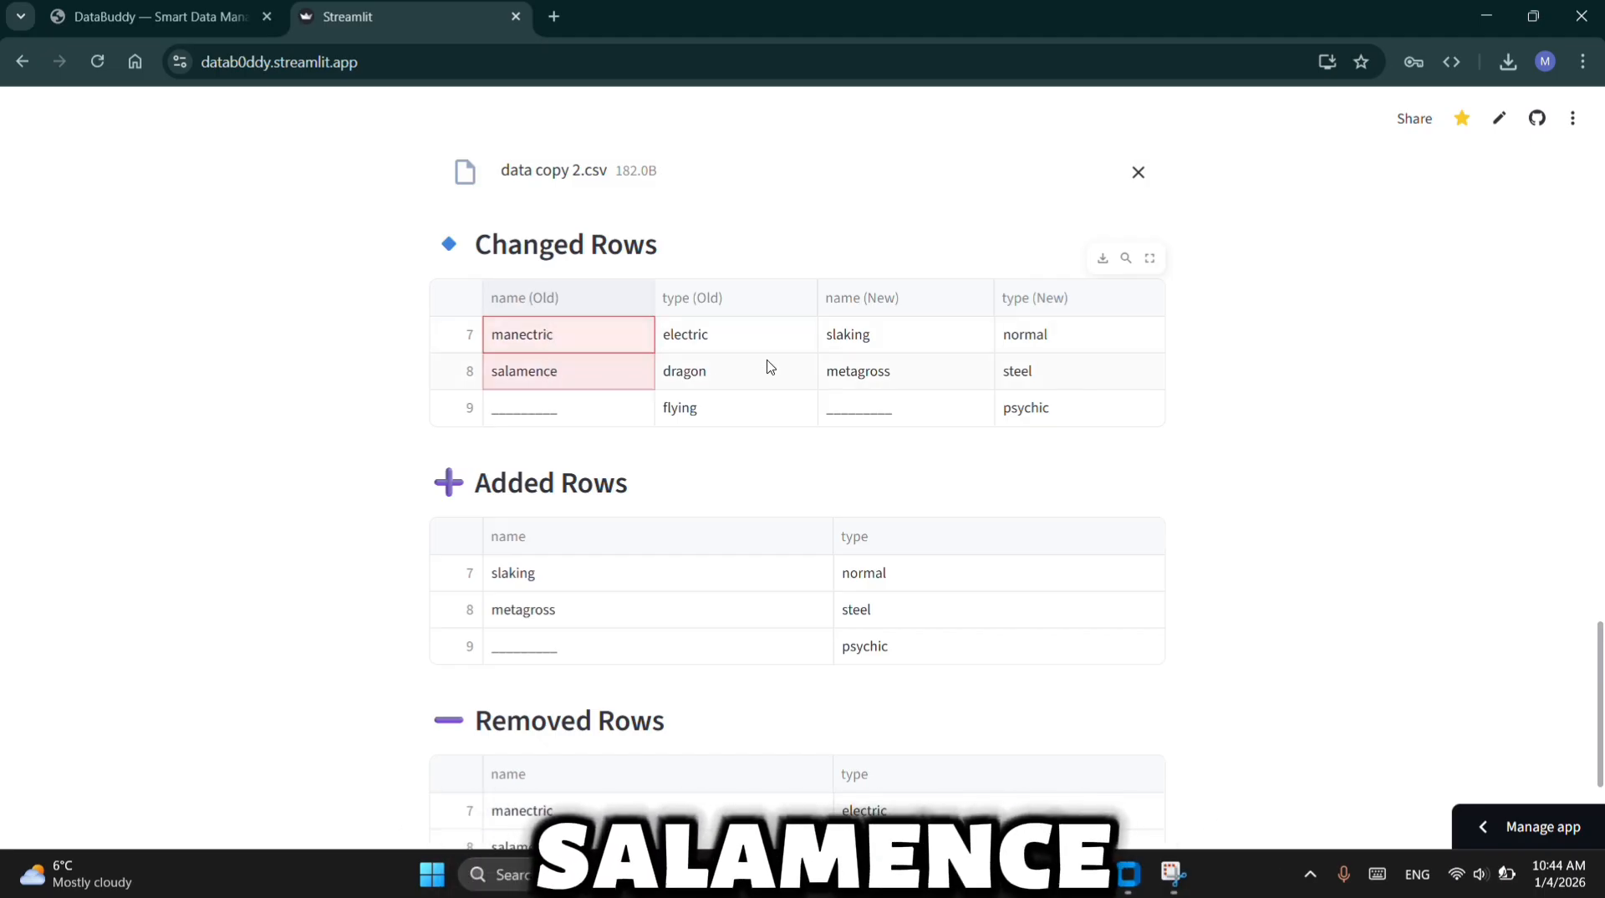
pyautogui.moveTo(866, 341); pyautogui.dragTo(880, 376)
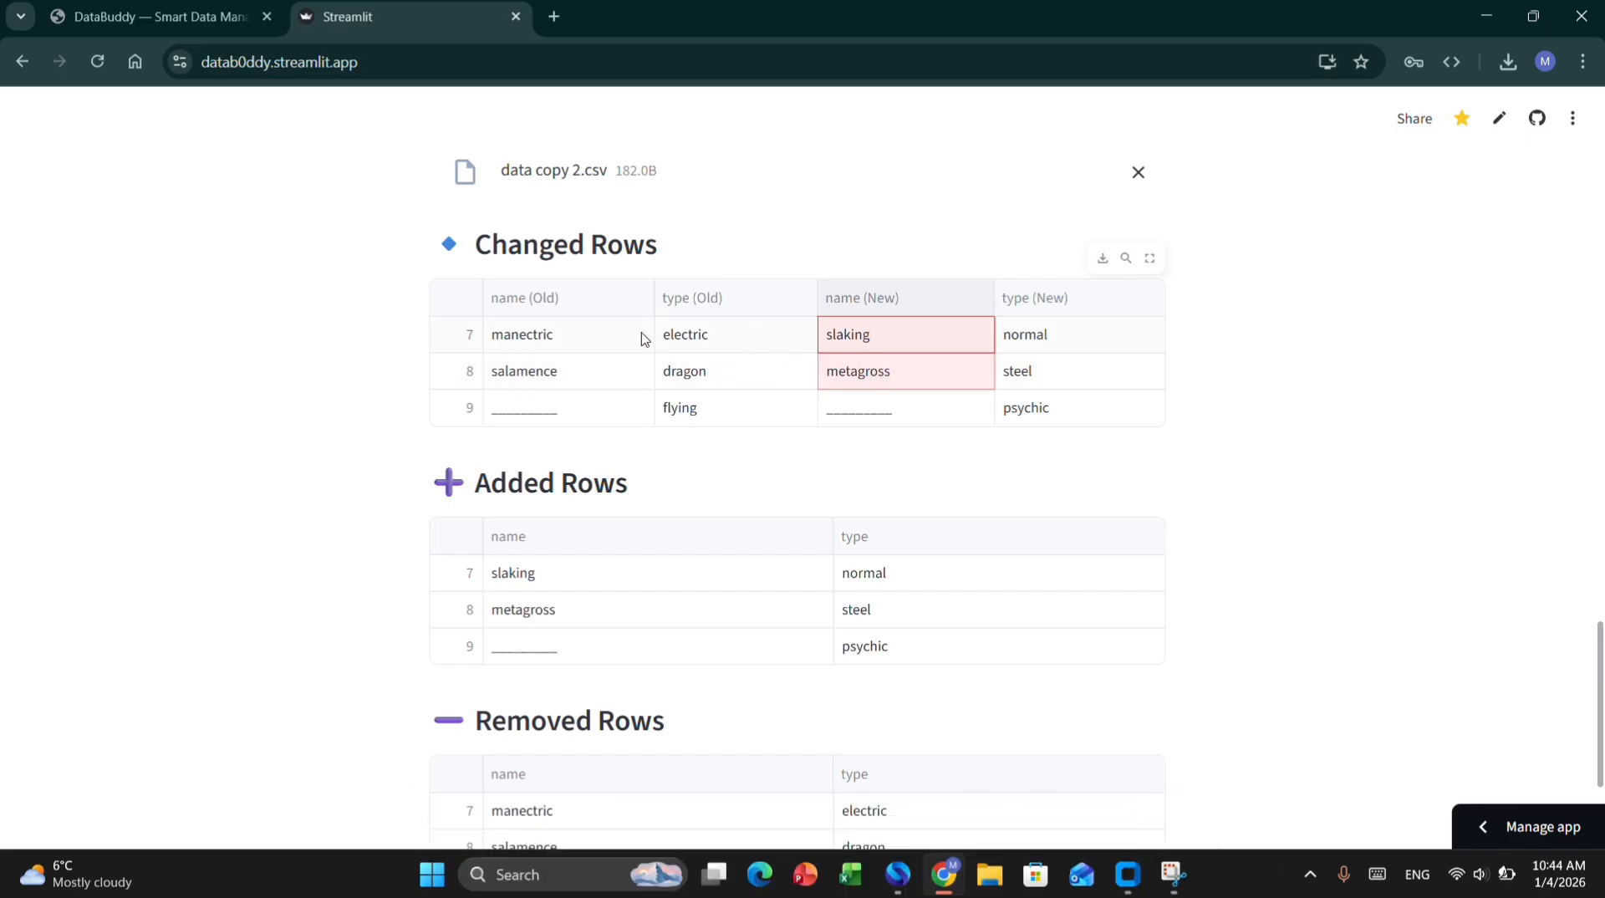
pyautogui.click(696, 337)
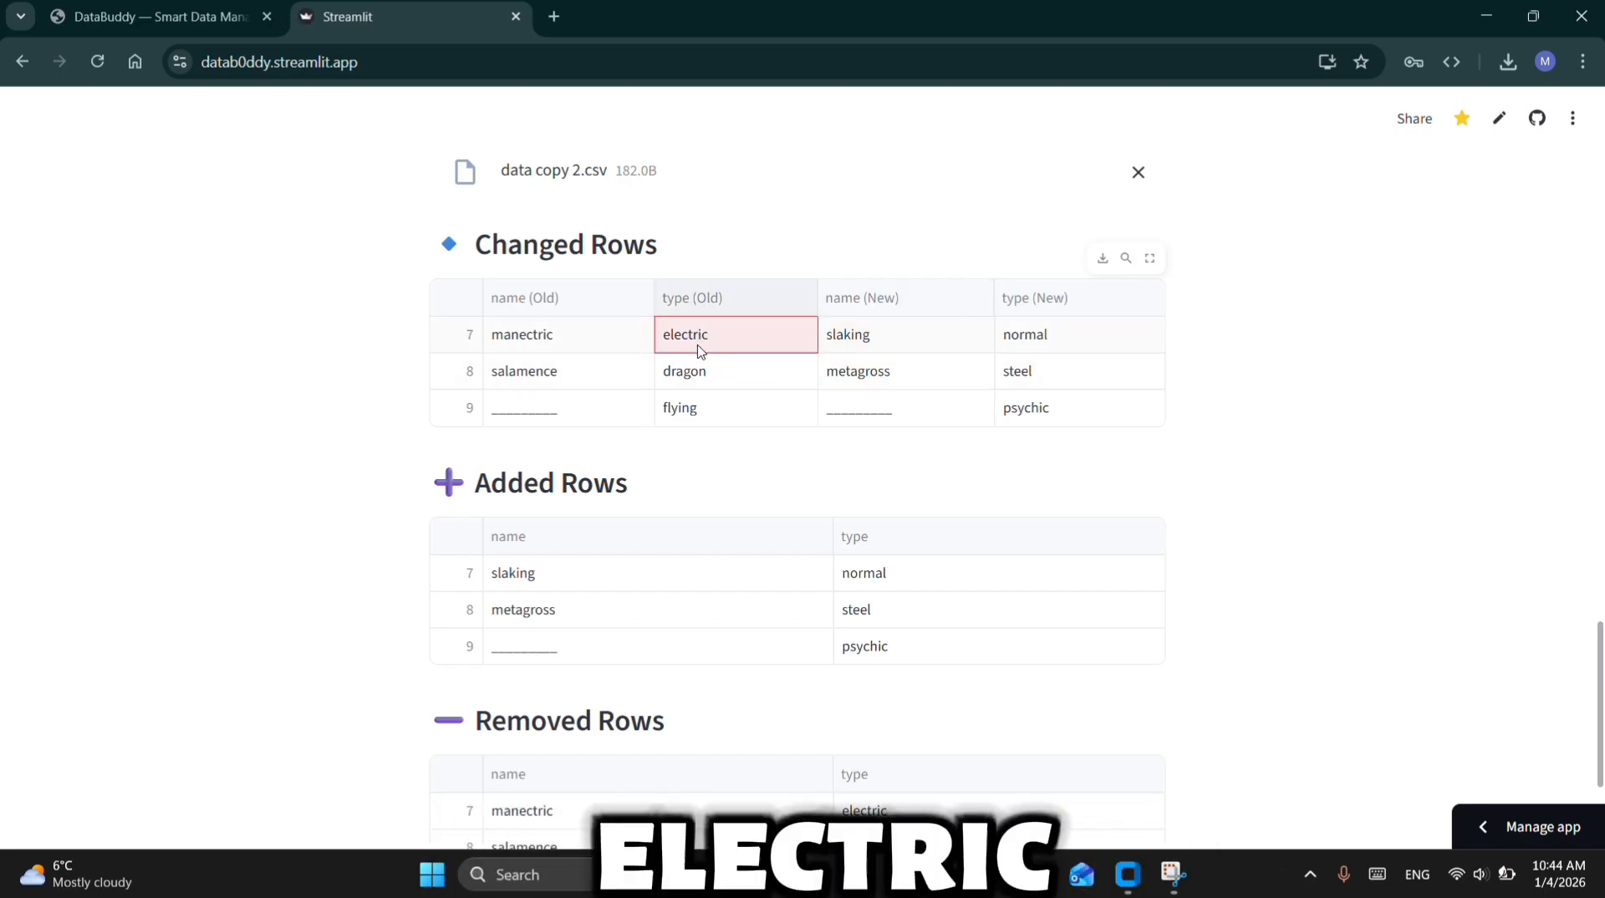
pyautogui.moveTo(697, 346); pyautogui.dragTo(710, 368)
pyautogui.moveTo(1046, 340); pyautogui.dragTo(1073, 396)
pyautogui.click(1252, 381)
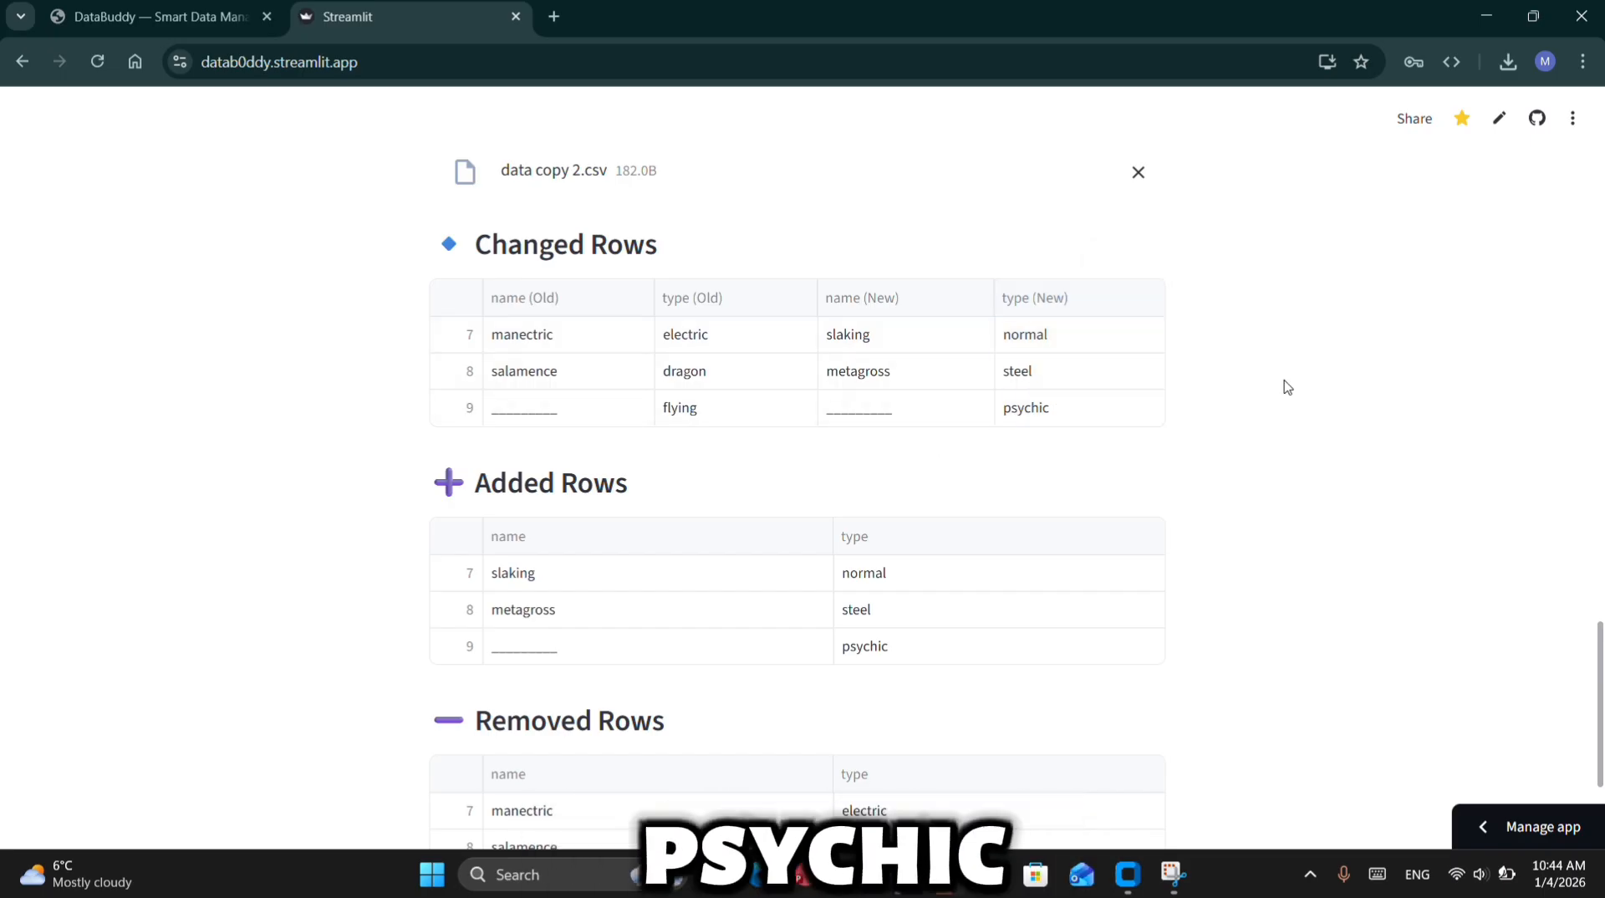
# Review the names and types listed in the Added Rows table
pyautogui.scroll(-3, 1252, 381)
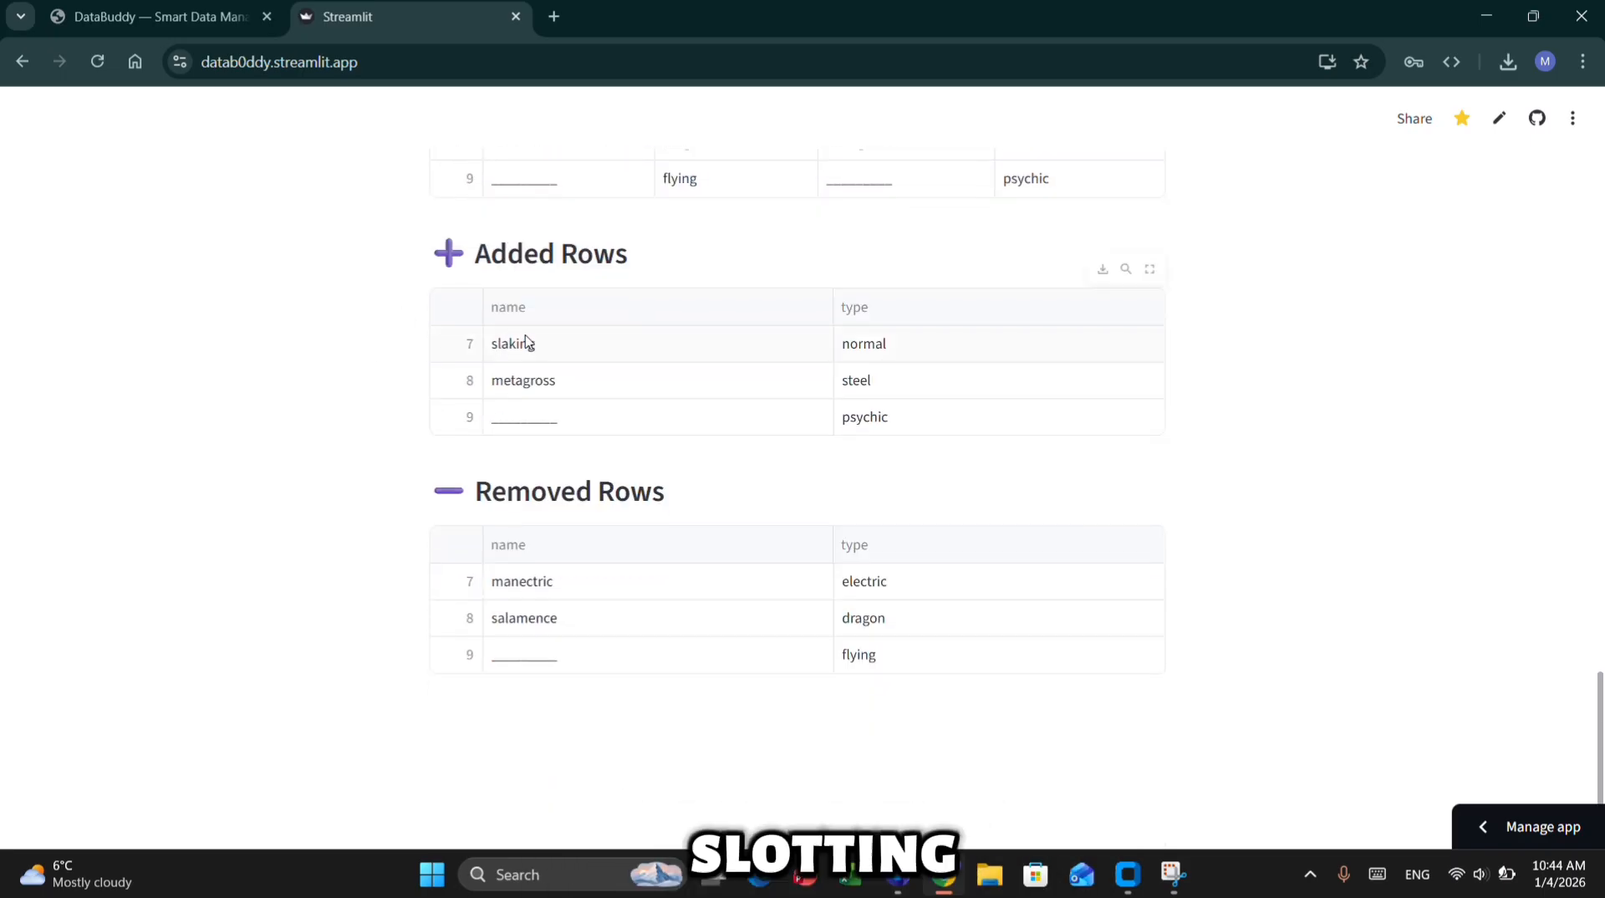
pyautogui.moveTo(526, 341); pyautogui.dragTo(538, 380)
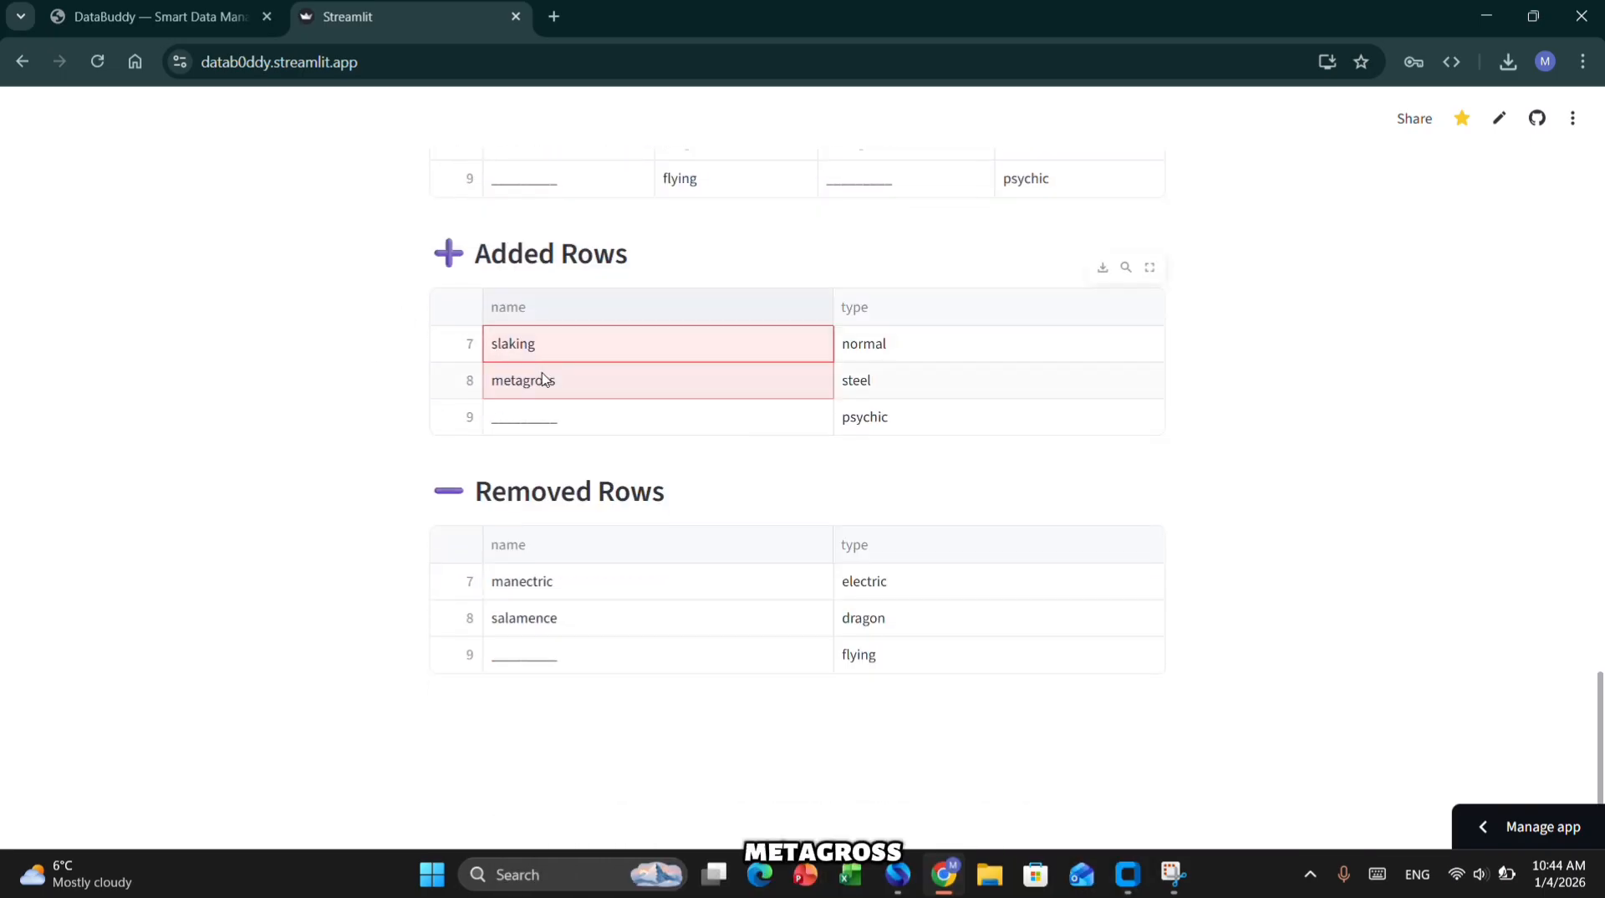
pyautogui.click(891, 346)
pyautogui.moveTo(888, 347); pyautogui.dragTo(888, 380)
pyautogui.click(1397, 525)
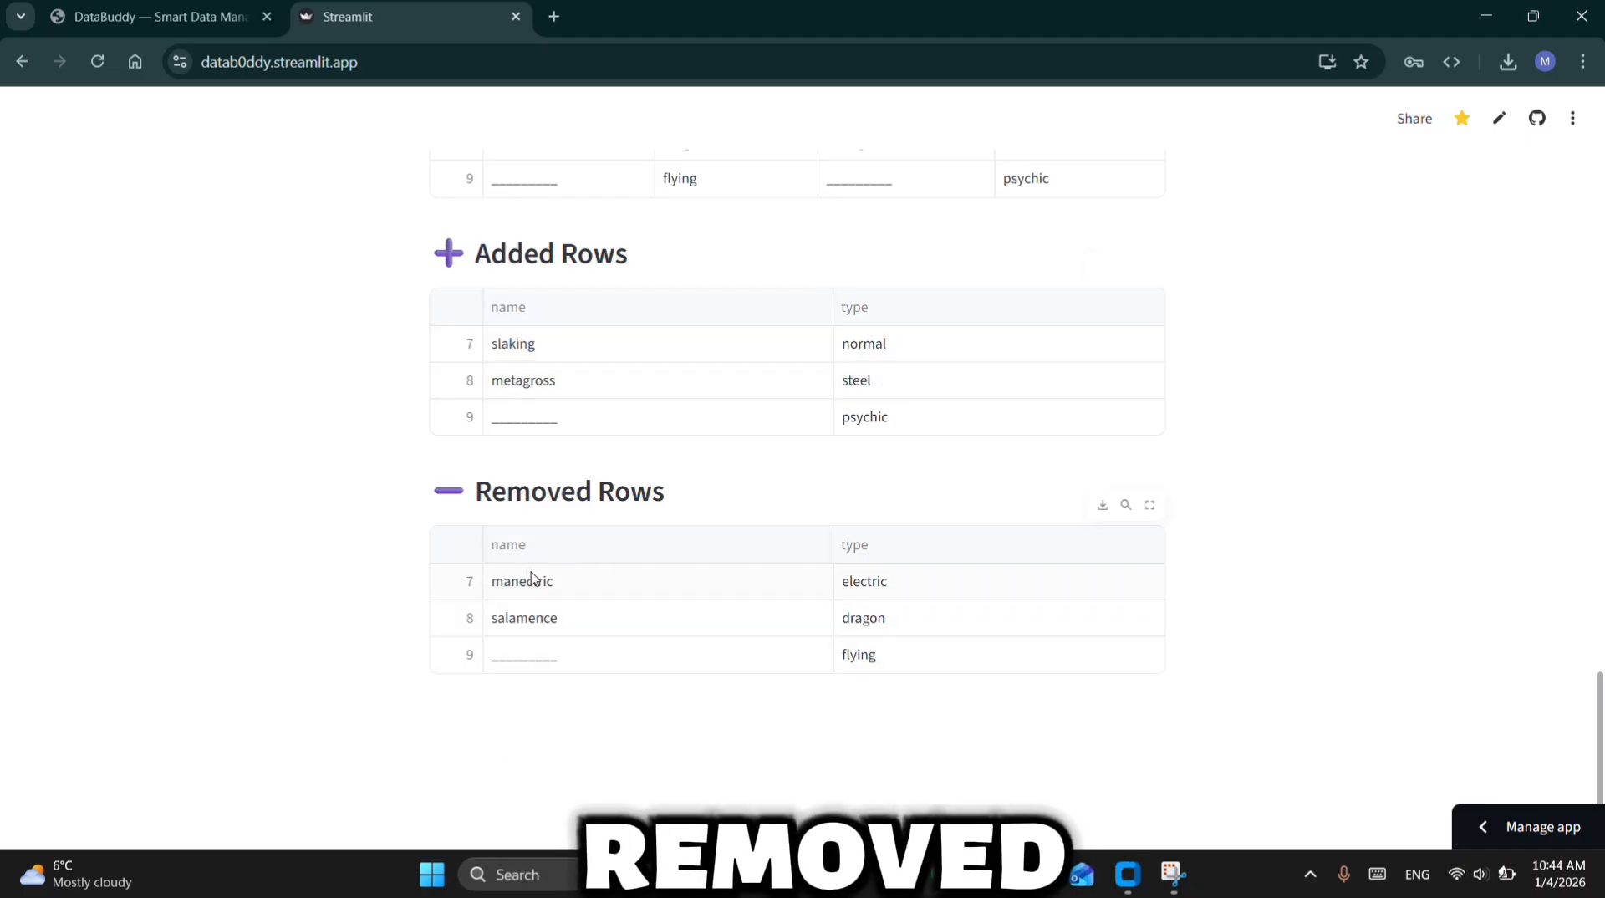
# Review the names and types listed in the Removed Rows table
pyautogui.moveTo(532, 577); pyautogui.dragTo(562, 614)
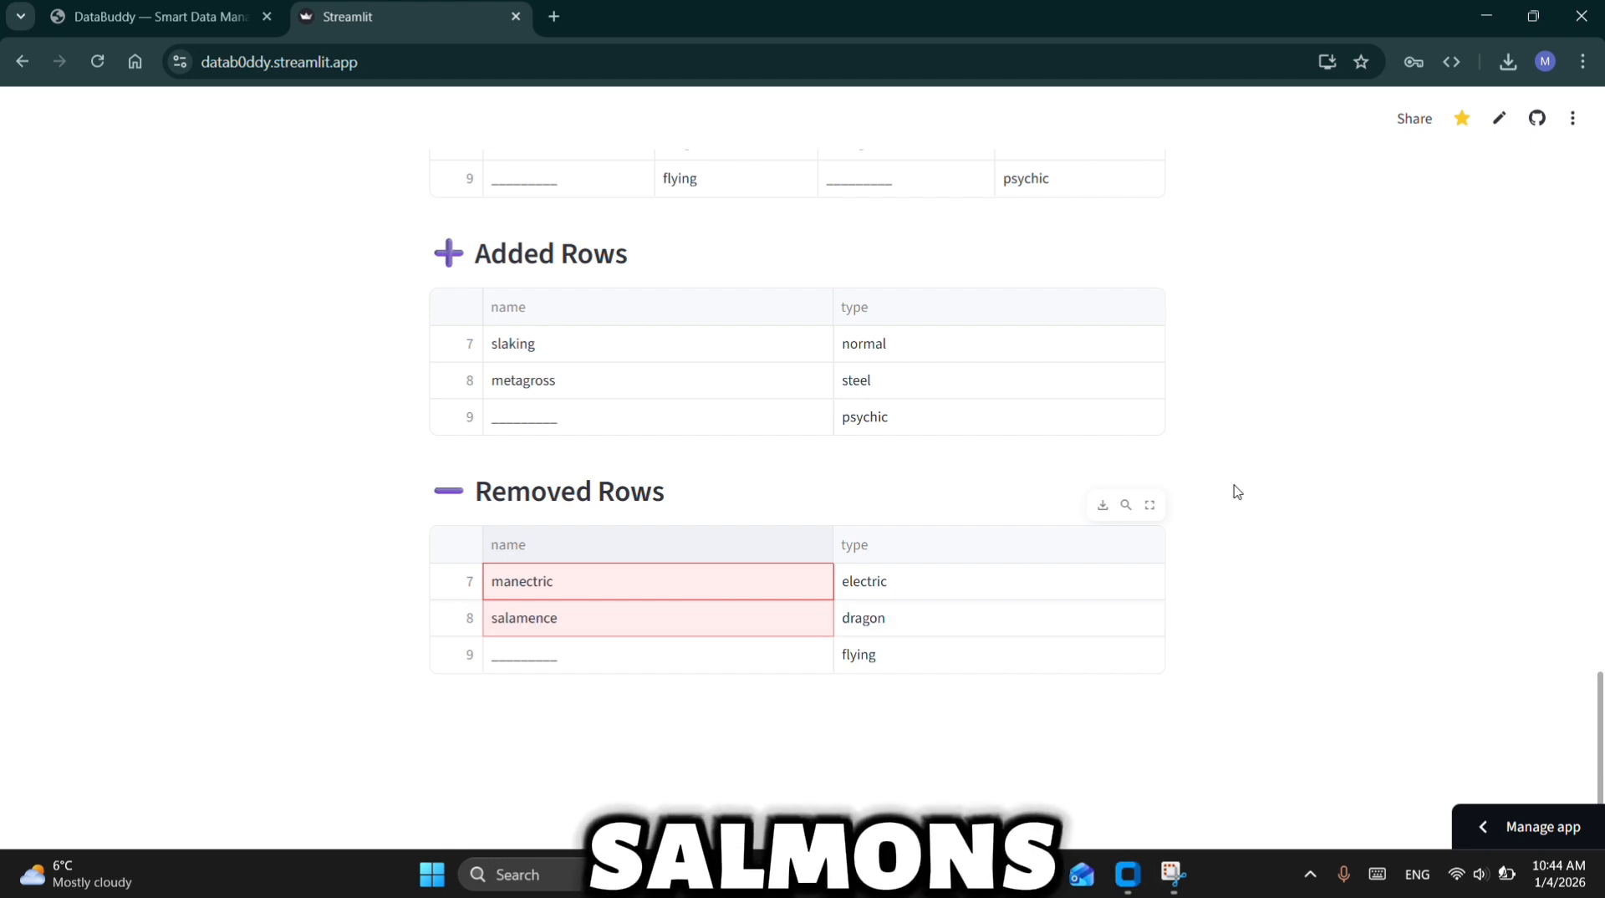
pyautogui.moveTo(864, 584); pyautogui.dragTo(888, 621)
pyautogui.click(1245, 580)
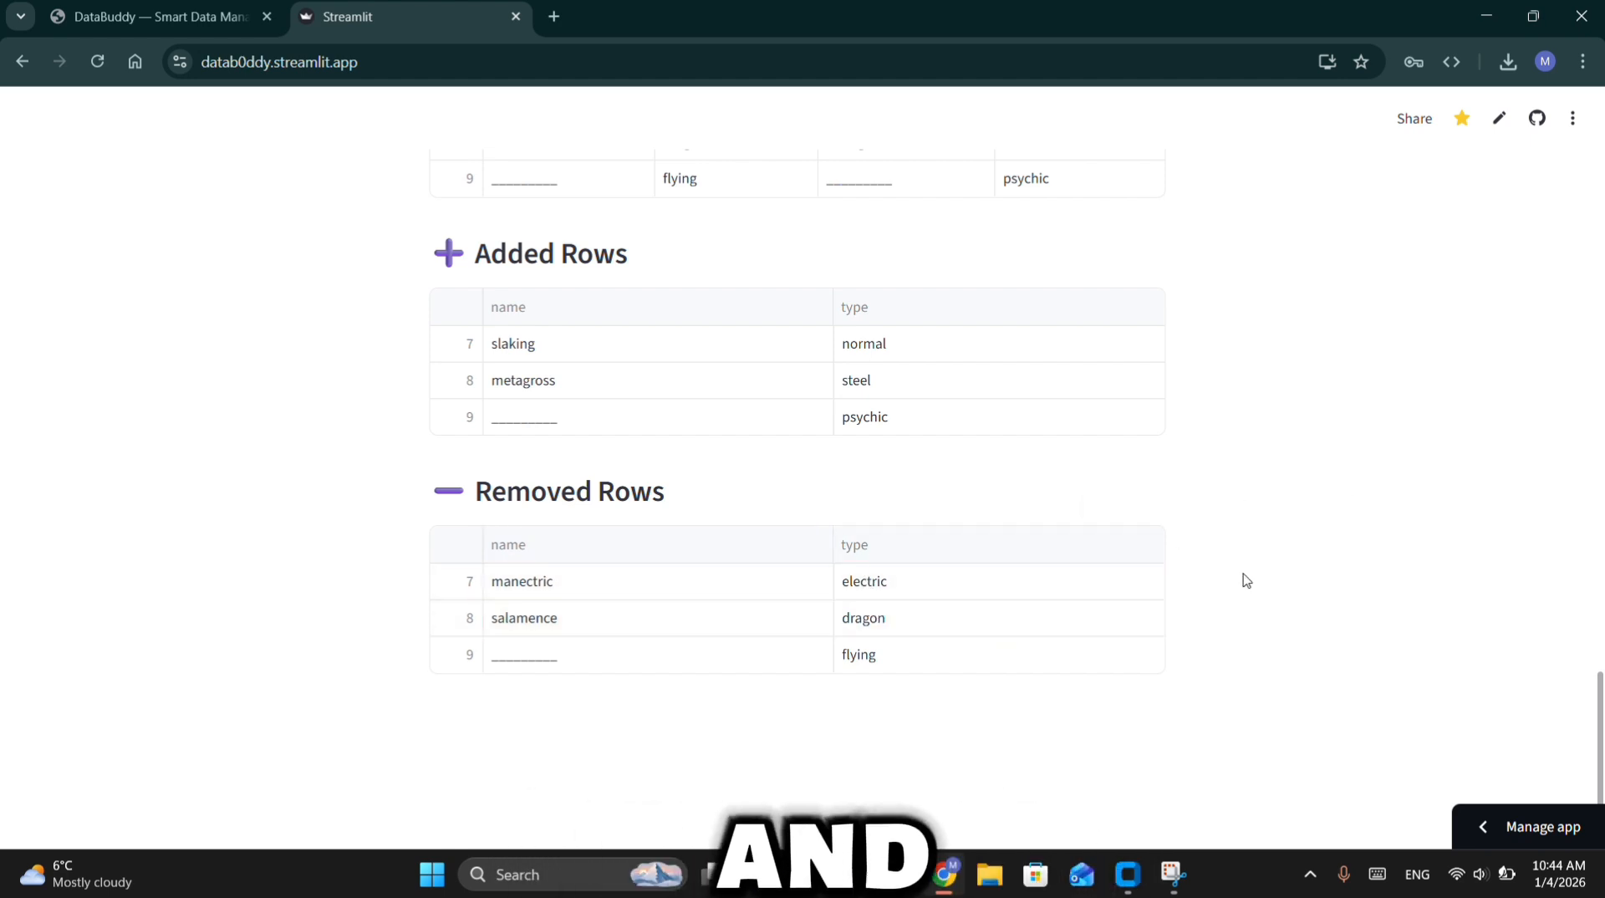
# Switch to the DataBuddy GUI desktop app, dismiss its blank window and return to the web editor in the browser
pyautogui.scroll(8, 1246, 580)
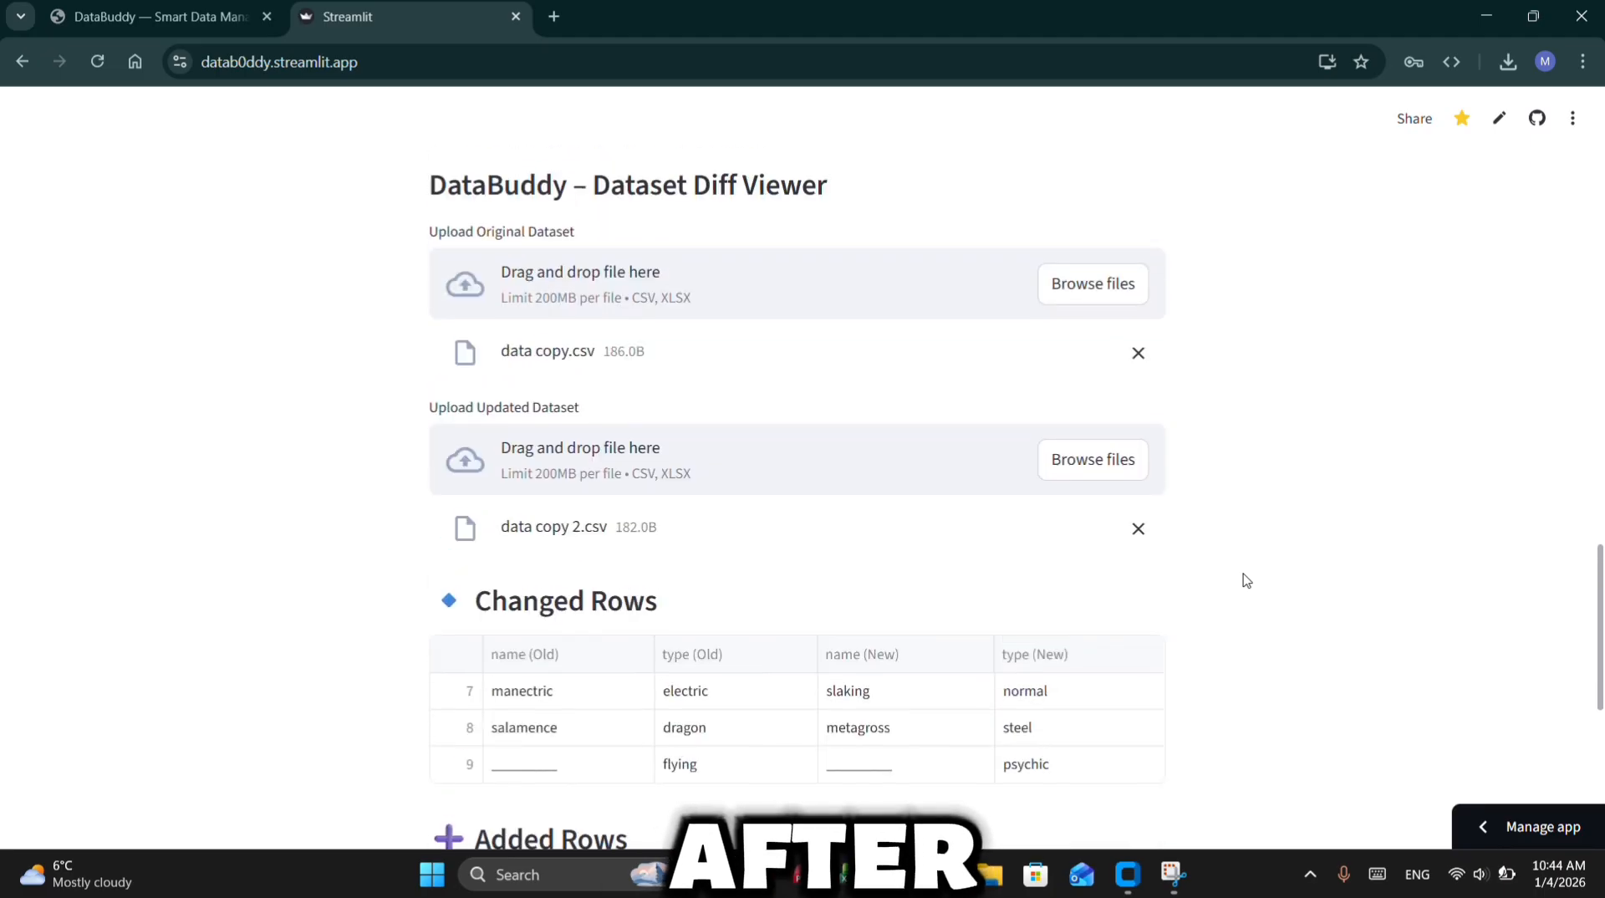
pyautogui.scroll(20, 1245, 580)
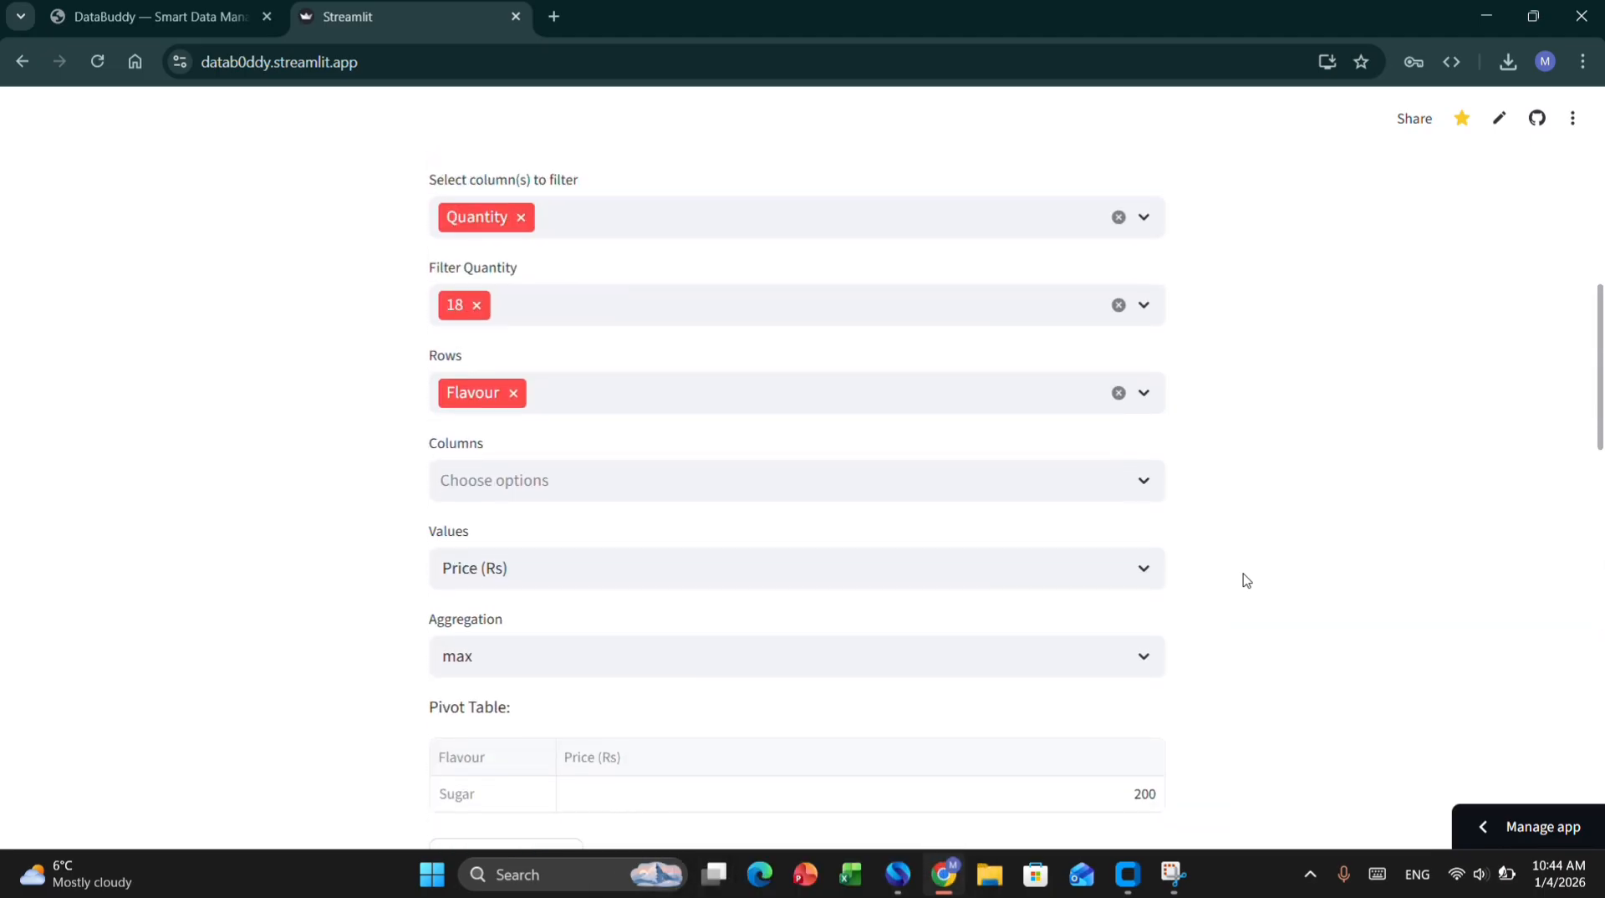
pyautogui.scroll(7, 1246, 580)
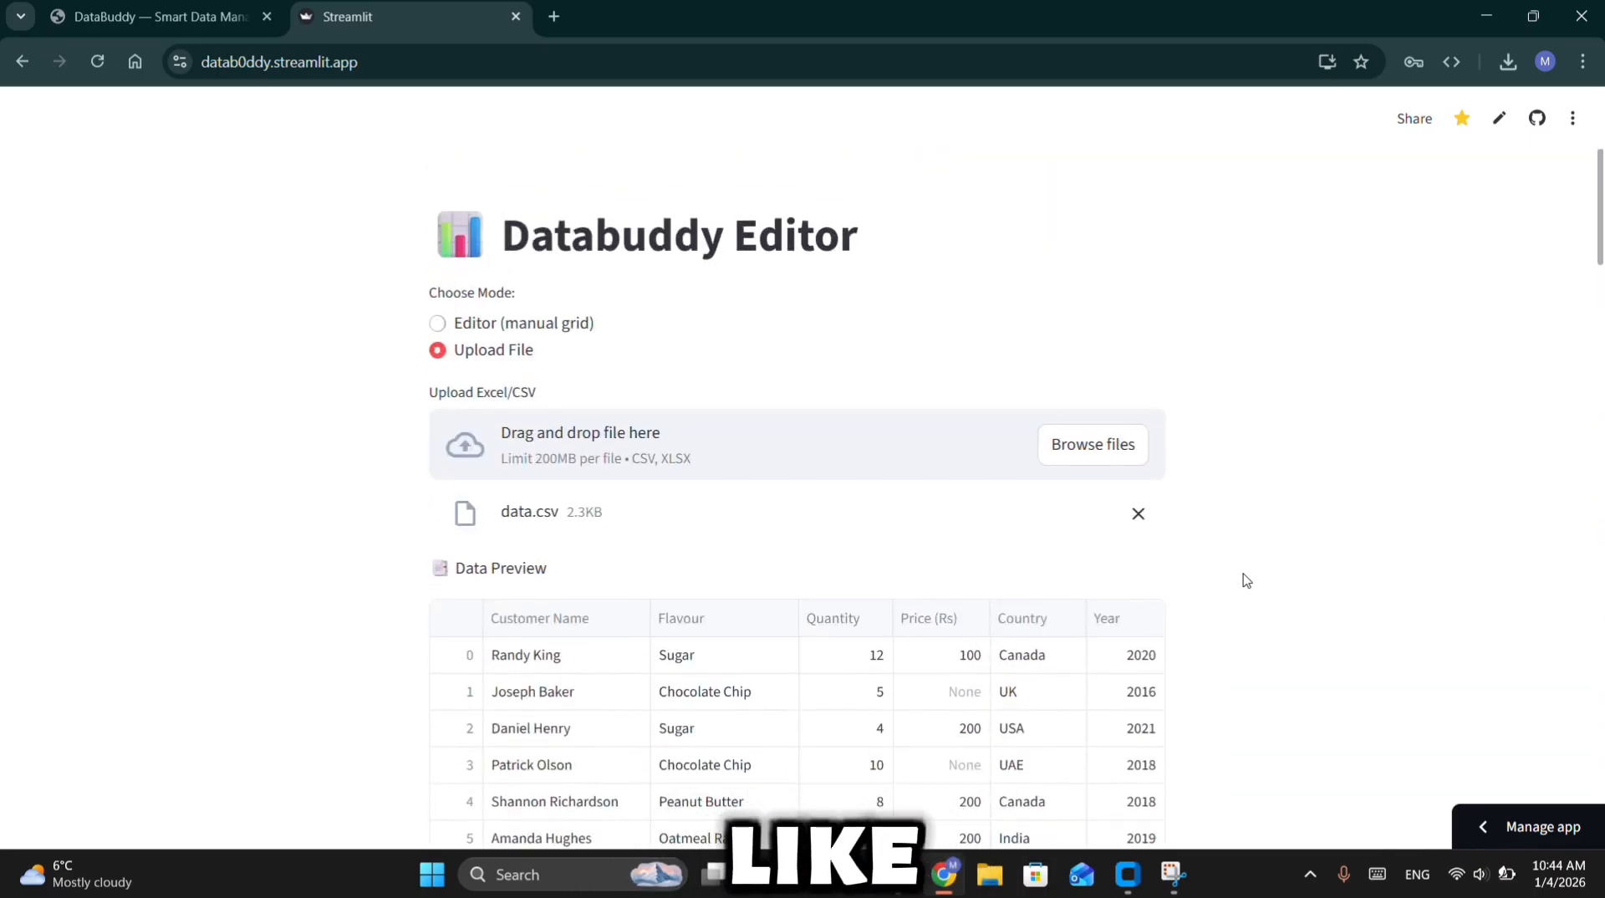
pyautogui.click(1128, 887)
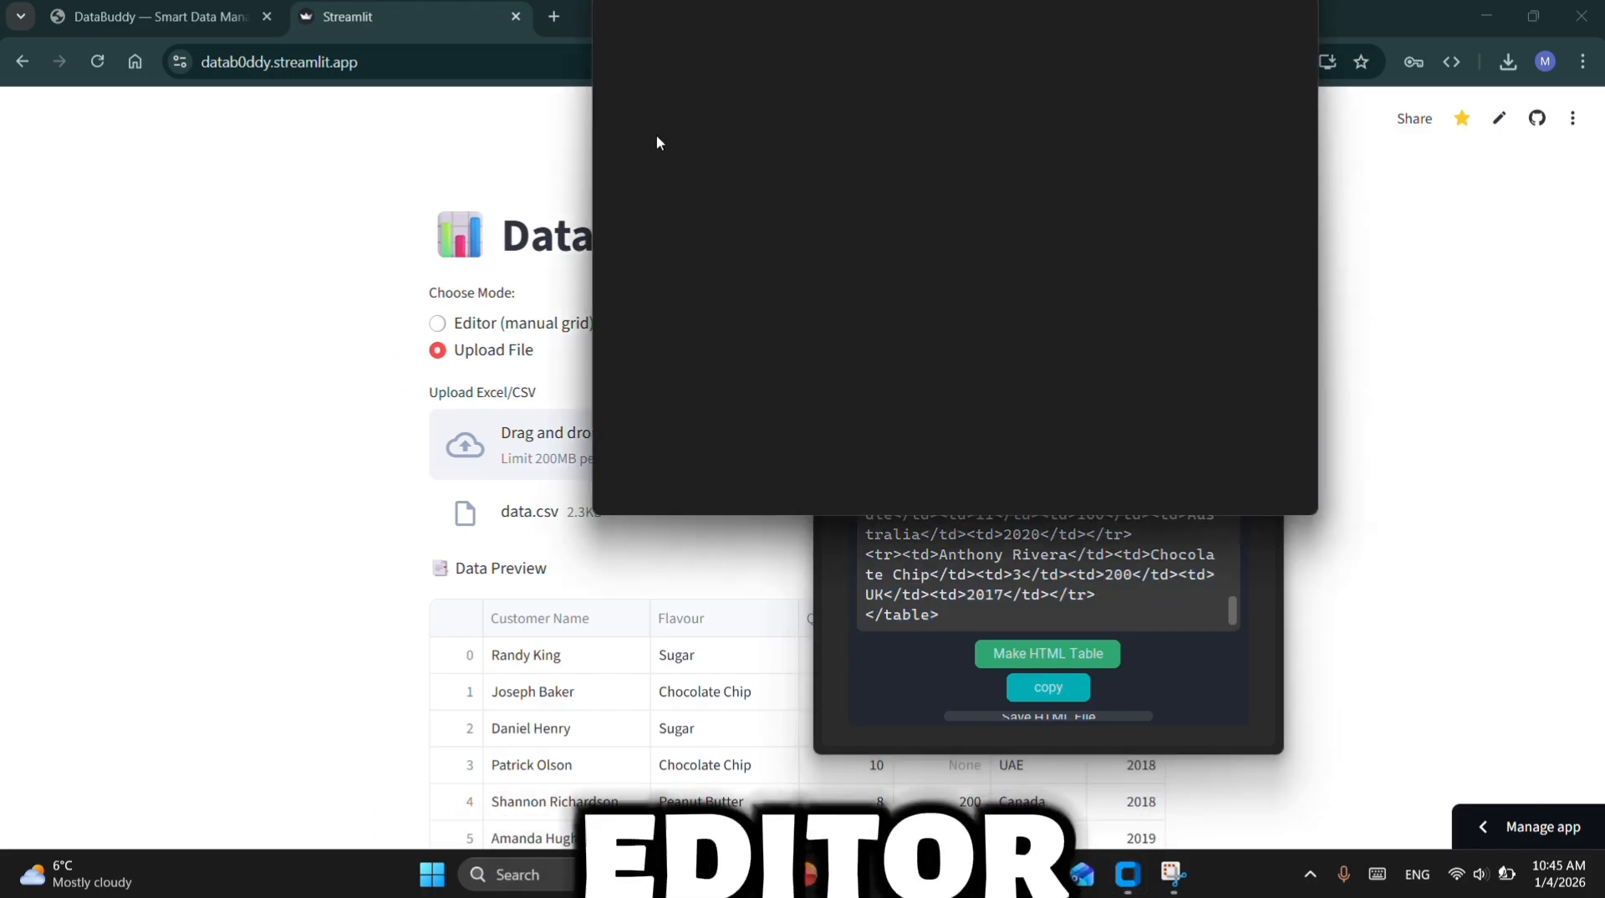
pyautogui.click(1237, 26)
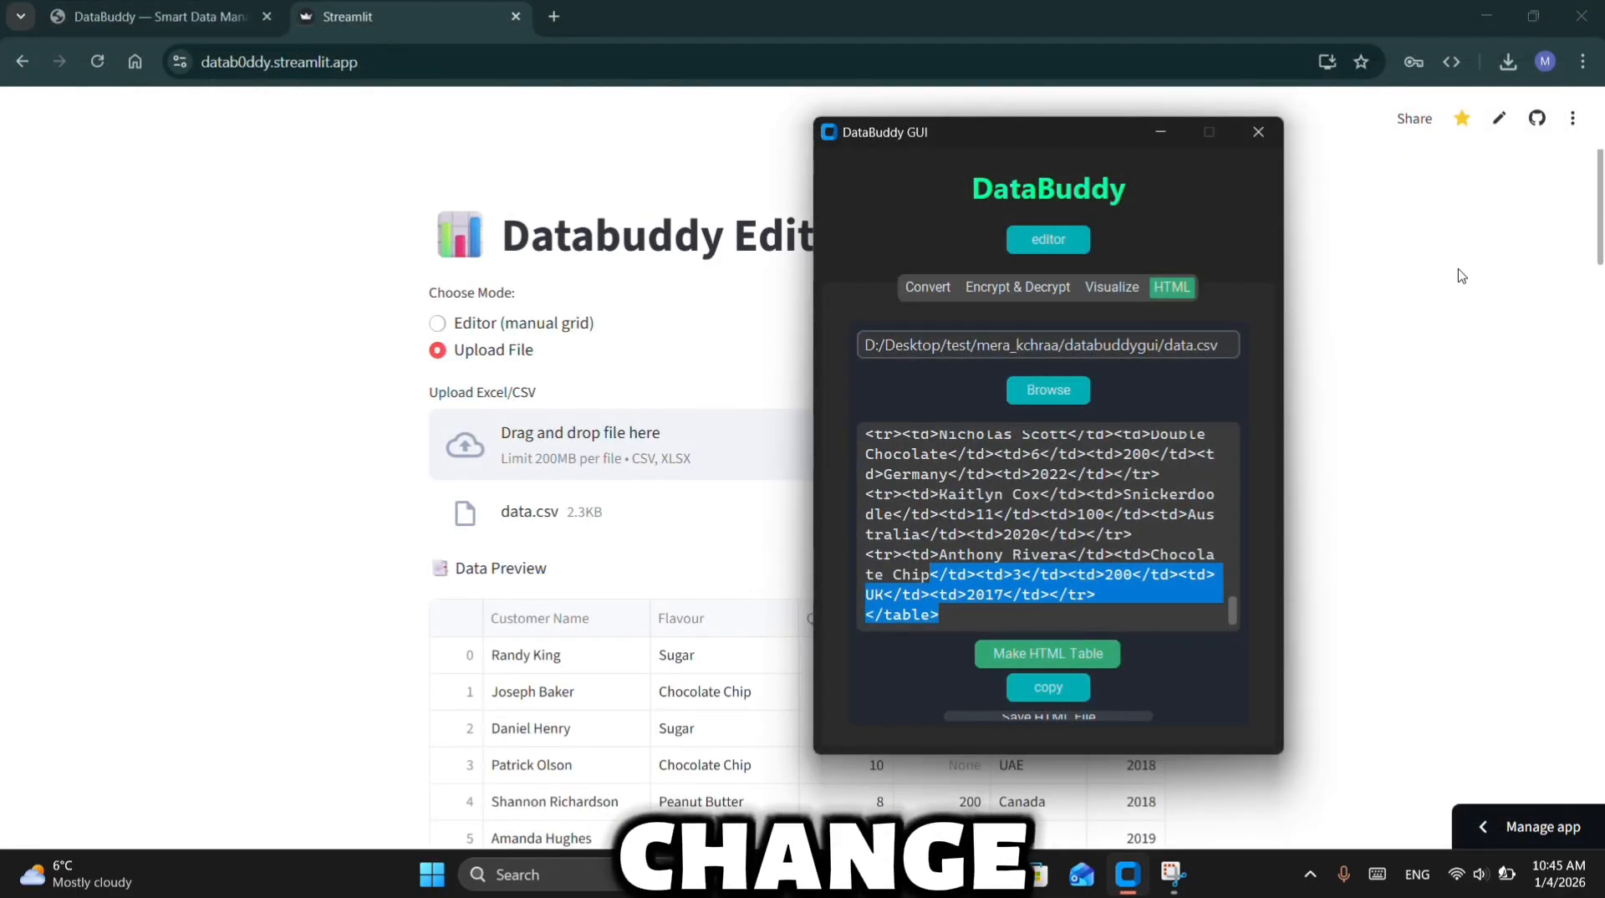
pyautogui.click(1460, 273)
# In the web editor's settings, try the Dark theme and Wide mode, restoring the Light theme and normal width
pyautogui.click(1579, 123)
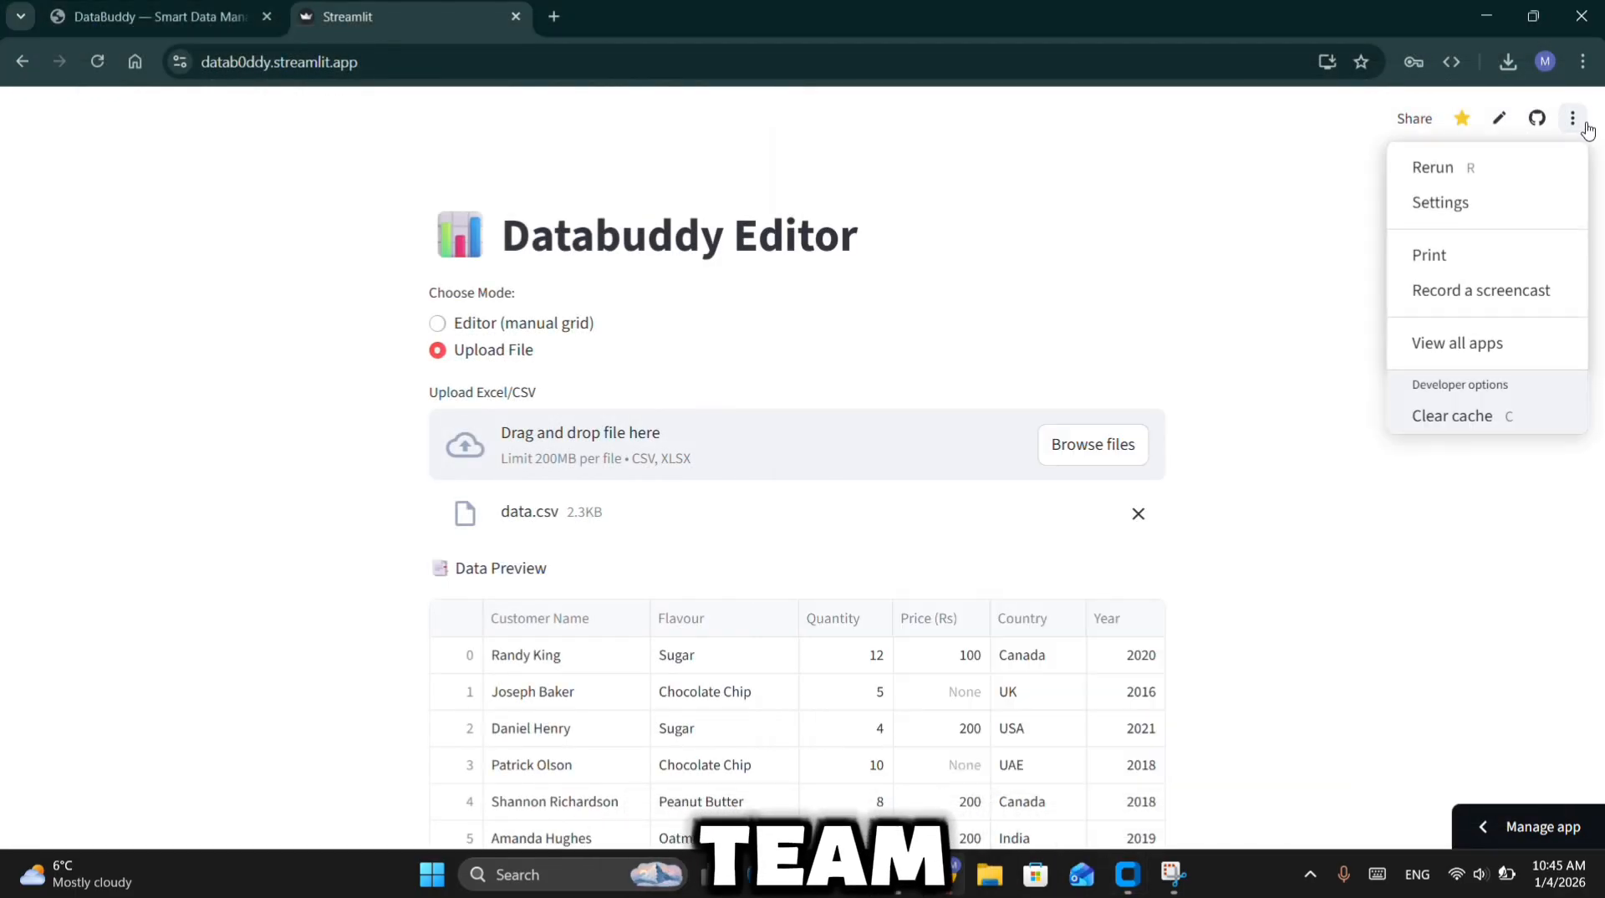
pyautogui.click(1454, 210)
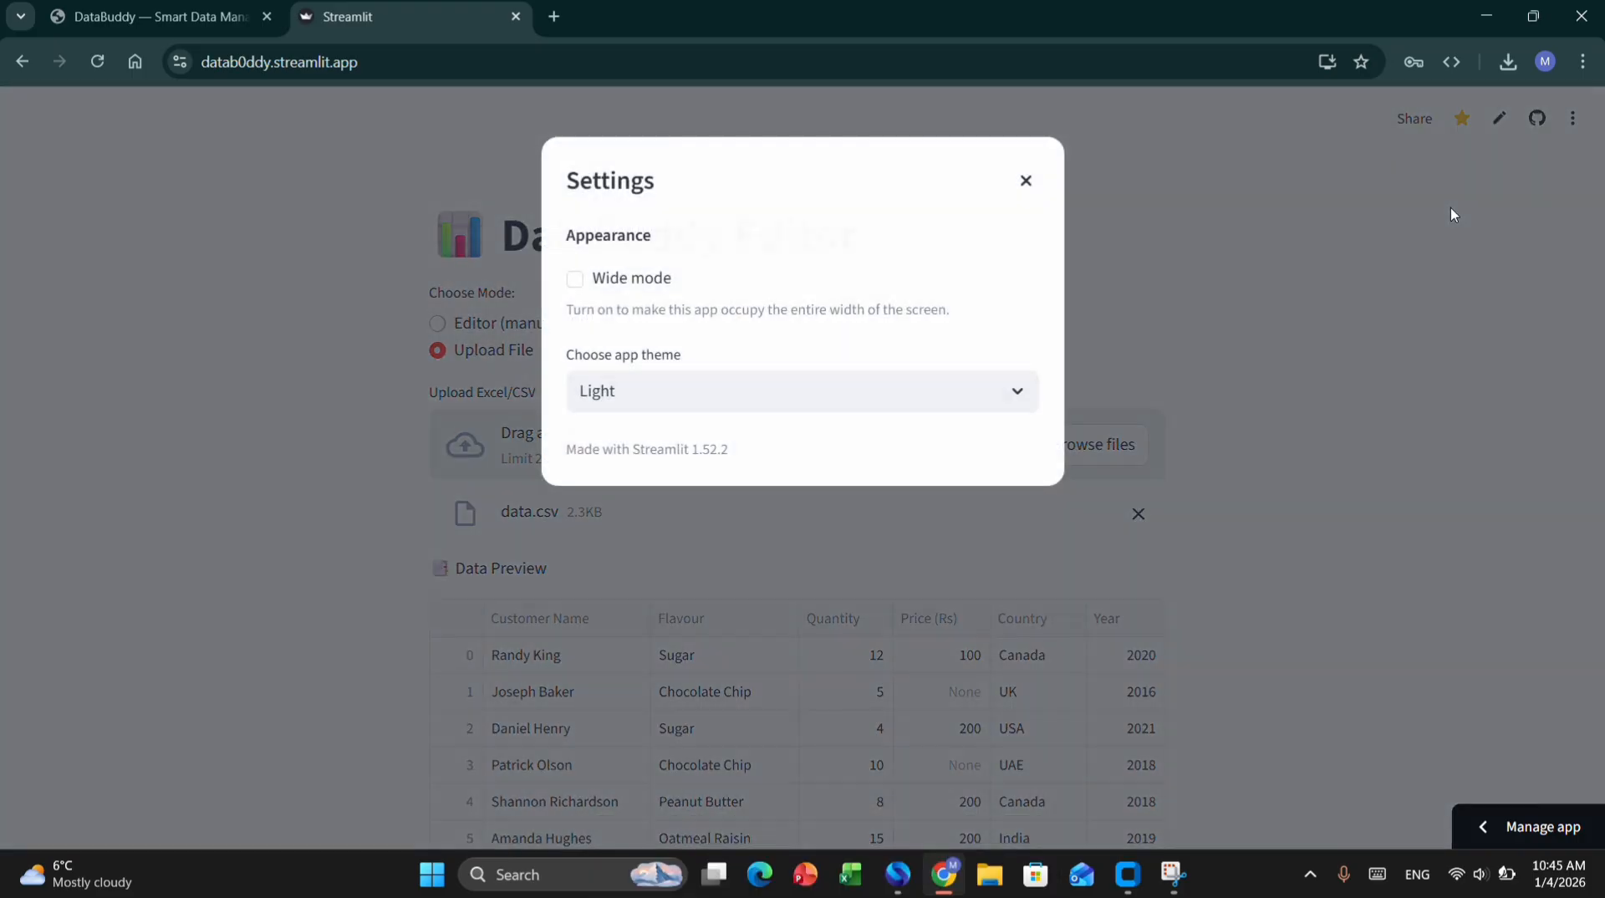
pyautogui.click(658, 397)
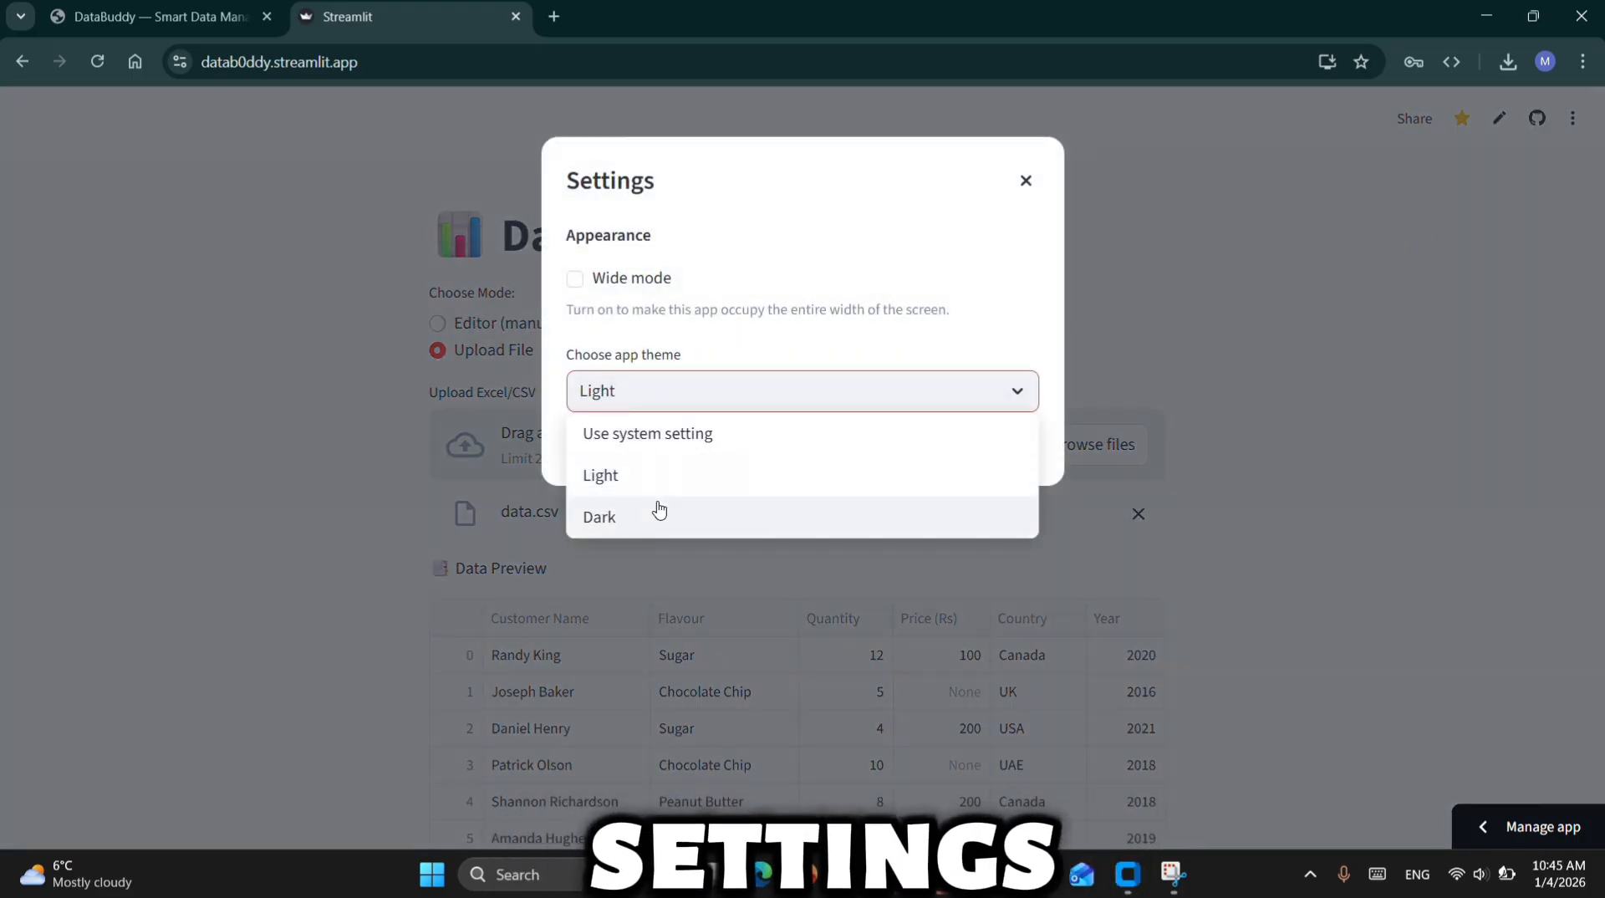
pyautogui.click(656, 511)
pyautogui.click(656, 397)
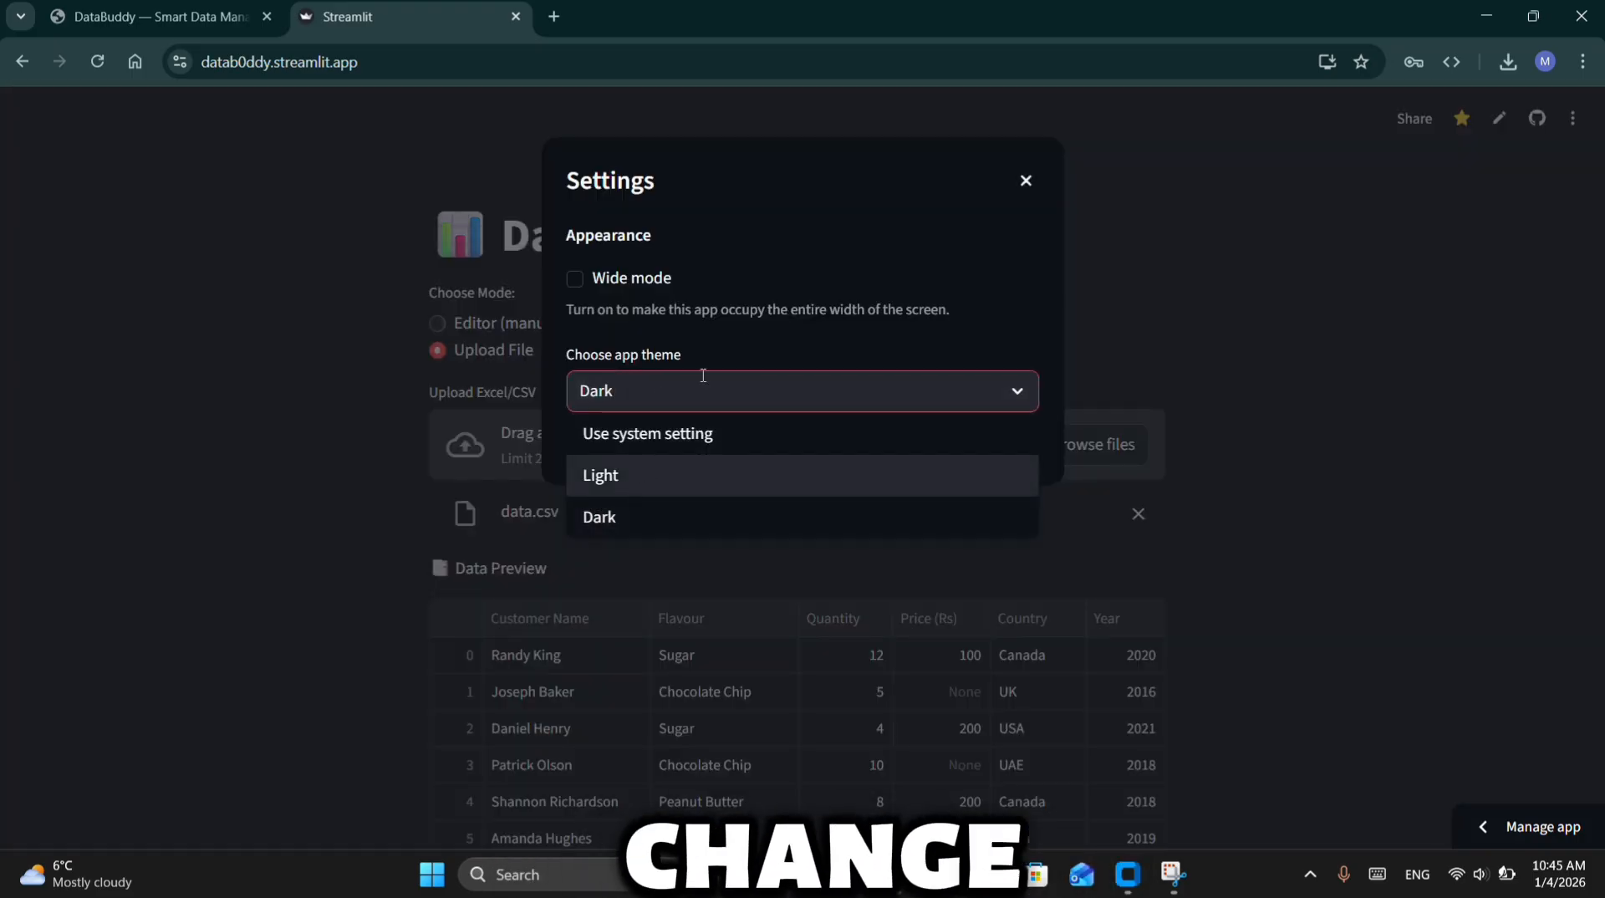
pyautogui.click(619, 472)
pyautogui.click(576, 280)
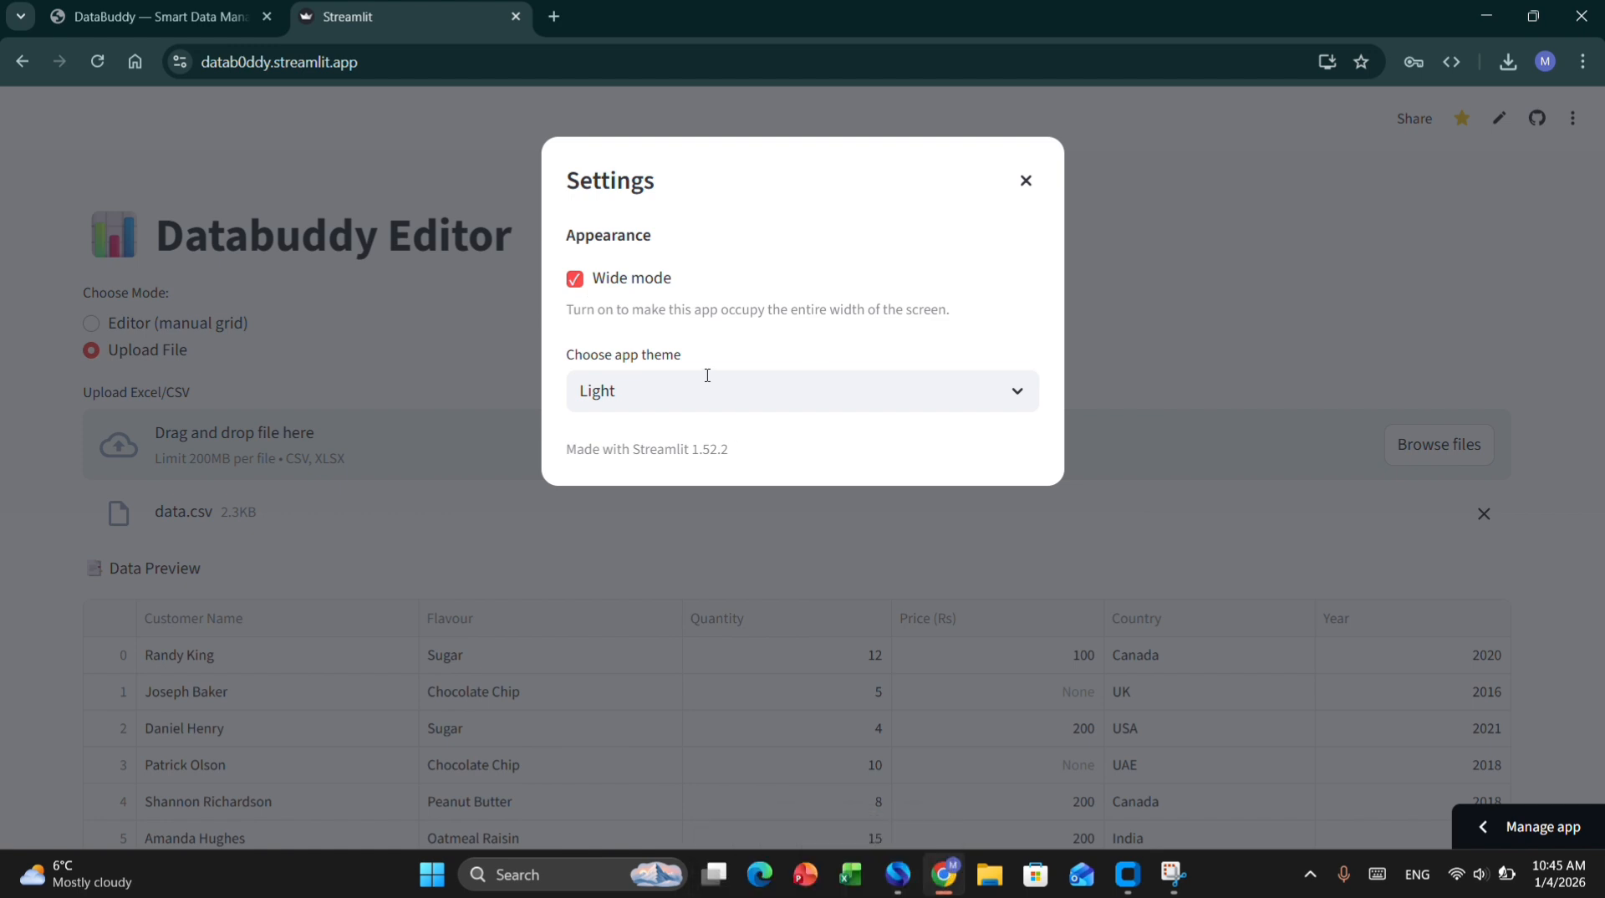
pyautogui.click(574, 280)
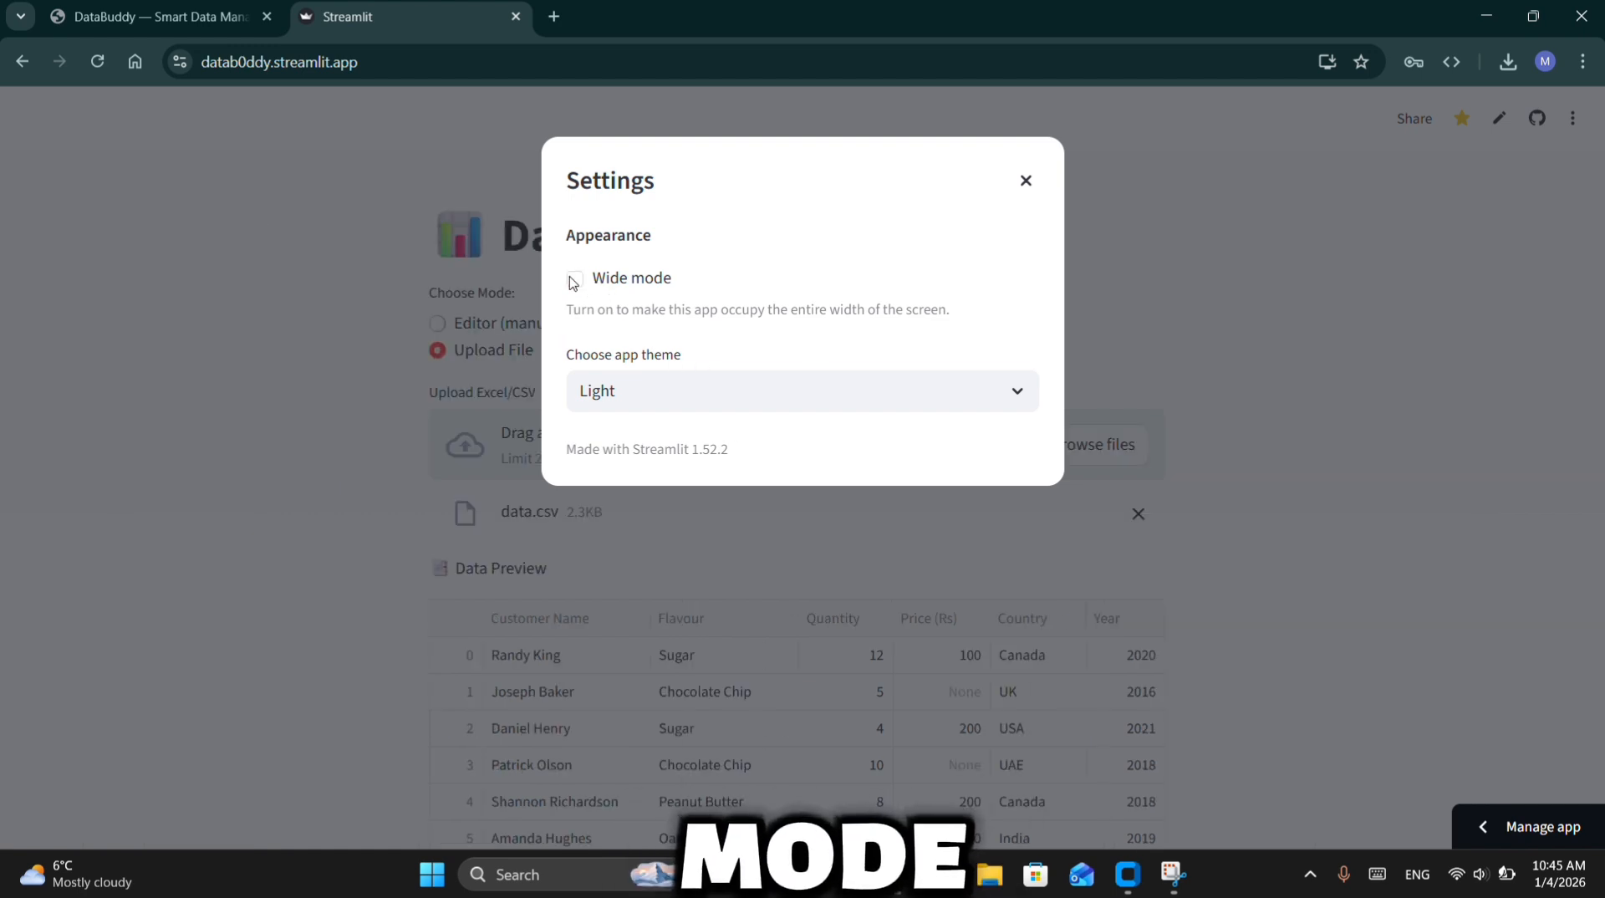
# Set the app theme to Use system setting and close the settings
pyautogui.click(639, 371)
pyautogui.click(628, 443)
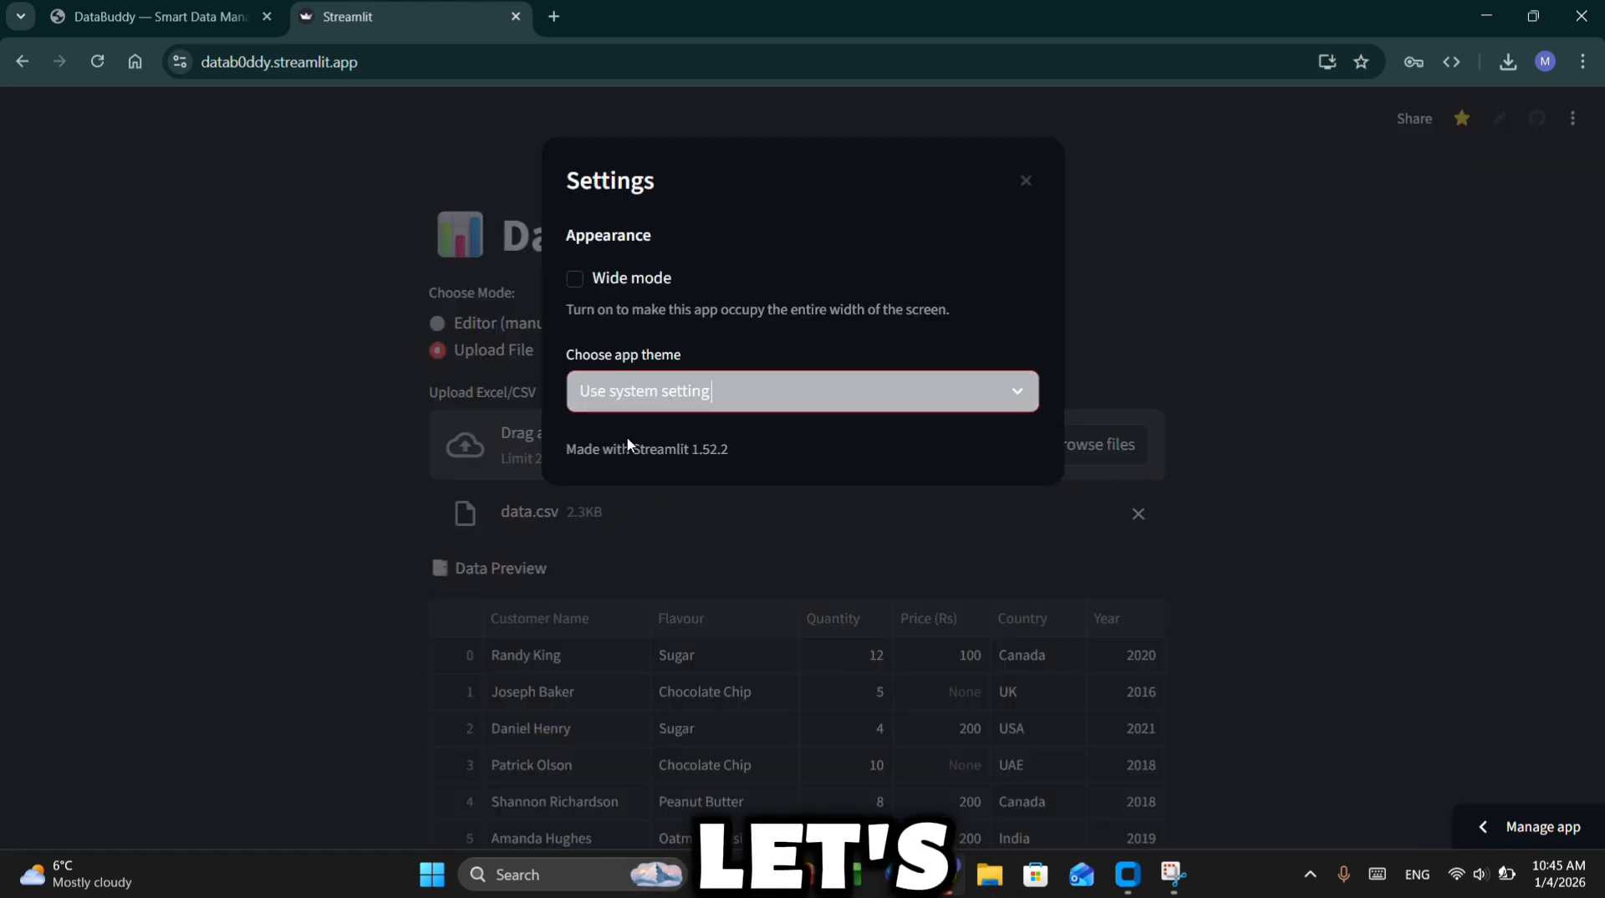
pyautogui.click(398, 359)
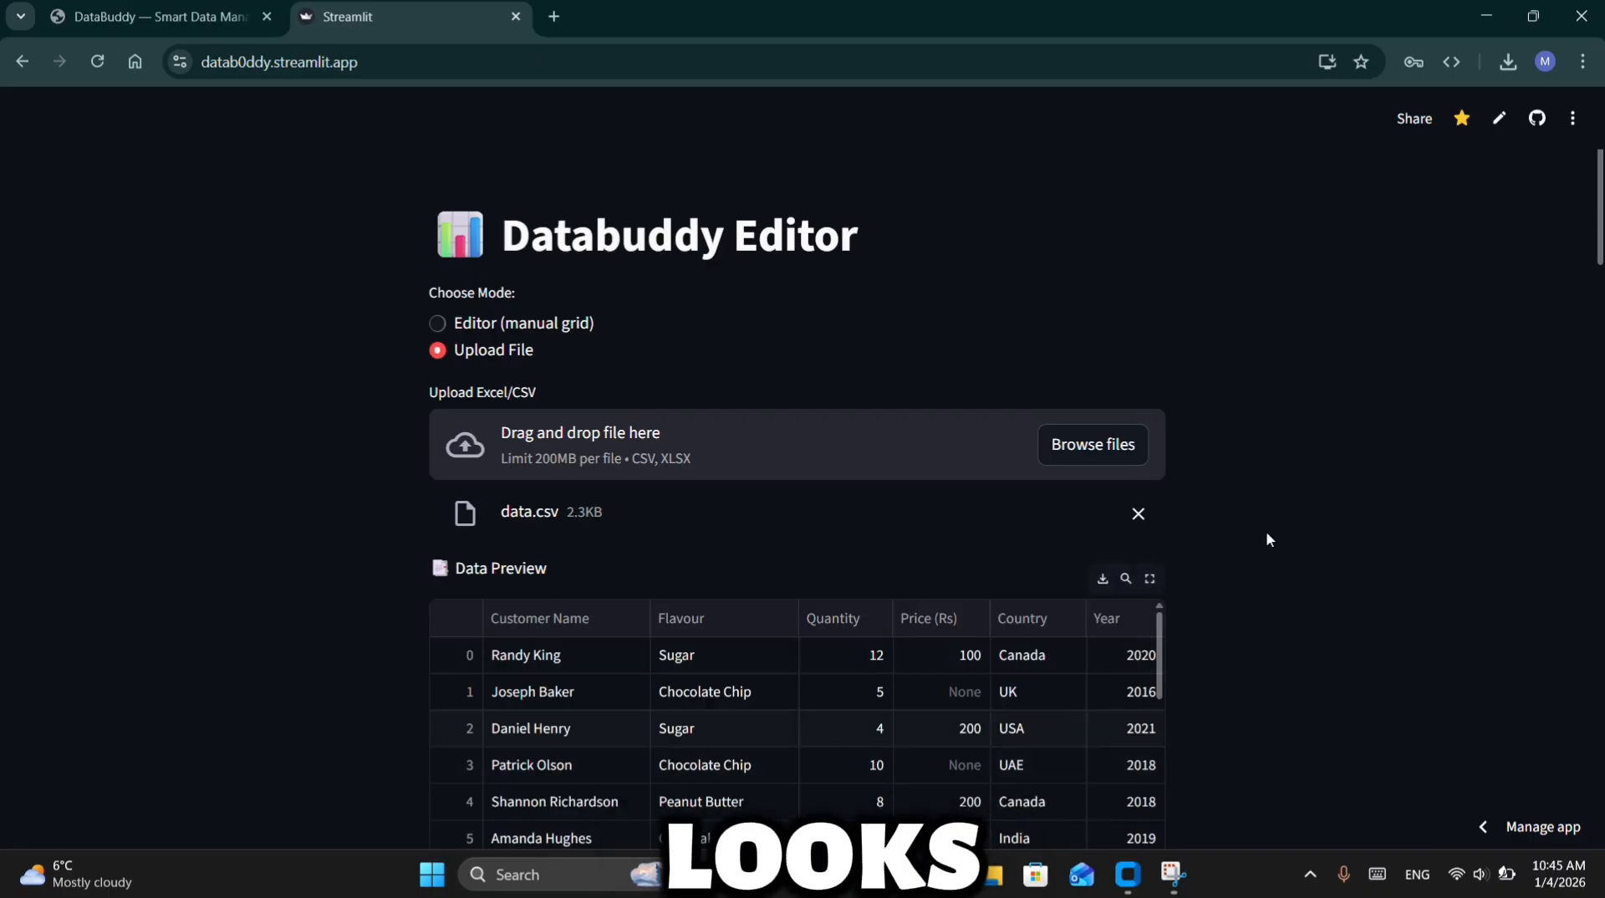
# Look over the whole web editor page in its new theme, and glance at the DataBuddy website's home page
pyautogui.moveTo(1599, 216); pyautogui.dragTo(1539, 757)
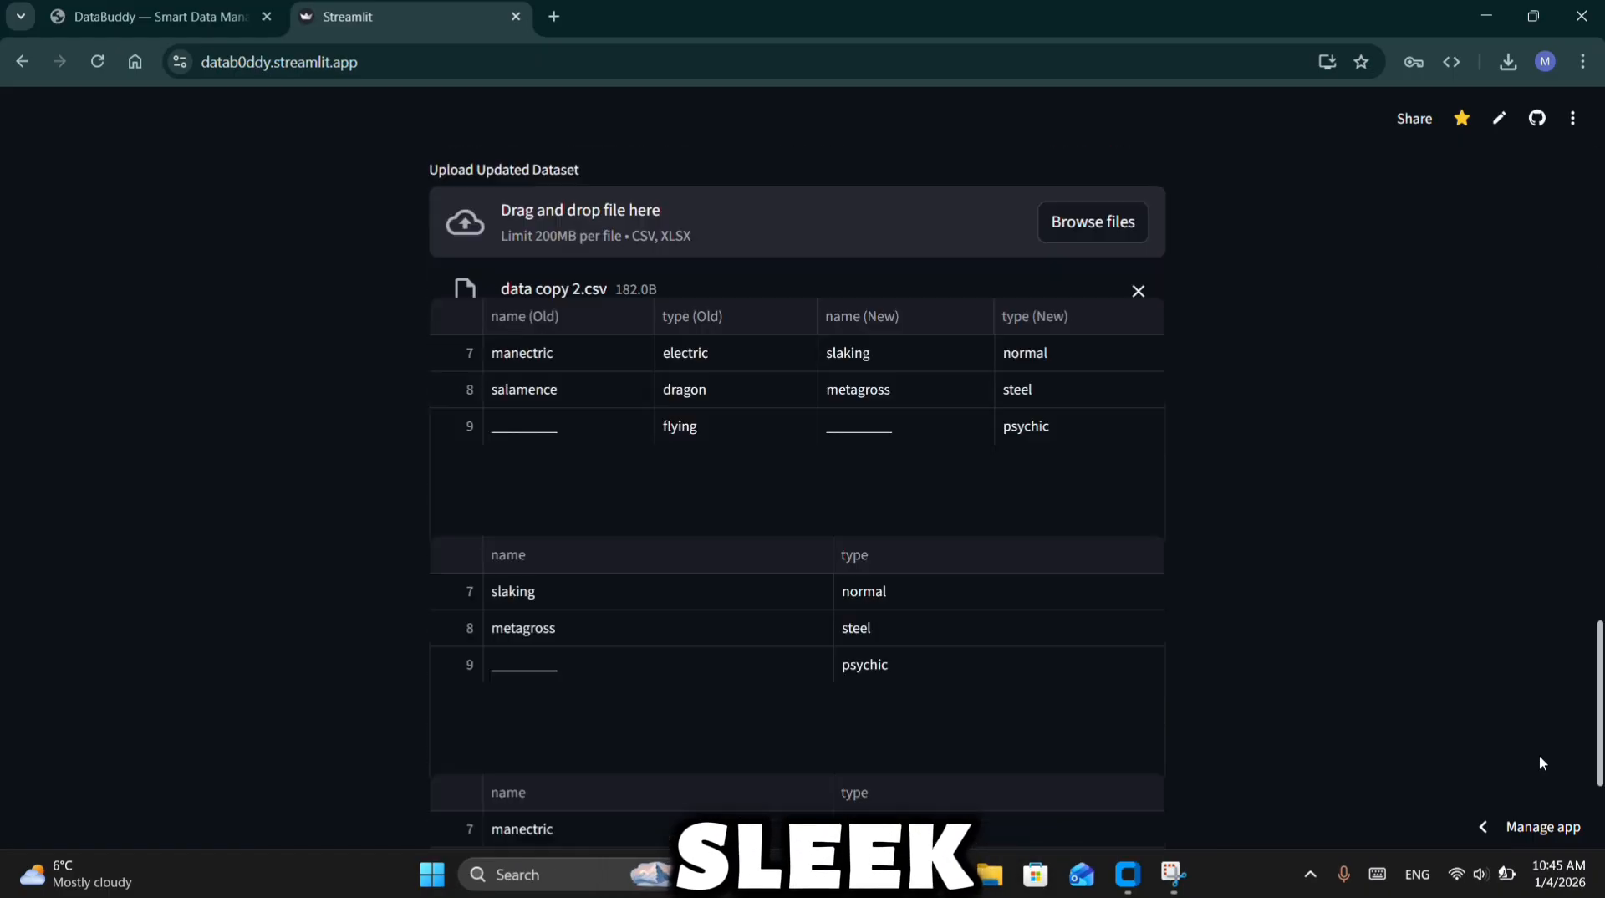
pyautogui.scroll(-3, 1538, 754)
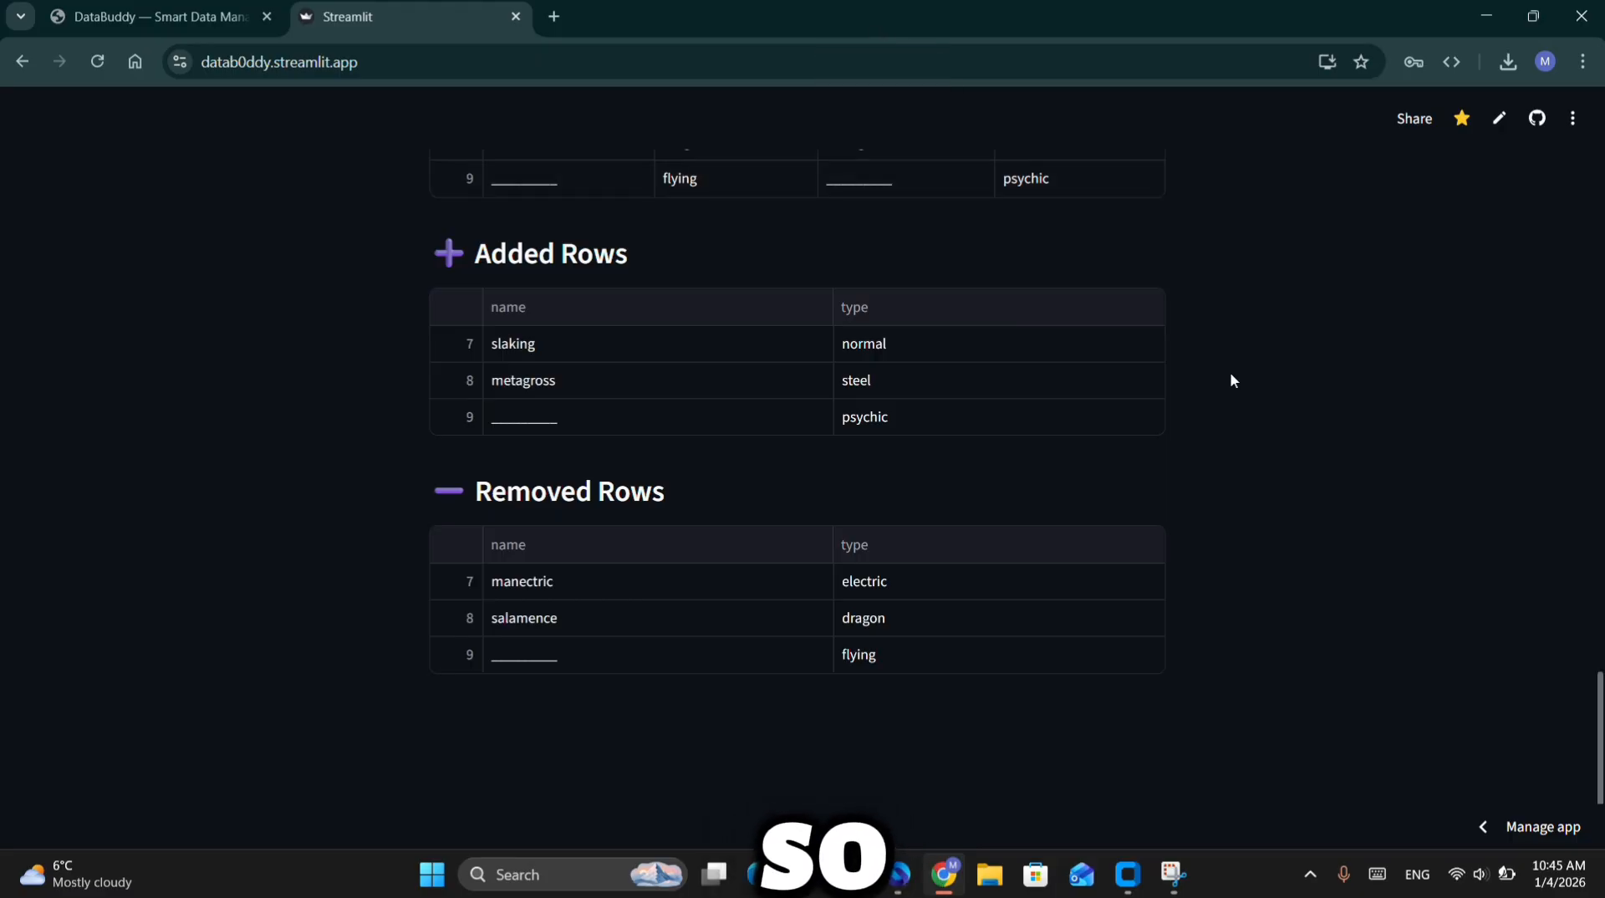
pyautogui.click(240, 4)
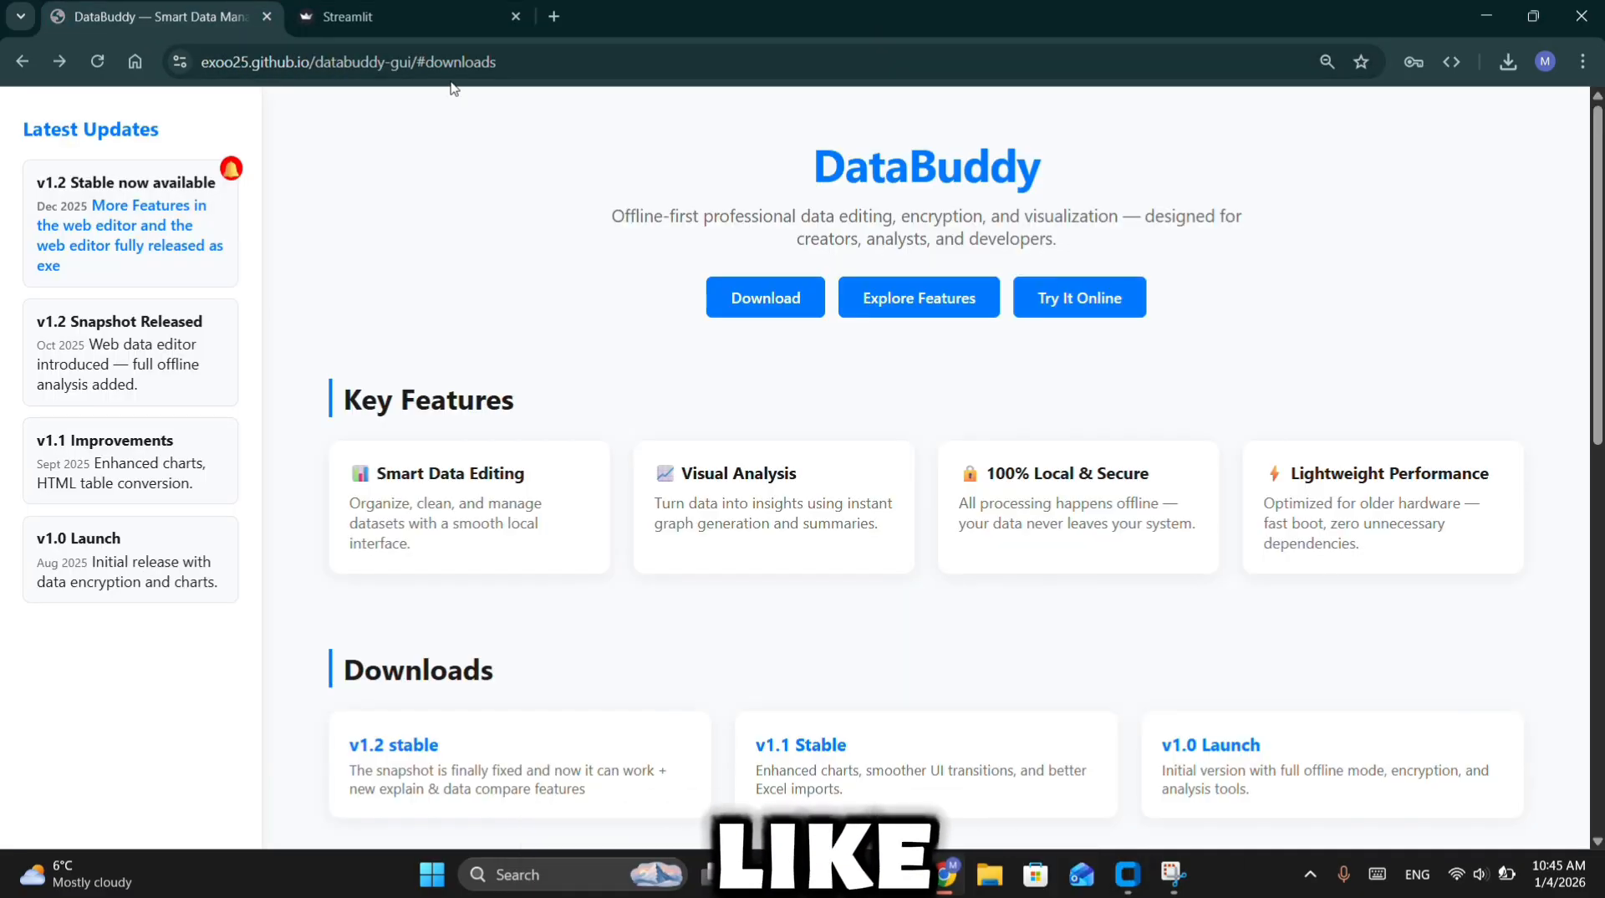
pyautogui.click(491, 4)
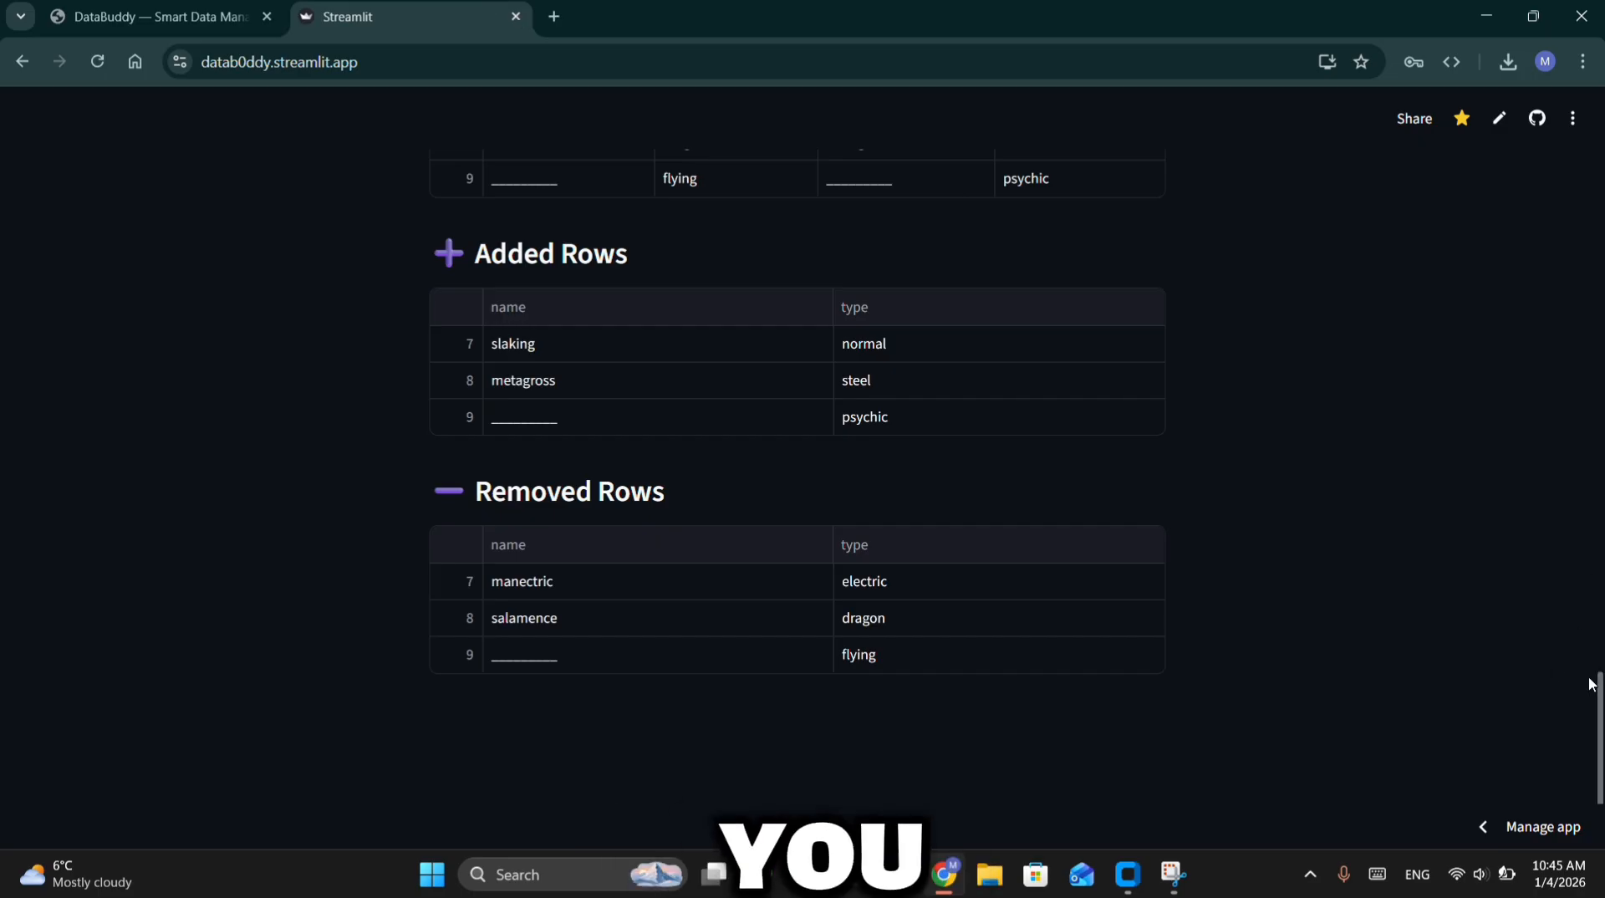
pyautogui.moveTo(1598, 681); pyautogui.dragTo(1599, 213)
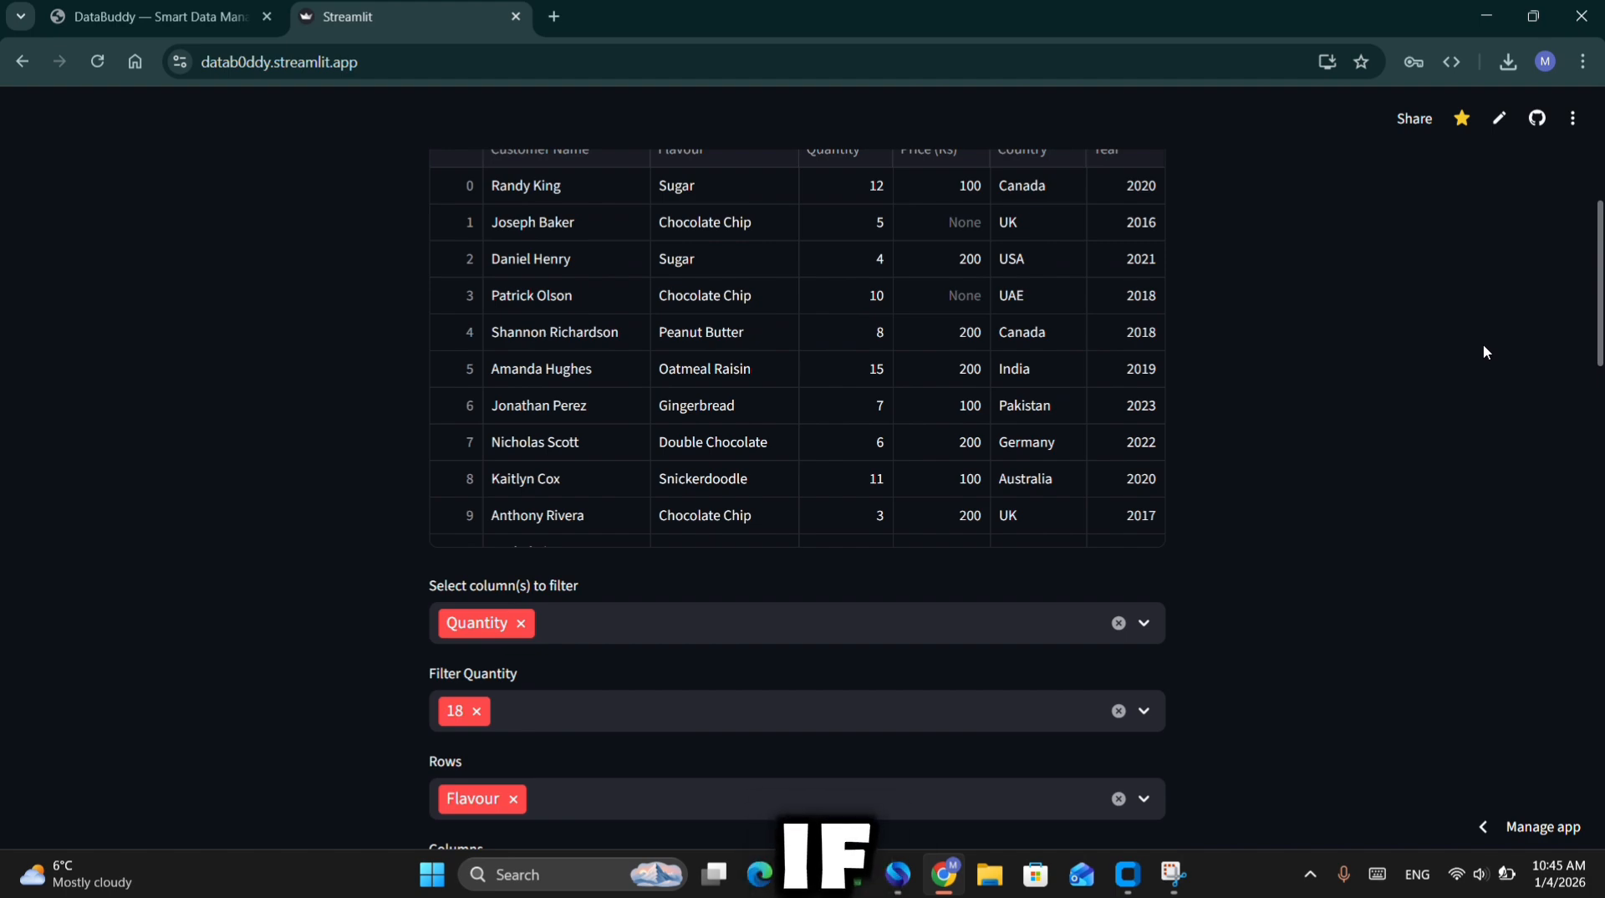
pyautogui.moveTo(1601, 306); pyautogui.dragTo(1572, 188)
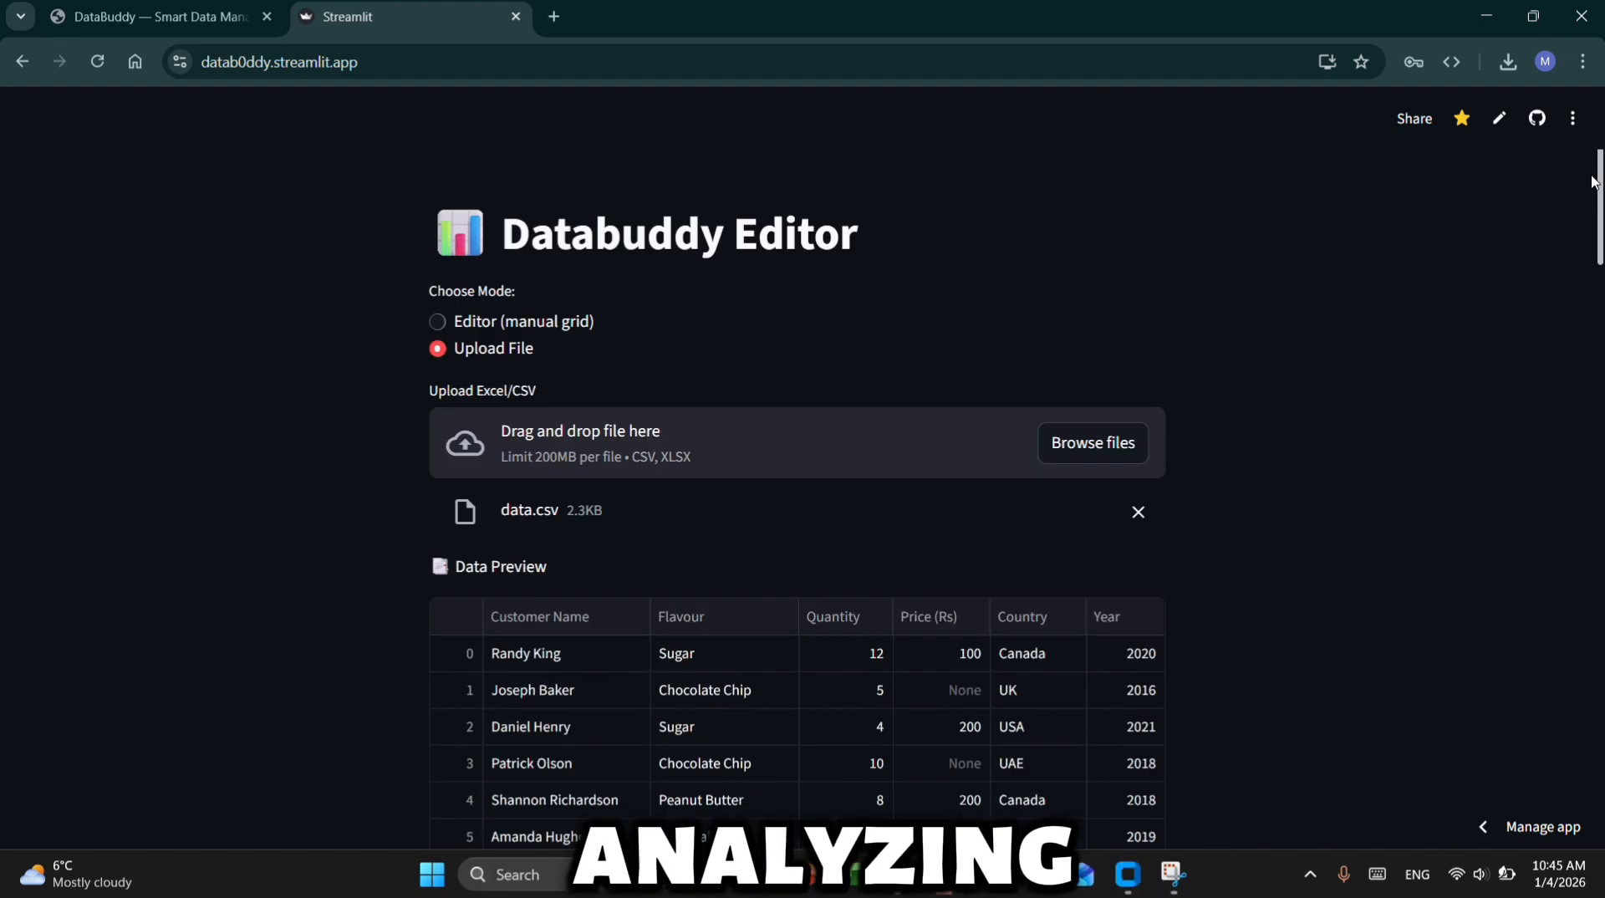